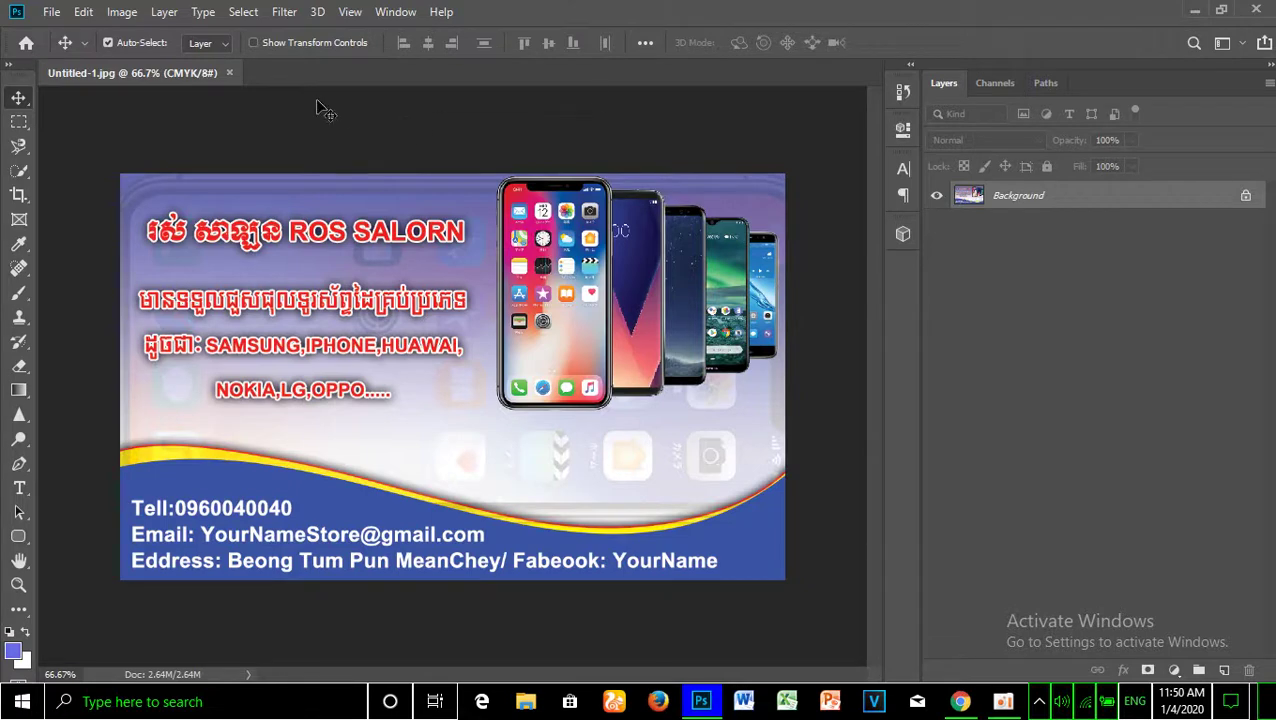
# Float the Untitled-1.jpg sample card in an enlarged window, then minimize it.
pyautogui.moveTo(156, 74)
pyautogui.mouseDown()
pyautogui.moveTo(345, 117)
pyautogui.moveTo(356, 136)
pyautogui.mouseUp()
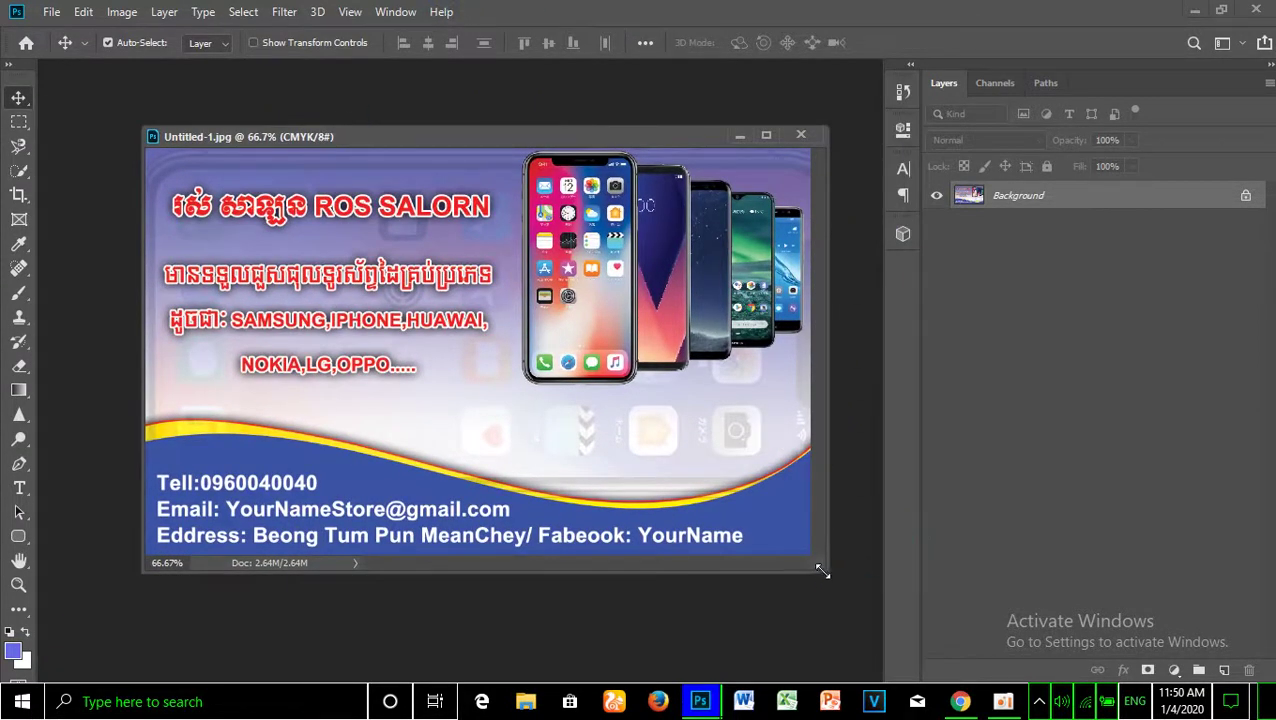
pyautogui.moveTo(820, 568); pyautogui.dragTo(843, 587)
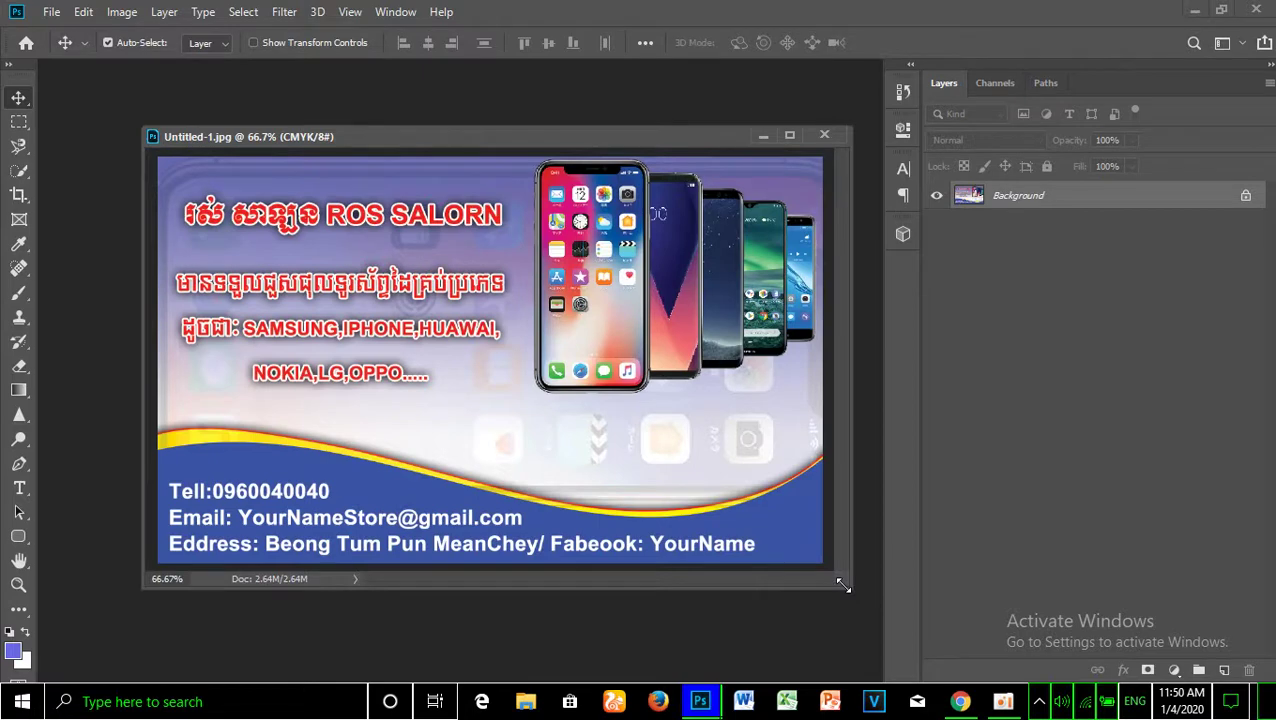
pyautogui.moveTo(843, 586); pyautogui.dragTo(851, 592)
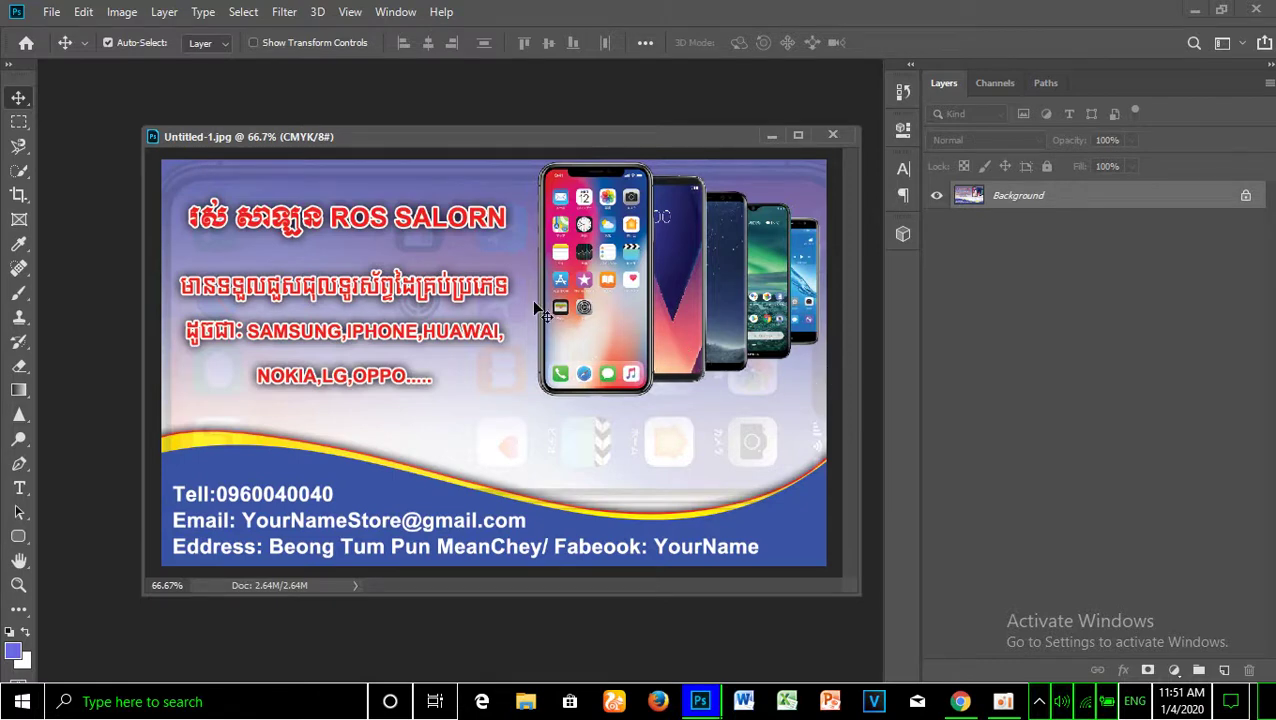
pyautogui.click(771, 135)
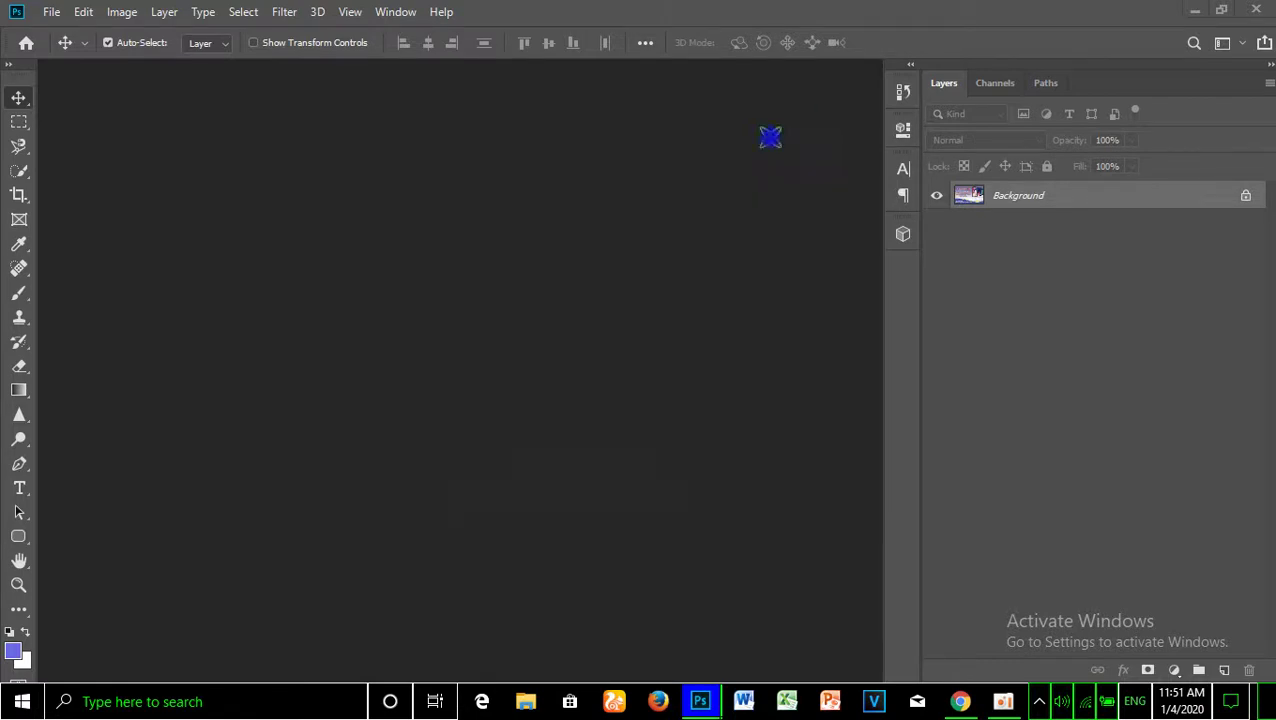
# Create a white 9 × 5.5 cm, 300 ppi CMYK document and float its window.
pyautogui.click(51, 11)
pyautogui.click(84, 33)
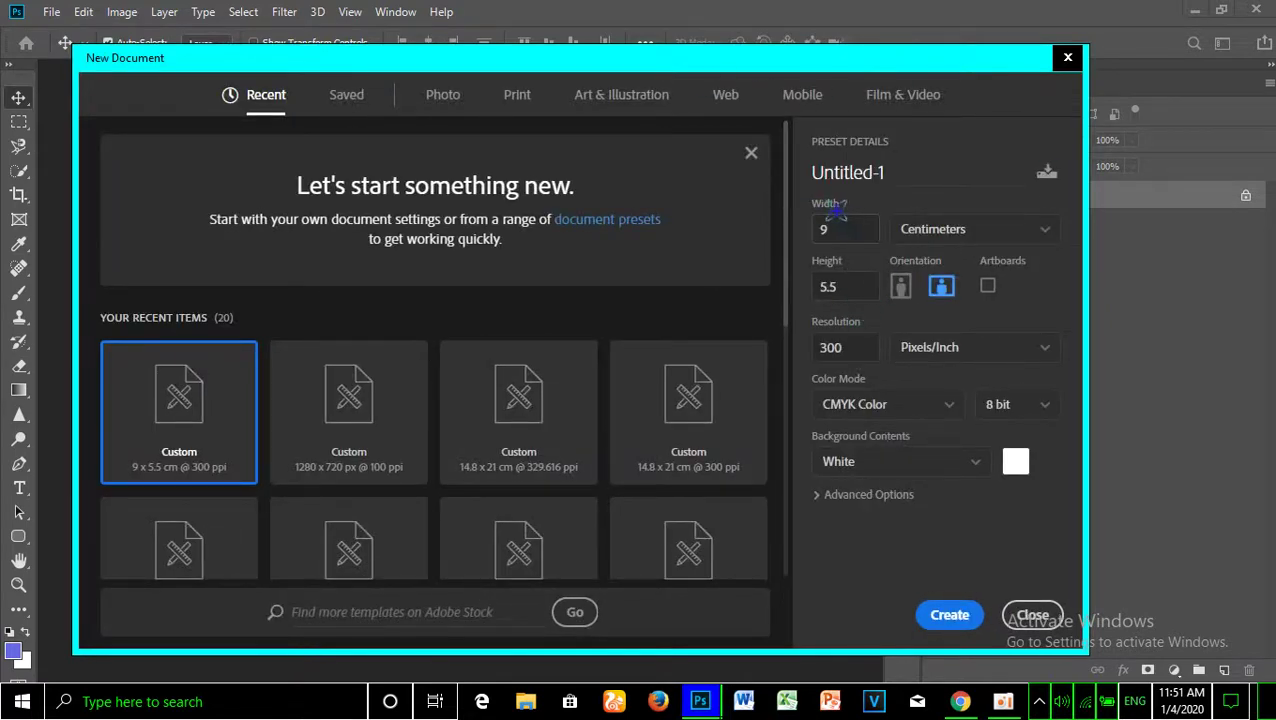
pyautogui.doubleClick(840, 230)
pyautogui.doubleClick(867, 350)
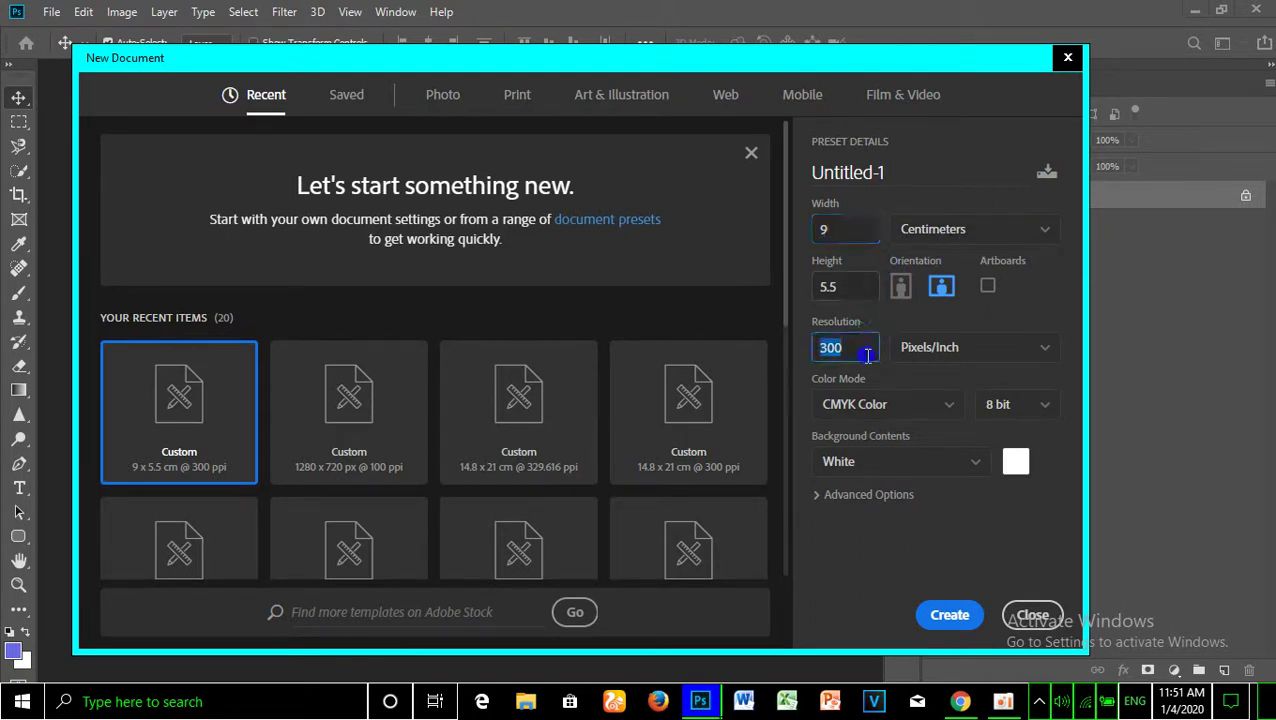
pyautogui.click(867, 357)
pyautogui.click(960, 618)
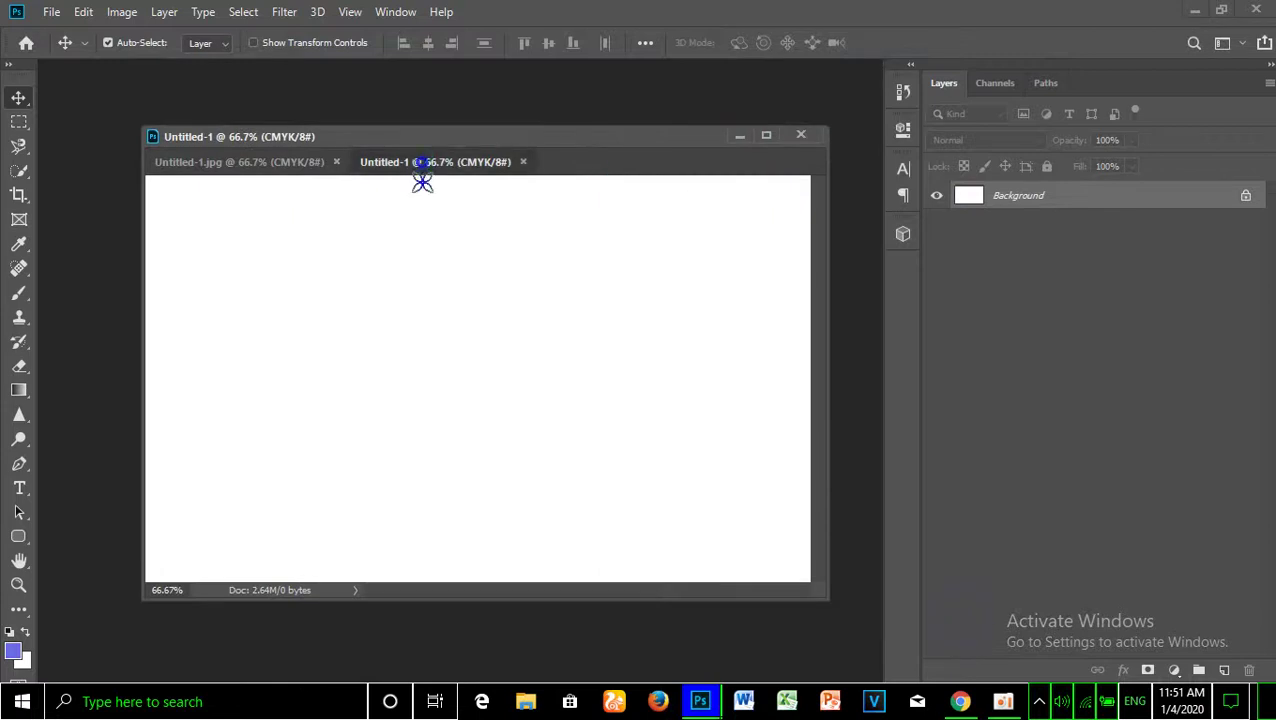
pyautogui.moveTo(421, 165); pyautogui.dragTo(421, 160)
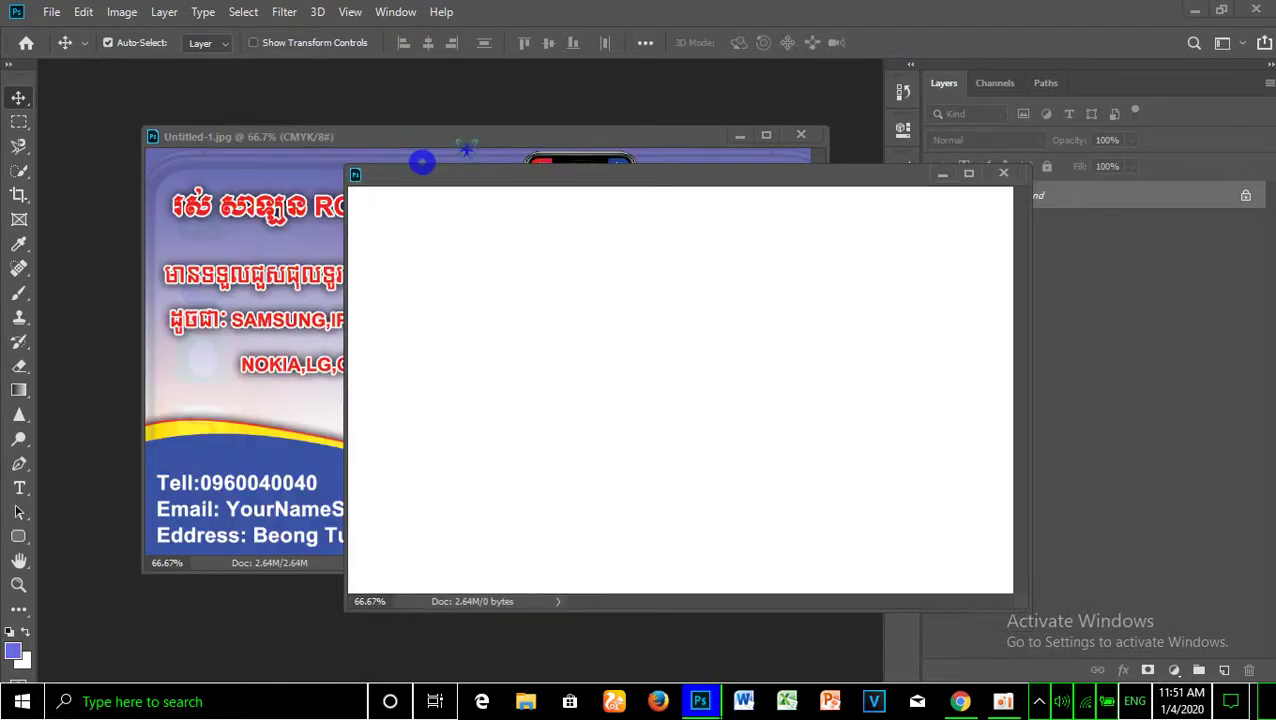
# Minimize the reference card and move the blank card window up and left.
pyautogui.click(469, 143)
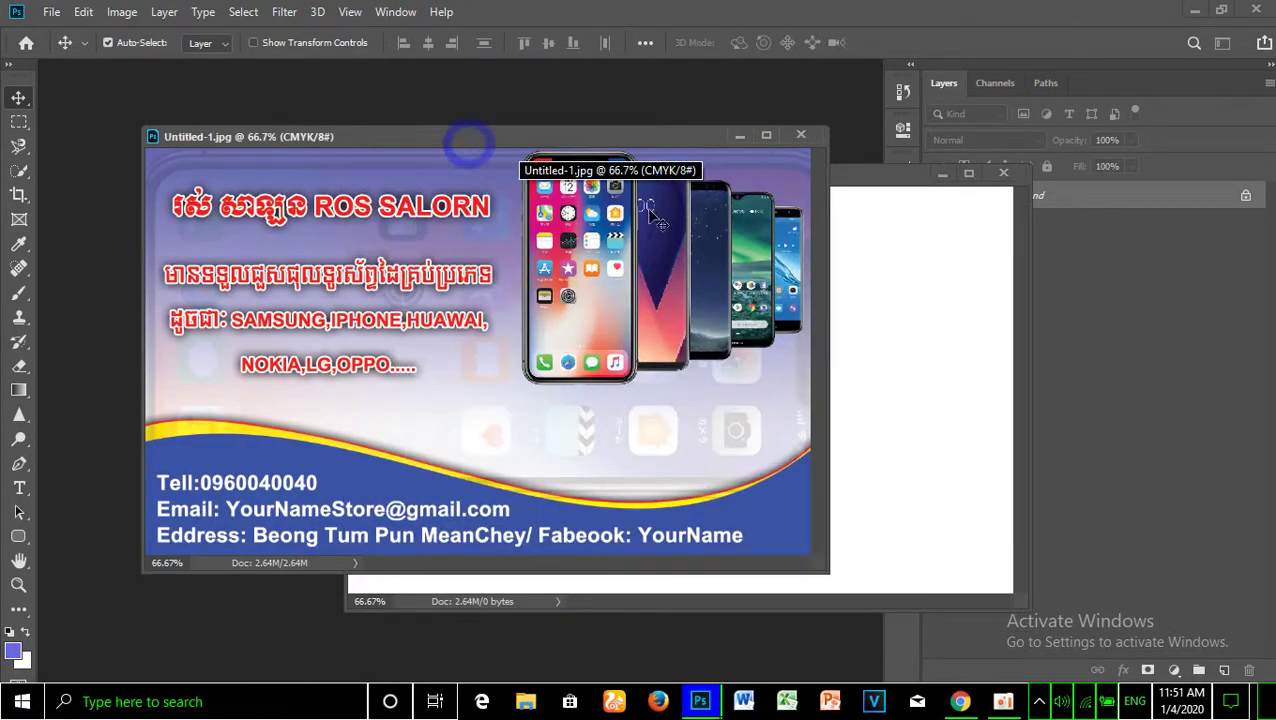
pyautogui.click(738, 134)
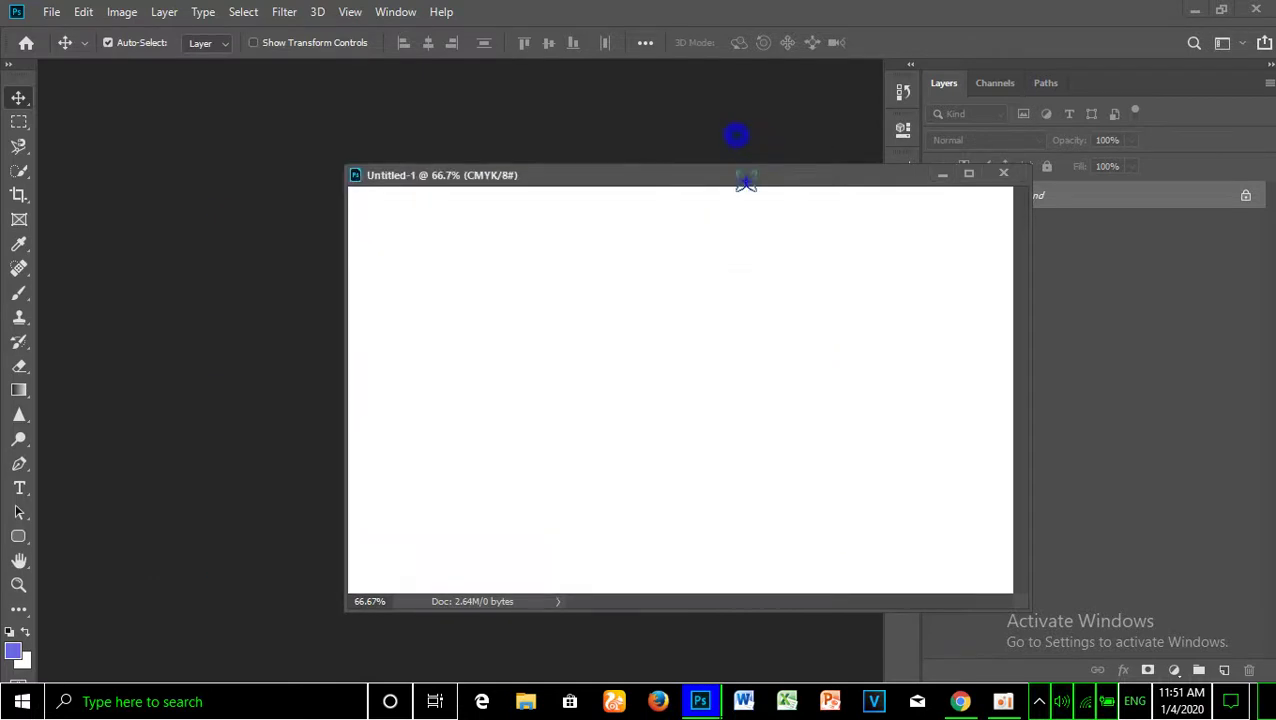
pyautogui.moveTo(741, 178); pyautogui.dragTo(590, 157)
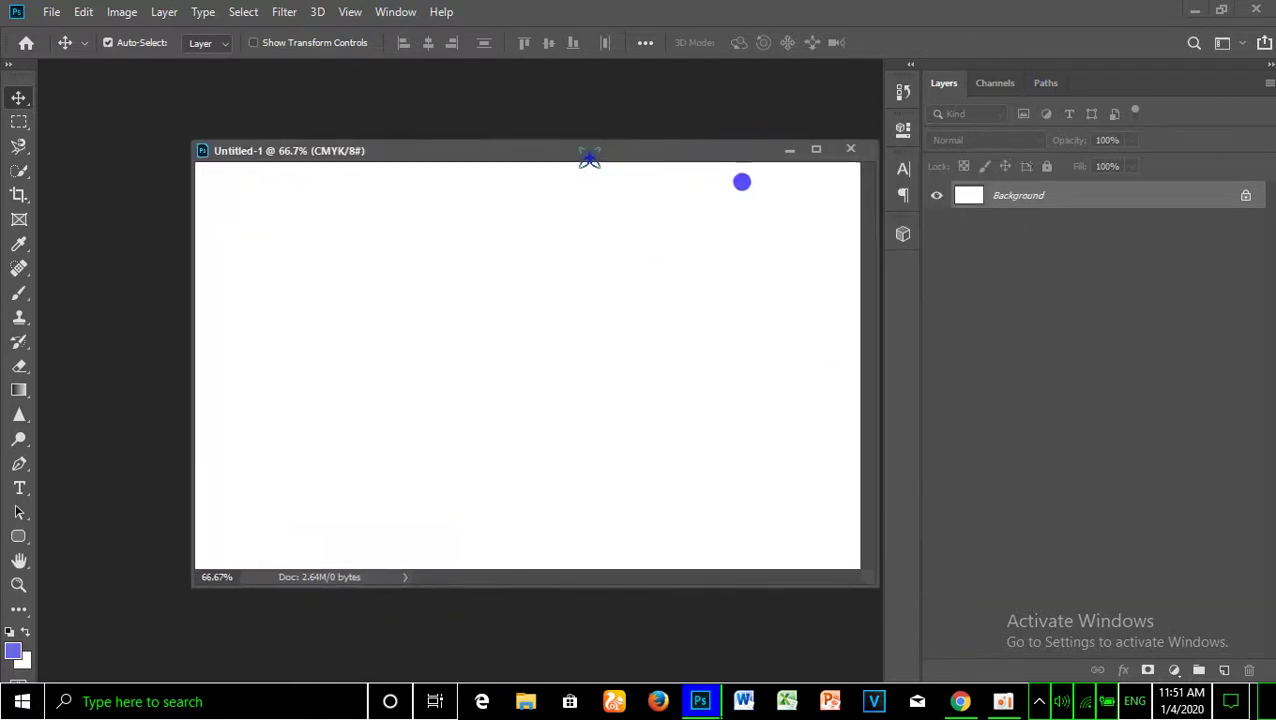
# Outline a rounded rectangle about 3.537 × 0.603 in across the card's bottom strip.
pyautogui.click(19, 537)
pyautogui.click(19, 537)
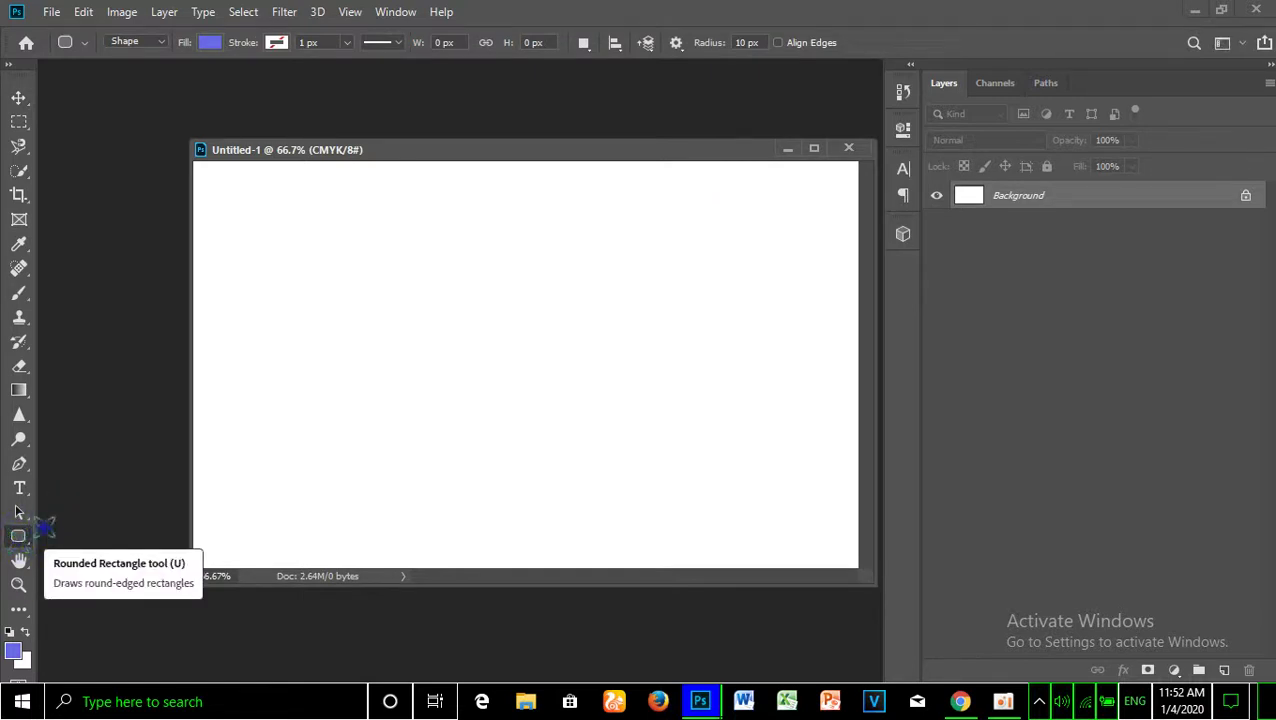
pyautogui.click(22, 537)
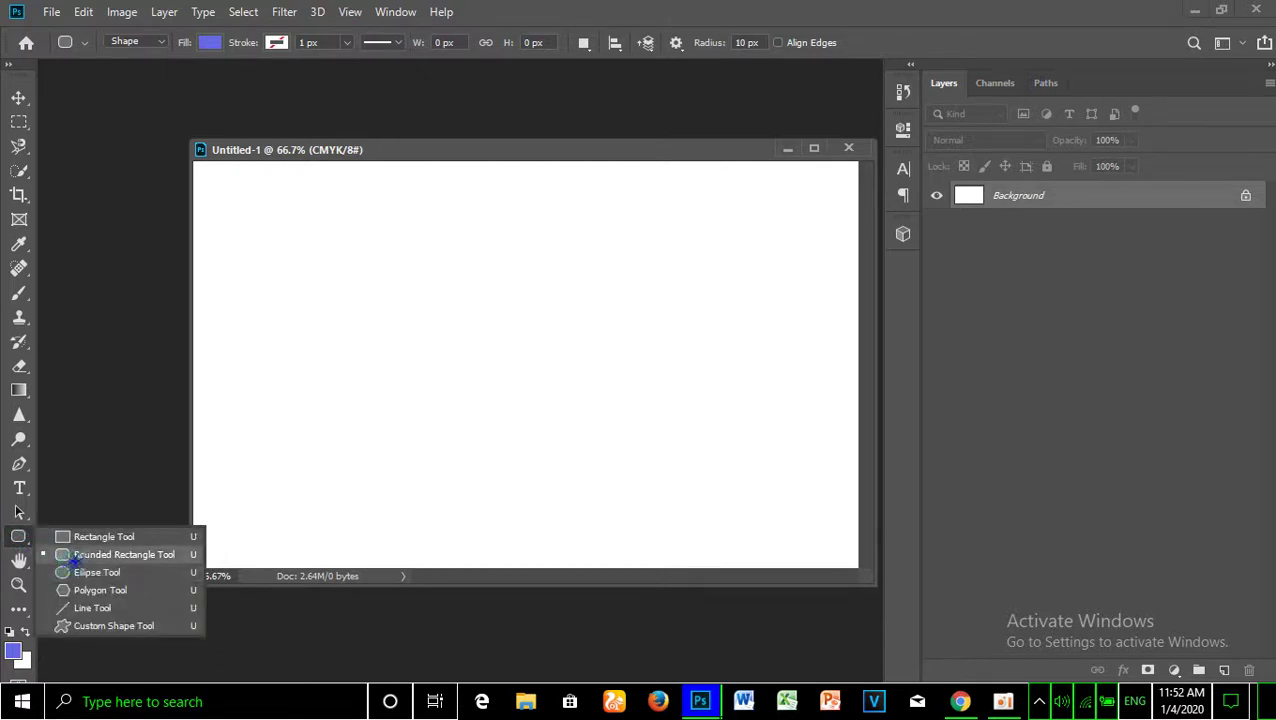
pyautogui.click(148, 555)
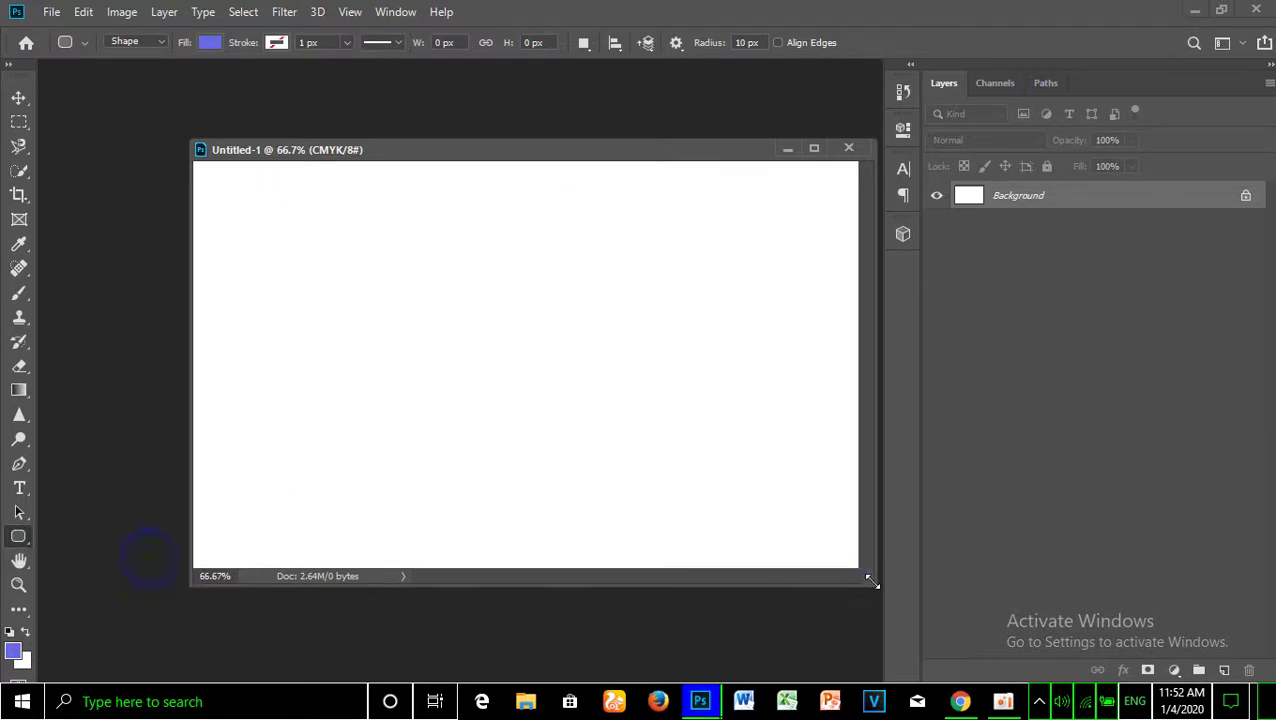
pyautogui.moveTo(873, 583); pyautogui.dragTo(905, 596)
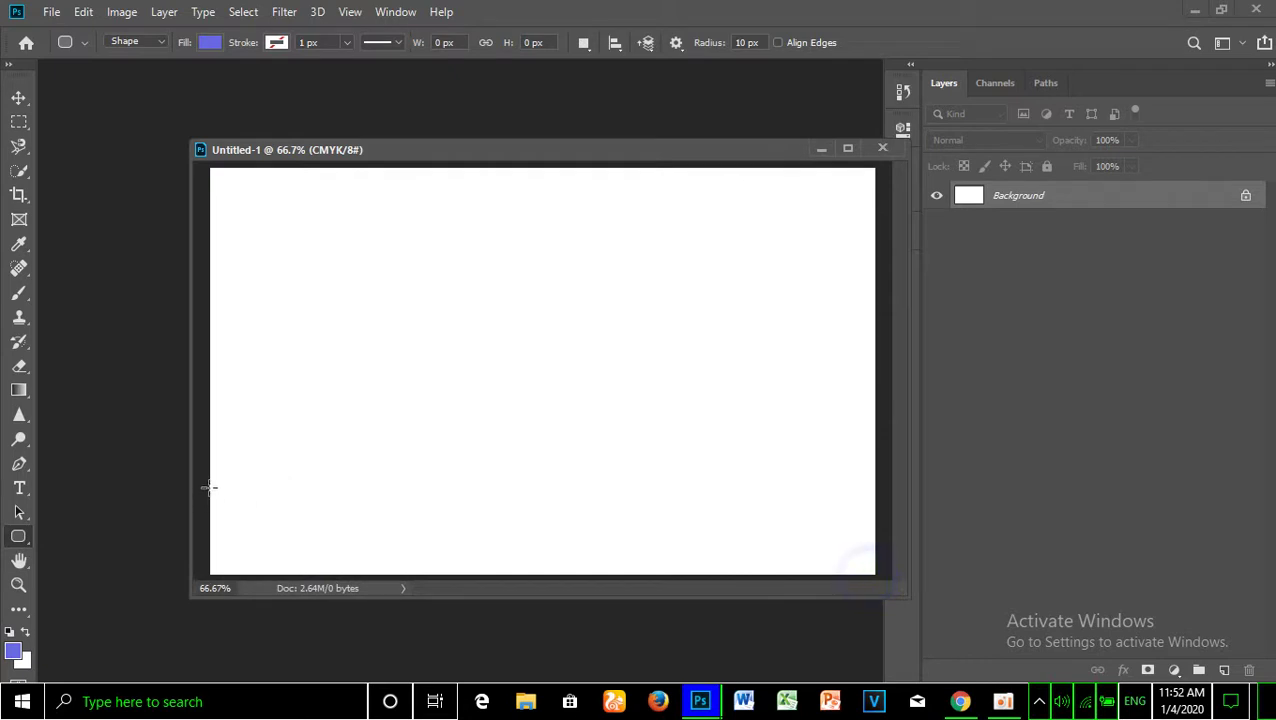
pyautogui.moveTo(210, 465)
pyautogui.mouseDown()
pyautogui.moveTo(893, 573)
pyautogui.moveTo(874, 573)
pyautogui.mouseUp()
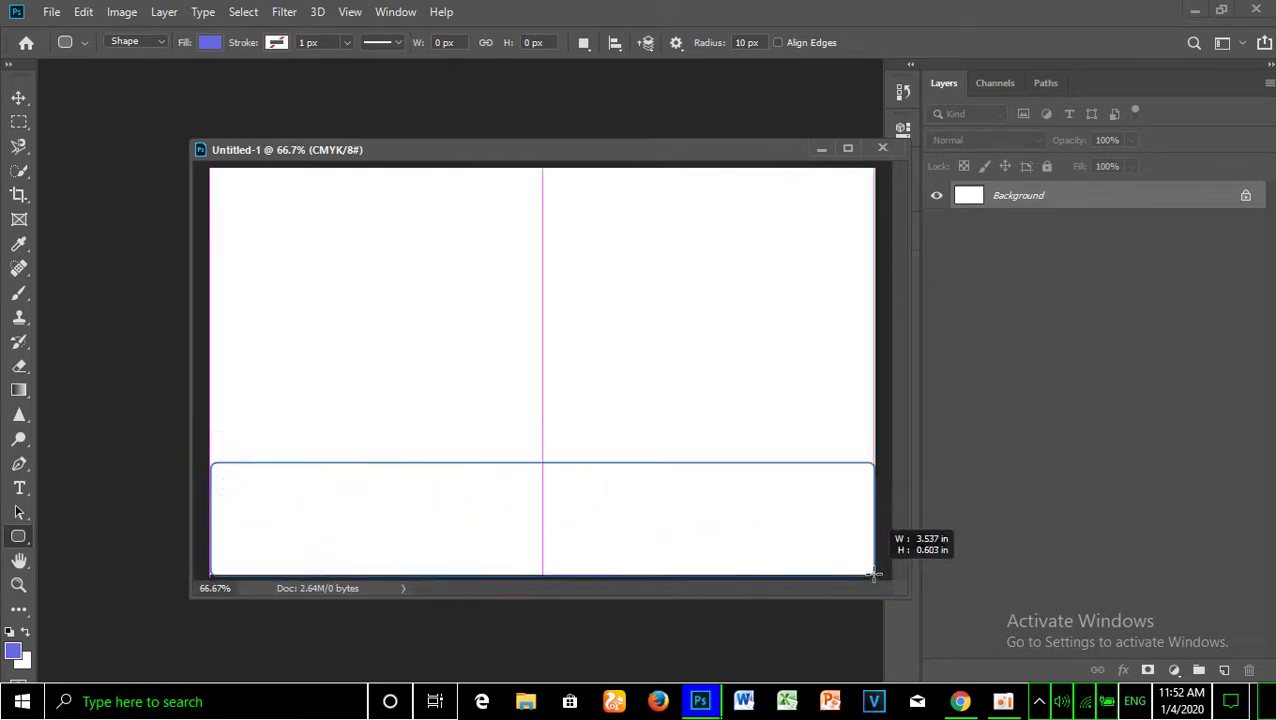
# Create the Rounded Rectangle 1 shape with a blue fill.
pyautogui.moveTo(874, 573); pyautogui.dragTo(874, 573)
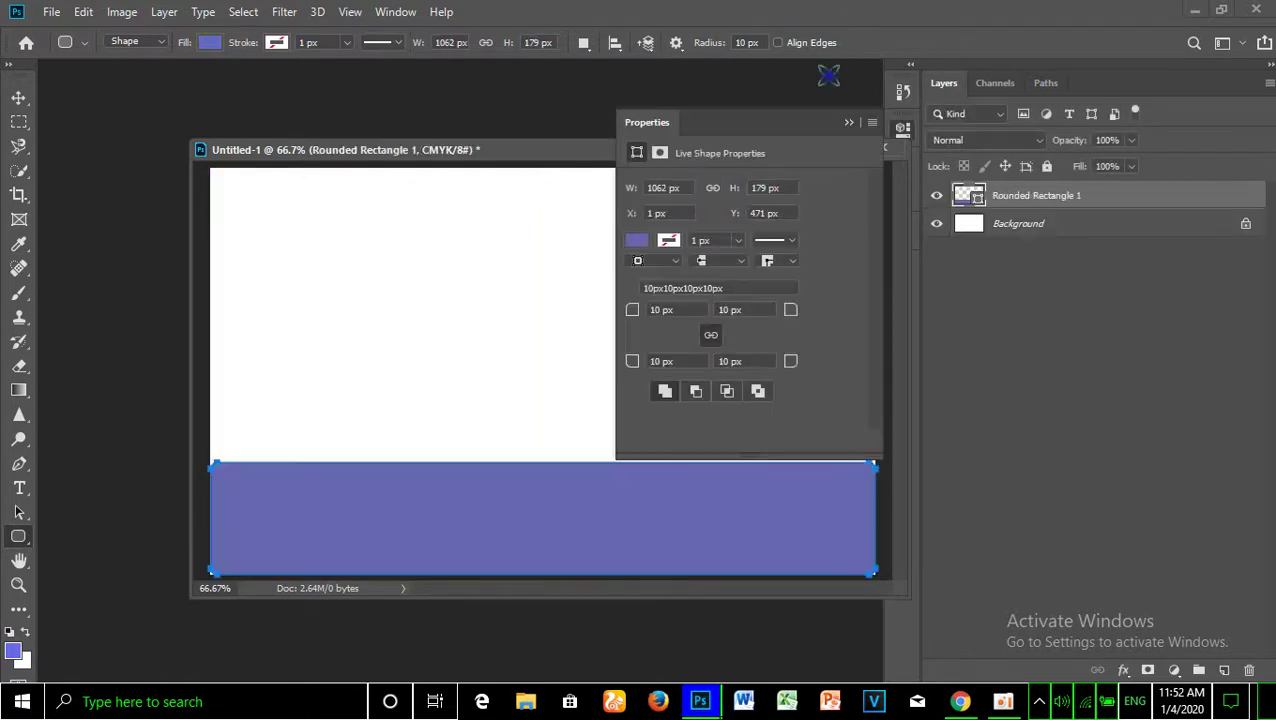
pyautogui.click(851, 118)
pyautogui.click(212, 42)
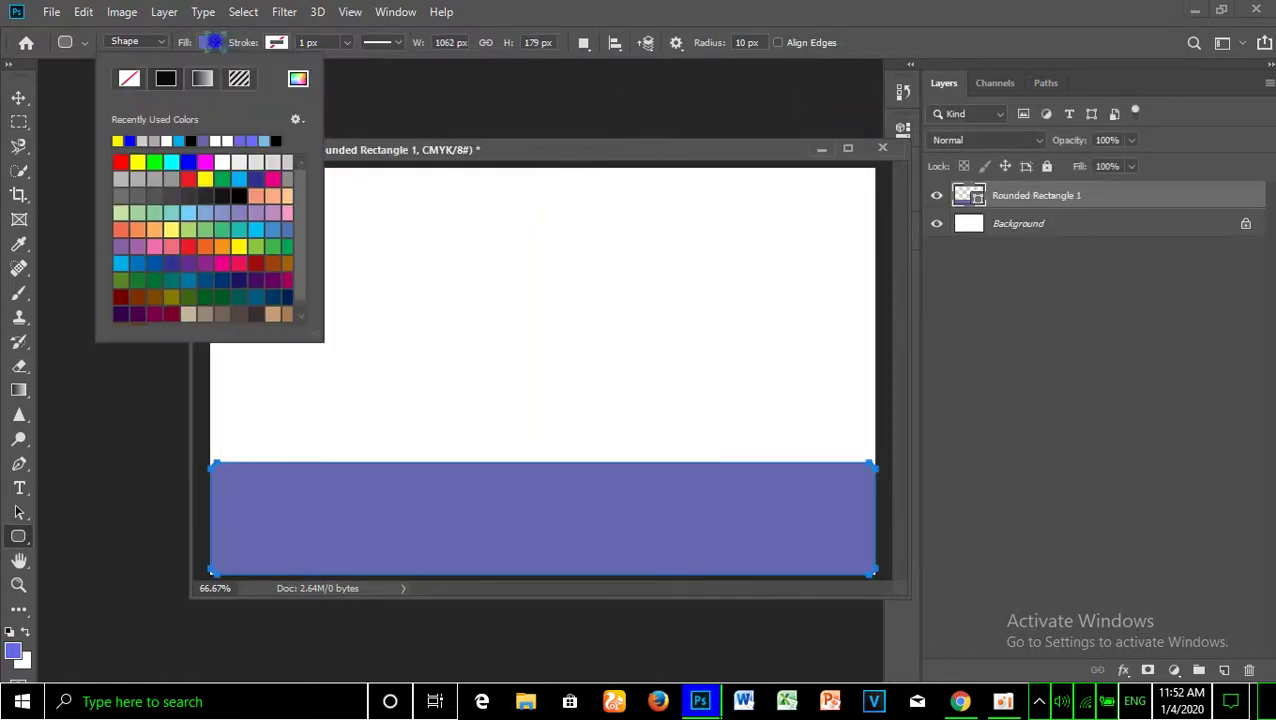
pyautogui.click(188, 161)
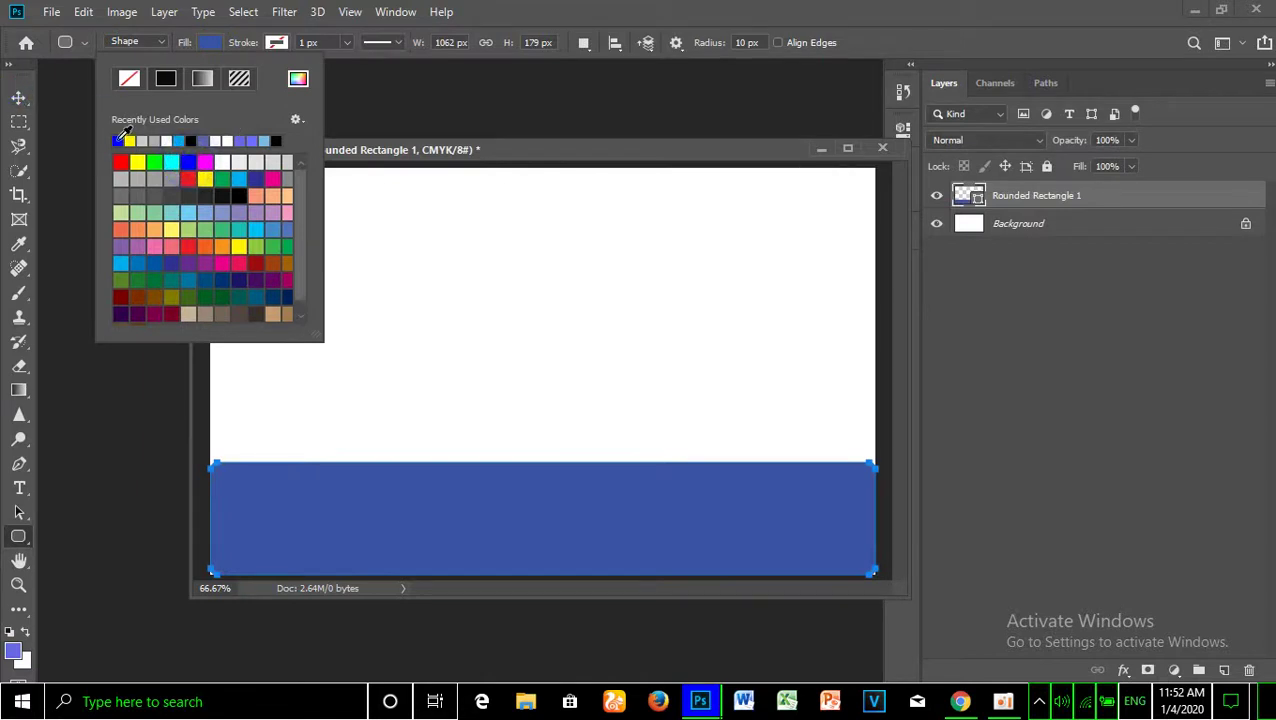
# Stretch the blue band with Free Transform so it spans the card edge to edge.
pyautogui.click(17, 97)
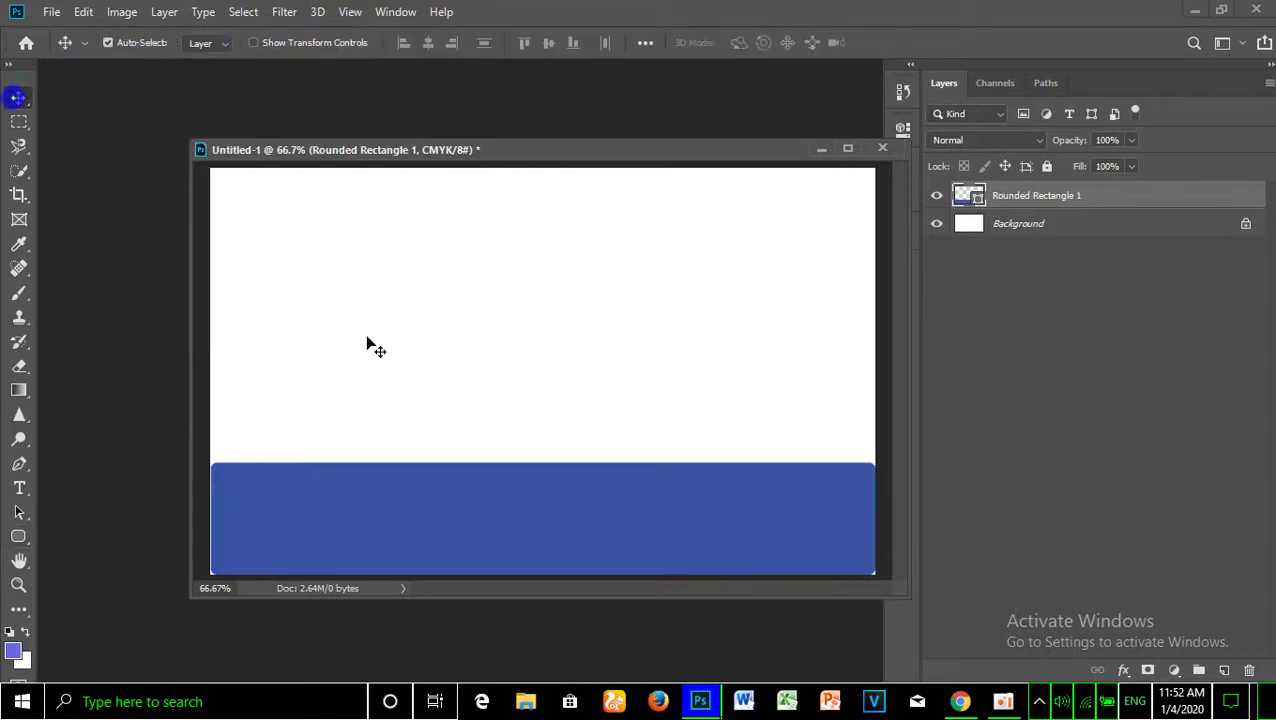
pyautogui.click(593, 489)
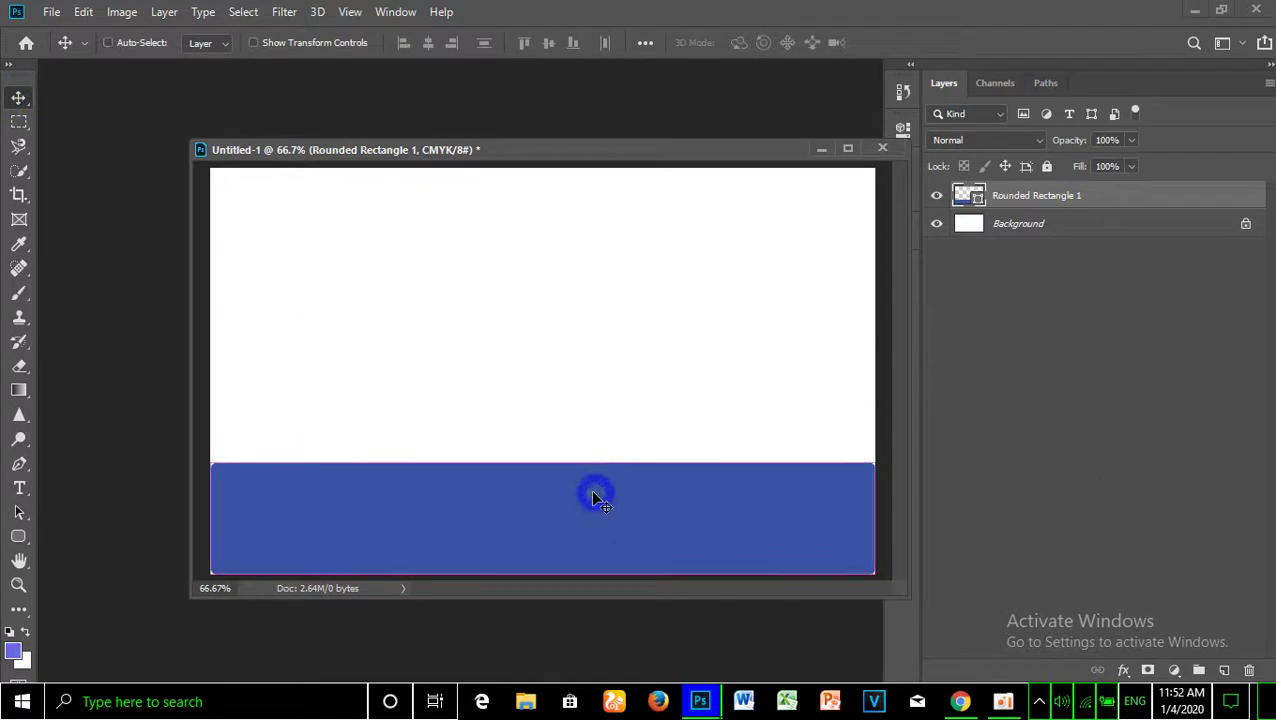
pyautogui.hotkey('ctrl', 't')
pyautogui.moveTo(210, 518); pyautogui.dragTo(201, 514)
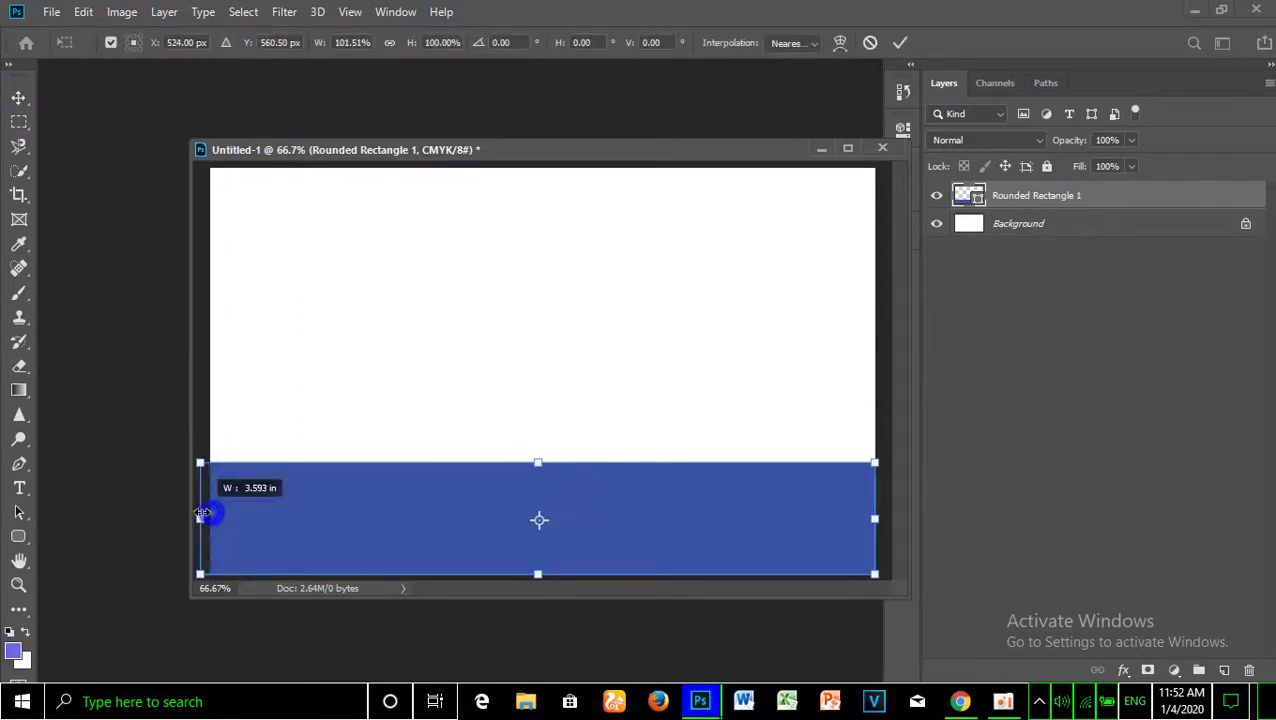
pyautogui.press('Return')
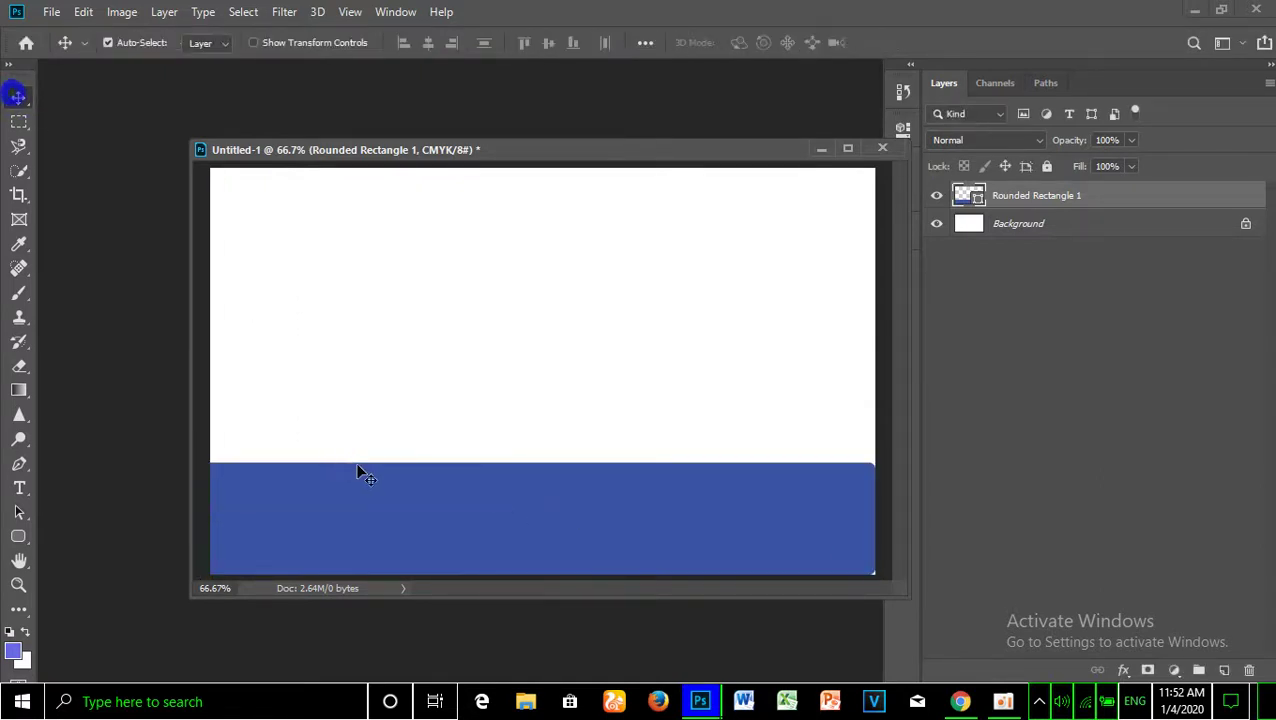
pyautogui.click(368, 488)
pyautogui.hotkey('ctrl', 't')
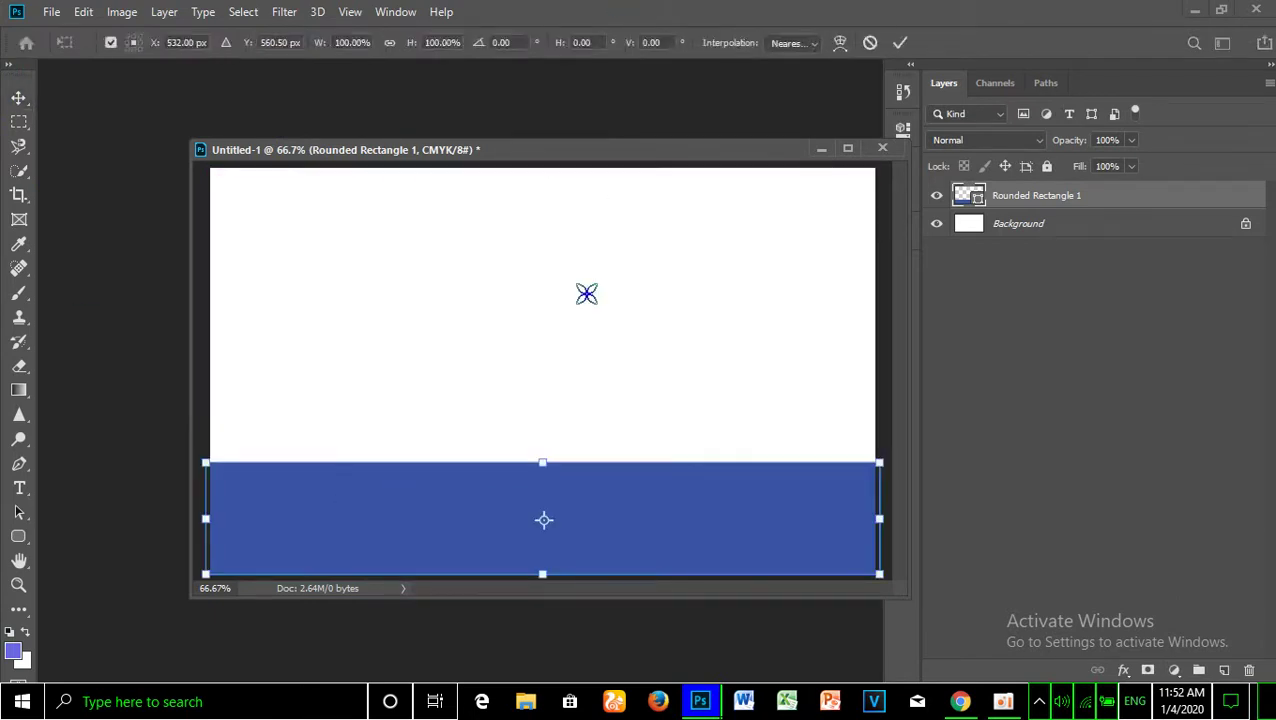
# Warp the blue band's top into a wave rising left, dipping mid-card, lifting right.
pyautogui.rightClick(624, 519)
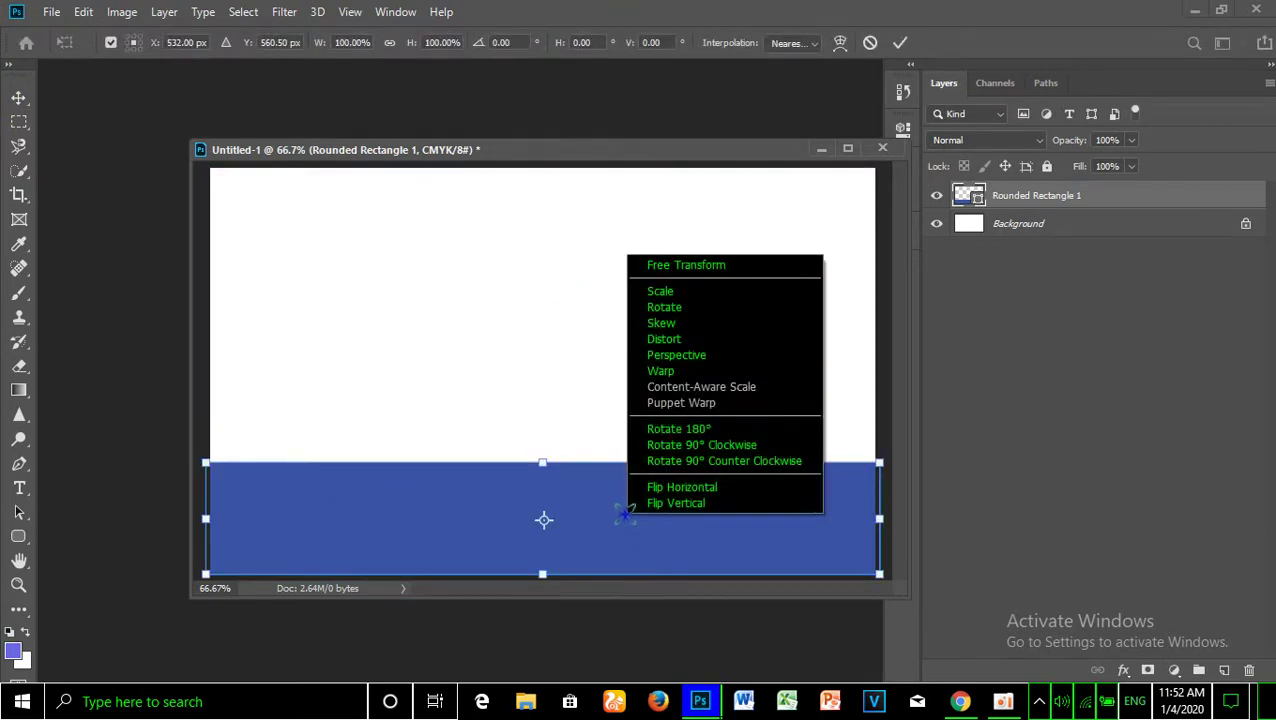
pyautogui.click(662, 371)
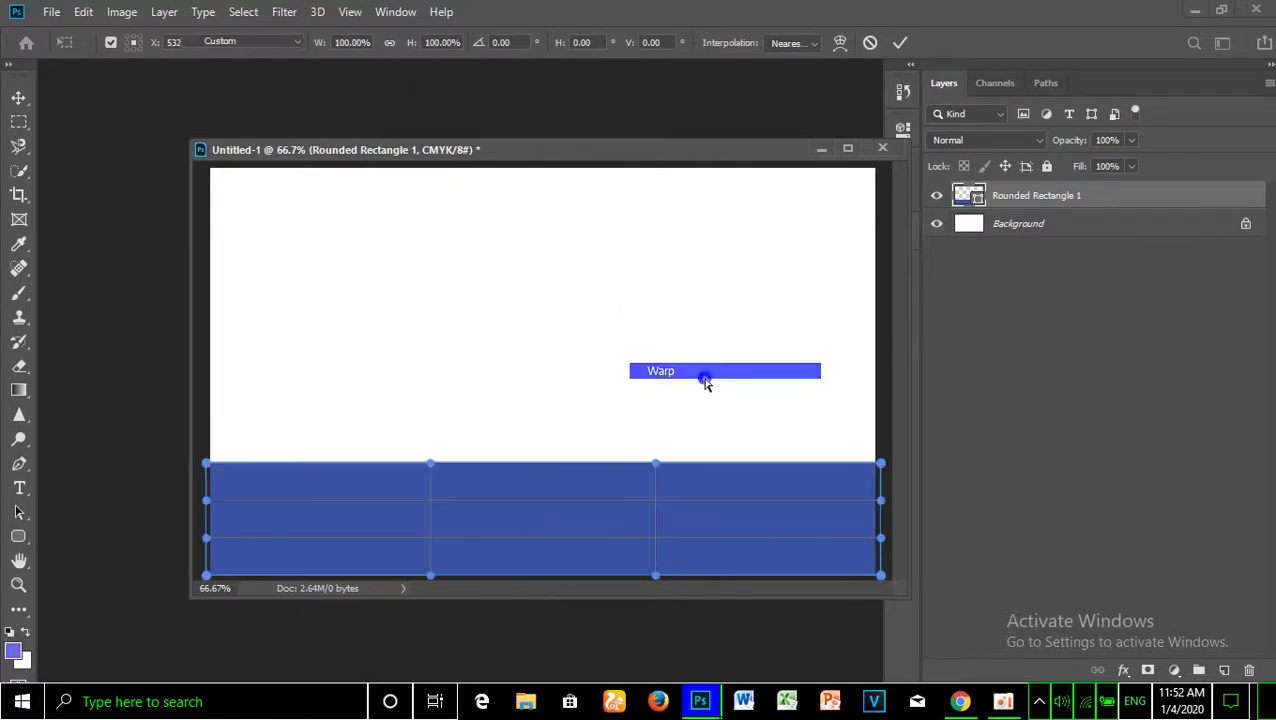
pyautogui.moveTo(655, 467); pyautogui.dragTo(657, 617)
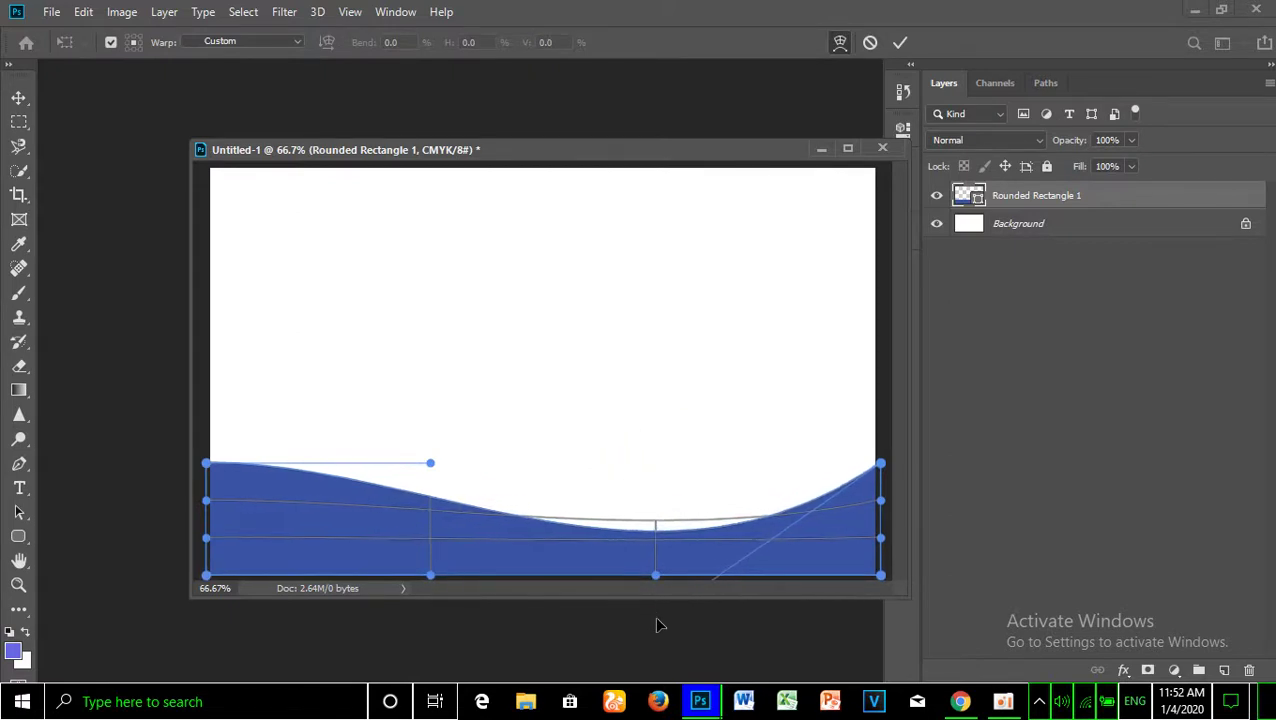
pyautogui.moveTo(430, 463); pyautogui.dragTo(439, 430)
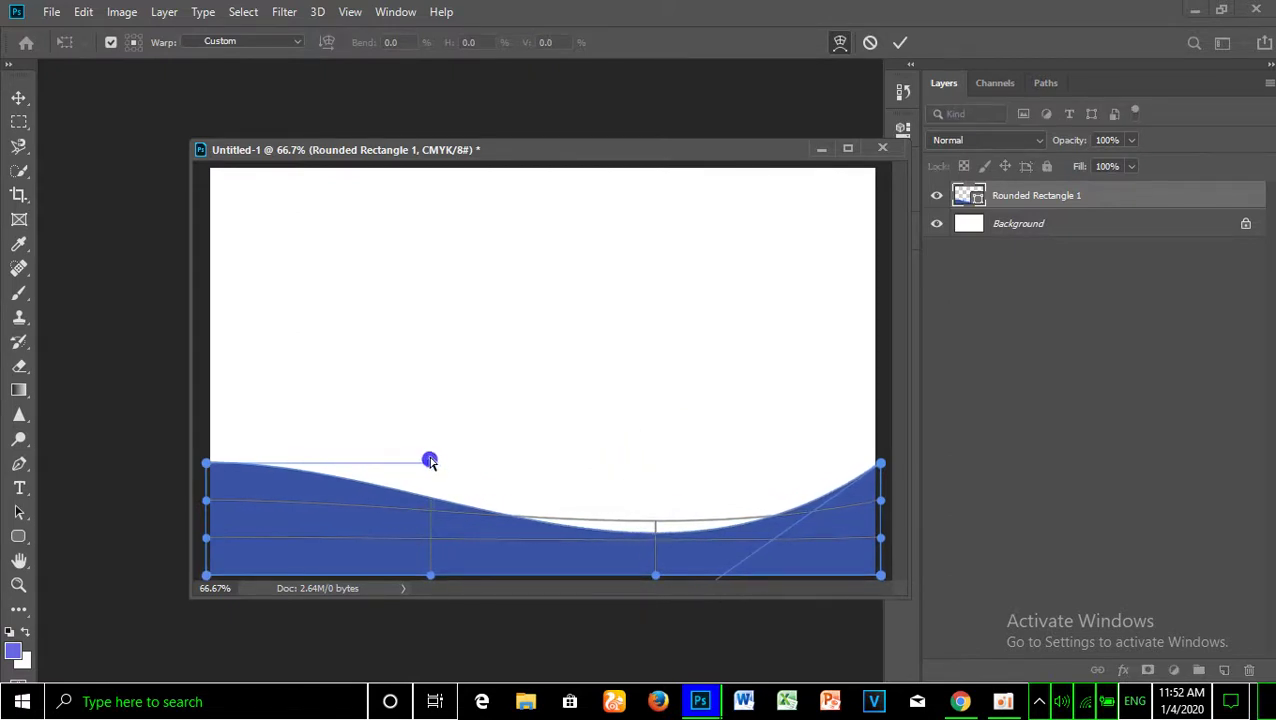
pyautogui.moveTo(880, 463); pyautogui.dragTo(882, 461)
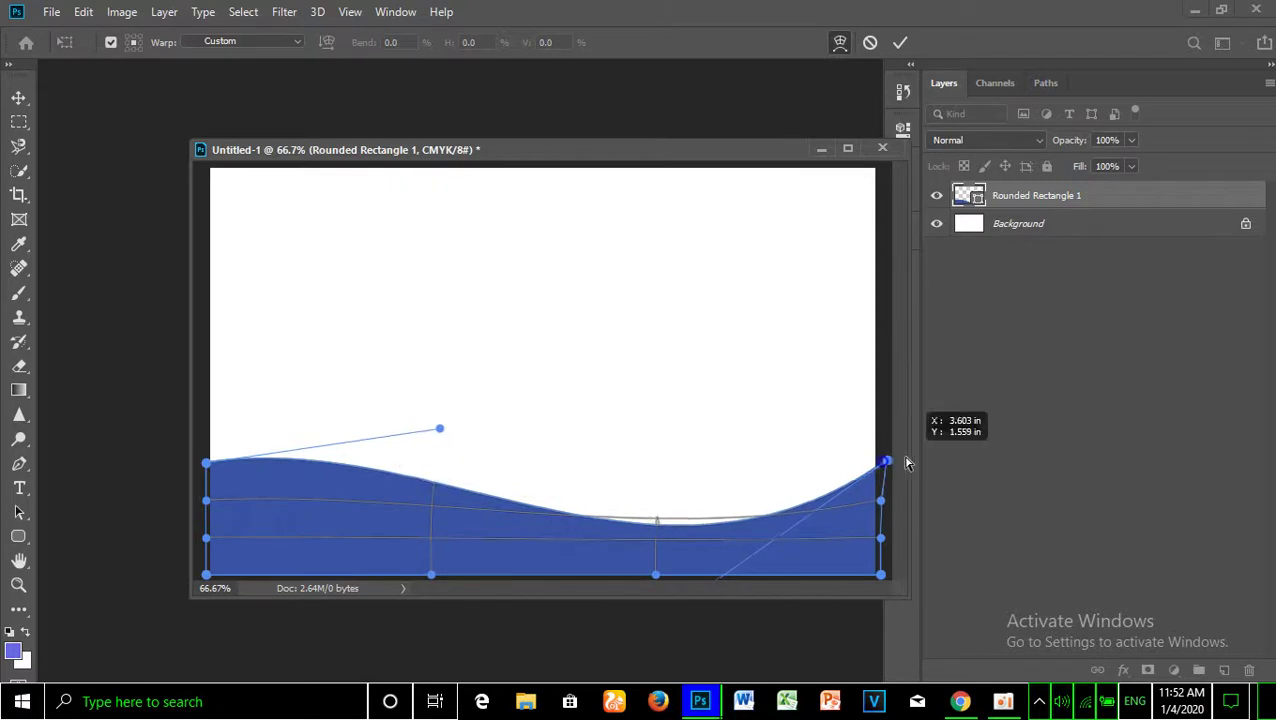
pyautogui.moveTo(206, 463); pyautogui.dragTo(196, 467)
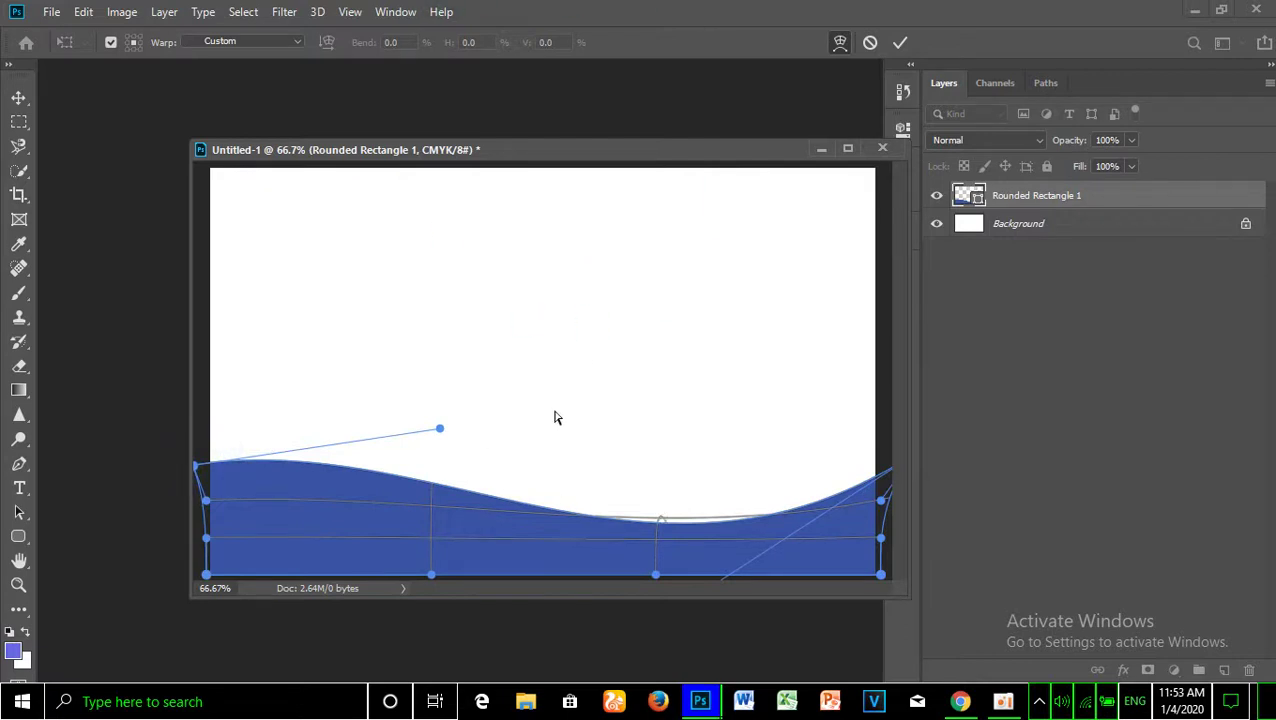
pyautogui.click(655, 574)
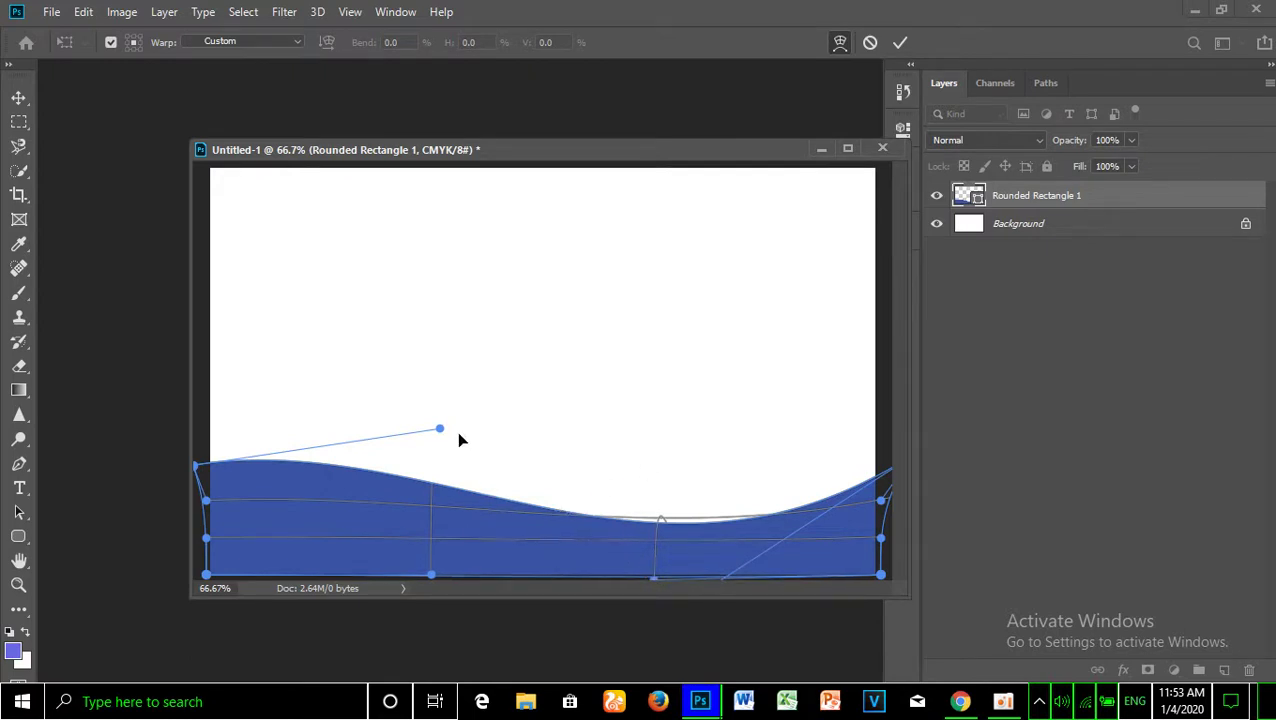
pyautogui.moveTo(442, 430); pyautogui.dragTo(442, 443)
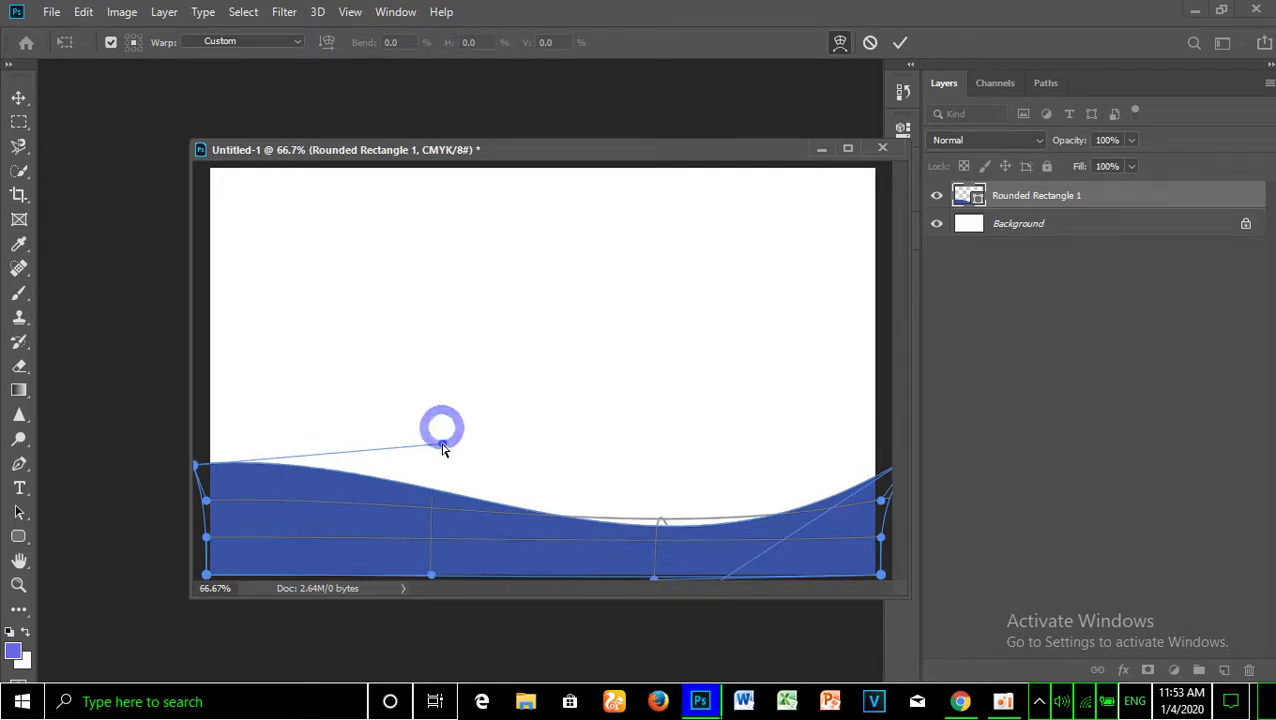
pyautogui.click(19, 97)
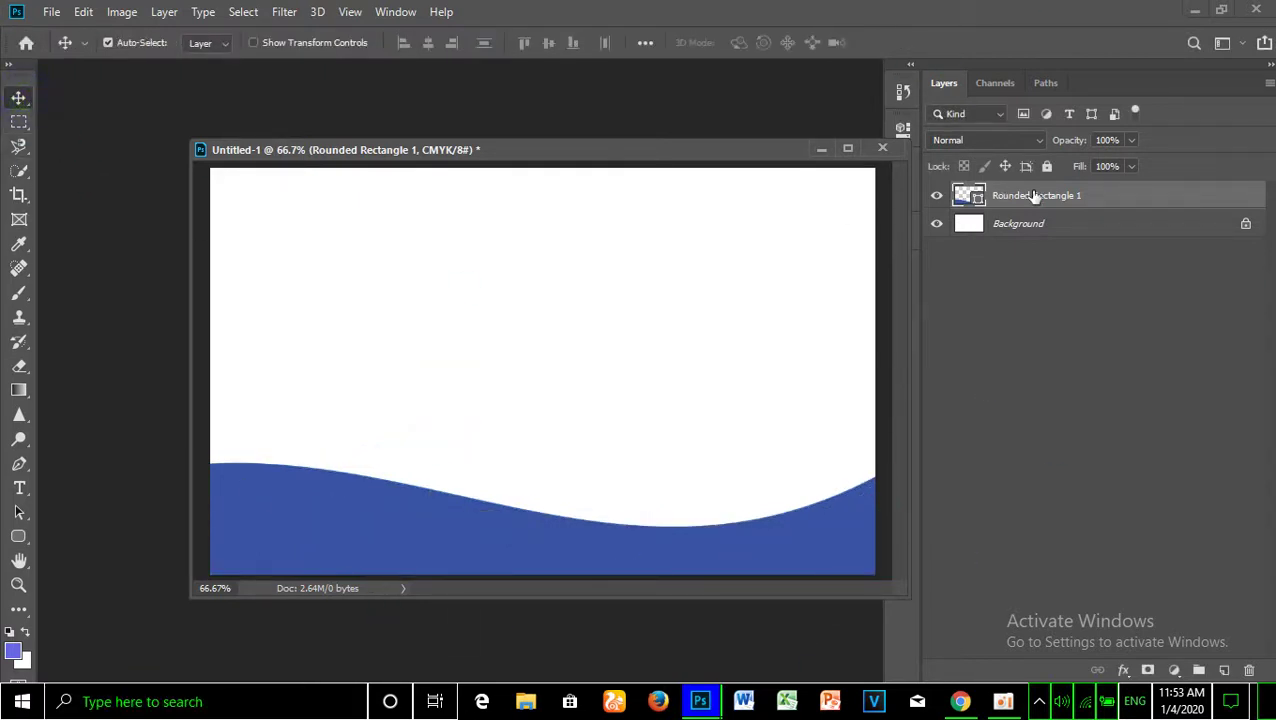
# Duplicate the wave layer as Rounded Rectangle 1 copy and fill the copy yellow.
pyautogui.rightClick(1035, 196)
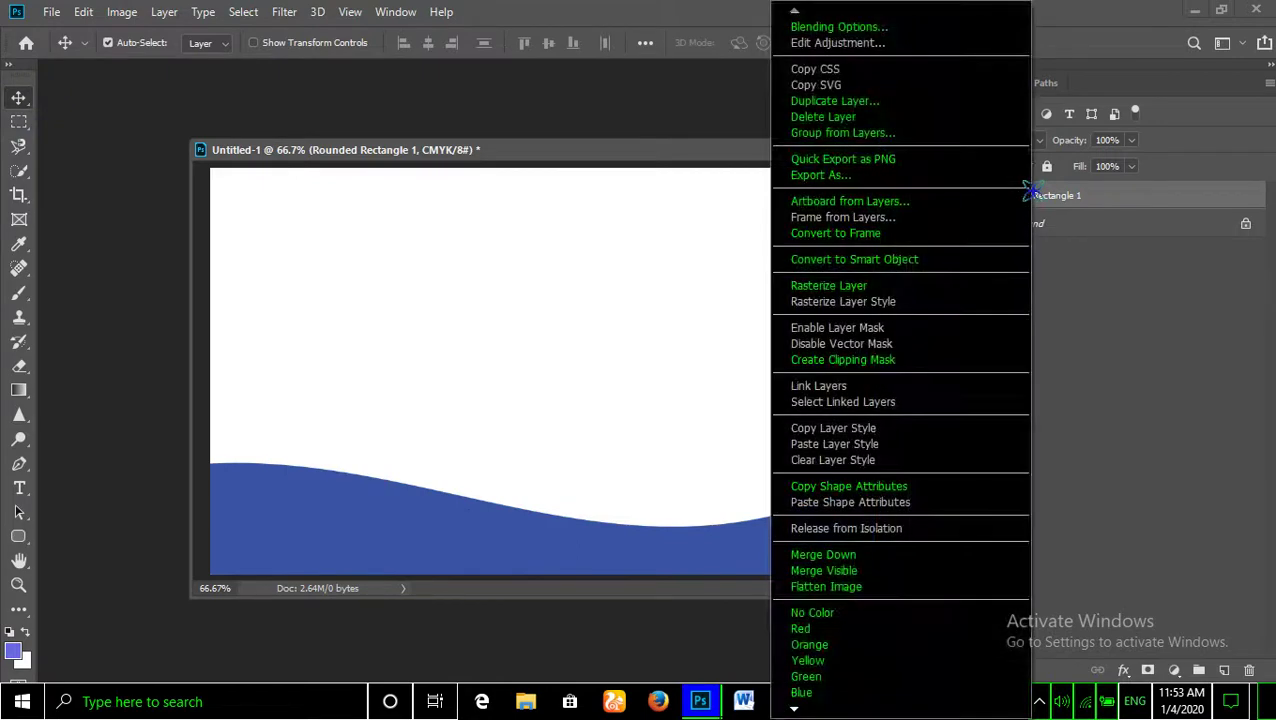
pyautogui.click(905, 100)
pyautogui.click(800, 179)
pyautogui.moveTo(520, 544); pyautogui.dragTo(524, 525)
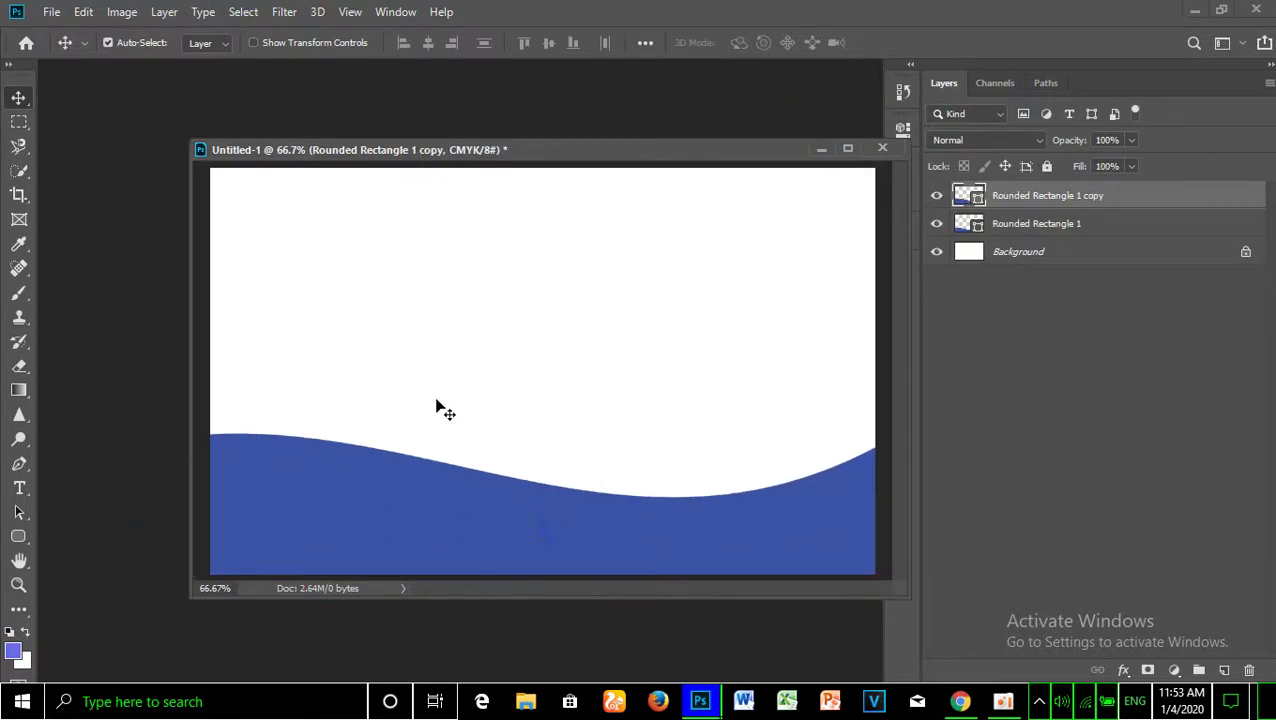
pyautogui.click(18, 536)
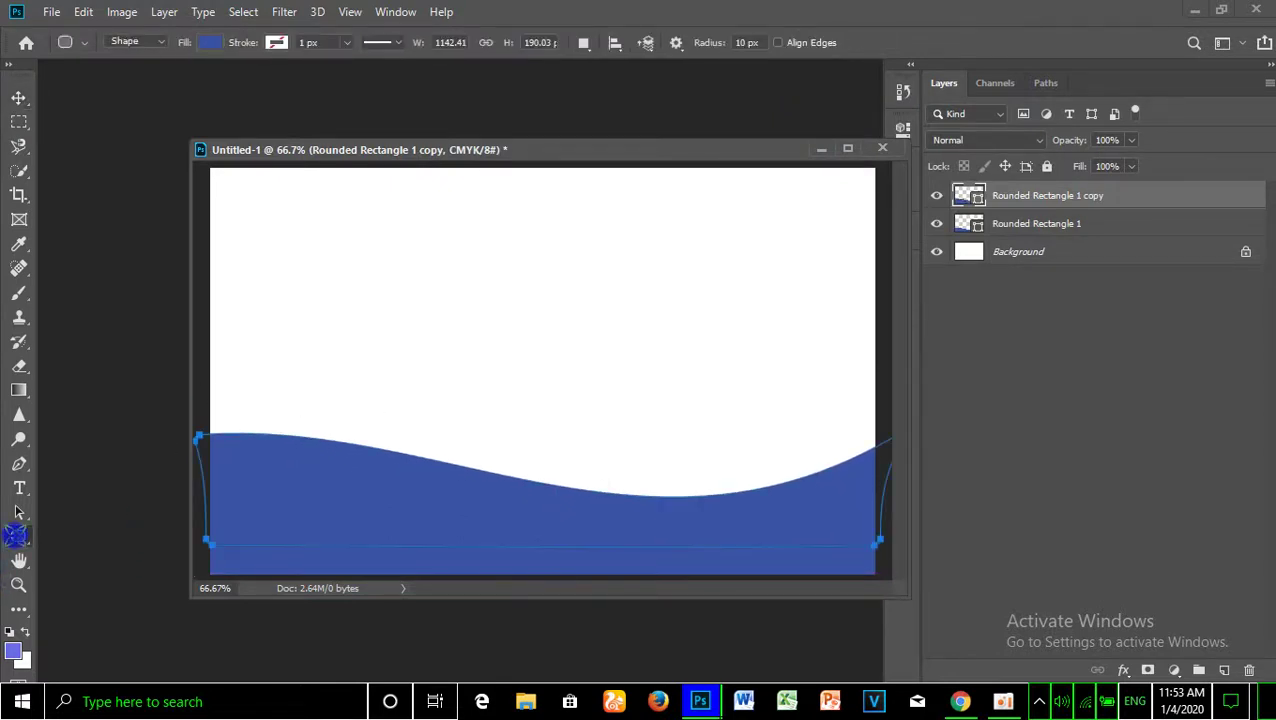
pyautogui.click(211, 42)
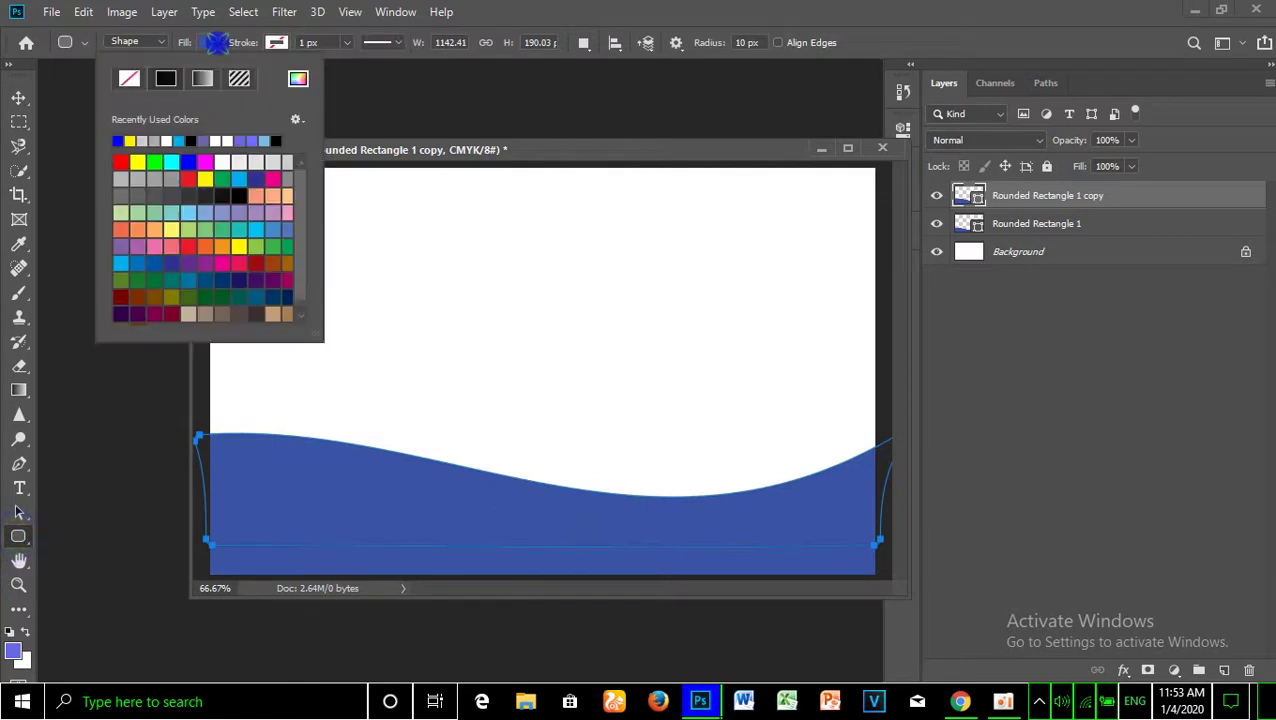
pyautogui.click(138, 162)
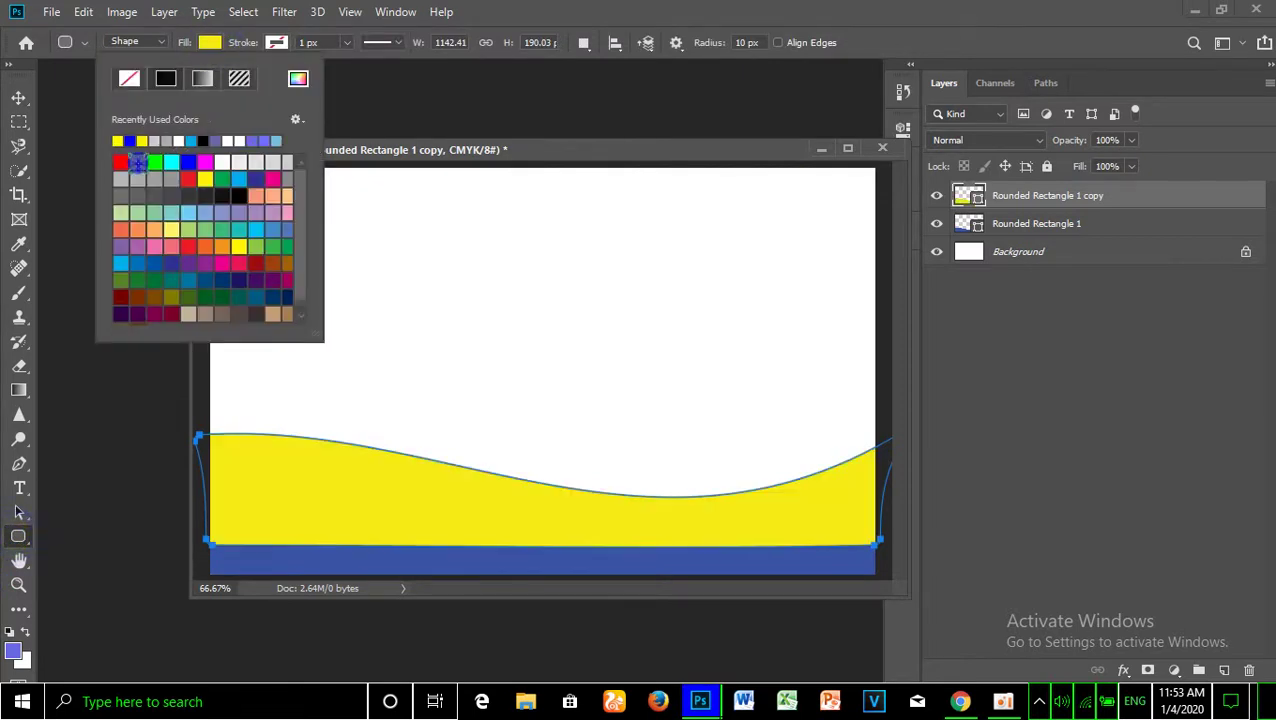
# Stack the blue wave above the yellow copy and lower the yellow to a thin edge.
pyautogui.click(17, 97)
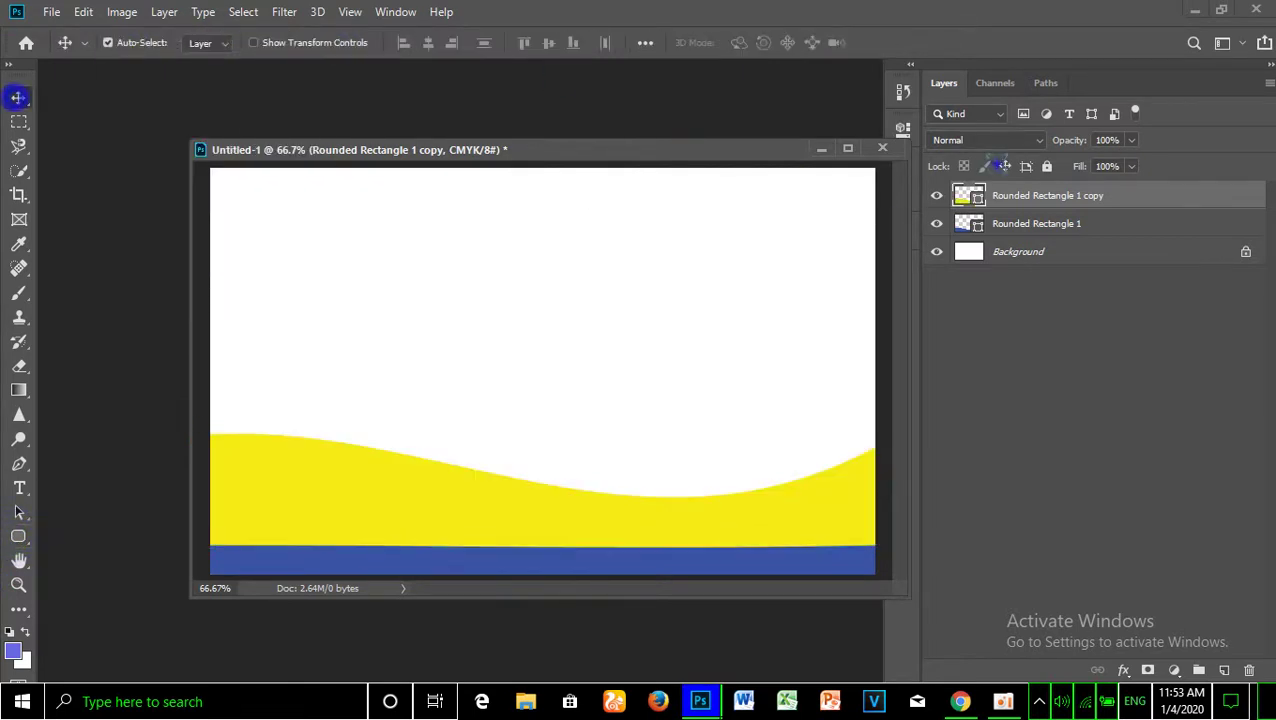
pyautogui.click(1064, 226)
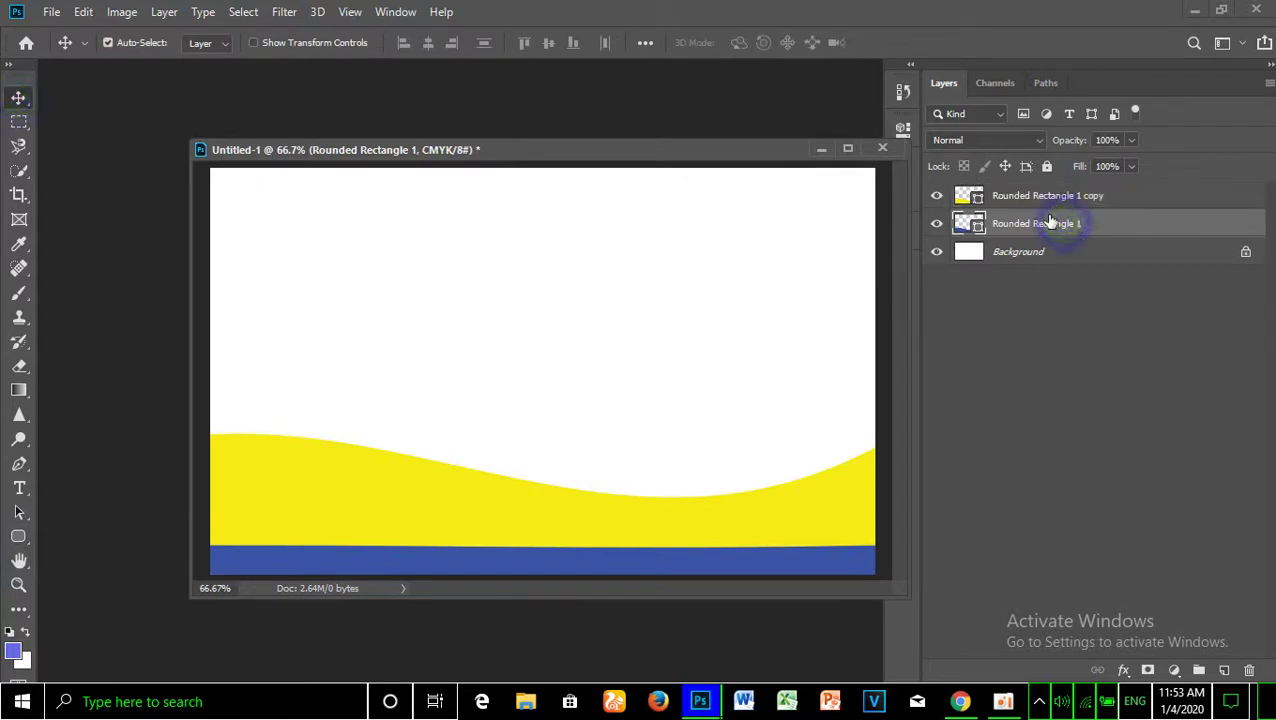
pyautogui.moveTo(1050, 222); pyautogui.dragTo(1050, 197)
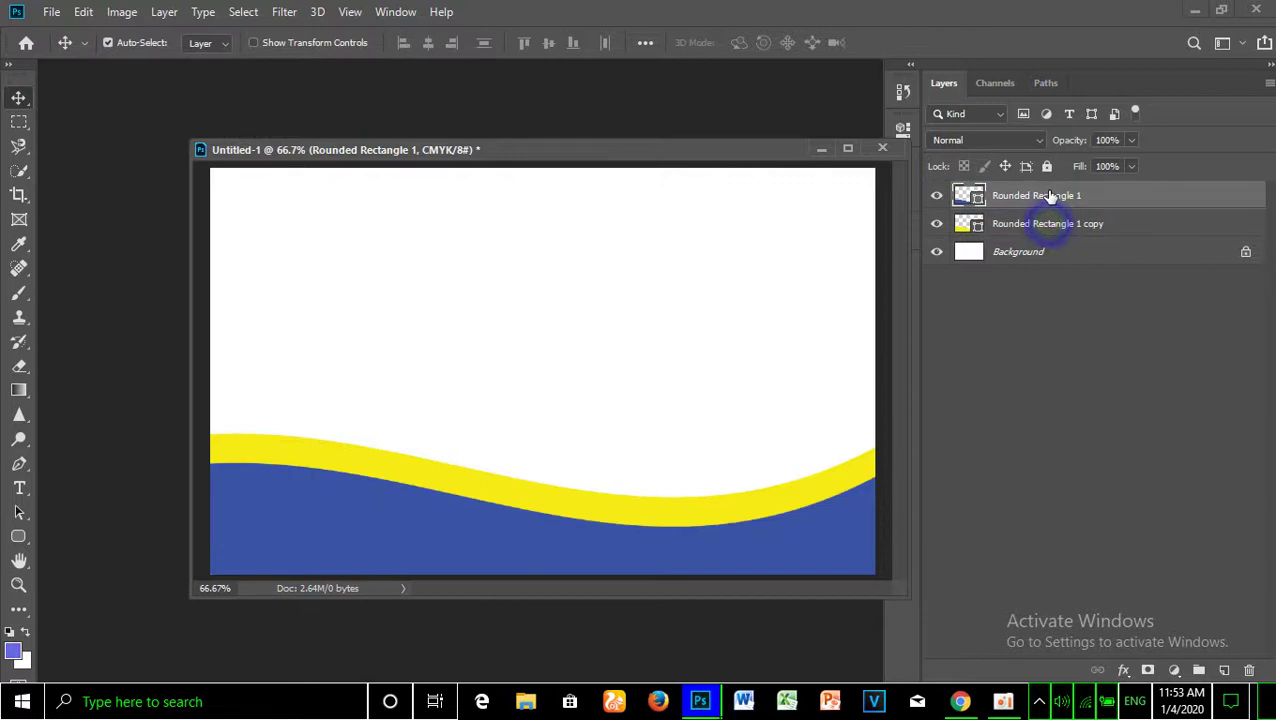
pyautogui.moveTo(737, 500); pyautogui.dragTo(738, 519)
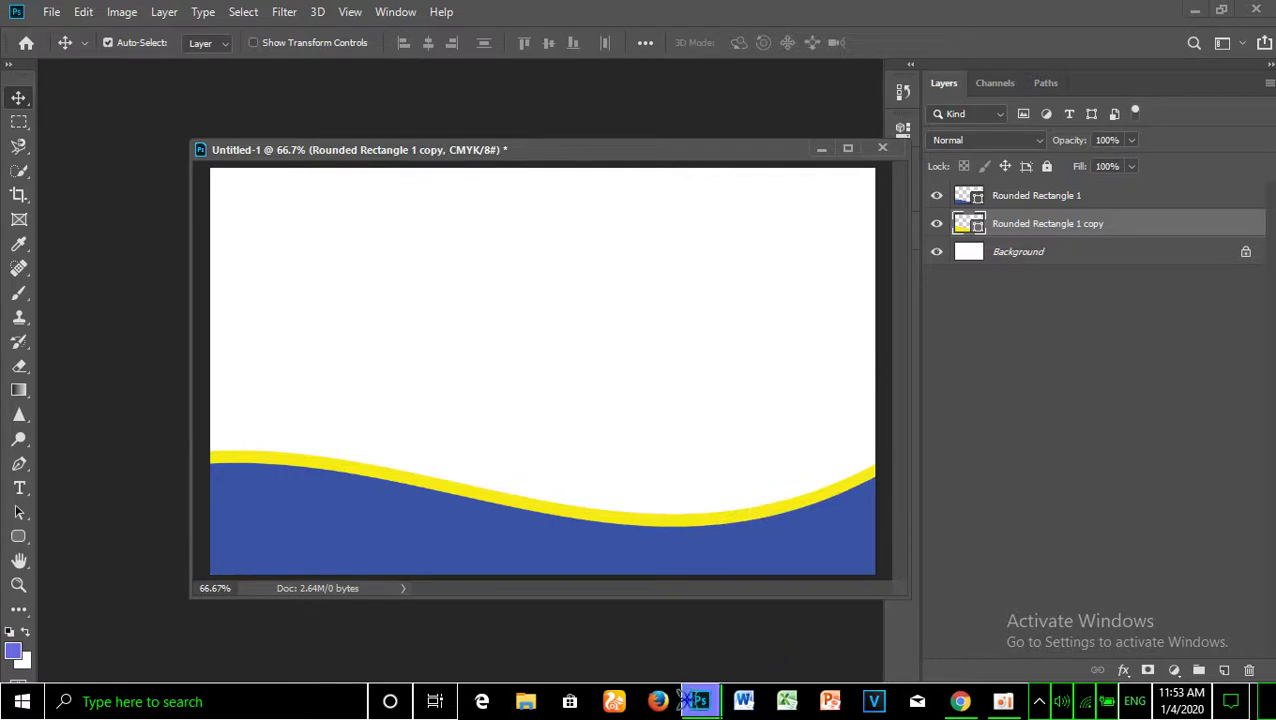
pyautogui.moveTo(699, 701)
pyautogui.click(745, 651)
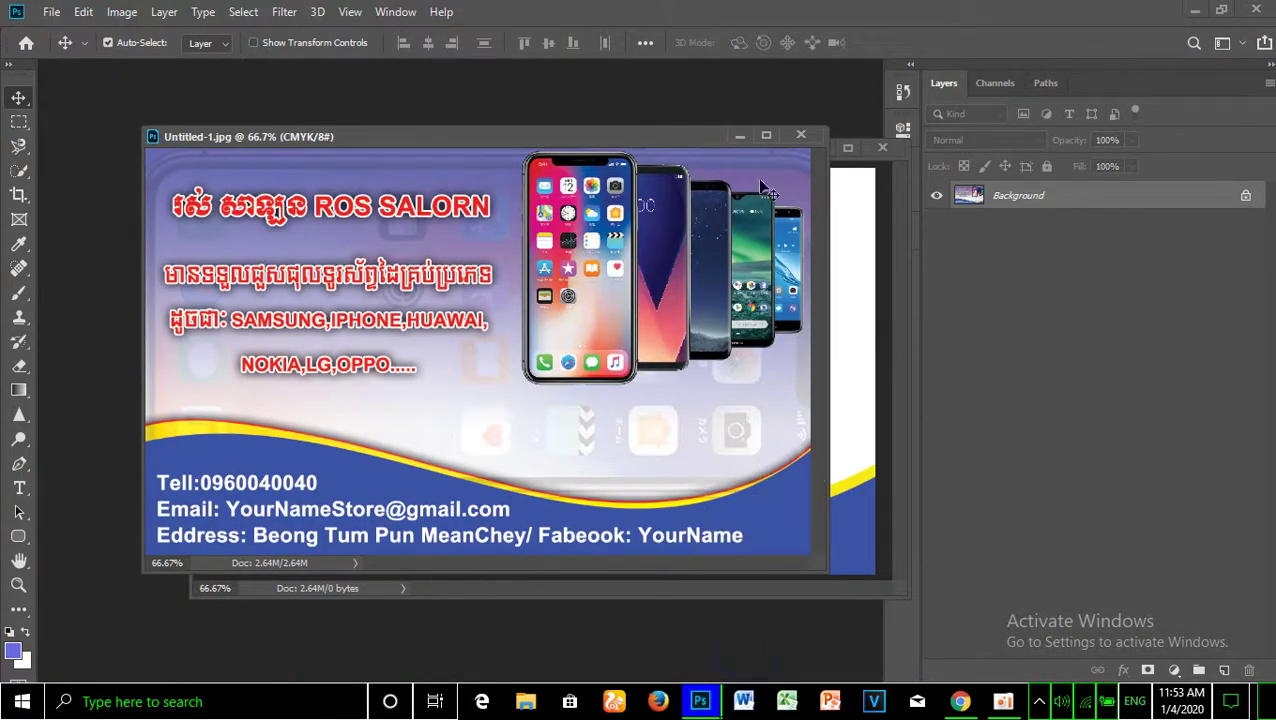
pyautogui.click(738, 136)
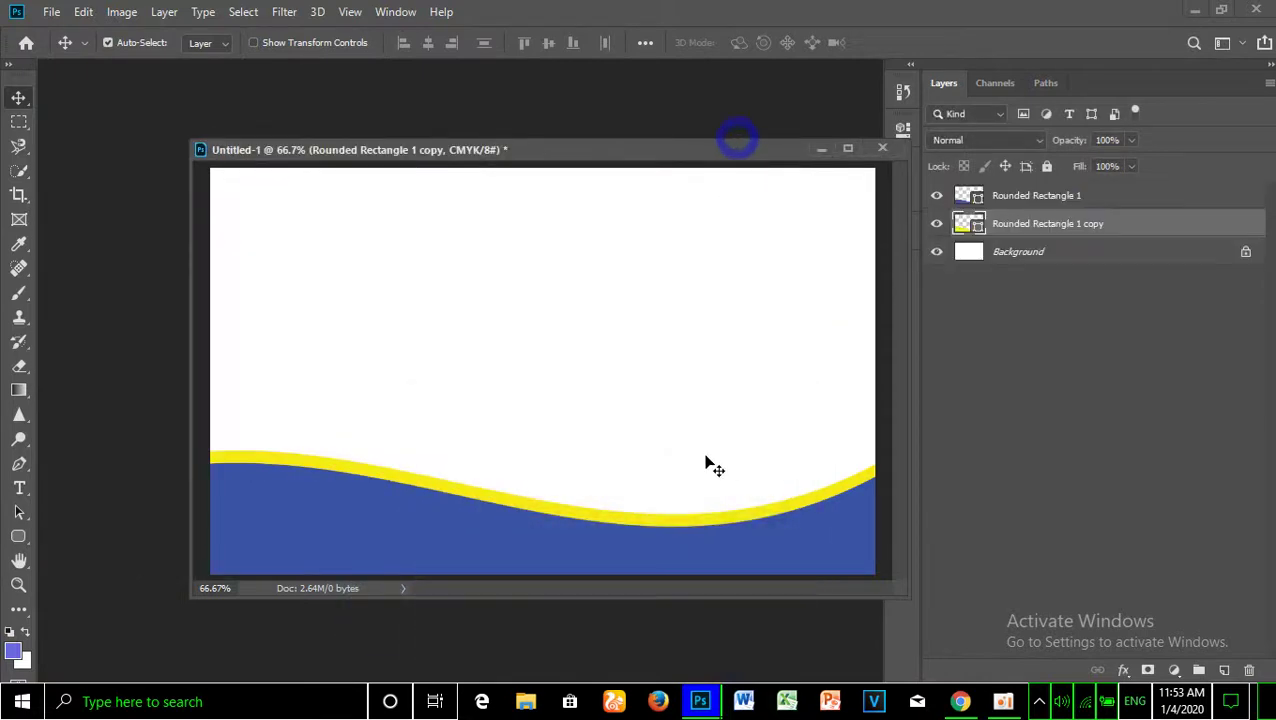
pyautogui.hotkey('ctrl', 't')
# Warp the yellow wave so its stripe is thick at left and tapers toward the right.
pyautogui.rightClick(640, 472)
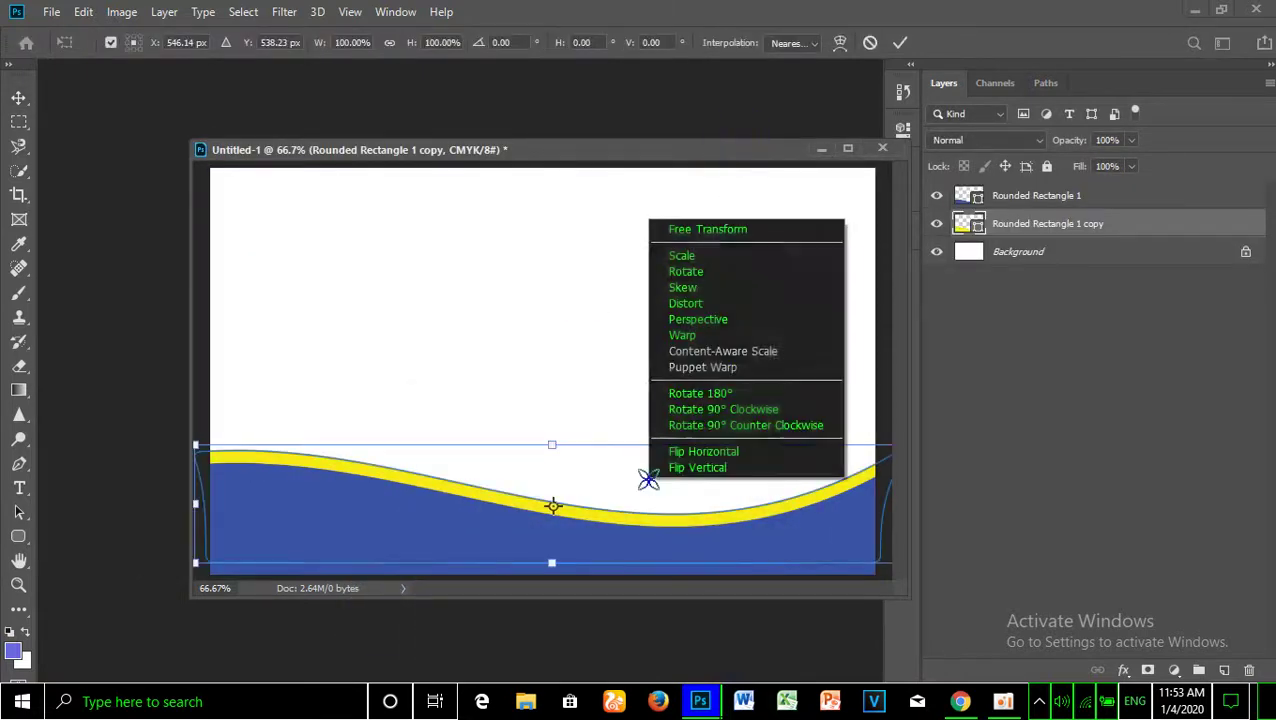
pyautogui.click(718, 341)
pyautogui.moveTo(671, 445)
pyautogui.mouseDown()
pyautogui.moveTo(684, 530)
pyautogui.moveTo(880, 483)
pyautogui.mouseUp()
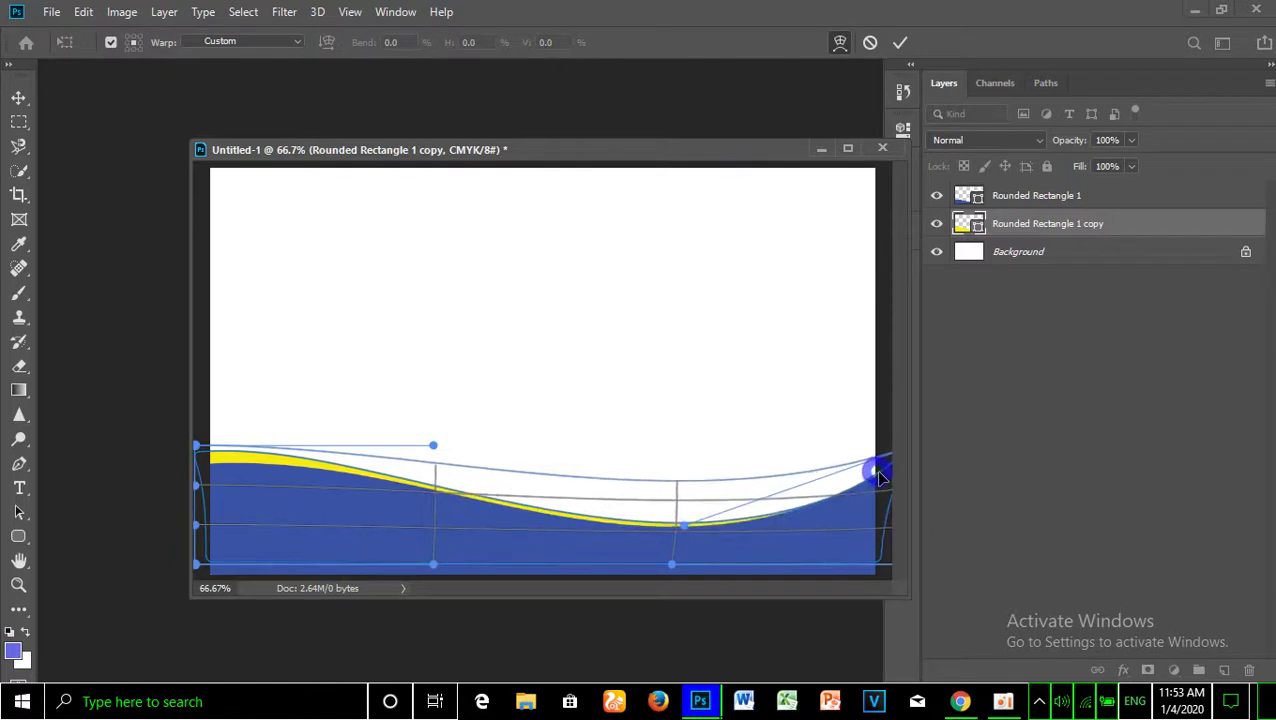
pyautogui.moveTo(880, 483); pyautogui.dragTo(889, 456)
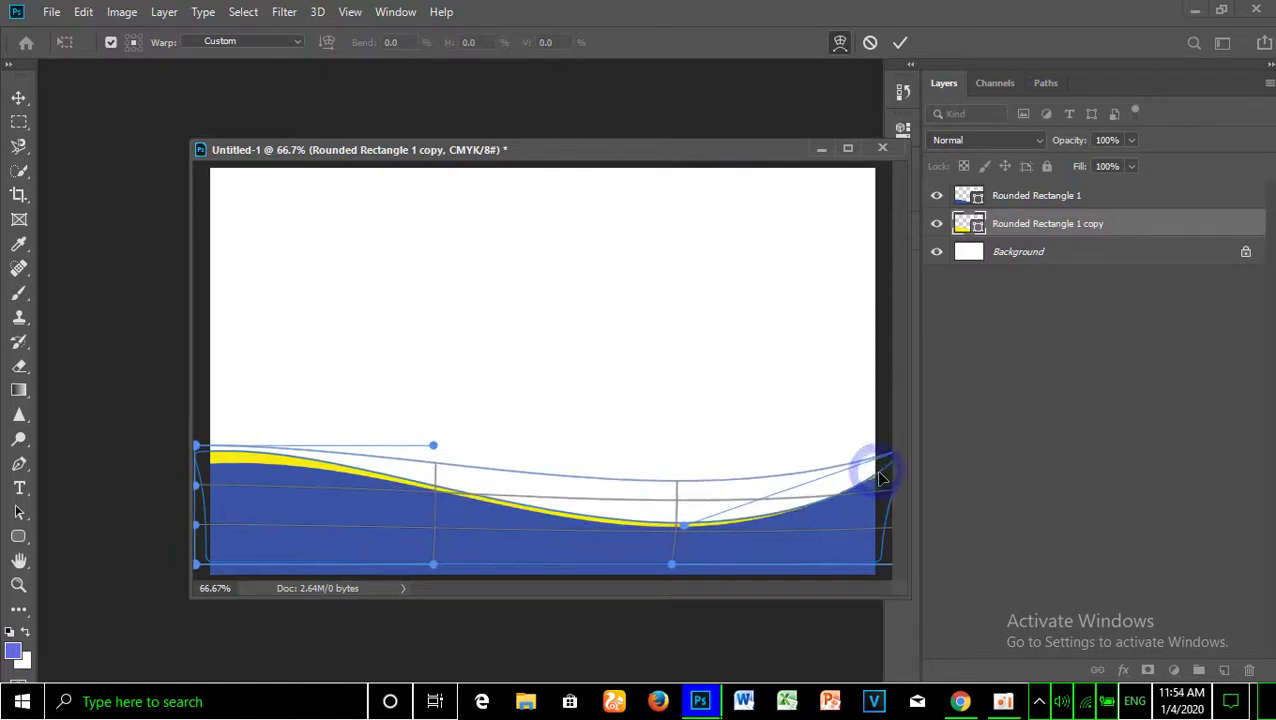
pyautogui.click(436, 462)
pyautogui.moveTo(436, 497); pyautogui.dragTo(436, 490)
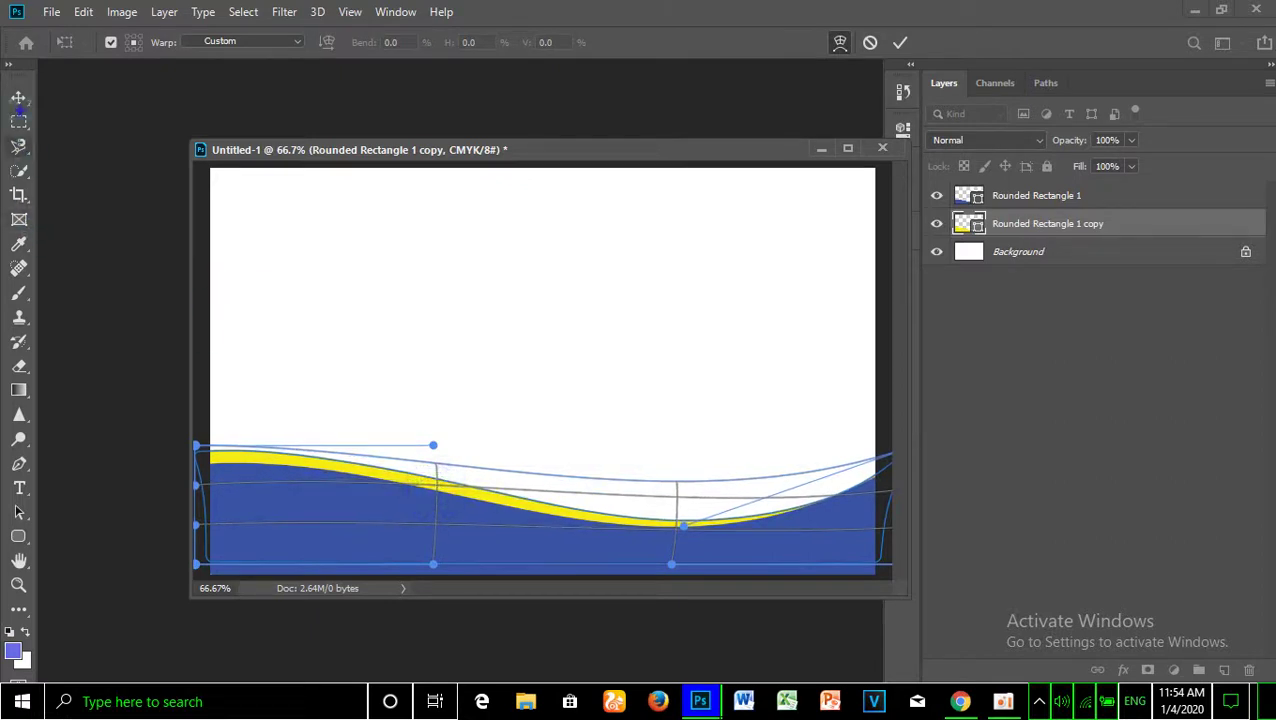
pyautogui.click(18, 95)
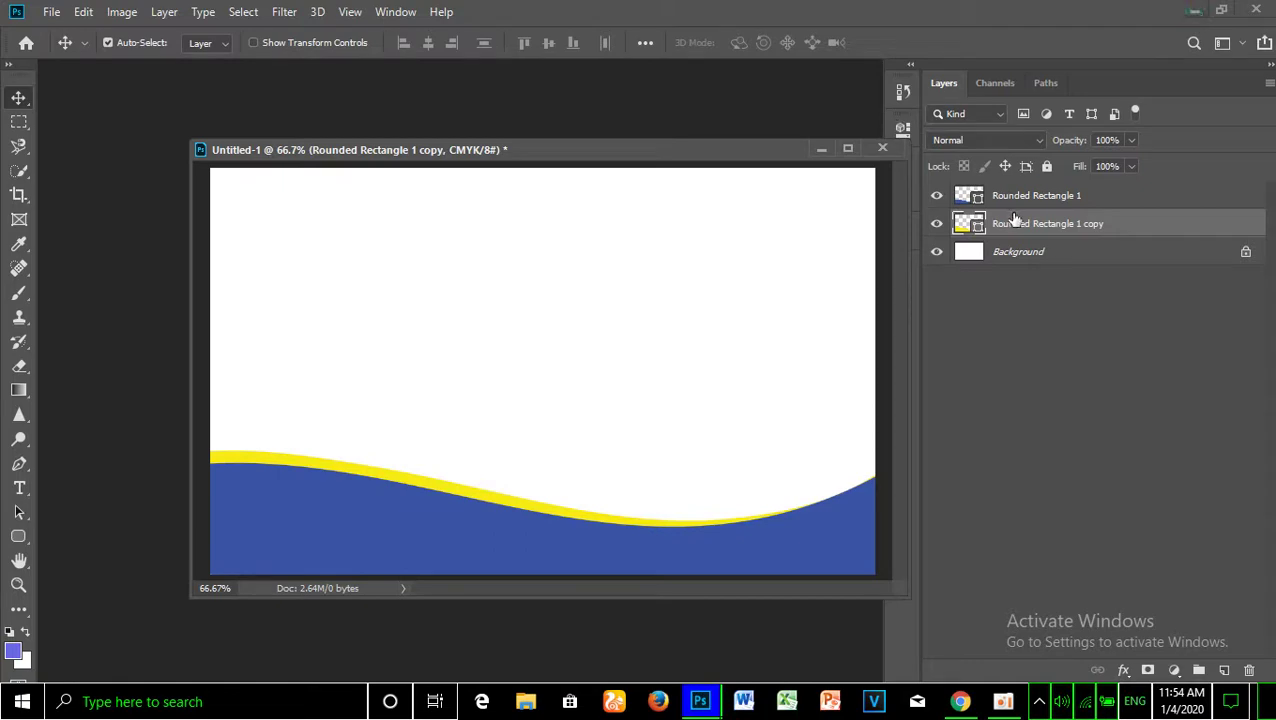
pyautogui.click(700, 703)
# Browse Chrome's business-card image results, then minimize it to reveal the phone image files.
pyautogui.click(716, 622)
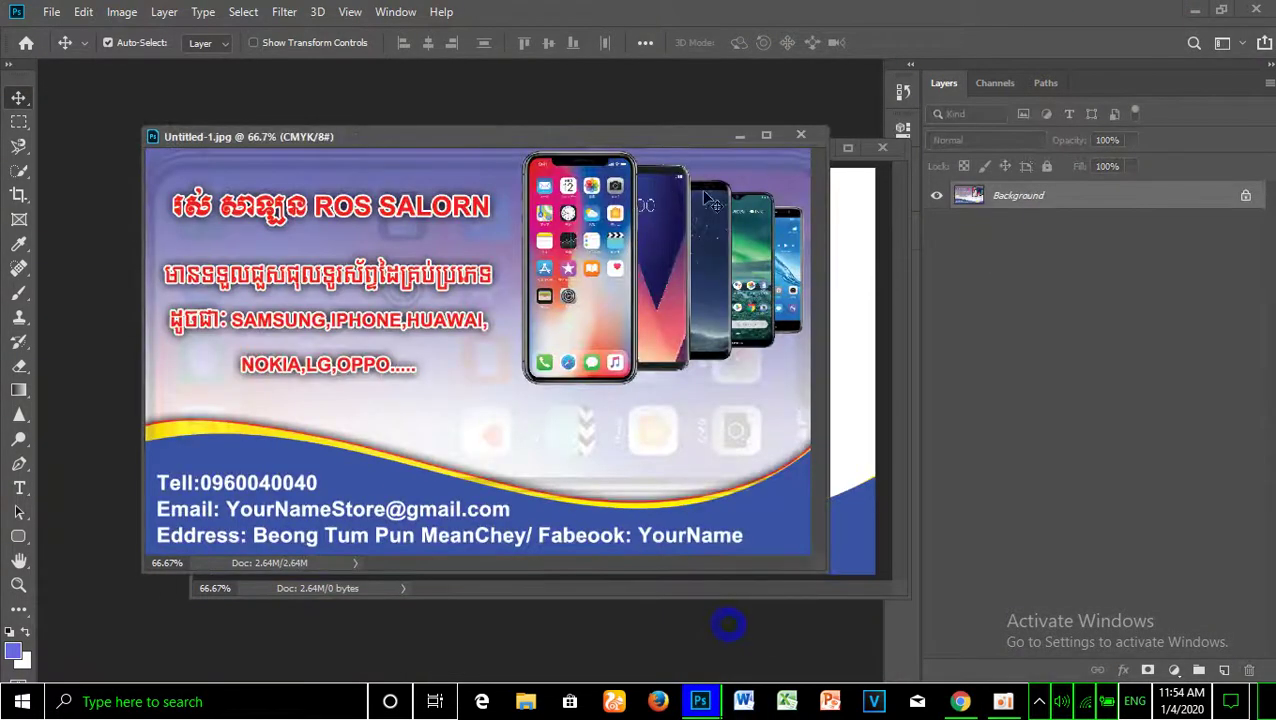
pyautogui.click(1196, 9)
pyautogui.click(959, 701)
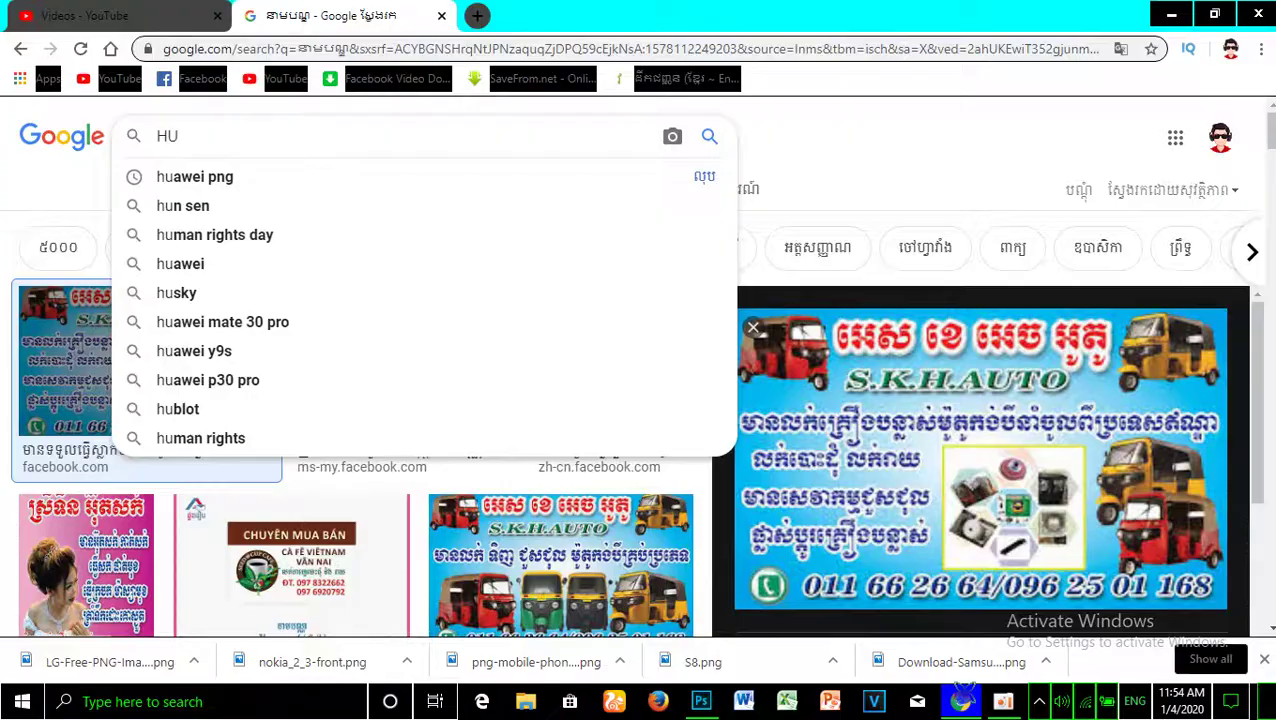
pyautogui.click(905, 120)
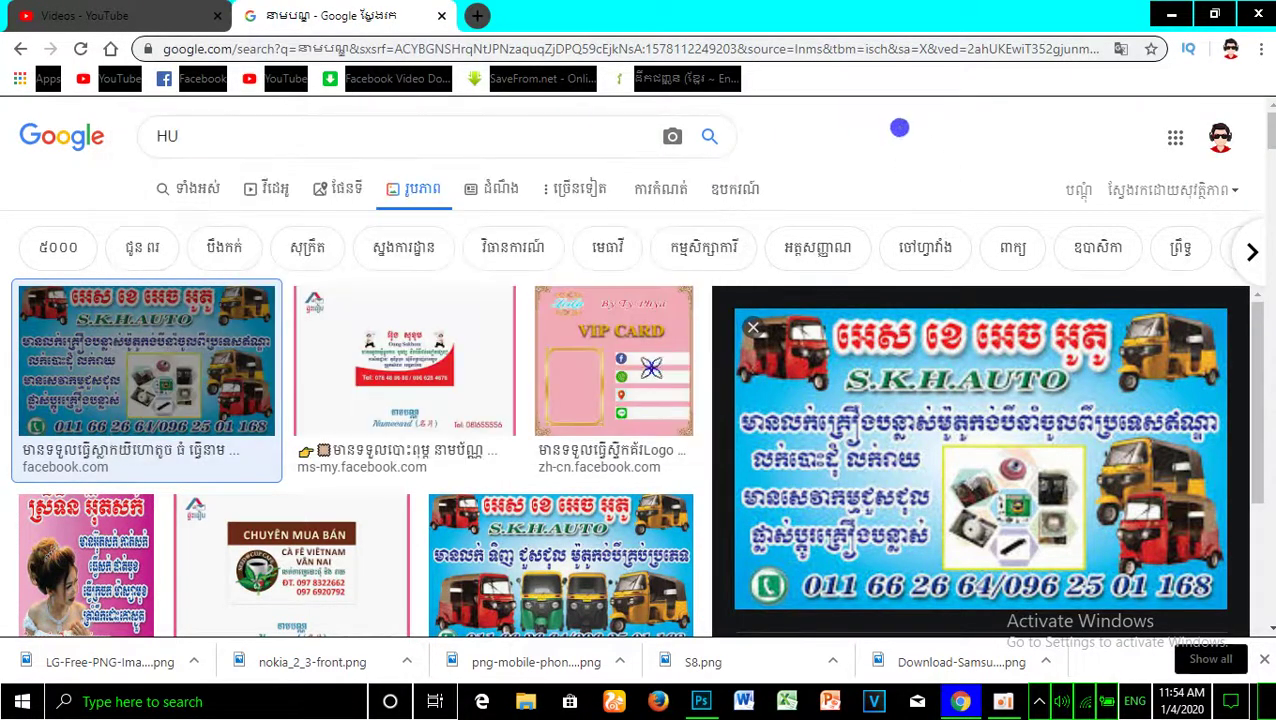
pyautogui.scroll(-2, 445, 357)
pyautogui.scroll(-5, 445, 357)
pyautogui.scroll(2, 445, 357)
pyautogui.scroll(3, 445, 357)
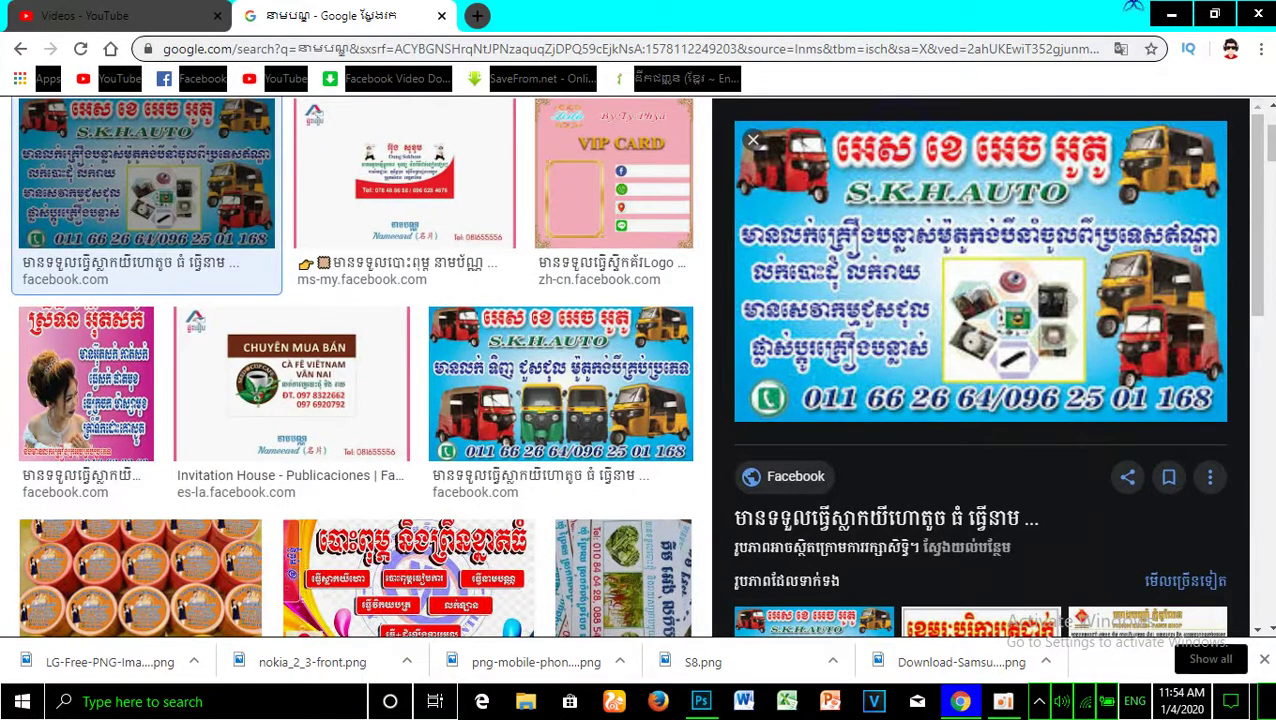
pyautogui.click(1171, 13)
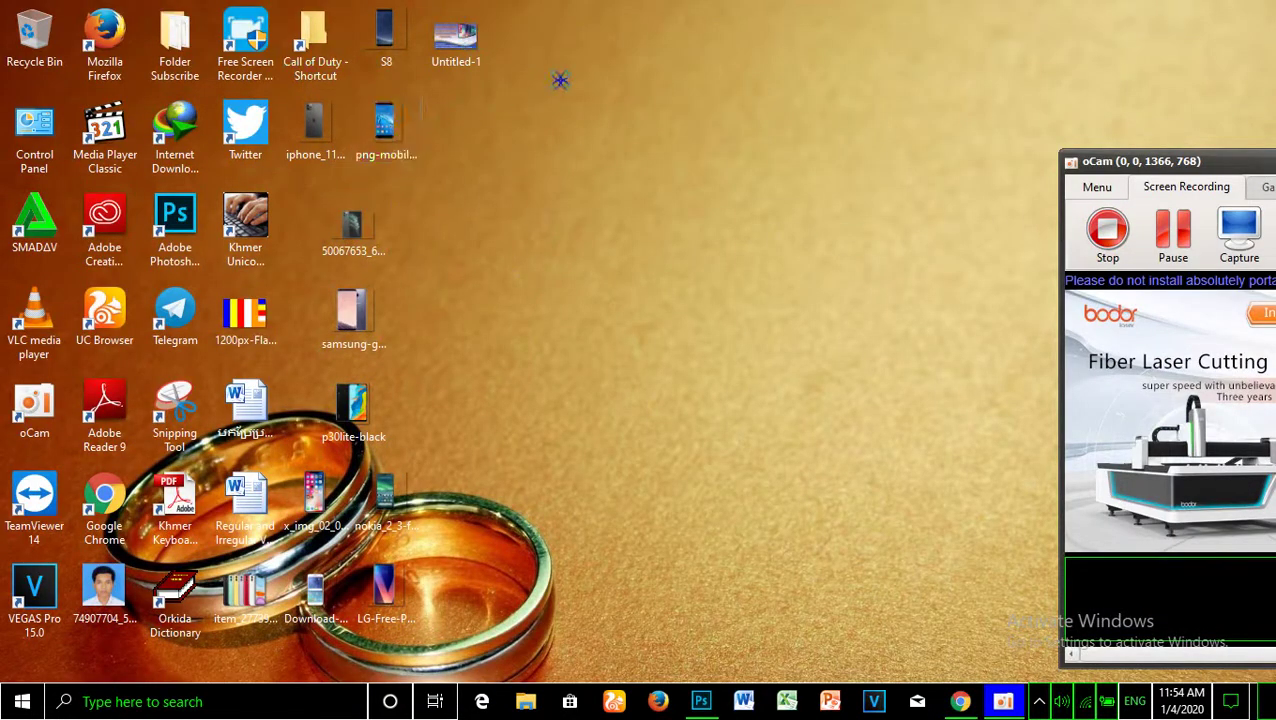
# Open the Huawei phone PNG in Photoshop and drag its layer into the card document.
pyautogui.moveTo(385, 125); pyautogui.dragTo(708, 704)
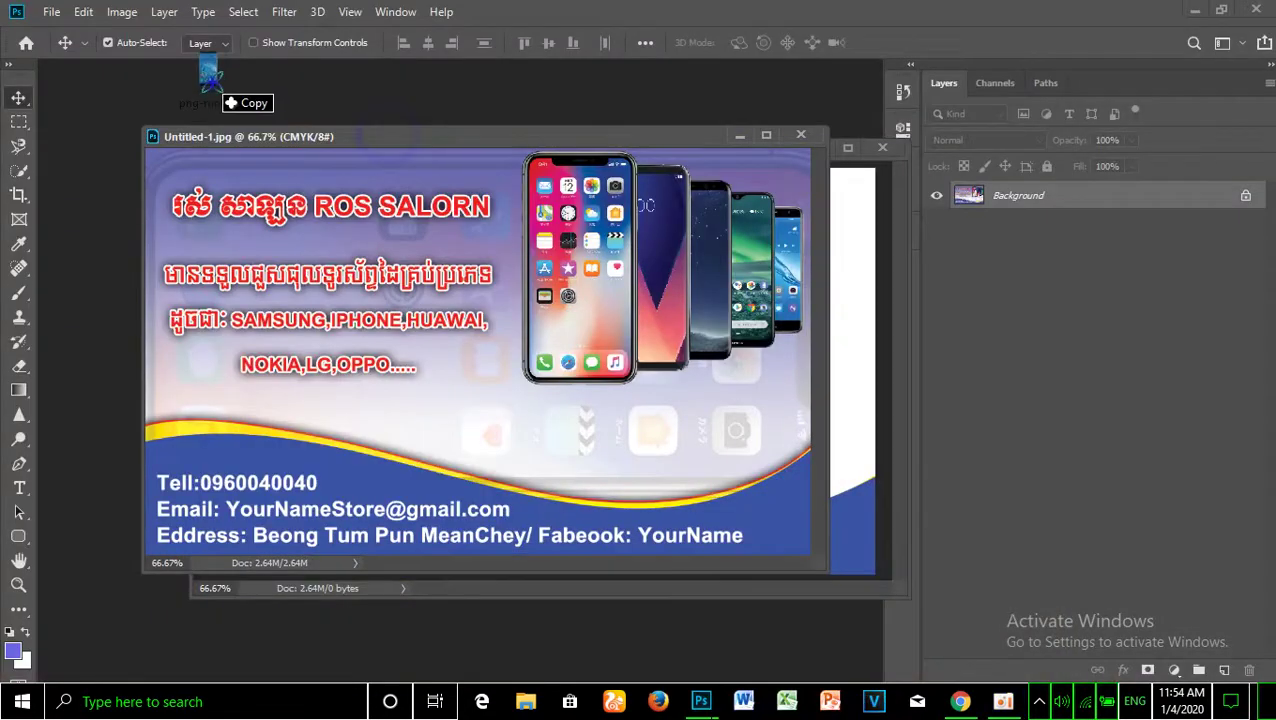
pyautogui.moveTo(708, 704); pyautogui.dragTo(290, 85)
pyautogui.click(740, 134)
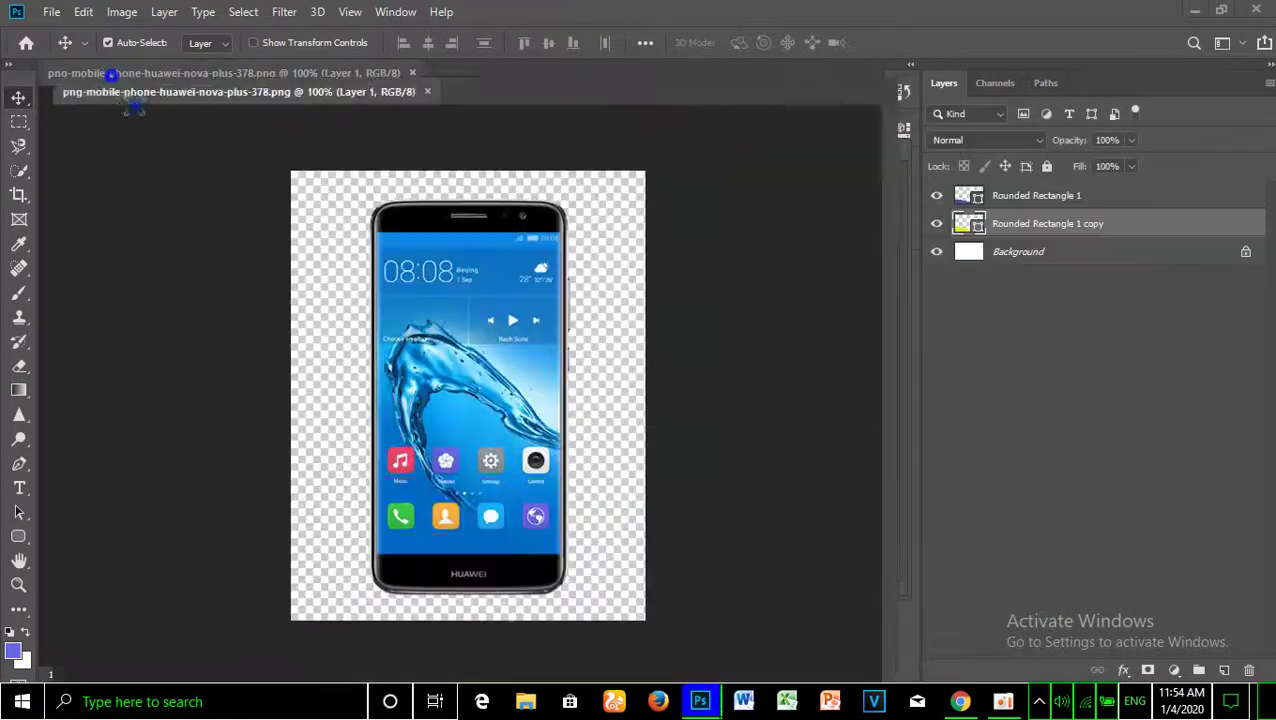
pyautogui.moveTo(110, 73); pyautogui.dragTo(114, 105)
pyautogui.moveTo(340, 286)
pyautogui.mouseDown()
pyautogui.moveTo(660, 305)
pyautogui.moveTo(722, 324)
pyautogui.mouseUp()
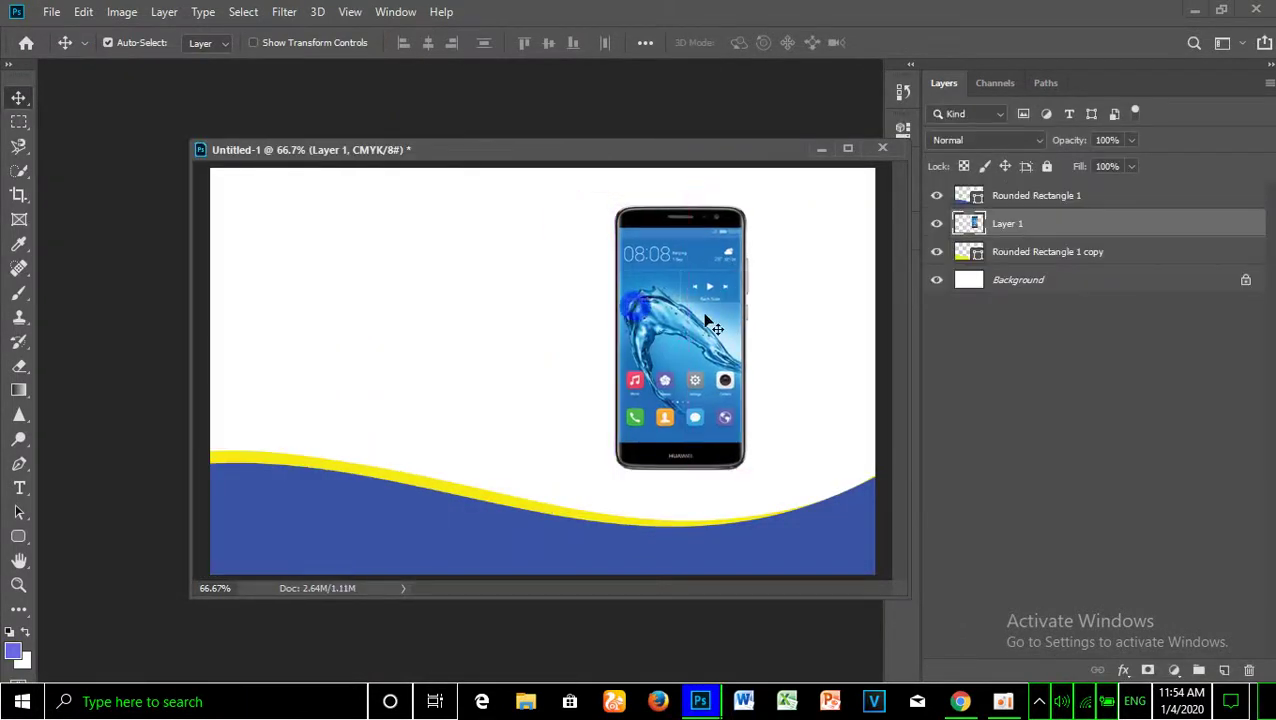
# Scale the phone to 54% and move it to the card's upper right above the wave.
pyautogui.hotkey('ctrl', 't')
pyautogui.moveTo(413, 47); pyautogui.dragTo(376, 47)
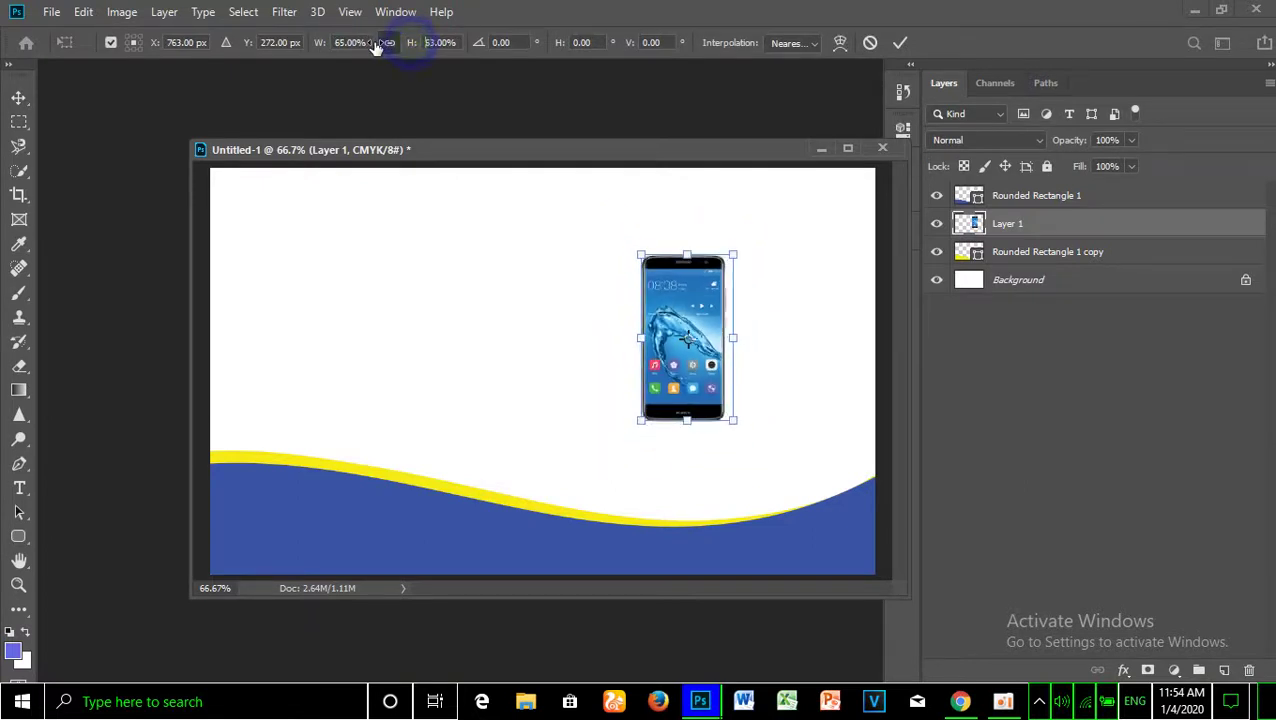
pyautogui.moveTo(376, 47); pyautogui.dragTo(364, 47)
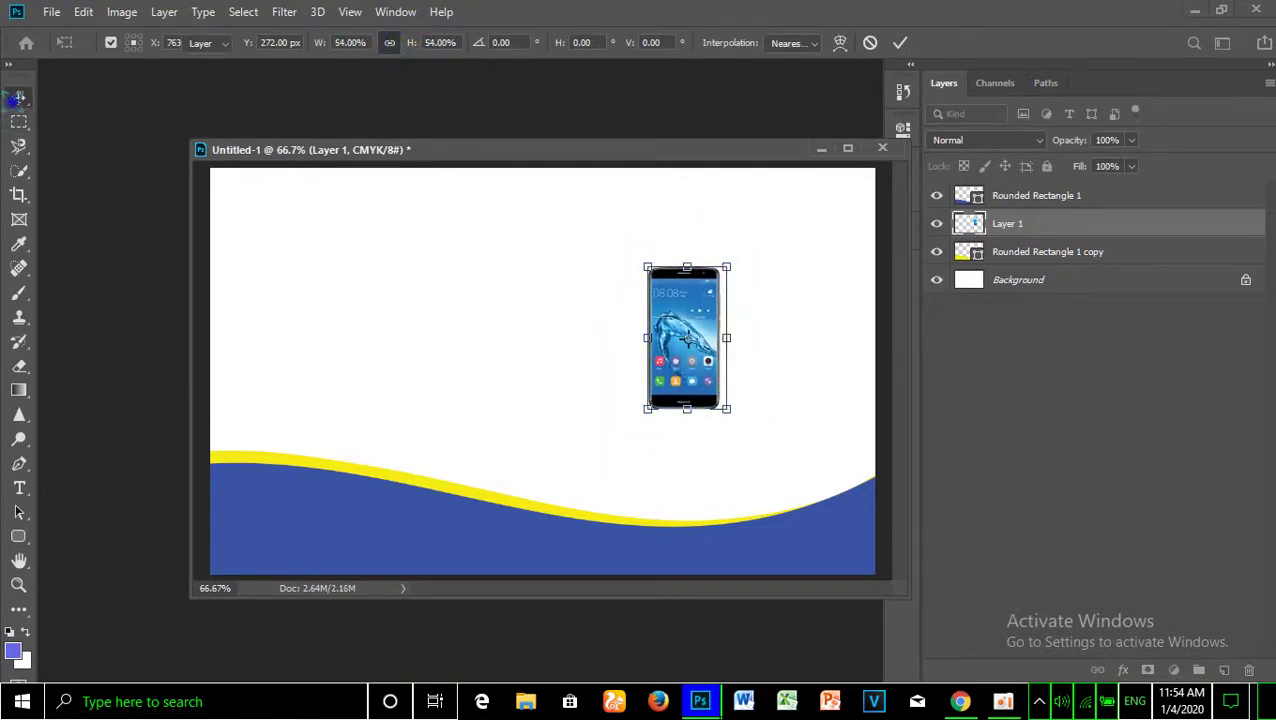
pyautogui.click(18, 97)
pyautogui.moveTo(697, 343); pyautogui.dragTo(836, 309)
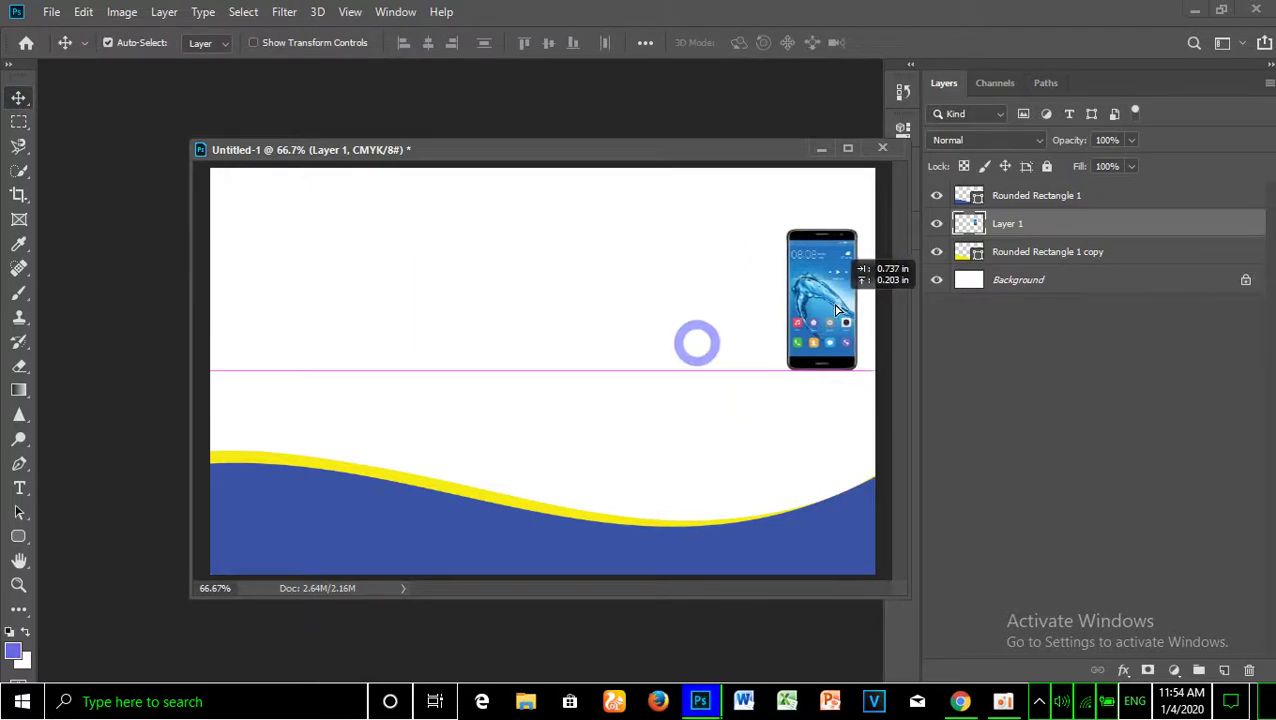
pyautogui.click(1195, 9)
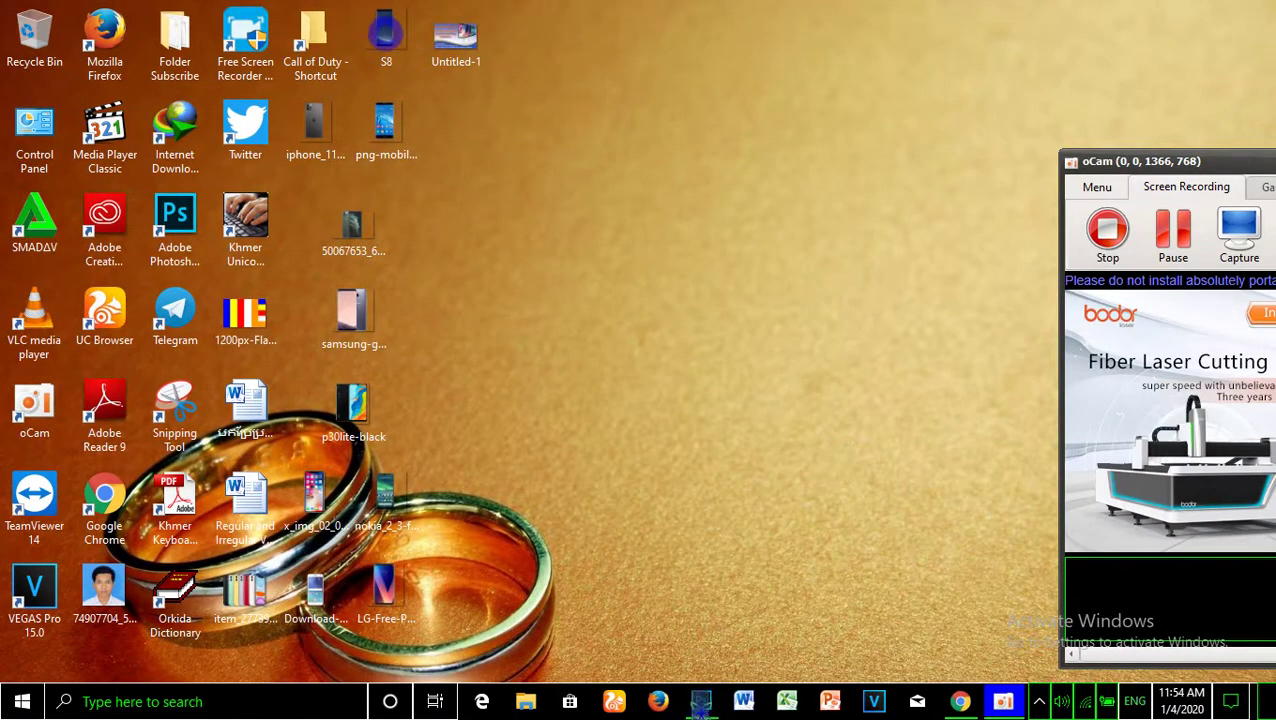
# Copy the S8 phone layer from S8.png onto the card and close S8.png.
pyautogui.click(700, 703)
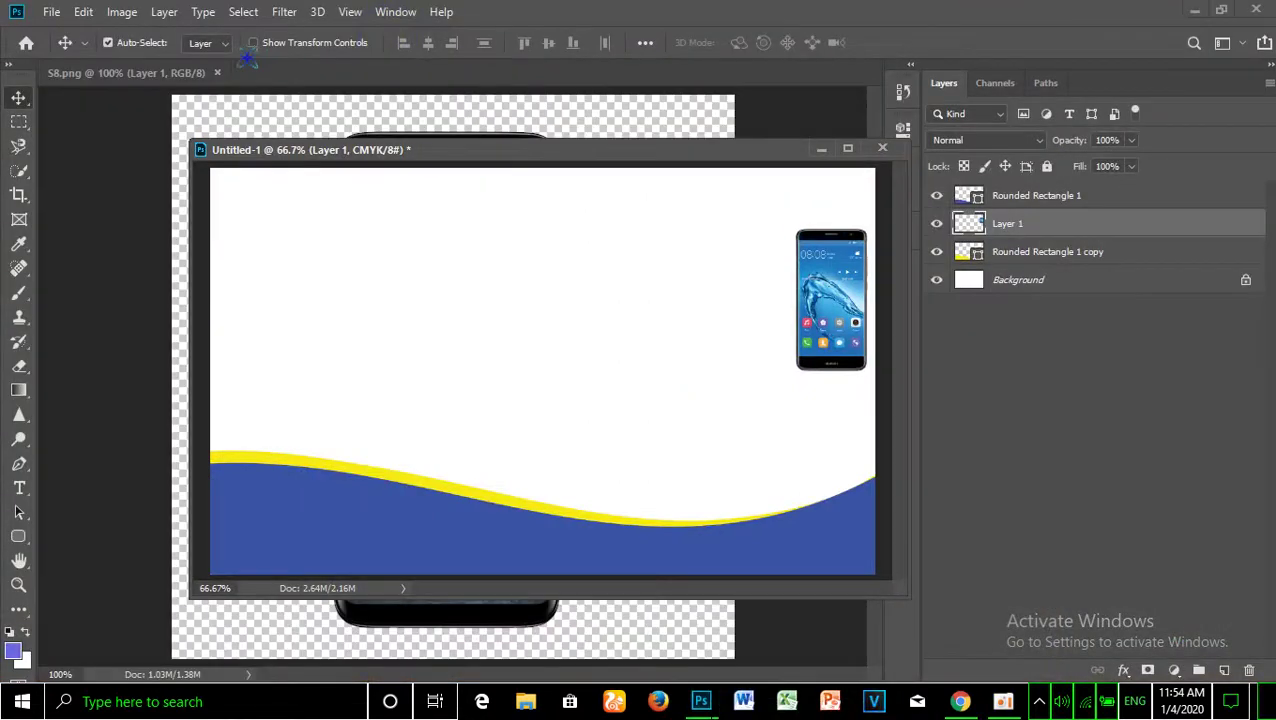
pyautogui.moveTo(100, 72); pyautogui.dragTo(130, 87)
pyautogui.moveTo(285, 165); pyautogui.dragTo(728, 255)
pyautogui.click(594, 85)
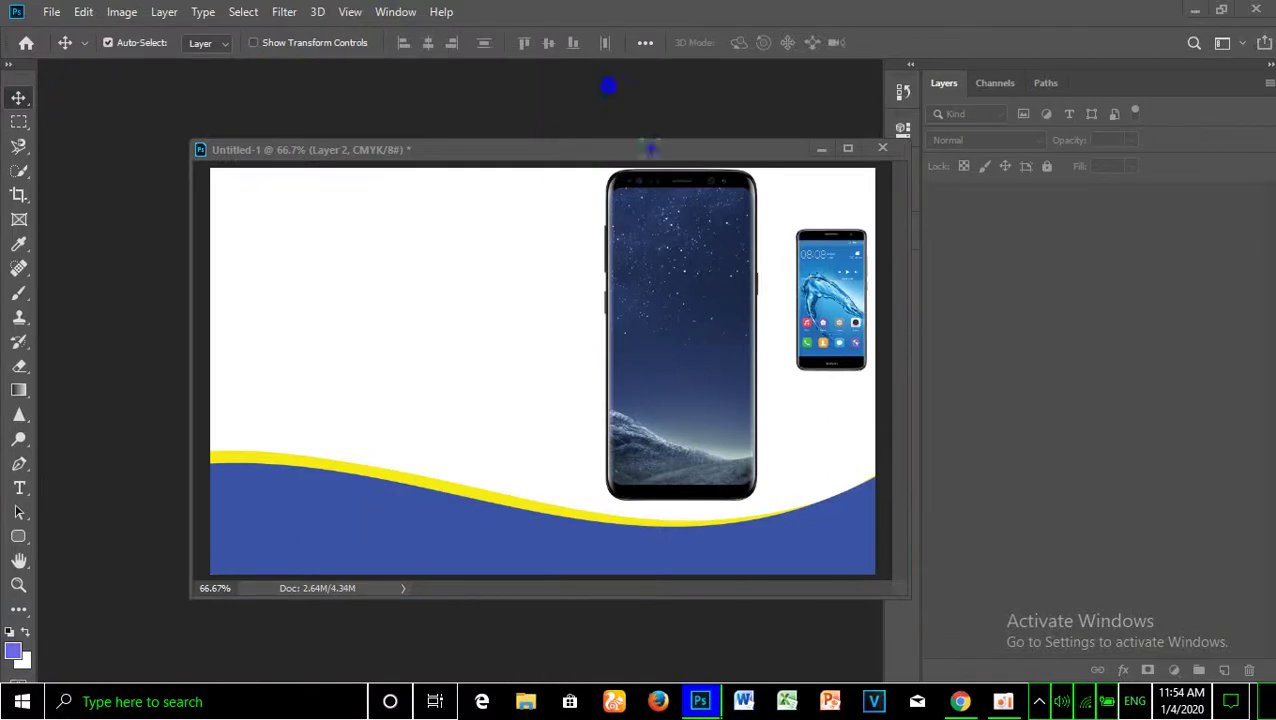
# Scale the S8 phone to about 53% and place it upper right, overlapping the Huawei phone.
pyautogui.hotkey('ctrl', 't')
pyautogui.moveTo(408, 47); pyautogui.dragTo(371, 45)
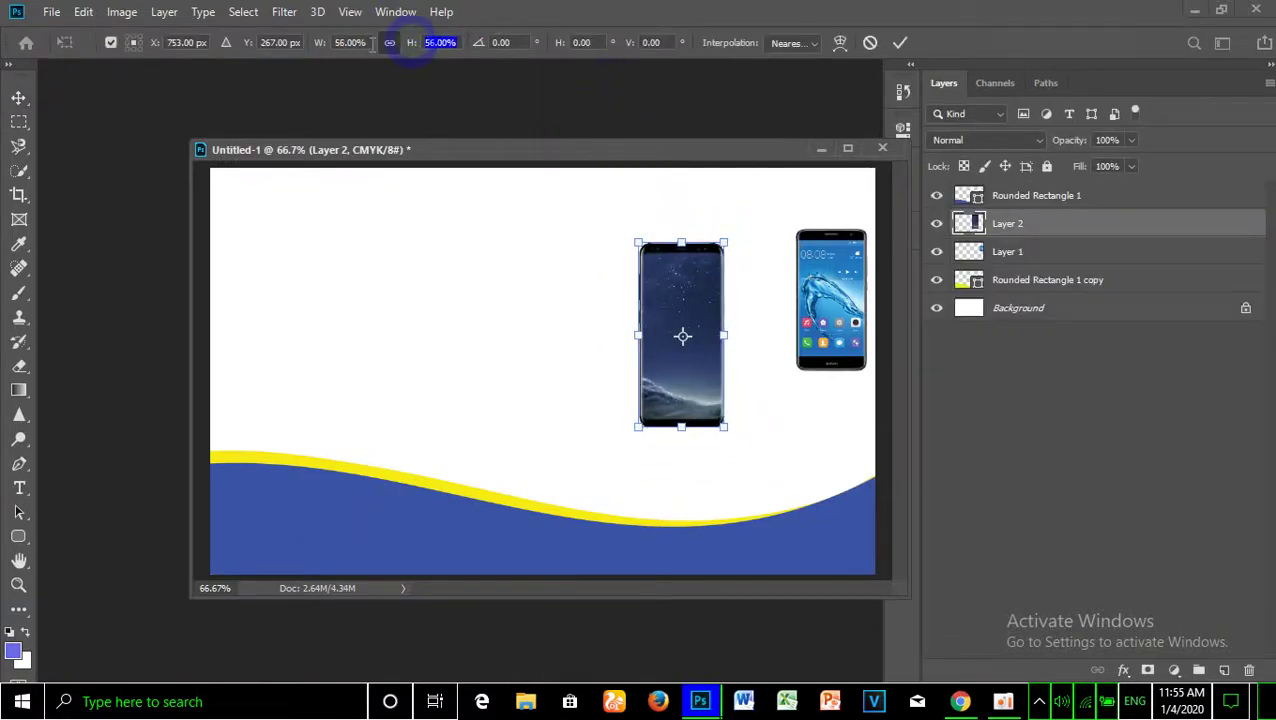
pyautogui.moveTo(694, 285); pyautogui.dragTo(803, 250)
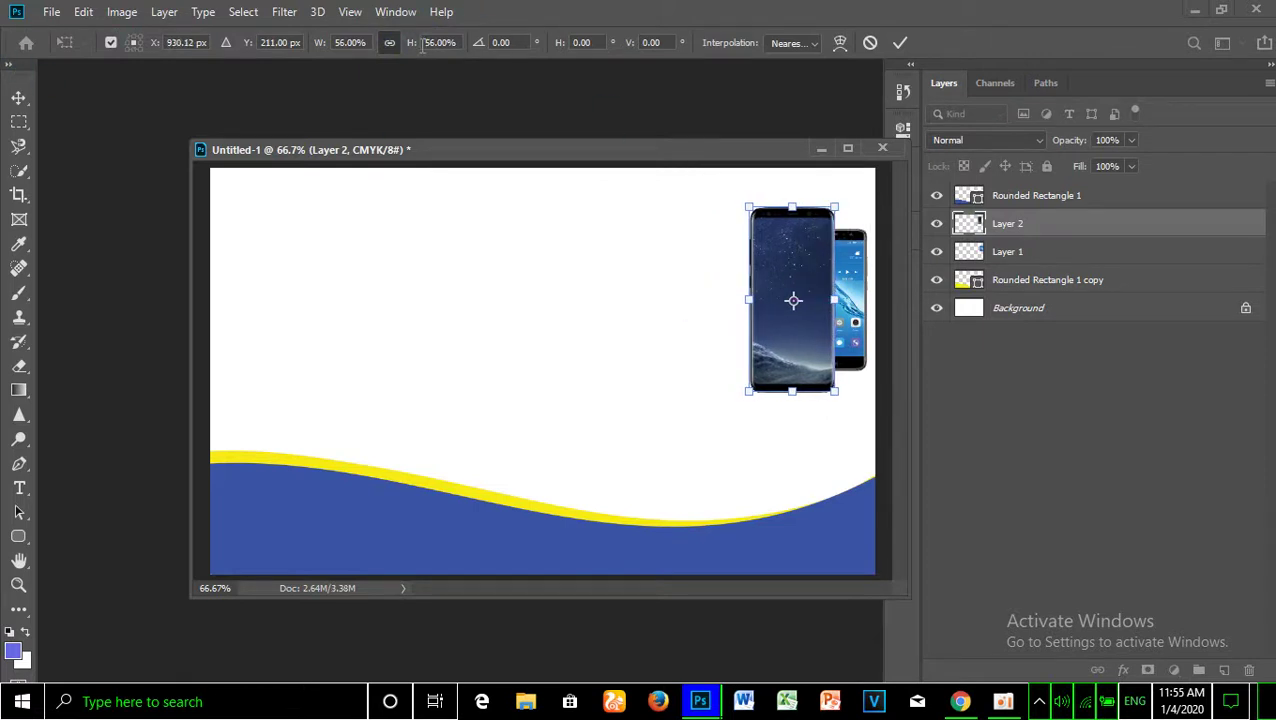
pyautogui.scroll(-2, 409, 47)
pyautogui.scroll(-1, 409, 47)
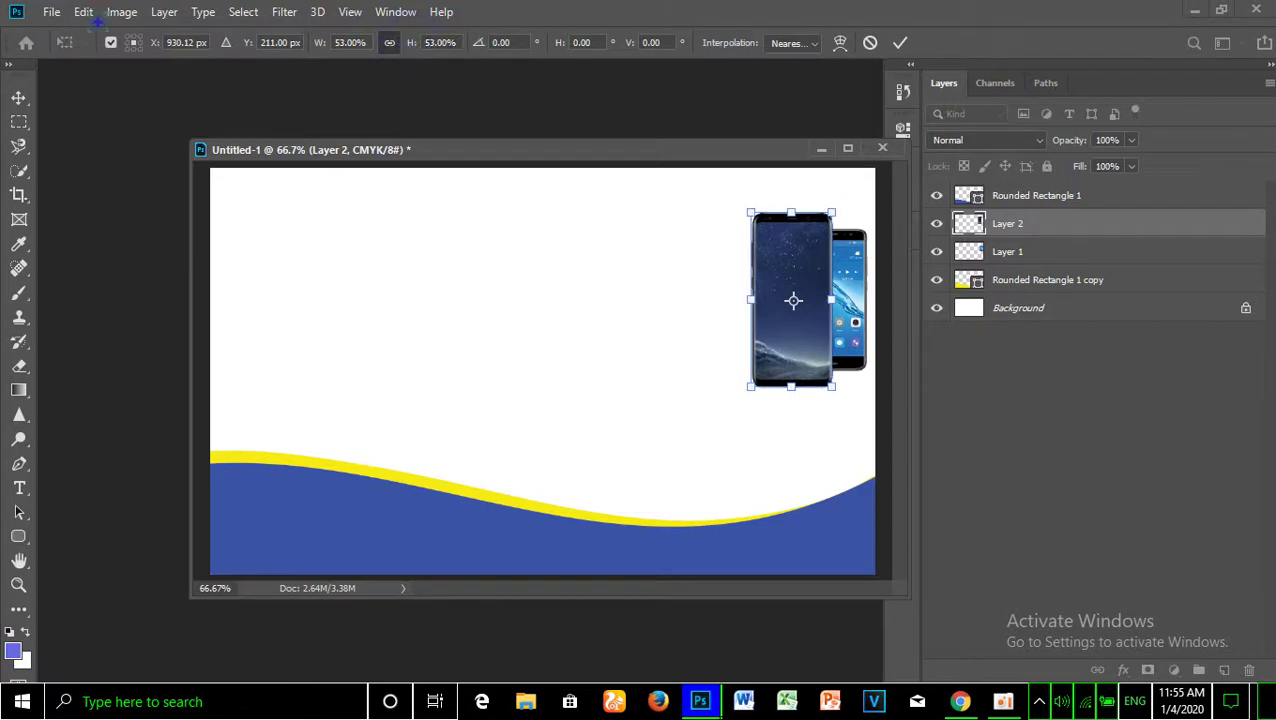
pyautogui.press('Return')
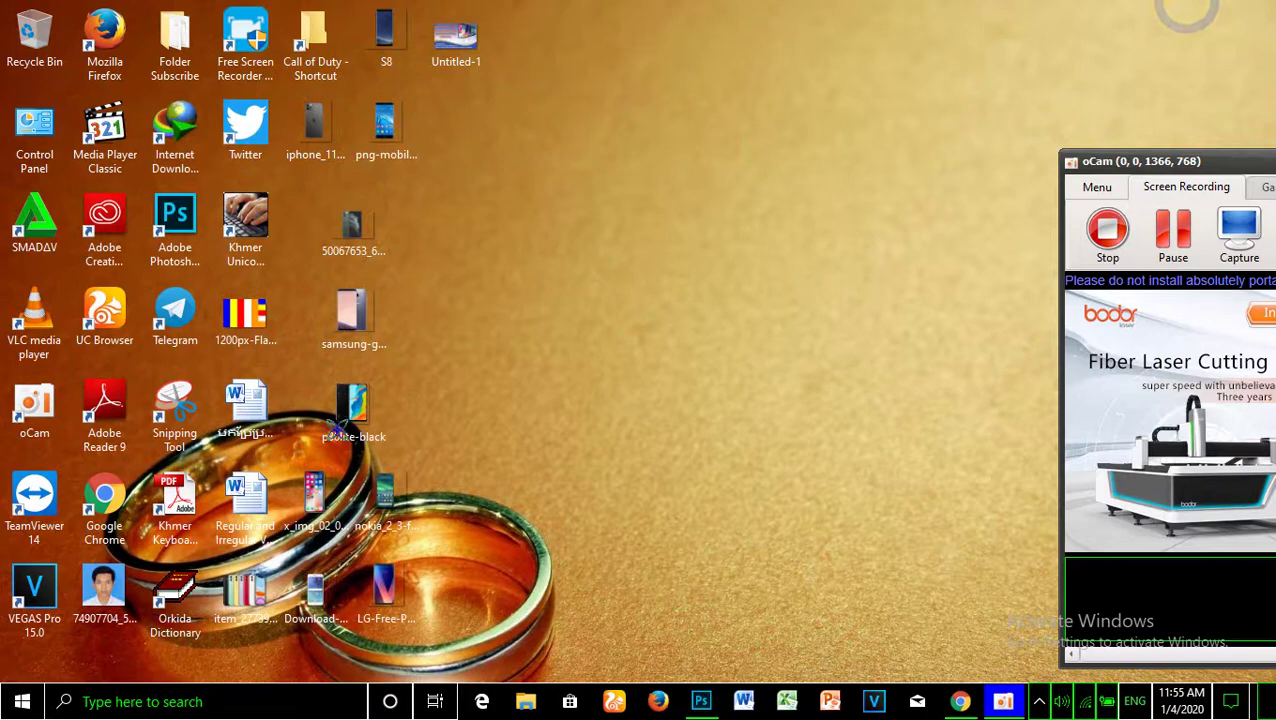
# Open LG-Free-PNG-Image.png and bring the LG phone onto the card as a new layer.
pyautogui.click(701, 701)
pyautogui.moveTo(706, 703)
pyautogui.mouseDown()
pyautogui.moveTo(100, 120)
pyautogui.moveTo(140, 110)
pyautogui.mouseUp()
pyautogui.moveTo(271, 279); pyautogui.dragTo(570, 322)
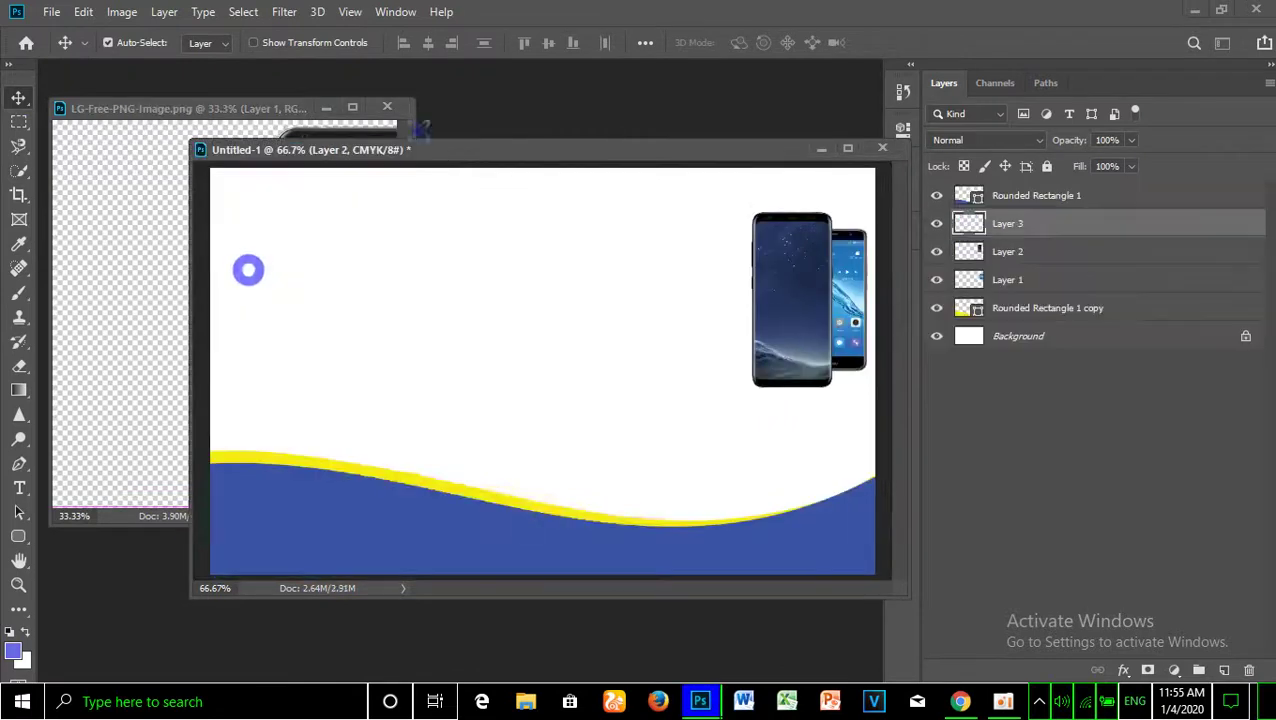
pyautogui.click(390, 104)
# Scale the LG phone to 27% and place it in front of the other phones at upper right.
pyautogui.hotkey('ctrl', 't')
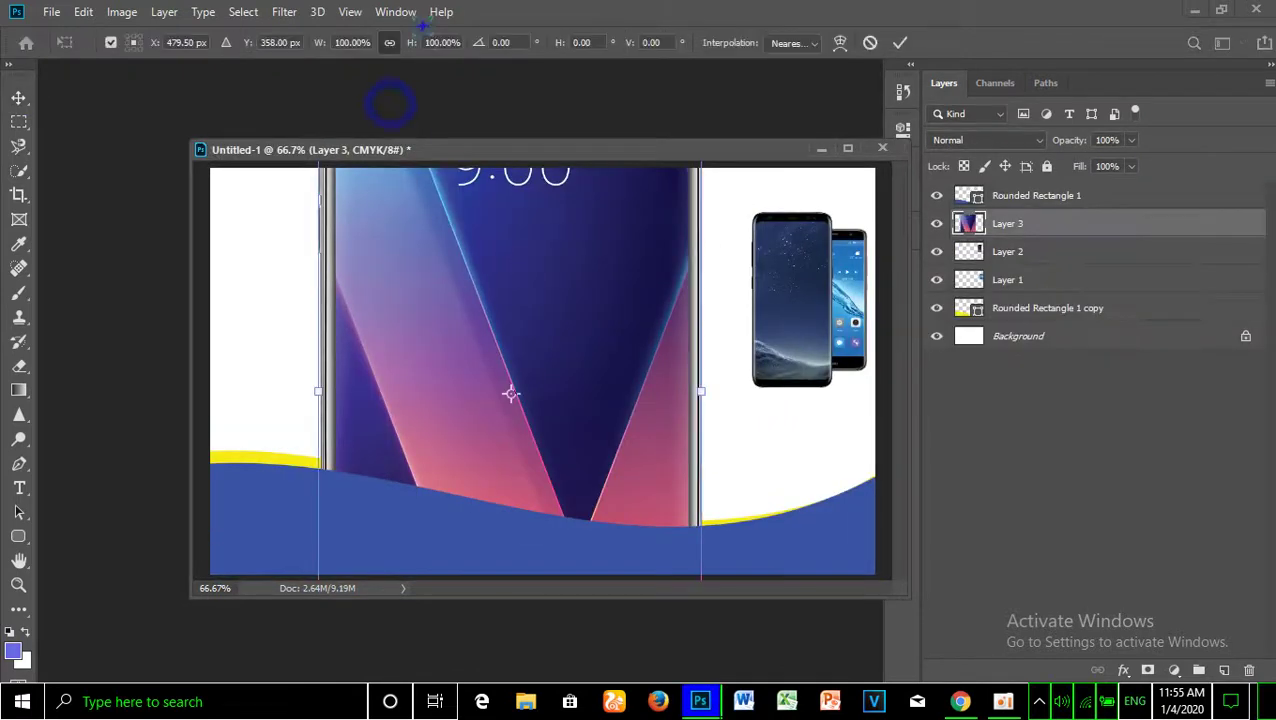
pyautogui.moveTo(408, 42); pyautogui.dragTo(336, 62)
pyautogui.moveTo(517, 355)
pyautogui.mouseDown()
pyautogui.moveTo(718, 258)
pyautogui.moveTo(758, 273)
pyautogui.mouseUp()
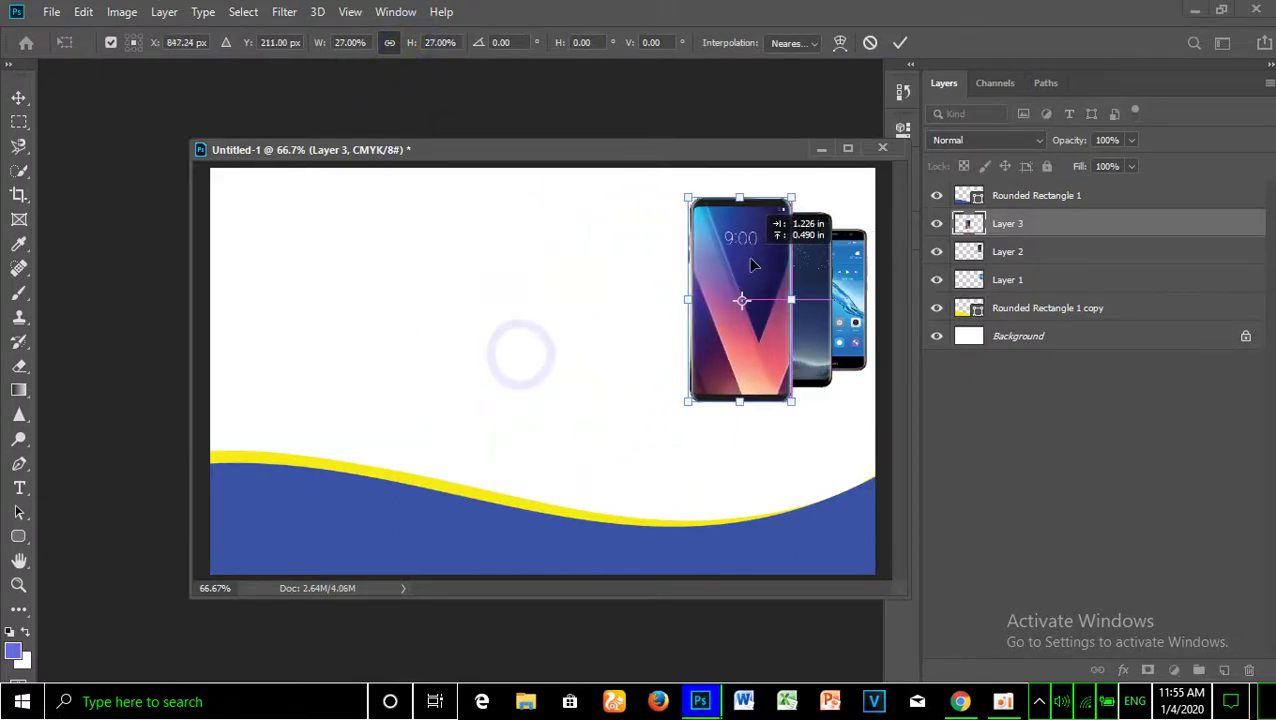
pyautogui.press('Return')
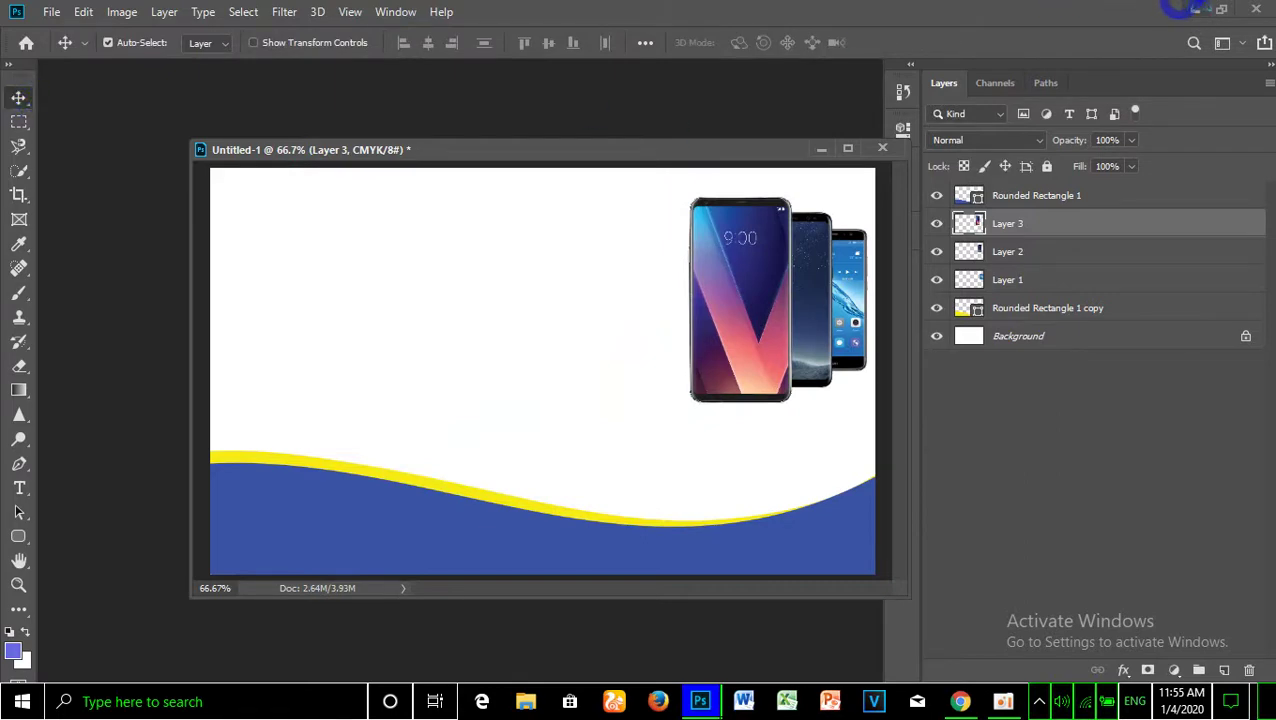
pyautogui.click(1195, 9)
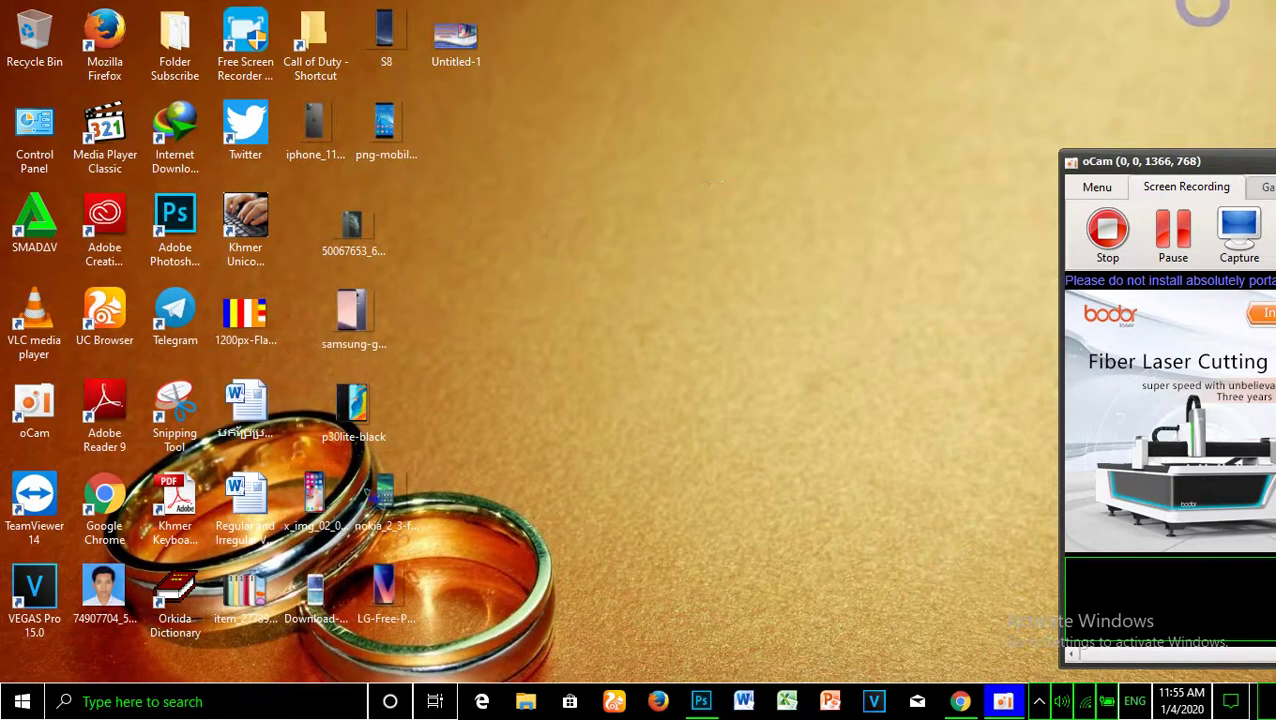
# Open the Nokia phone image and drop it onto the card as a new layer.
pyautogui.moveTo(371, 492)
pyautogui.mouseDown()
pyautogui.moveTo(705, 705)
pyautogui.moveTo(111, 165)
pyautogui.mouseUp()
pyautogui.moveTo(98, 85); pyautogui.dragTo(150, 104)
pyautogui.moveTo(298, 302)
pyautogui.mouseDown()
pyautogui.moveTo(632, 303)
pyautogui.moveTo(515, 102)
pyautogui.mouseUp()
# Scale the Nokia phone down to about 14% and set it in front of the LG phone.
pyautogui.hotkey('ctrl', 't')
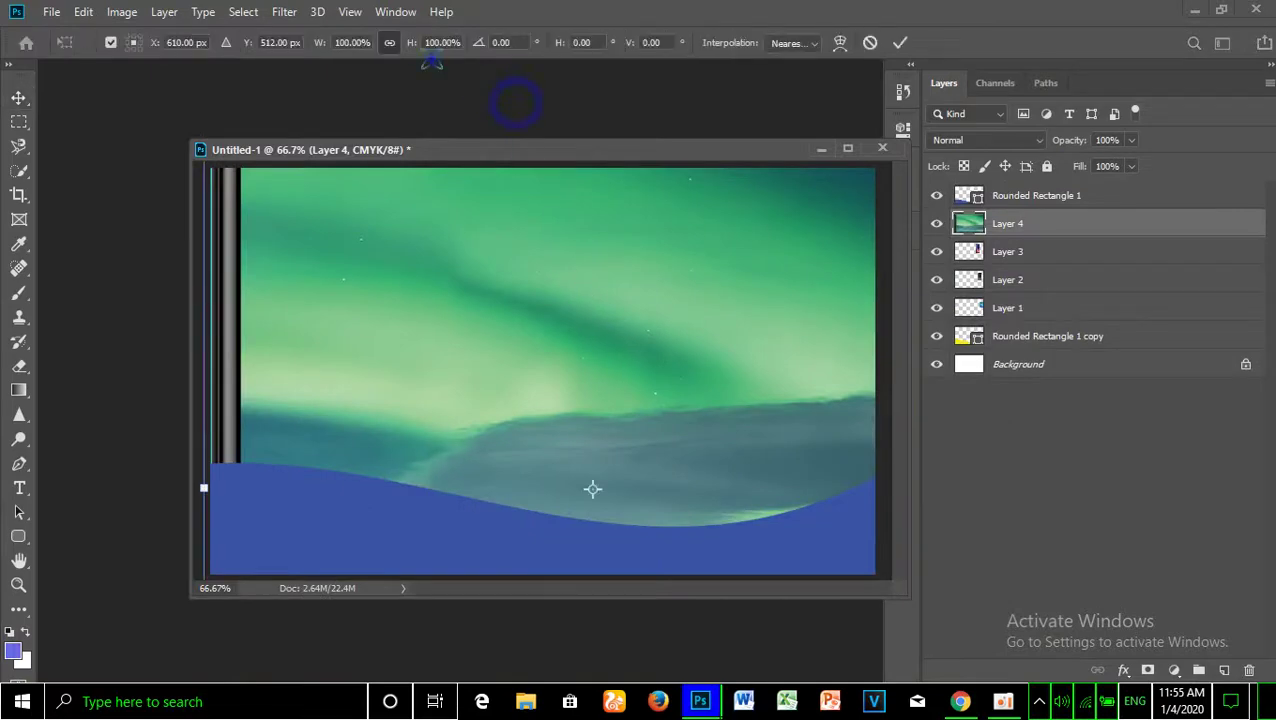
pyautogui.moveTo(416, 50); pyautogui.dragTo(338, 66)
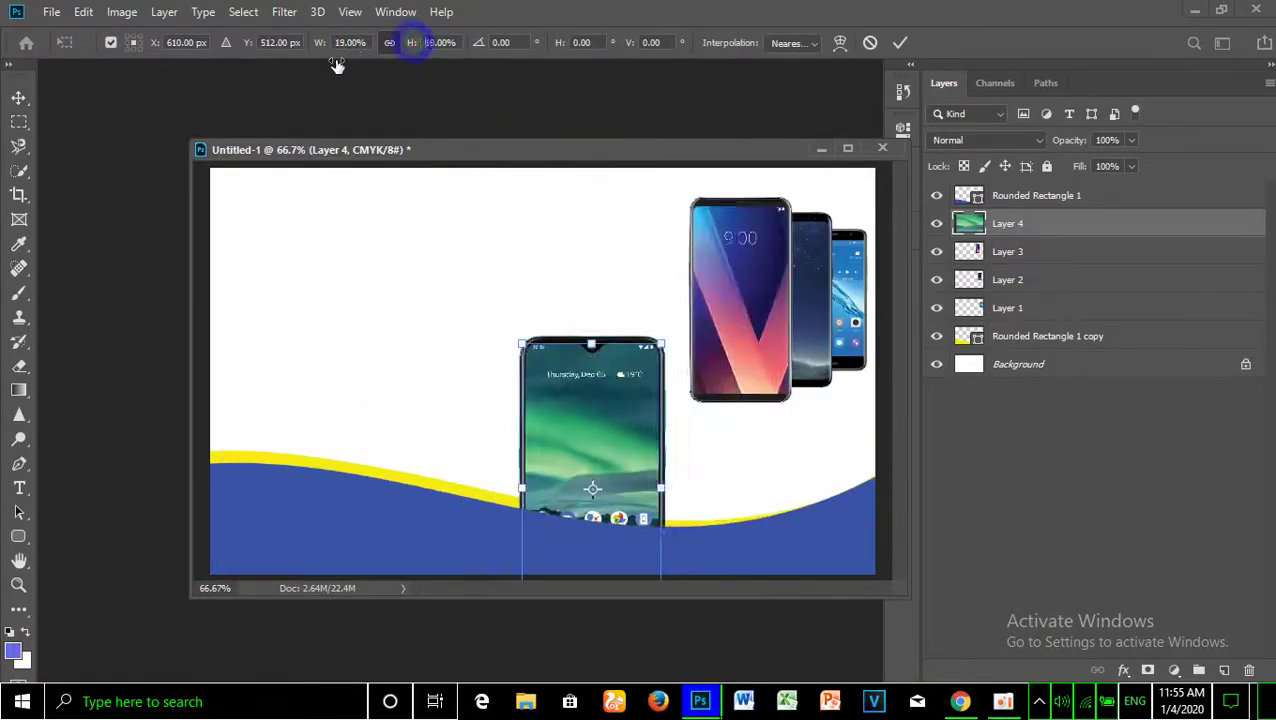
pyautogui.moveTo(620, 447); pyautogui.dragTo(653, 256)
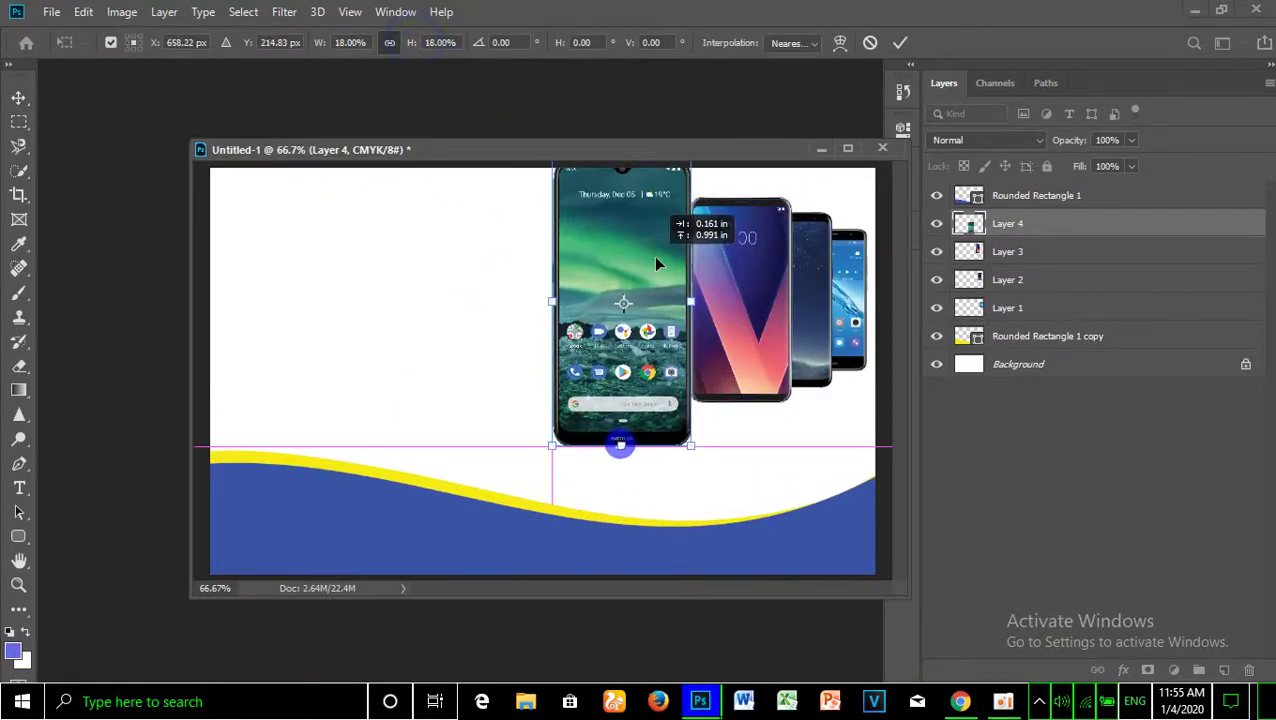
pyautogui.moveTo(416, 46); pyautogui.dragTo(420, 53)
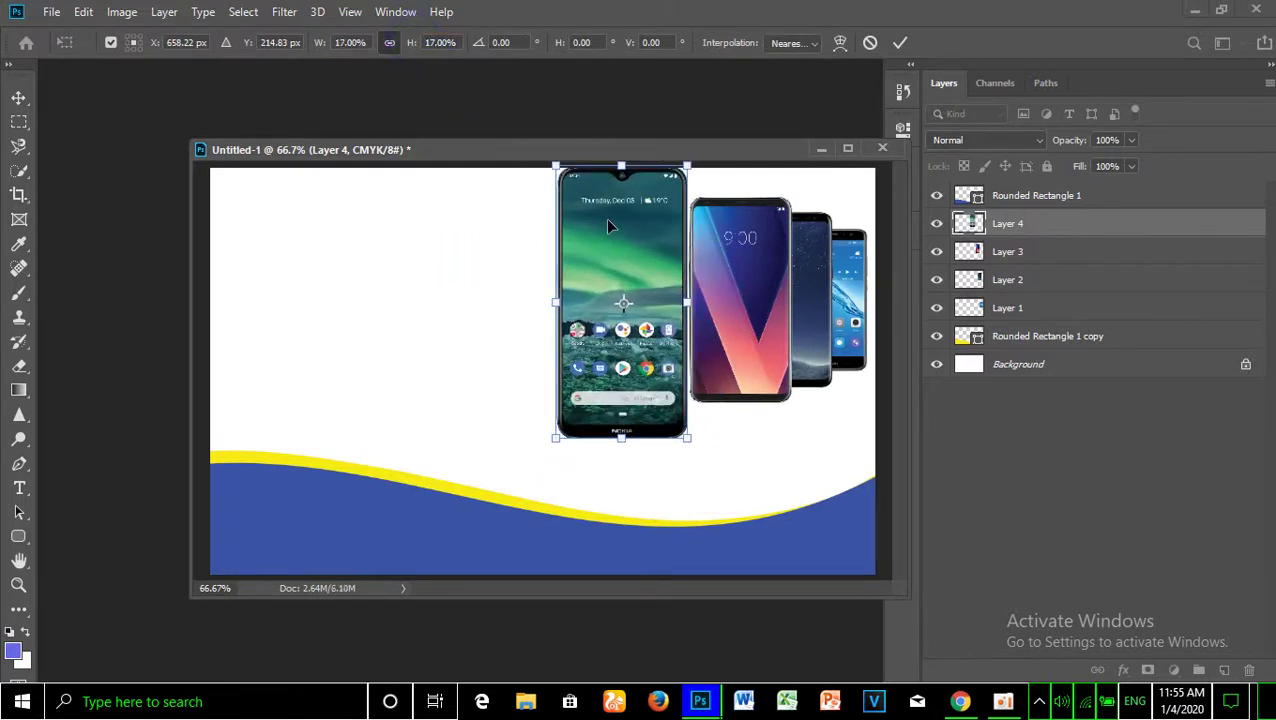
pyautogui.moveTo(632, 240); pyautogui.dragTo(685, 236)
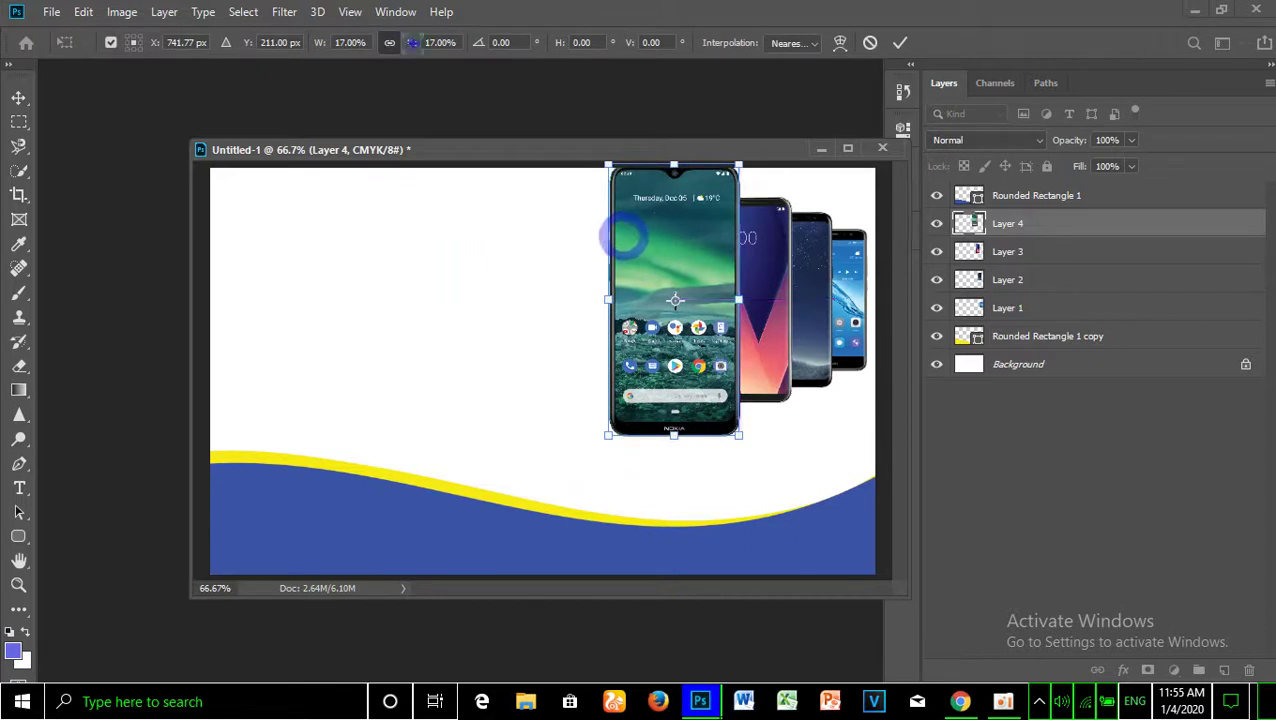
pyautogui.moveTo(410, 45); pyautogui.dragTo(409, 48)
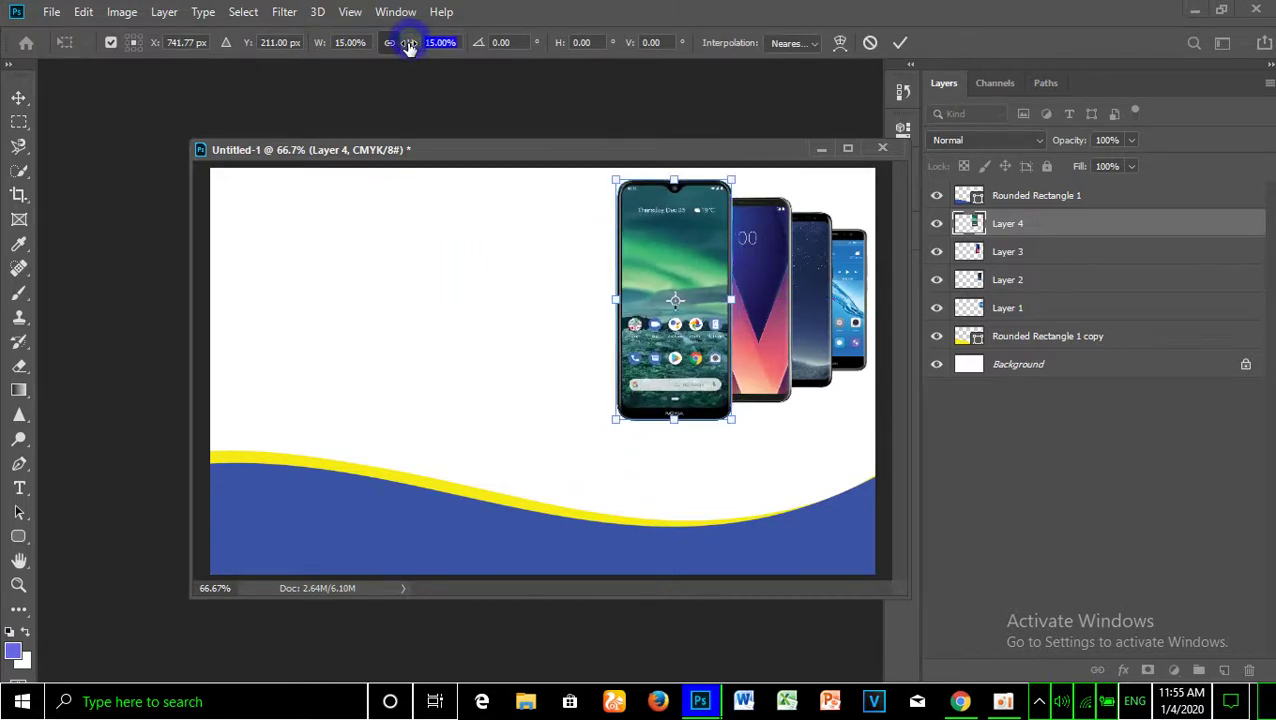
pyautogui.moveTo(409, 48)
pyautogui.mouseDown()
pyautogui.moveTo(375, 46)
pyautogui.moveTo(410, 53)
pyautogui.mouseUp()
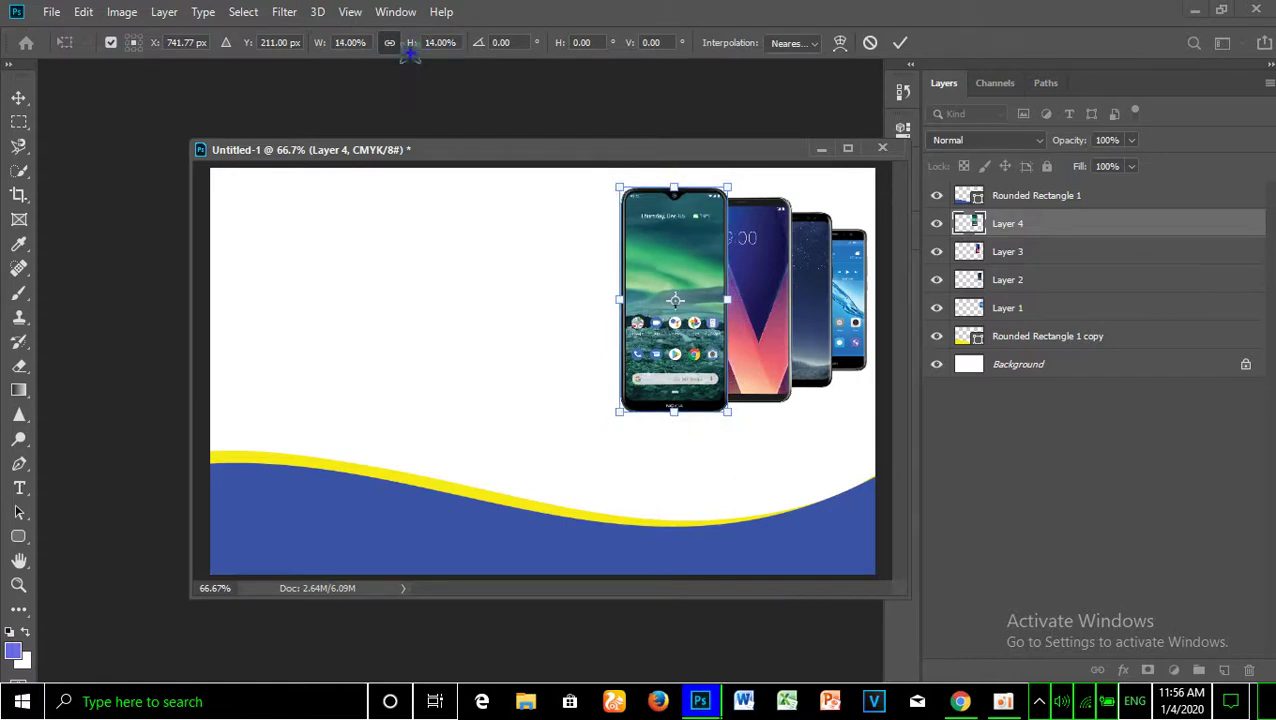
pyautogui.press('Return')
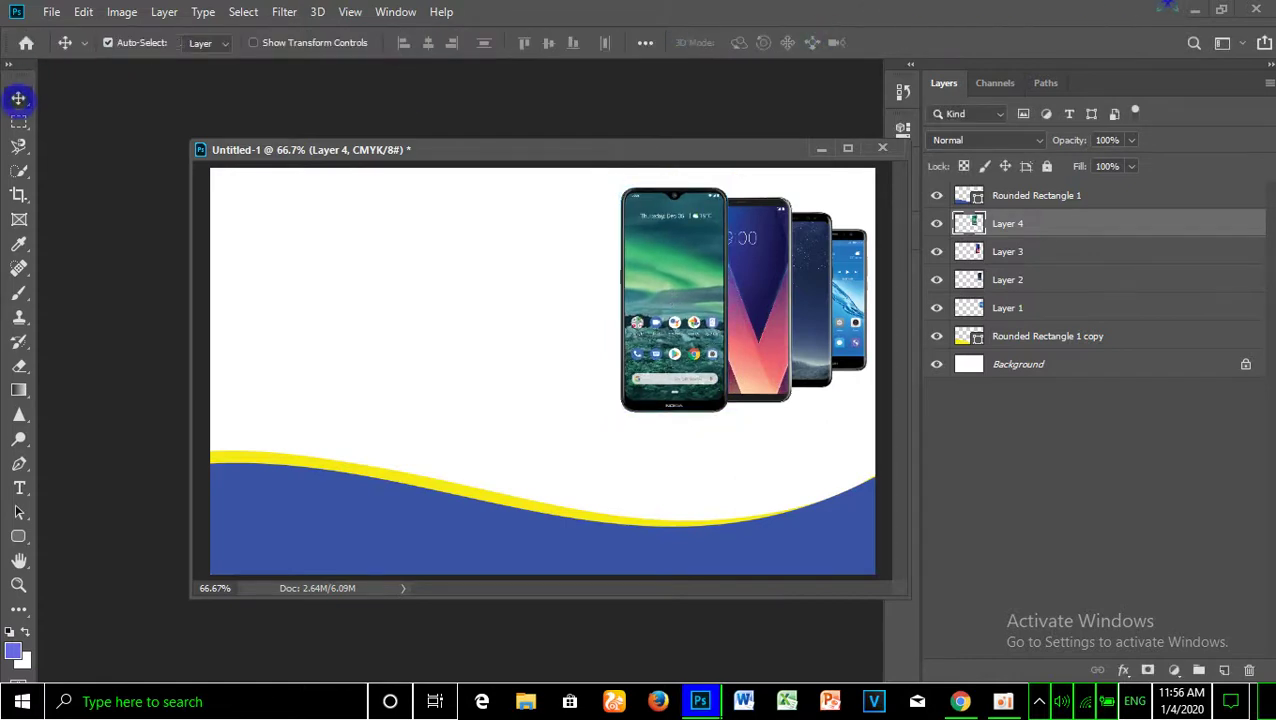
pyautogui.click(1195, 10)
# Bring the iPhone onto the card, scale it to 73%, and place it frontmost in the fan.
pyautogui.moveTo(313, 495)
pyautogui.mouseDown()
pyautogui.moveTo(596, 615)
pyautogui.moveTo(134, 120)
pyautogui.mouseUp()
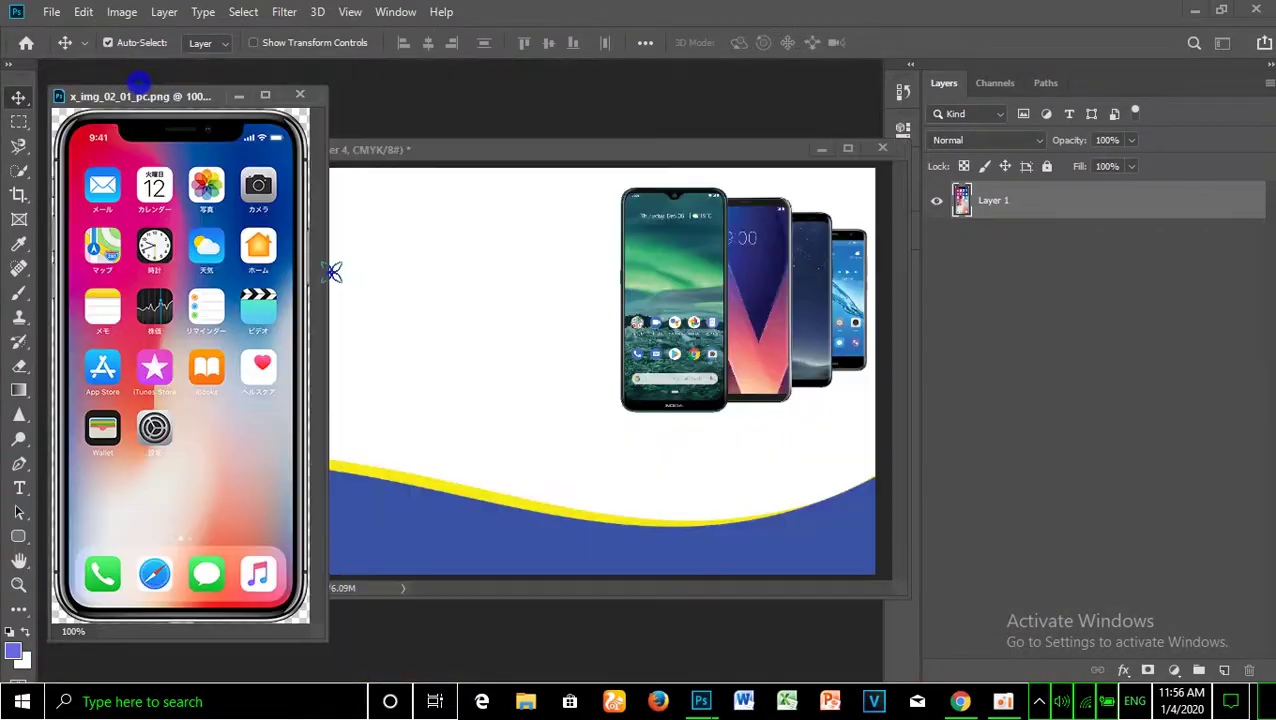
pyautogui.moveTo(332, 269); pyautogui.dragTo(470, 301)
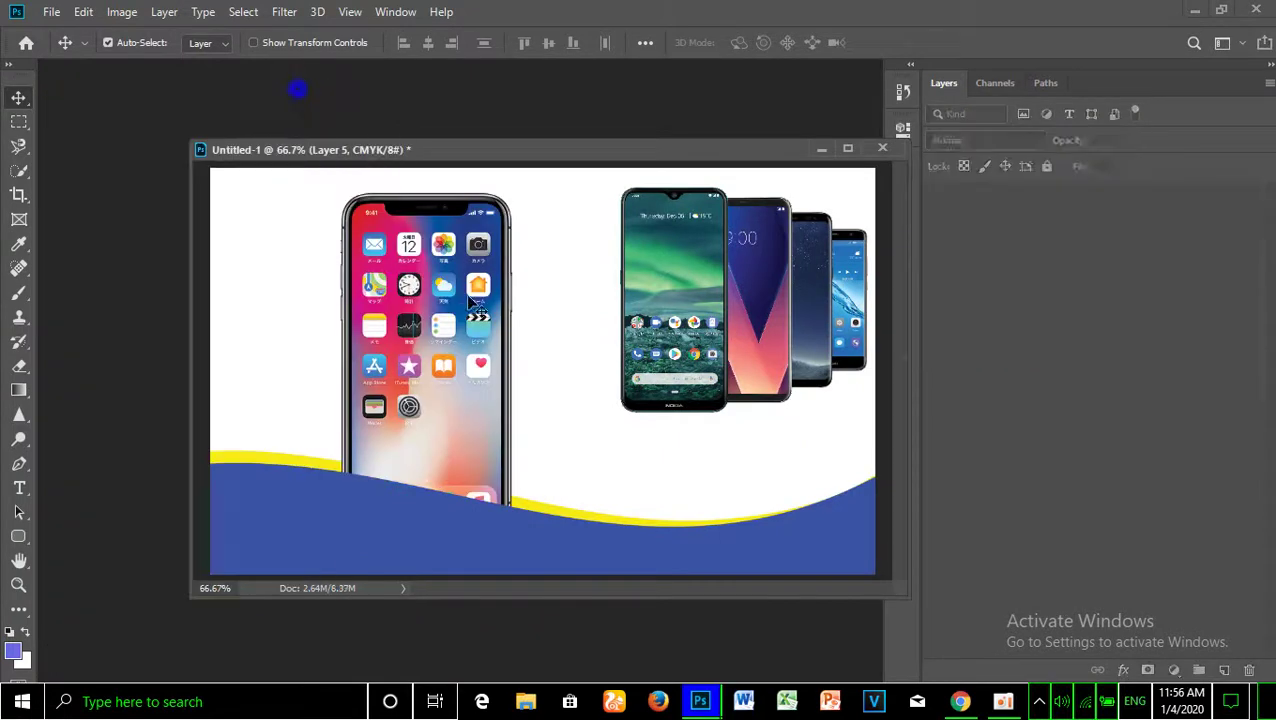
pyautogui.hotkey('ctrl', 't')
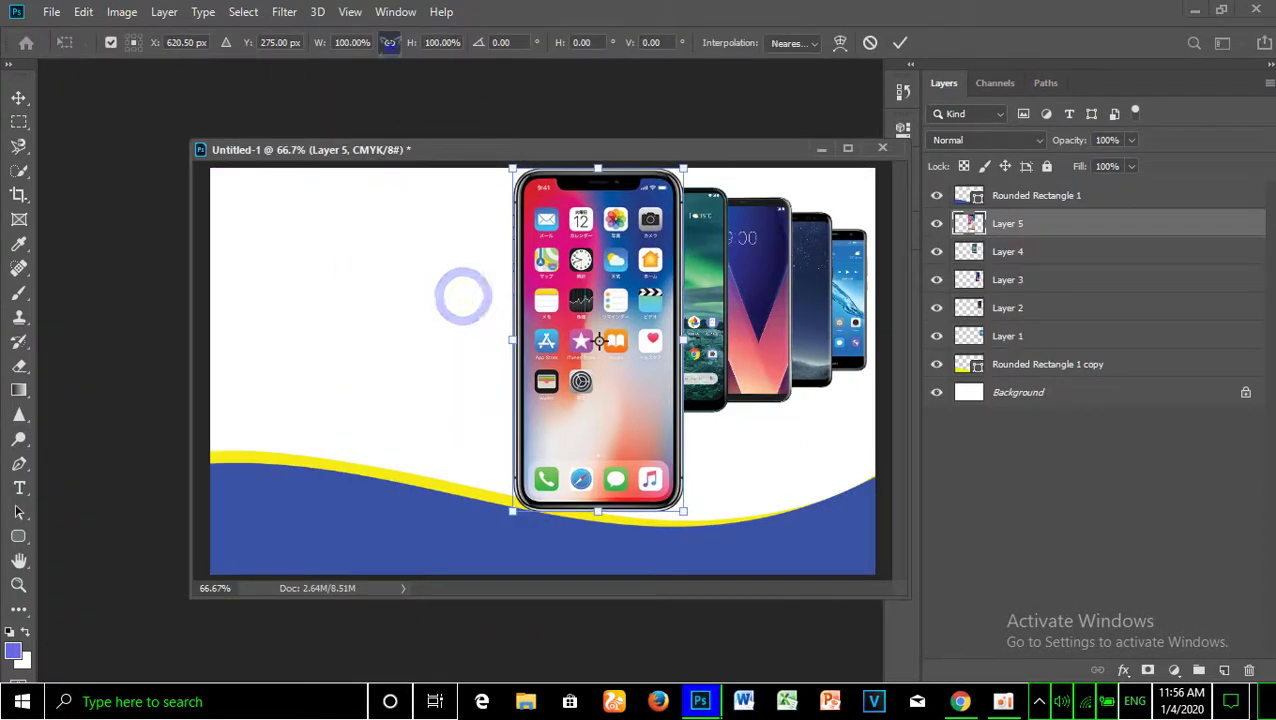
pyautogui.moveTo(412, 43); pyautogui.dragTo(396, 46)
pyautogui.moveTo(613, 358); pyautogui.dragTo(613, 321)
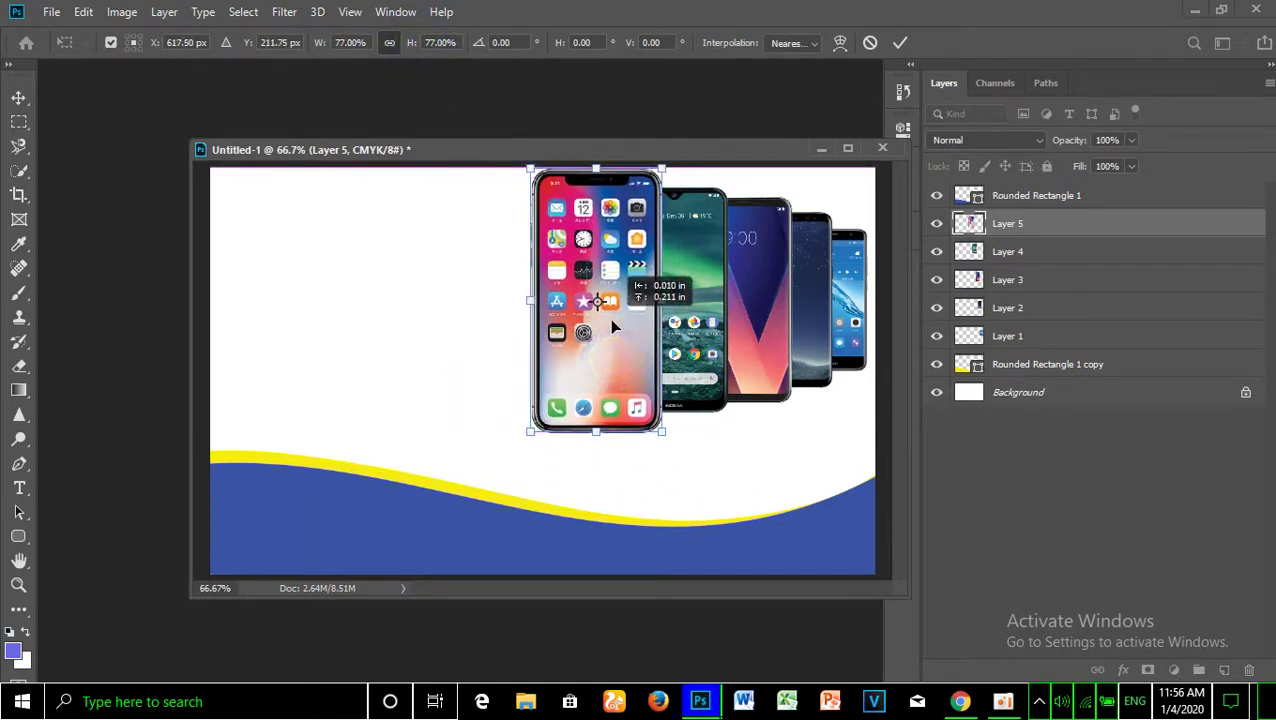
pyautogui.moveTo(613, 324); pyautogui.dragTo(635, 320)
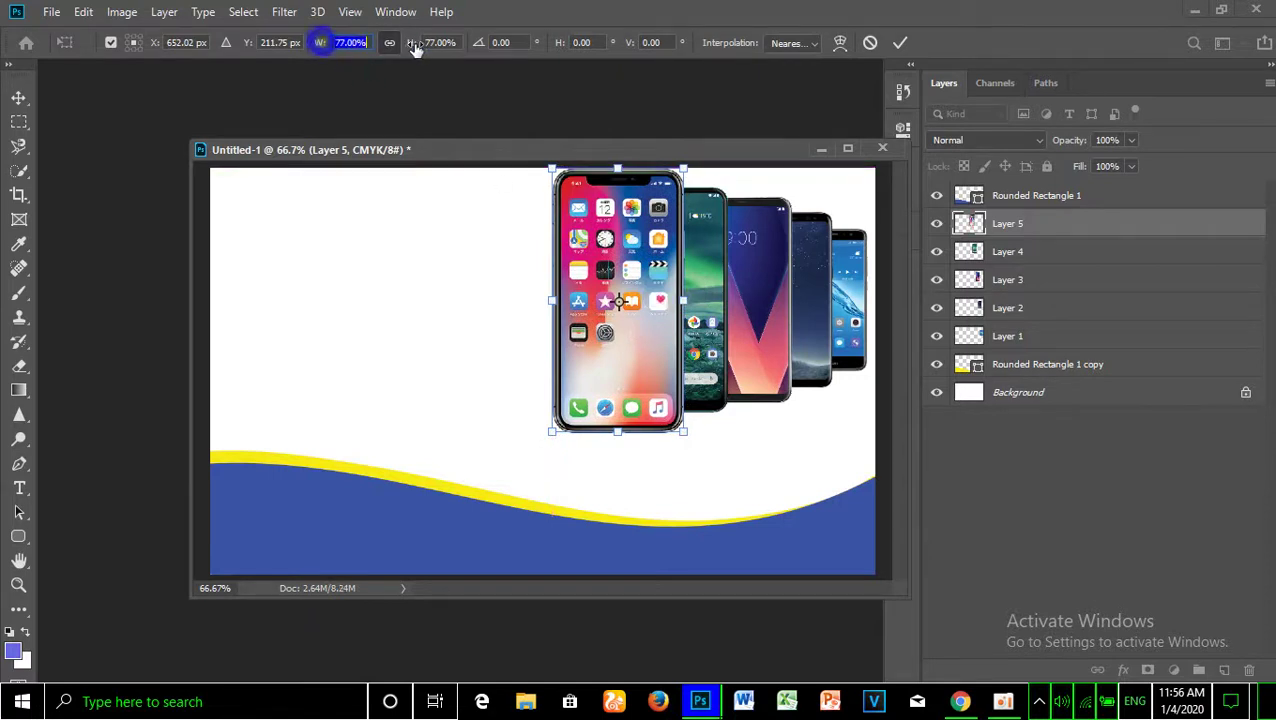
pyautogui.moveTo(413, 48); pyautogui.dragTo(411, 50)
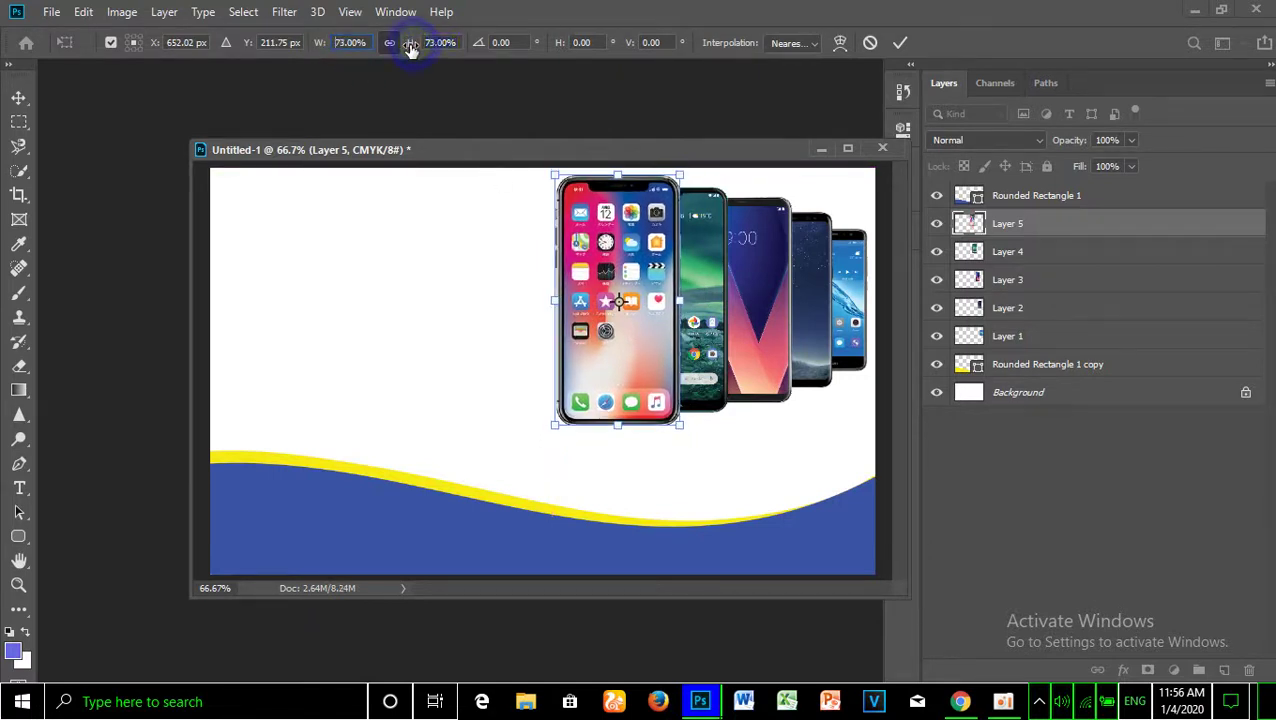
pyautogui.press('Return')
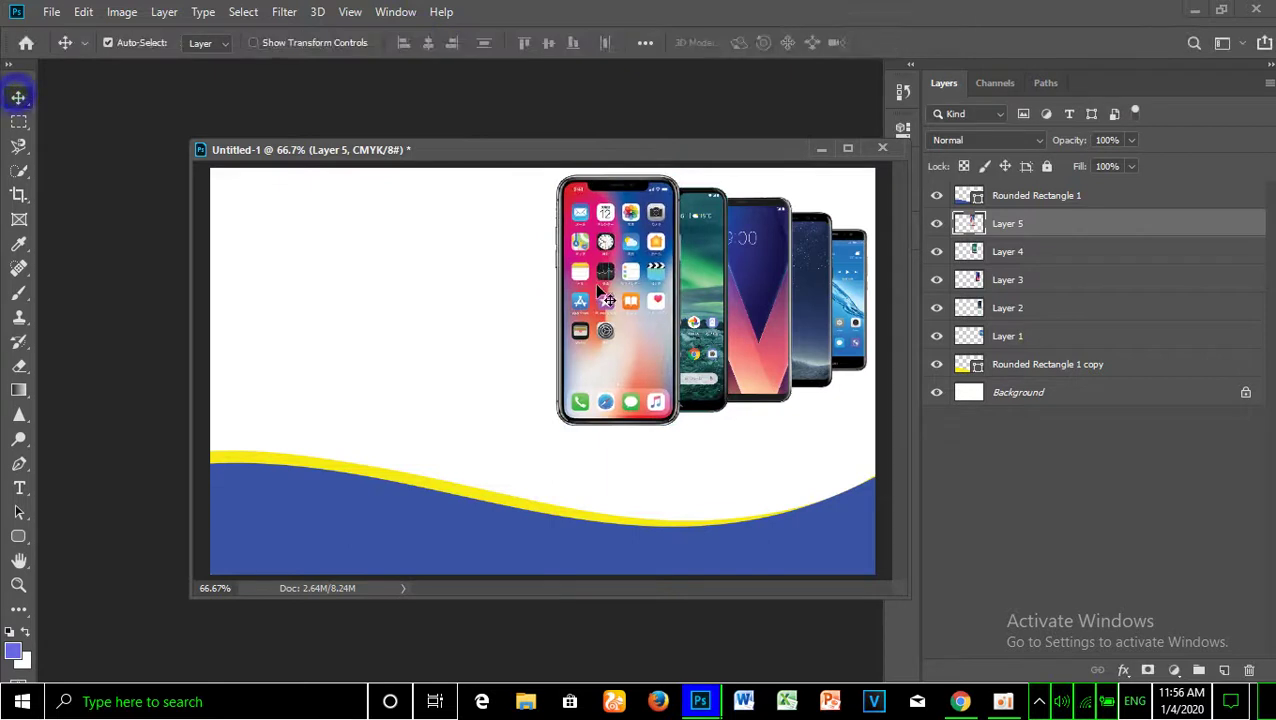
pyautogui.moveTo(703, 318)
pyautogui.mouseDown()
pyautogui.moveTo(638, 316)
pyautogui.moveTo(660, 320)
pyautogui.mouseUp()
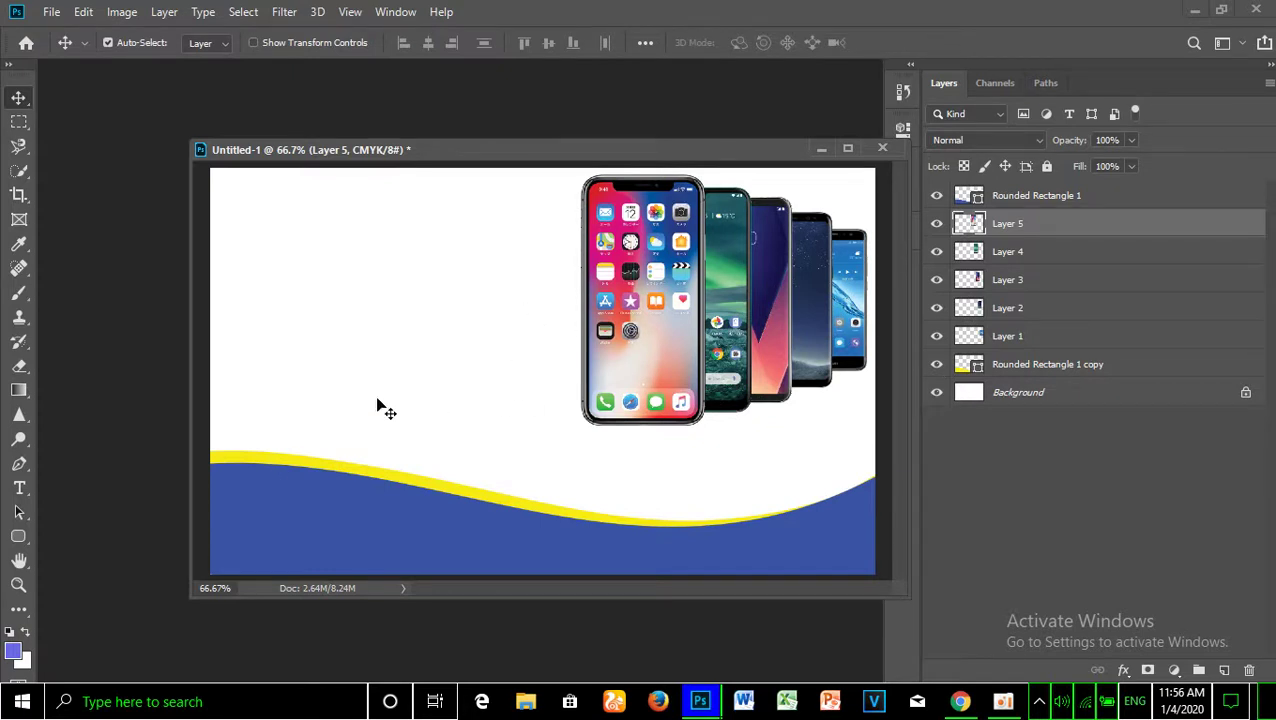
pyautogui.click(20, 488)
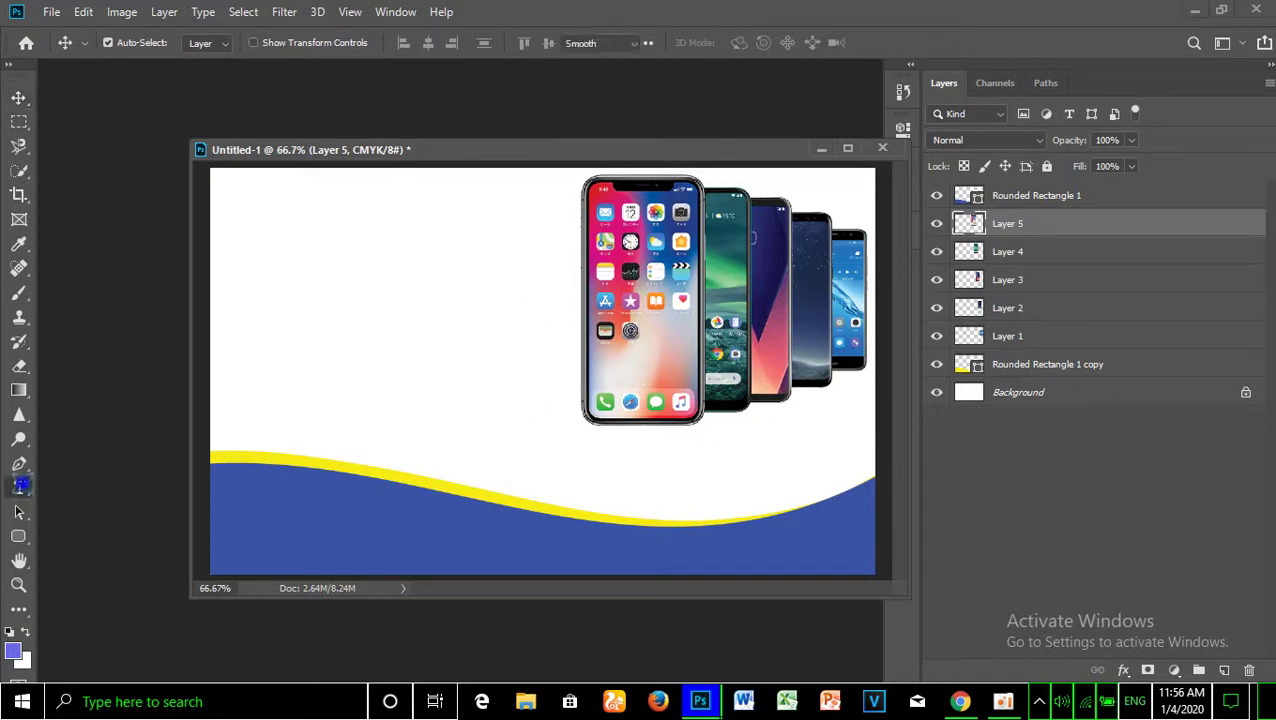
# Start a heading text box at the card's upper left and color its text red.
pyautogui.click(270, 257)
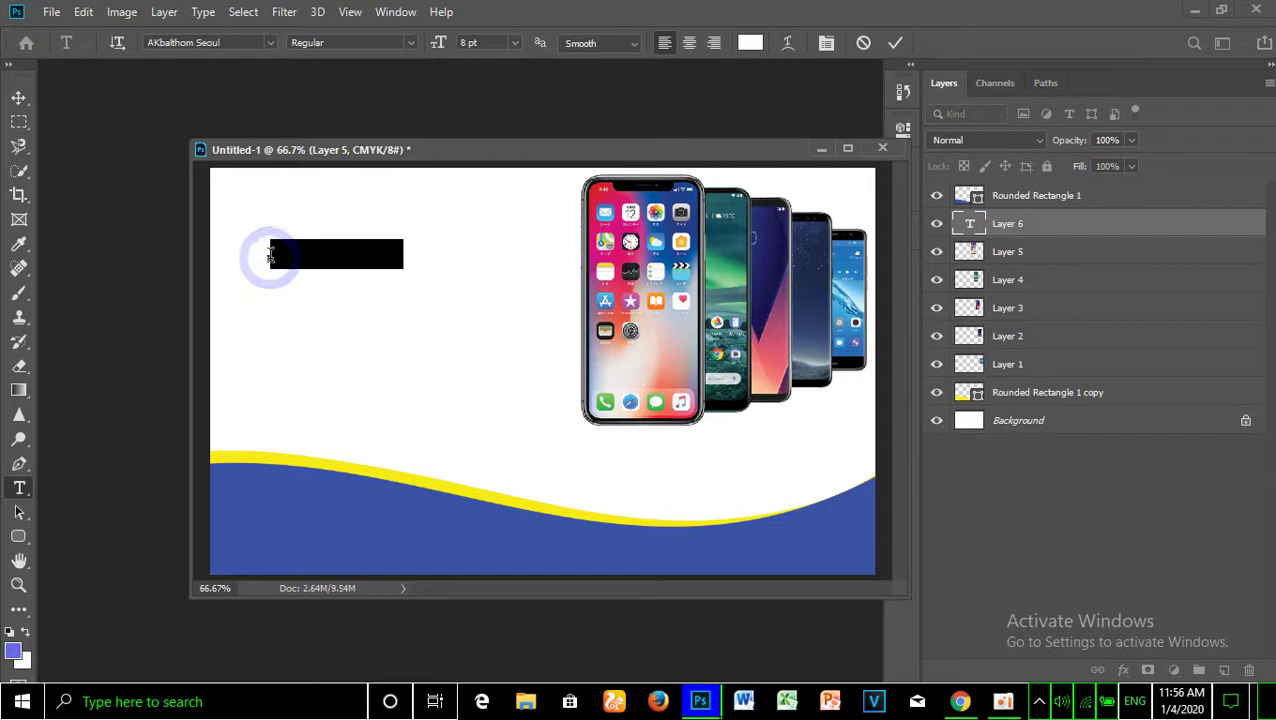
pyautogui.write('New')
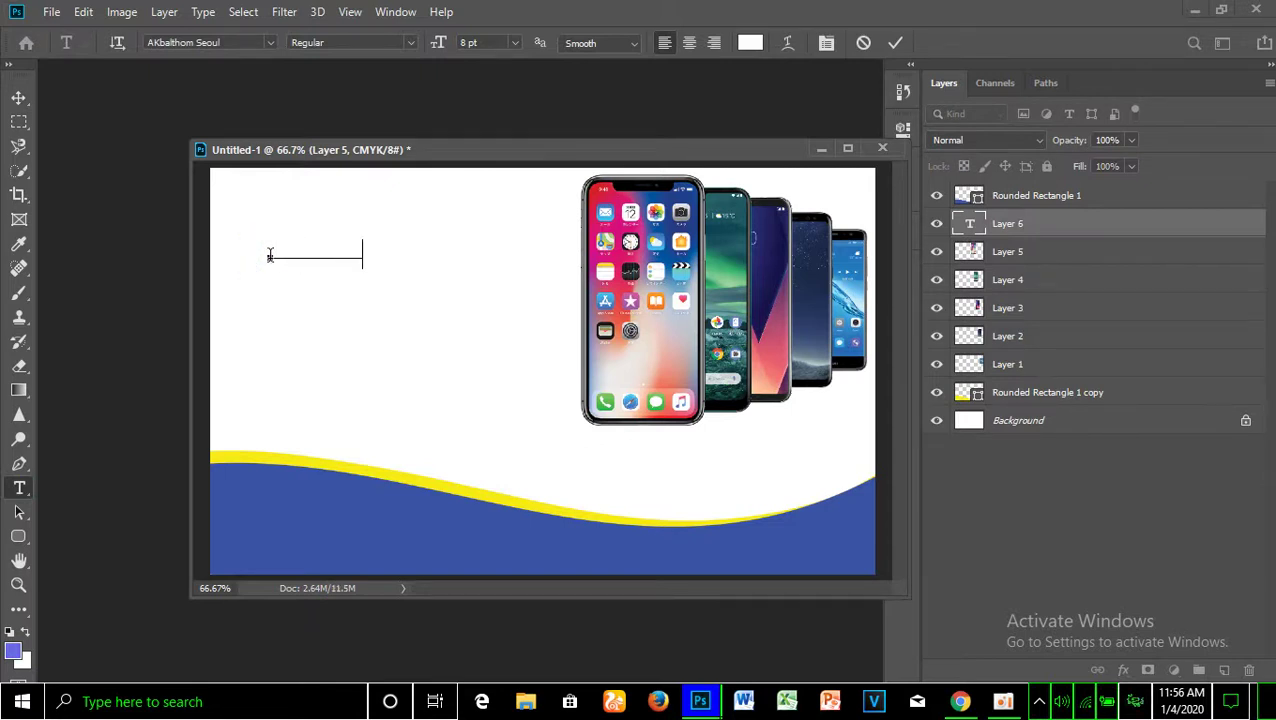
pyautogui.moveTo(270, 255); pyautogui.dragTo(362, 257)
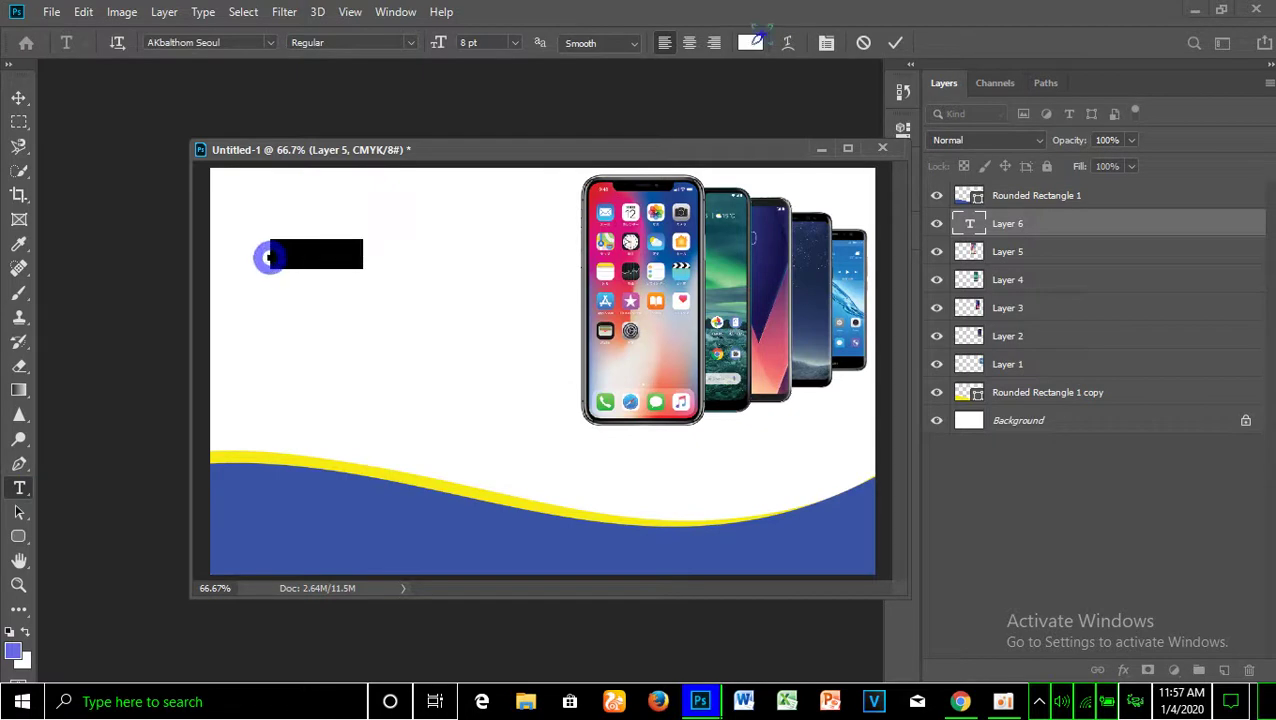
pyautogui.click(752, 42)
pyautogui.click(897, 378)
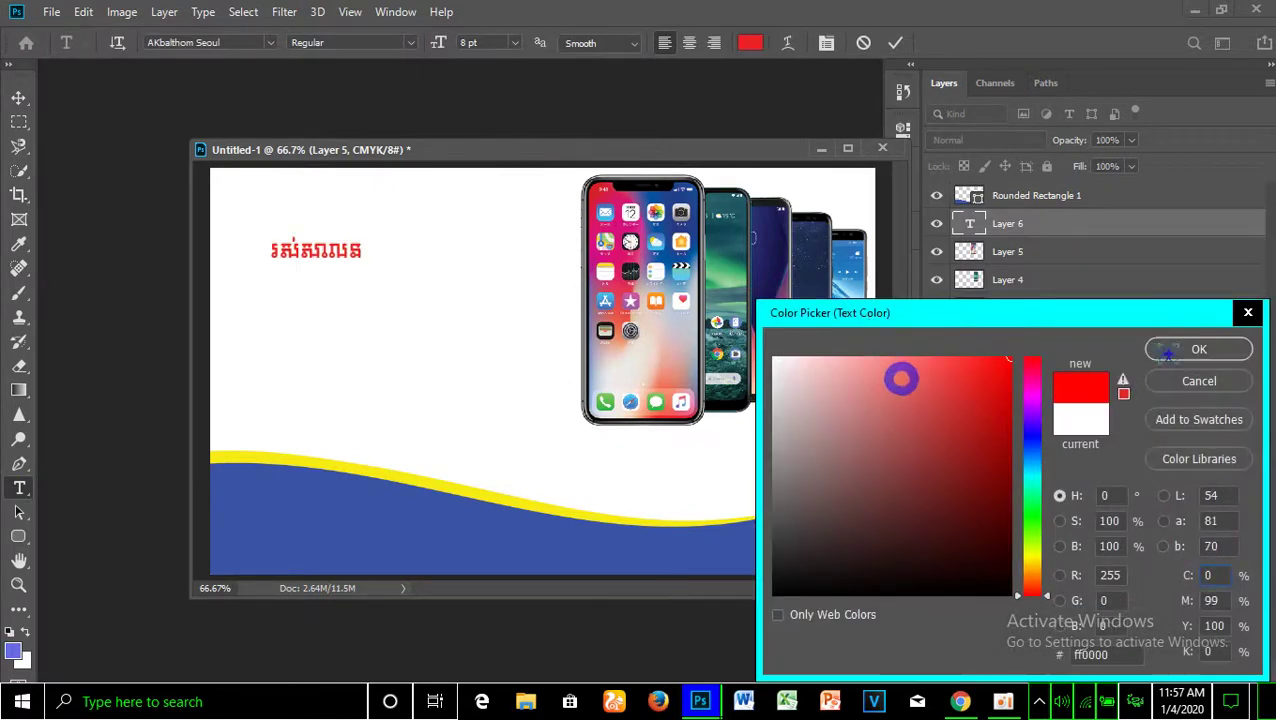
pyautogui.click(1199, 349)
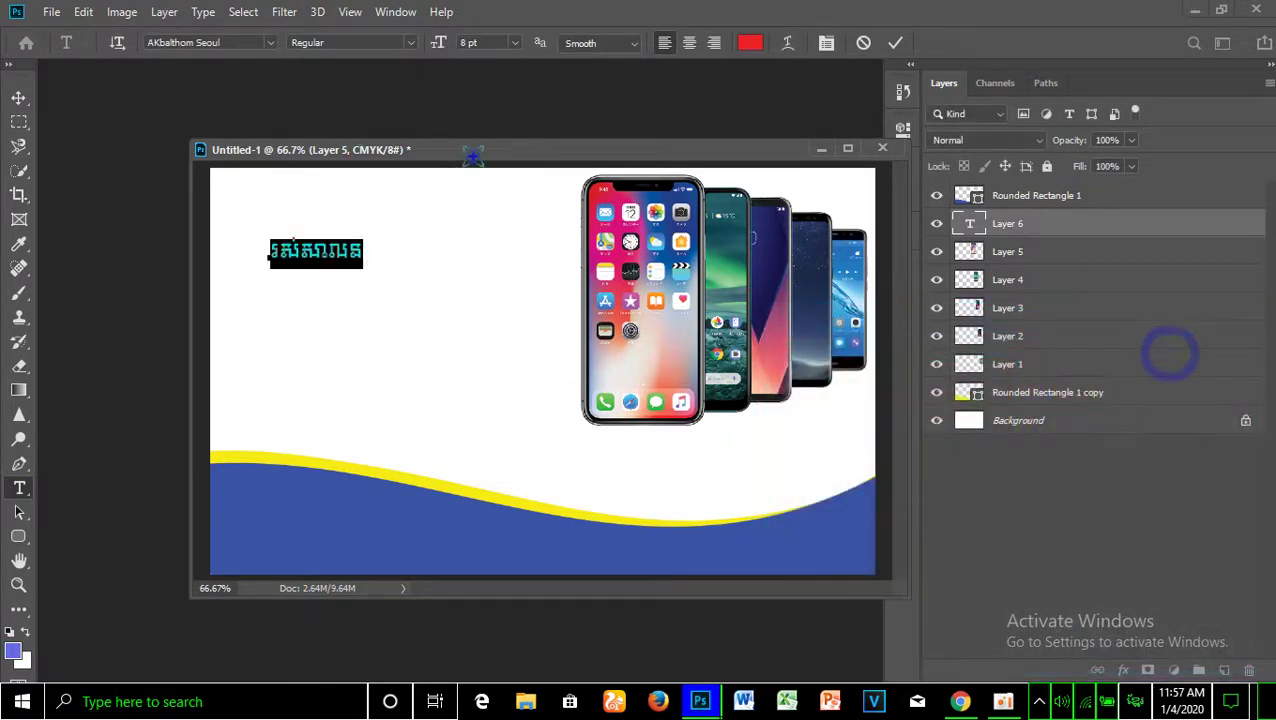
# Switch the heading to Khmer M1, retype the name in Khmer plus English, and enlarge to 14 pt.
pyautogui.moveTo(470, 153); pyautogui.dragTo(484, 147)
pyautogui.click(270, 42)
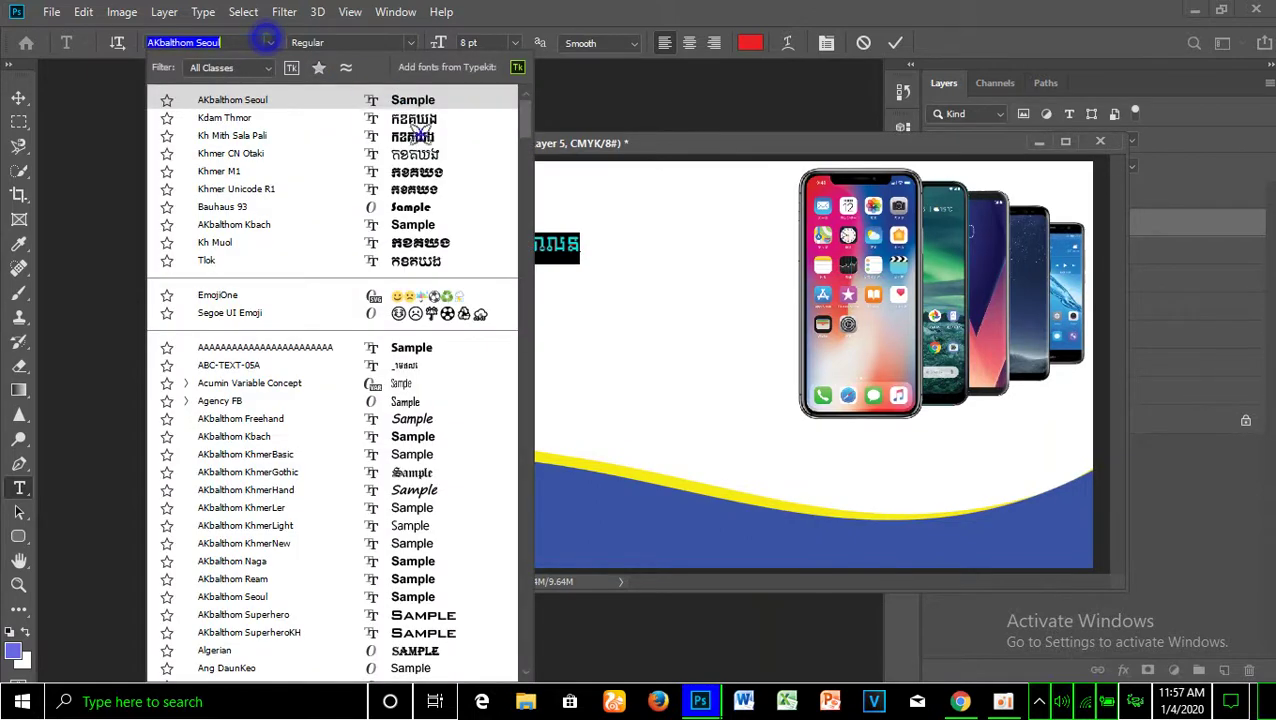
pyautogui.click(435, 174)
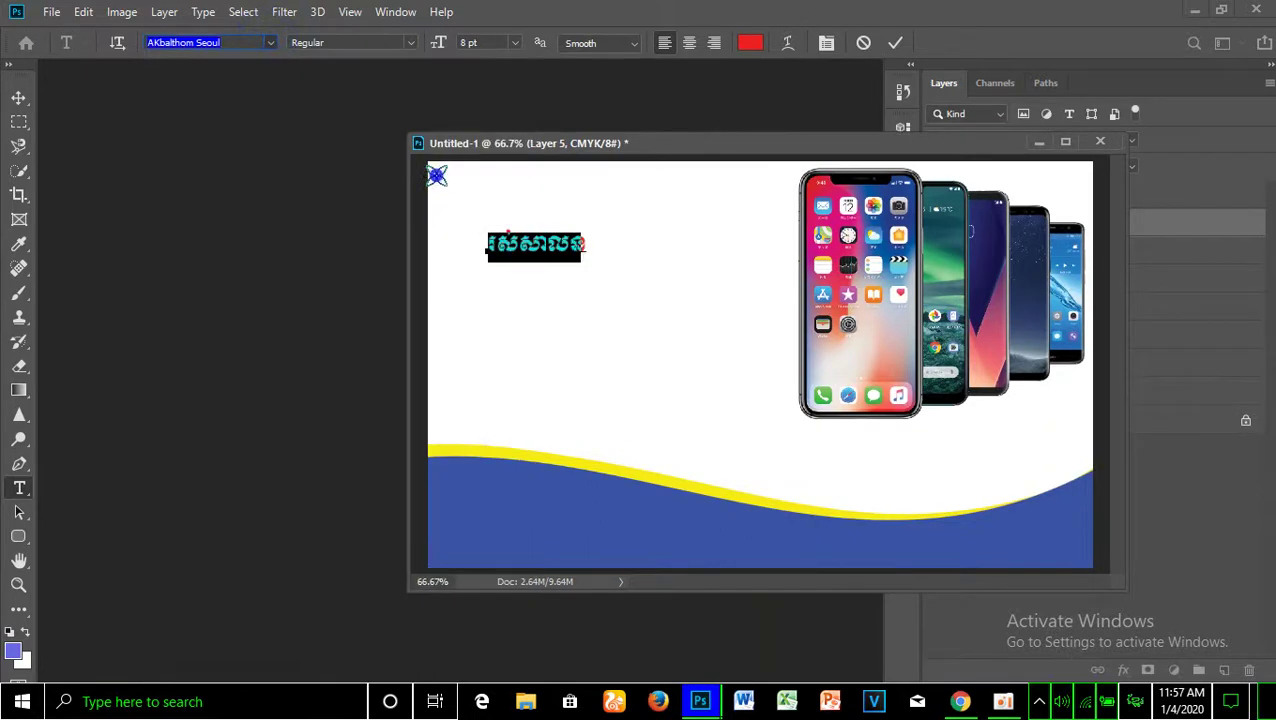
pyautogui.click(598, 245)
pyautogui.press('BackSpace')
pyautogui.press('BackSpace')
pyautogui.press('BackSpace')
pyautogui.press('BackSpace')
pyautogui.write('សាឡូន')
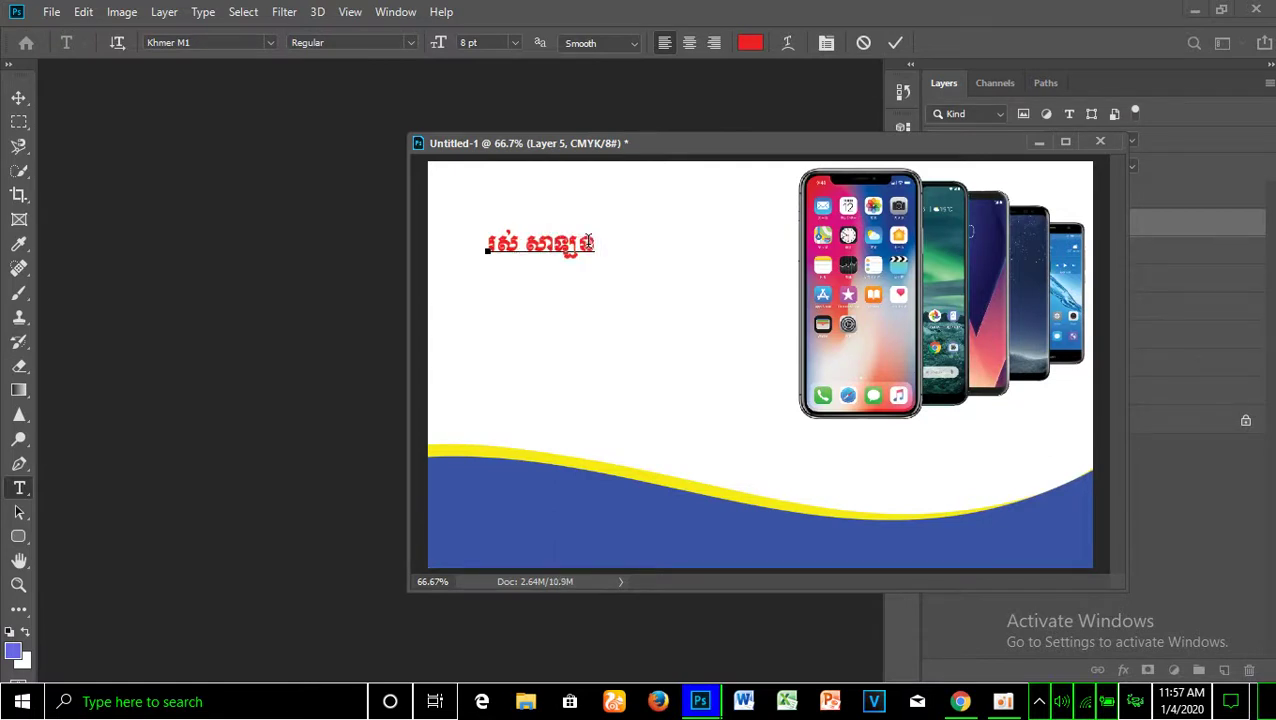
pyautogui.hotkey('alt', 'shift')
pyautogui.write('SALORN')
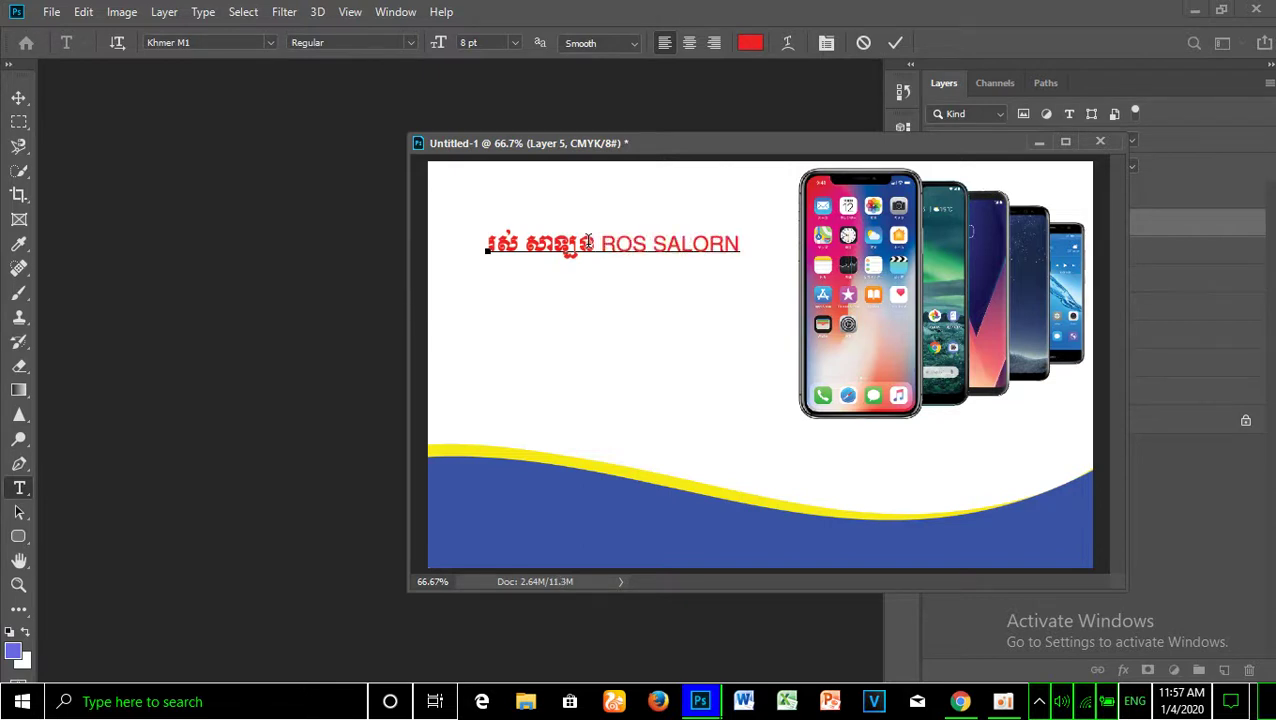
pyautogui.doubleClick(630, 250)
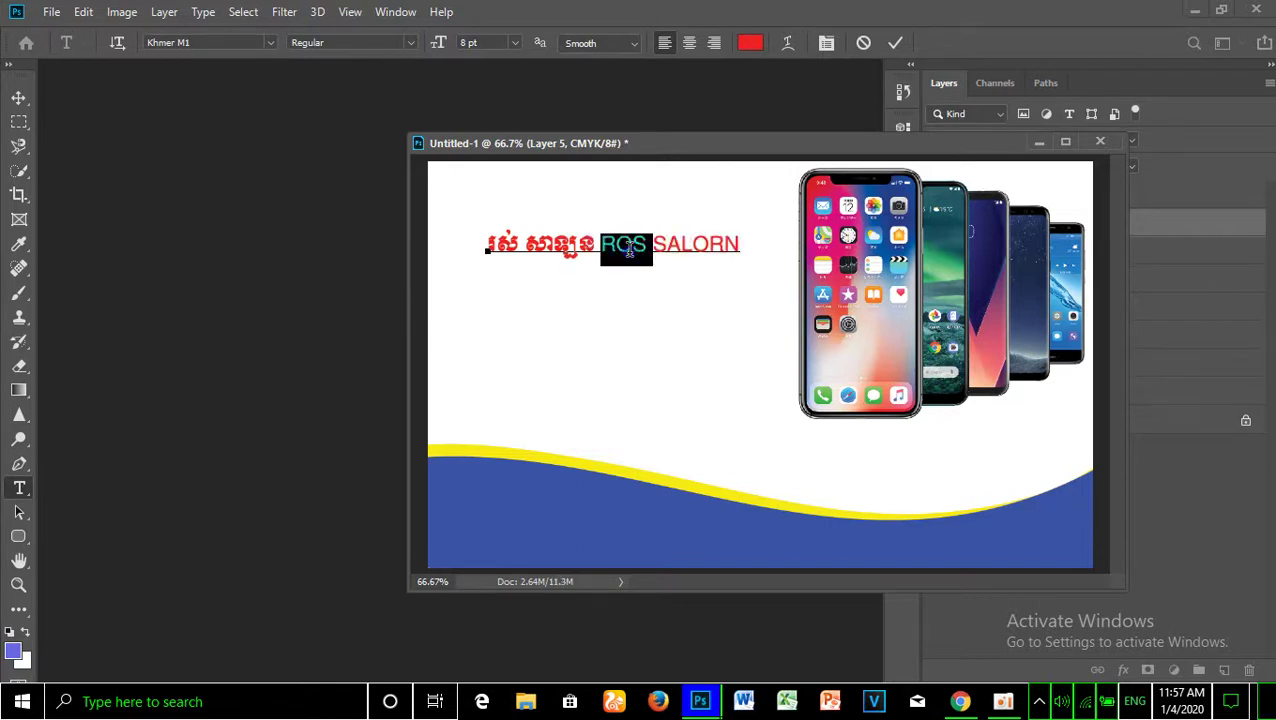
pyautogui.click(630, 250)
pyautogui.moveTo(438, 42); pyautogui.dragTo(455, 40)
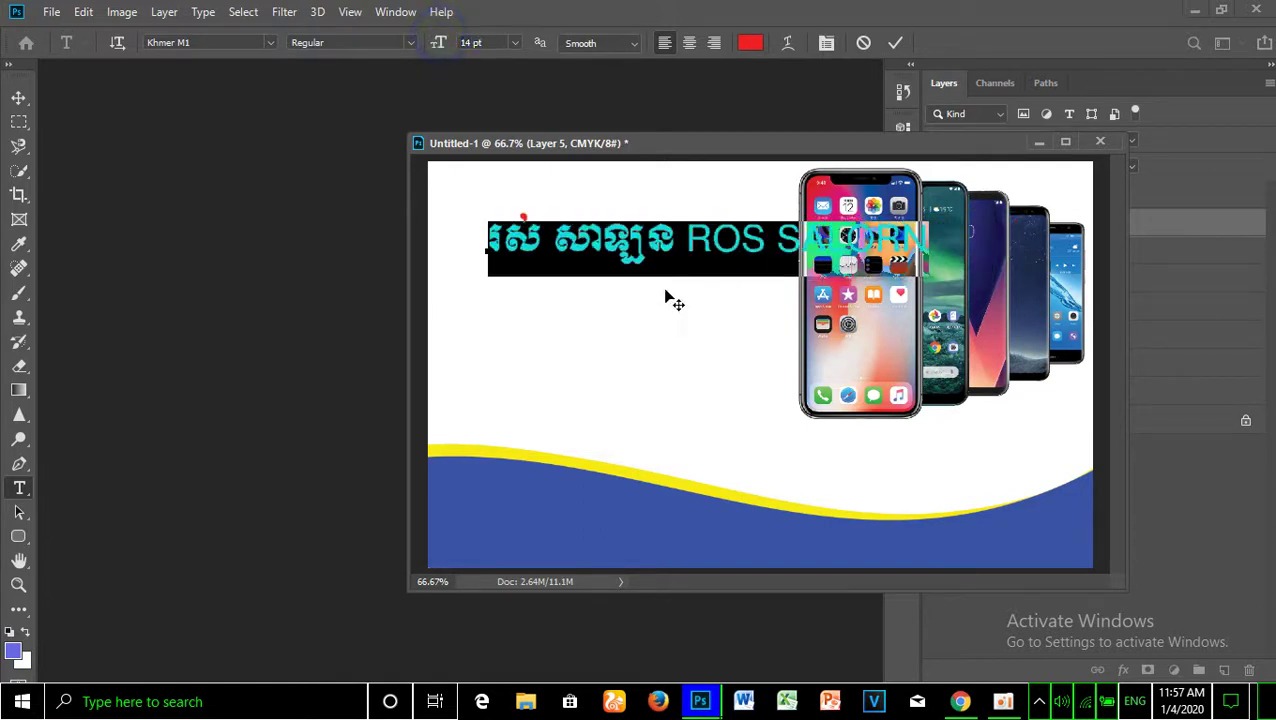
# Reduce the red heading to 11 pt and position it at top left, clear of the phone fan.
pyautogui.moveTo(662, 289); pyautogui.dragTo(604, 267)
pyautogui.click(514, 42)
pyautogui.click(490, 154)
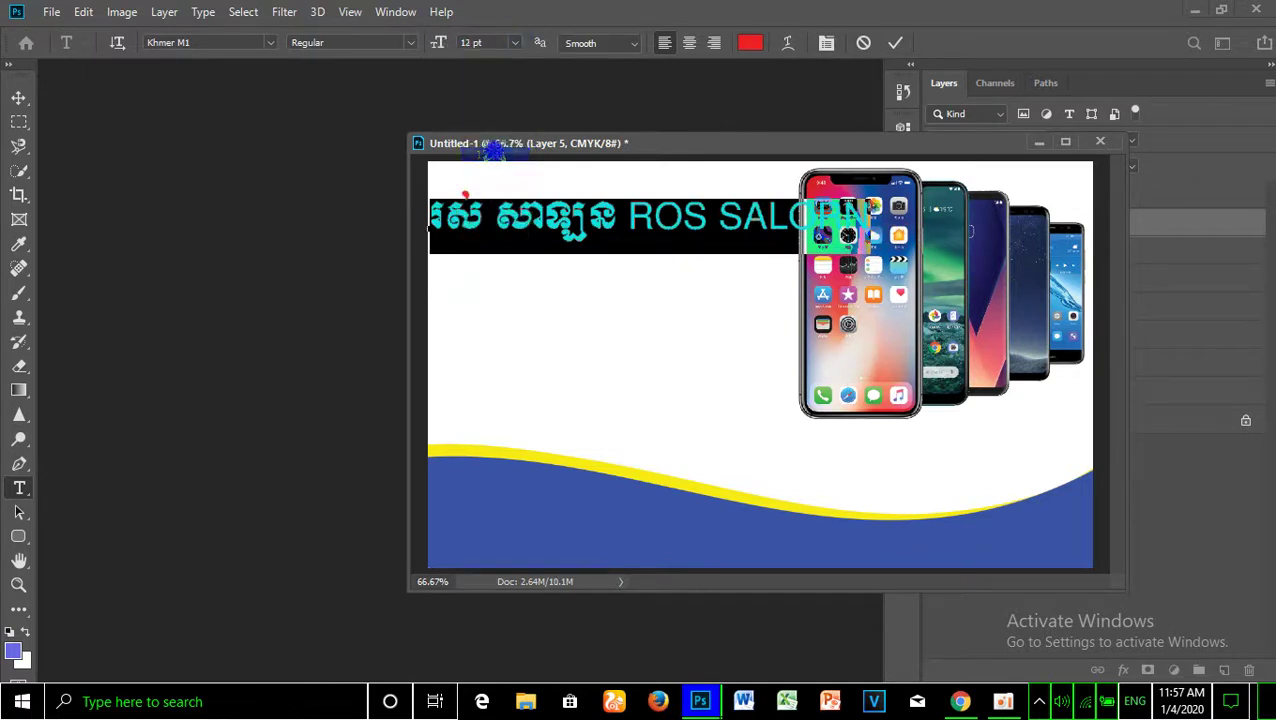
pyautogui.click(516, 42)
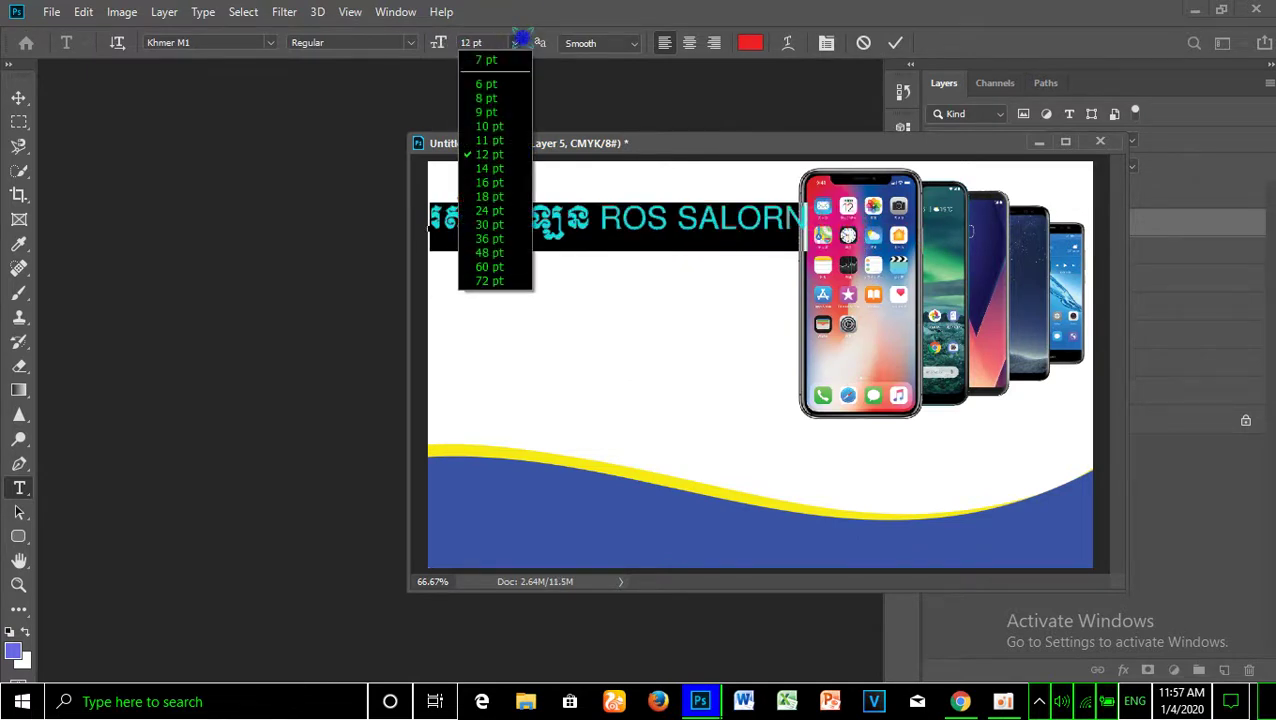
pyautogui.click(490, 140)
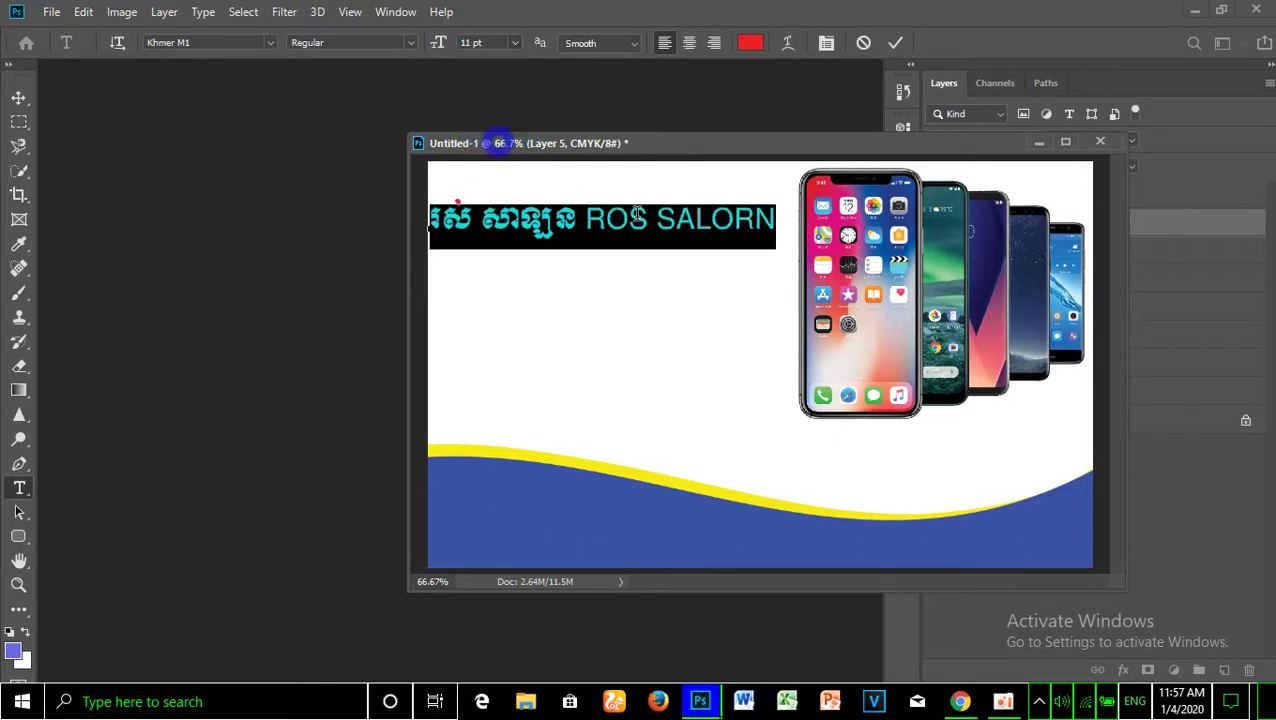
pyautogui.moveTo(668, 276); pyautogui.dragTo(681, 270)
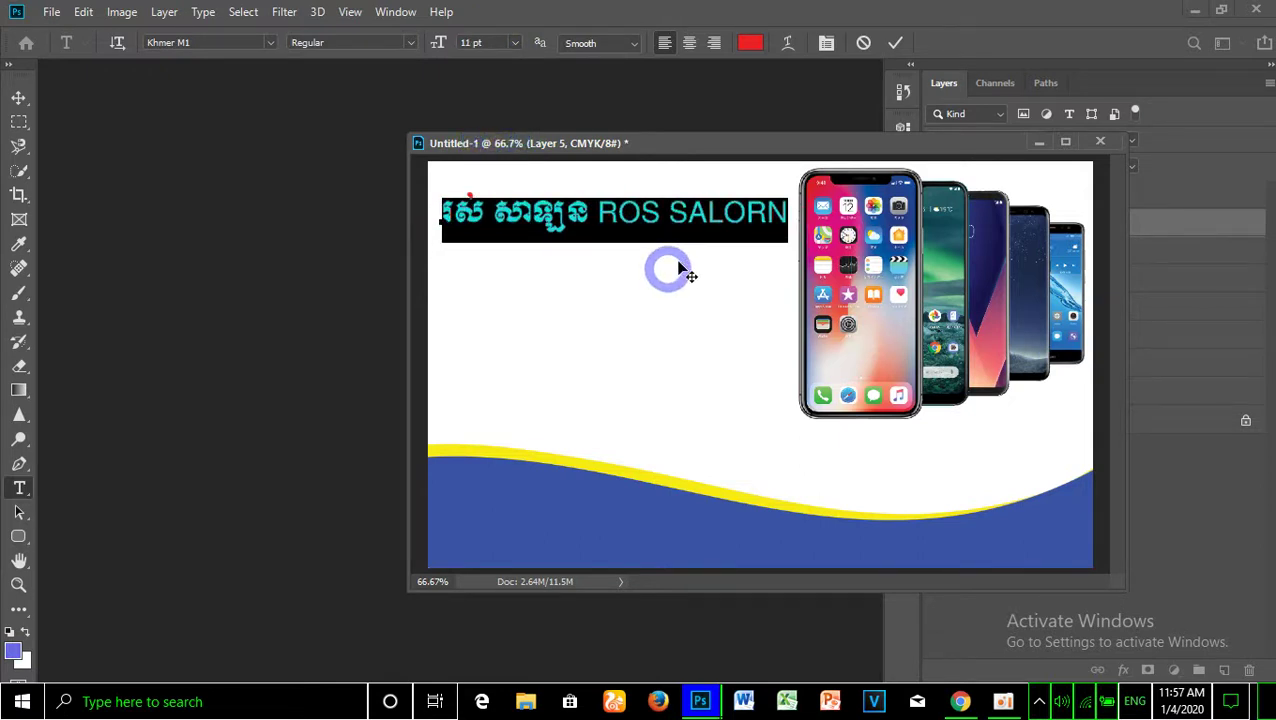
pyautogui.click(666, 197)
pyautogui.moveTo(664, 143); pyautogui.dragTo(511, 140)
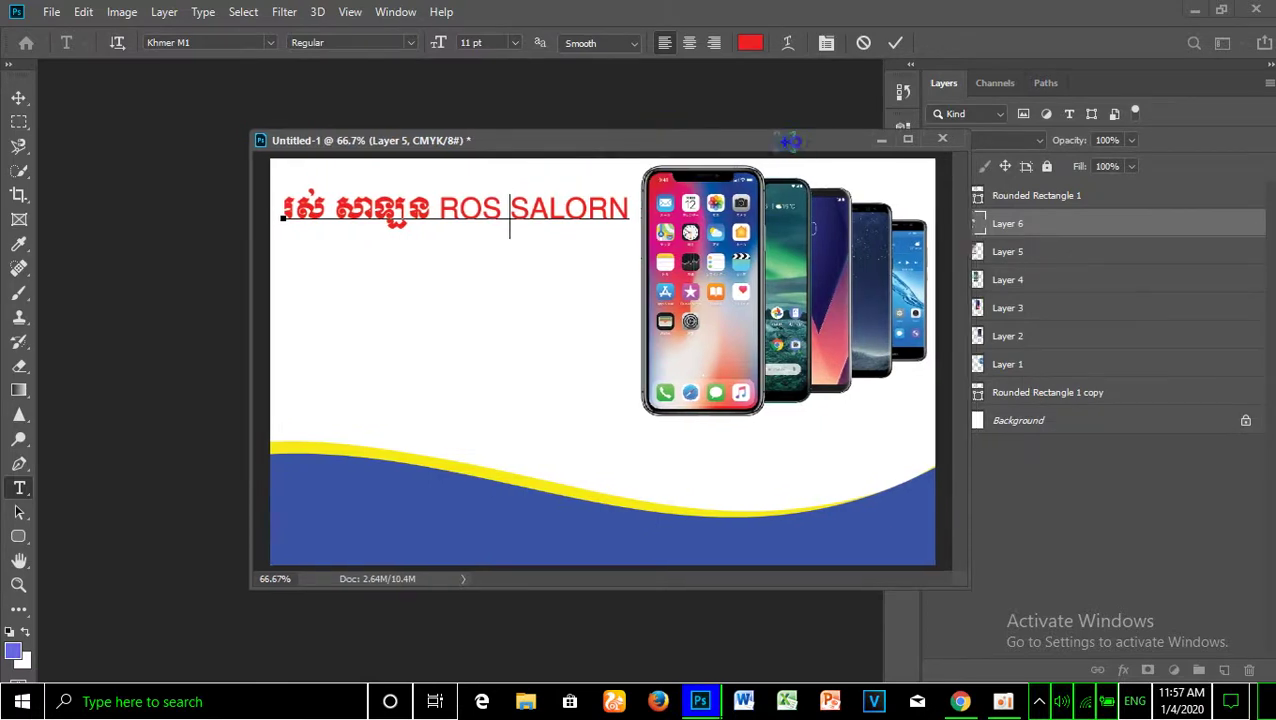
# Commit the heading text and compare the card against the finished reference image Untitled-1.jpg.
pyautogui.click(1264, 229)
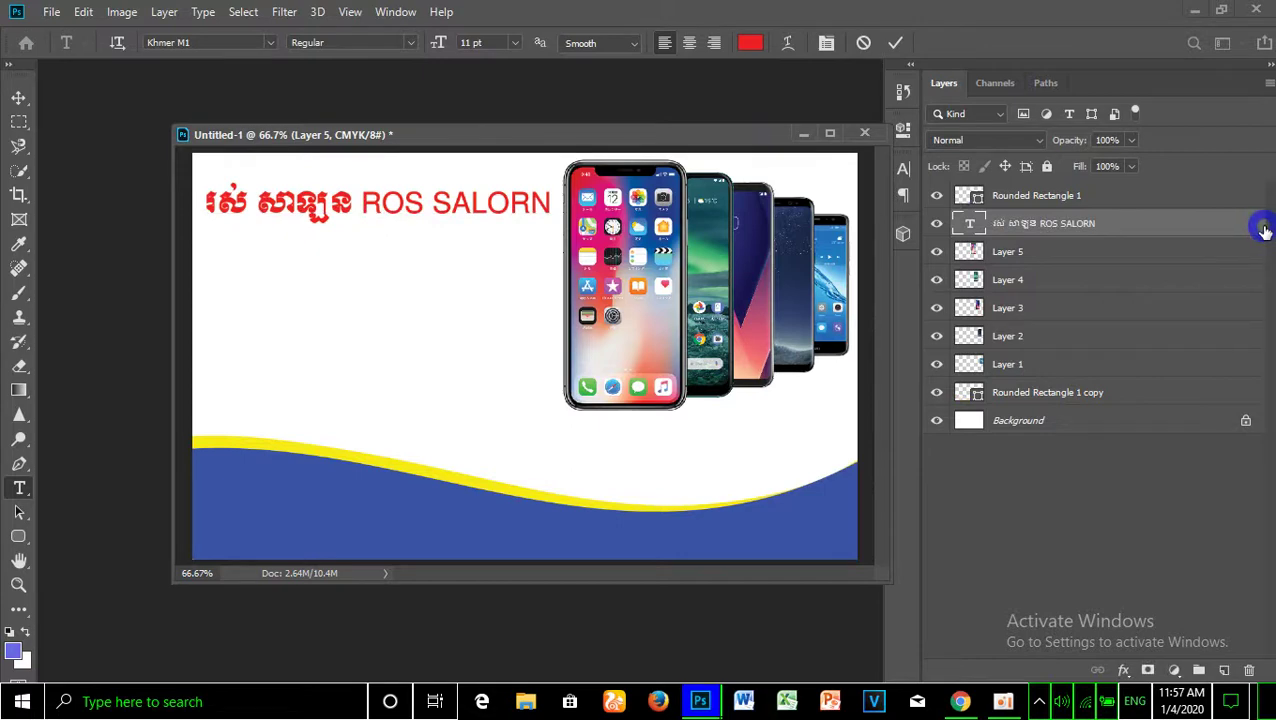
pyautogui.doubleClick(1264, 229)
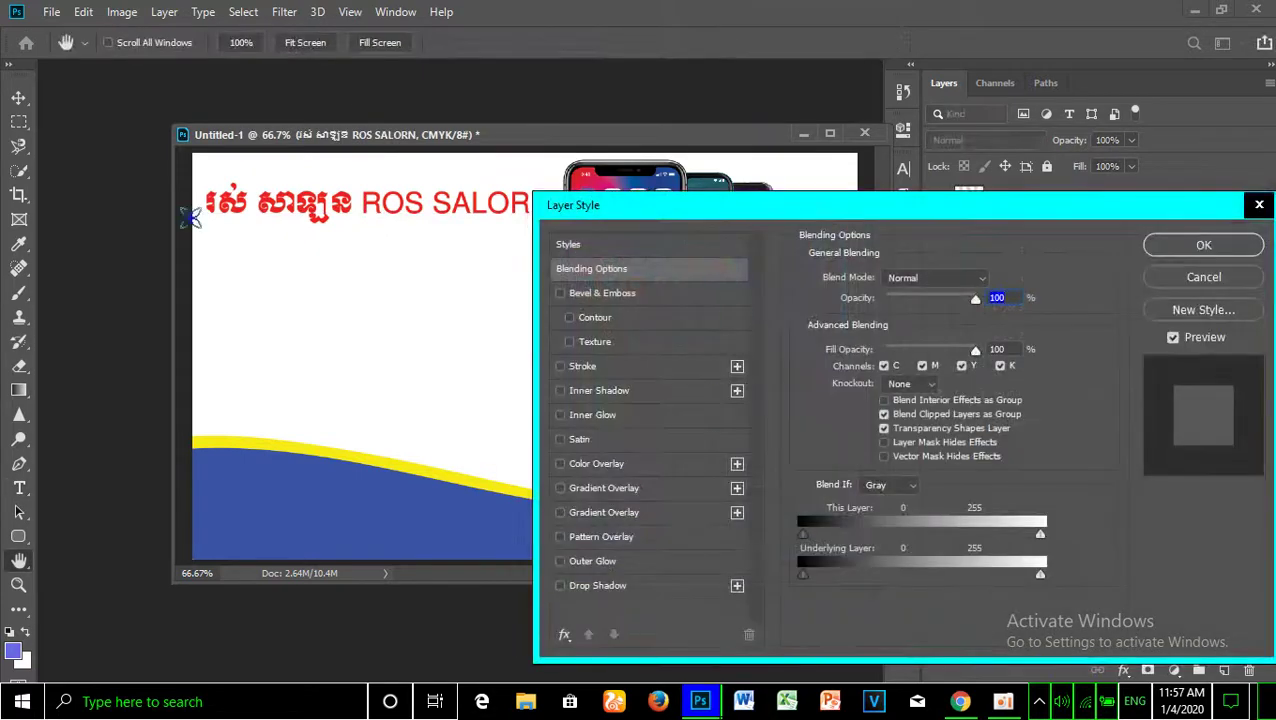
pyautogui.click(1259, 204)
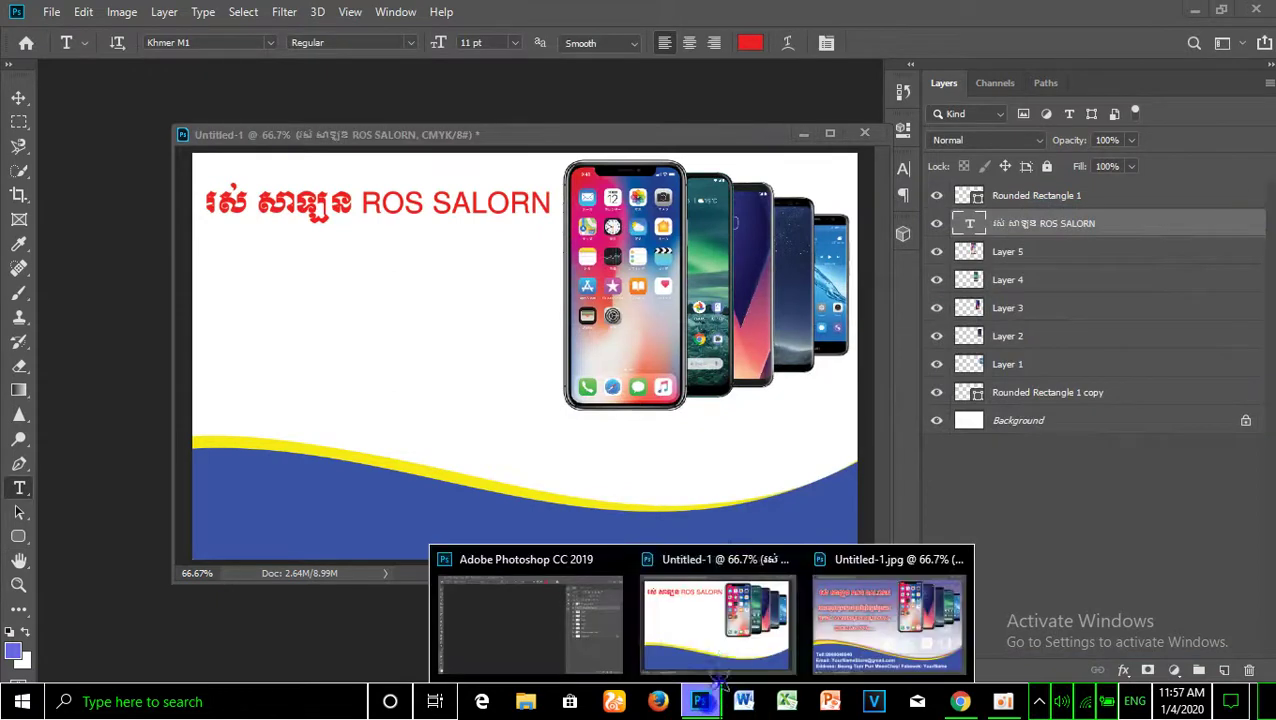
pyautogui.click(876, 622)
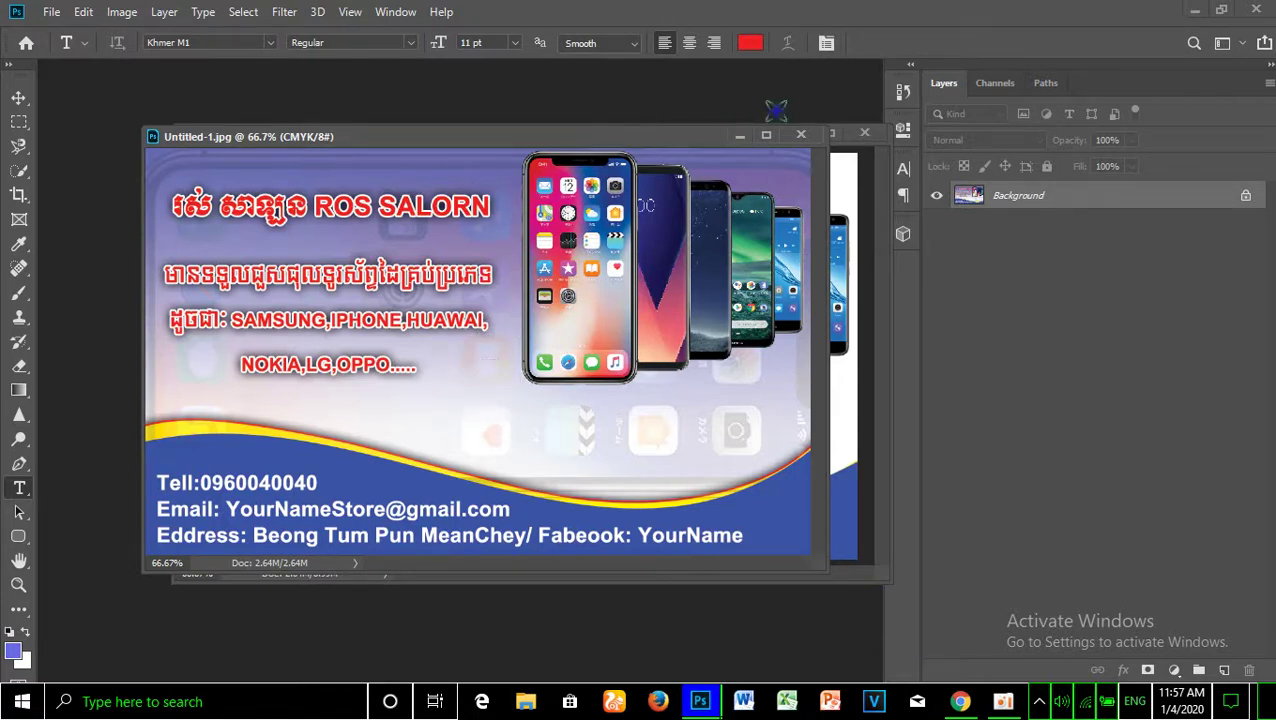
pyautogui.click(735, 133)
pyautogui.click(19, 98)
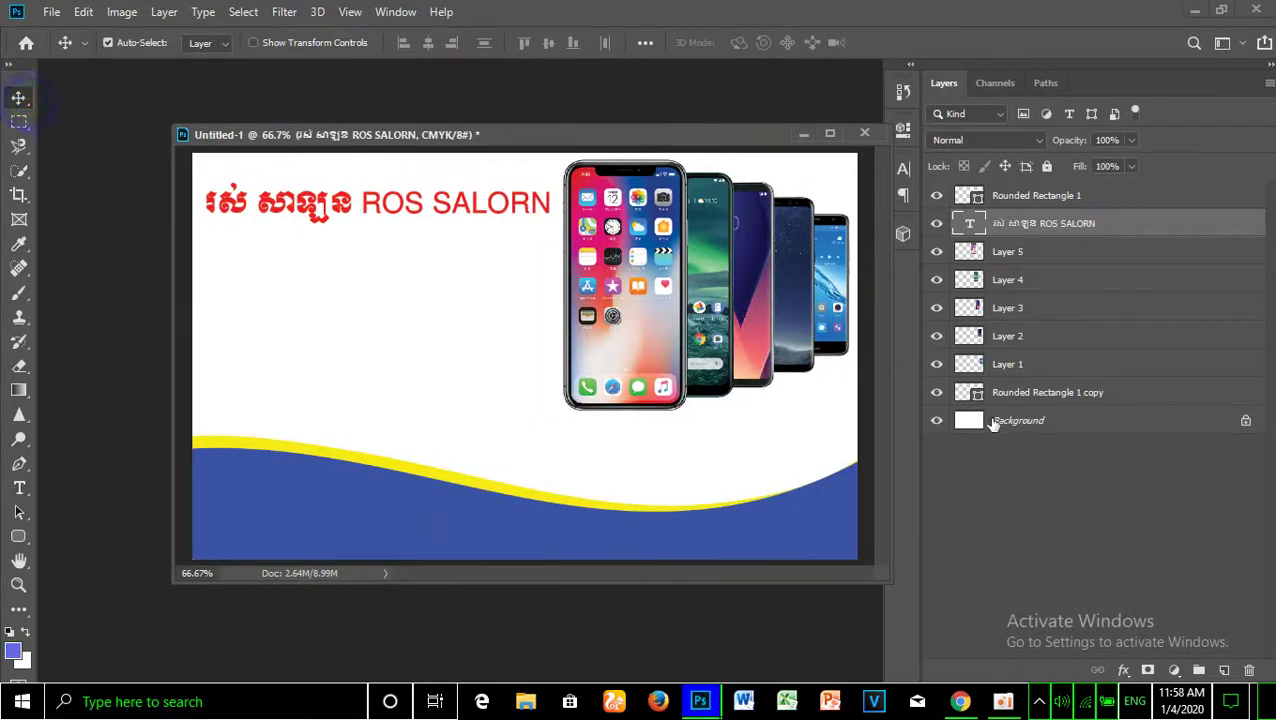
# Fill the Background layer with a gradient running from the canvas top down to the wave.
pyautogui.click(1060, 421)
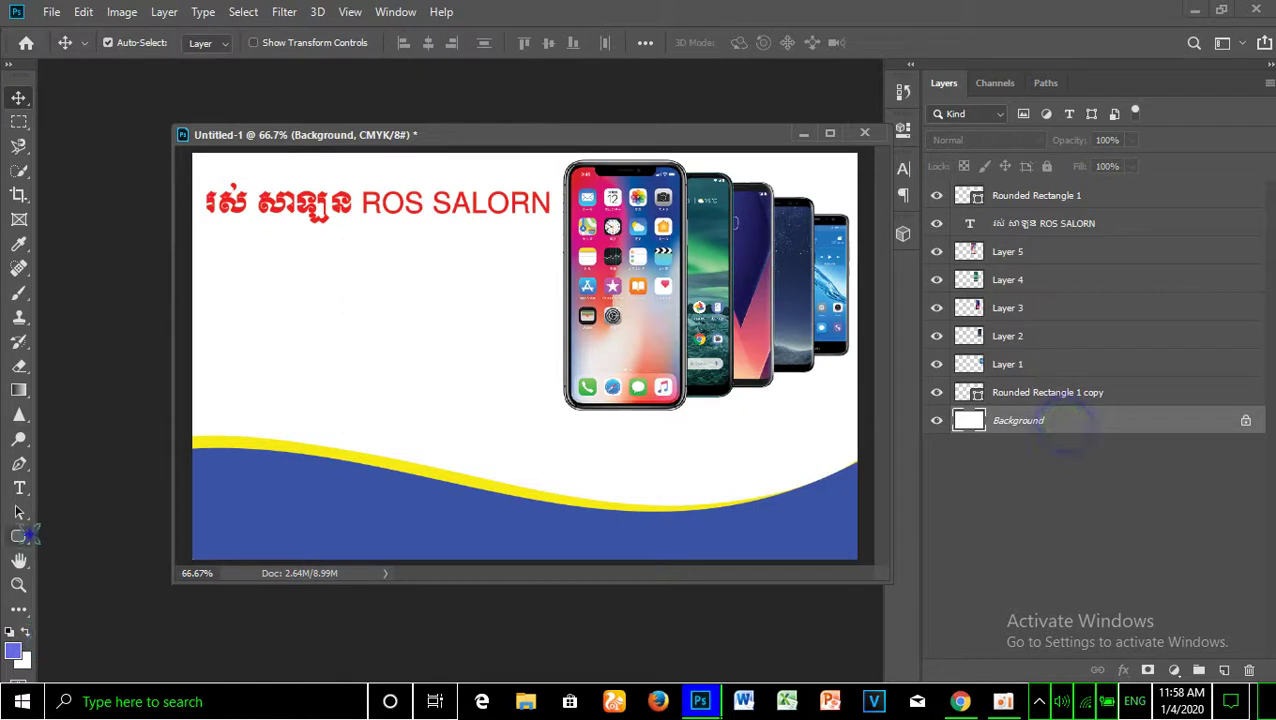
pyautogui.moveTo(20, 390); pyautogui.dragTo(67, 403)
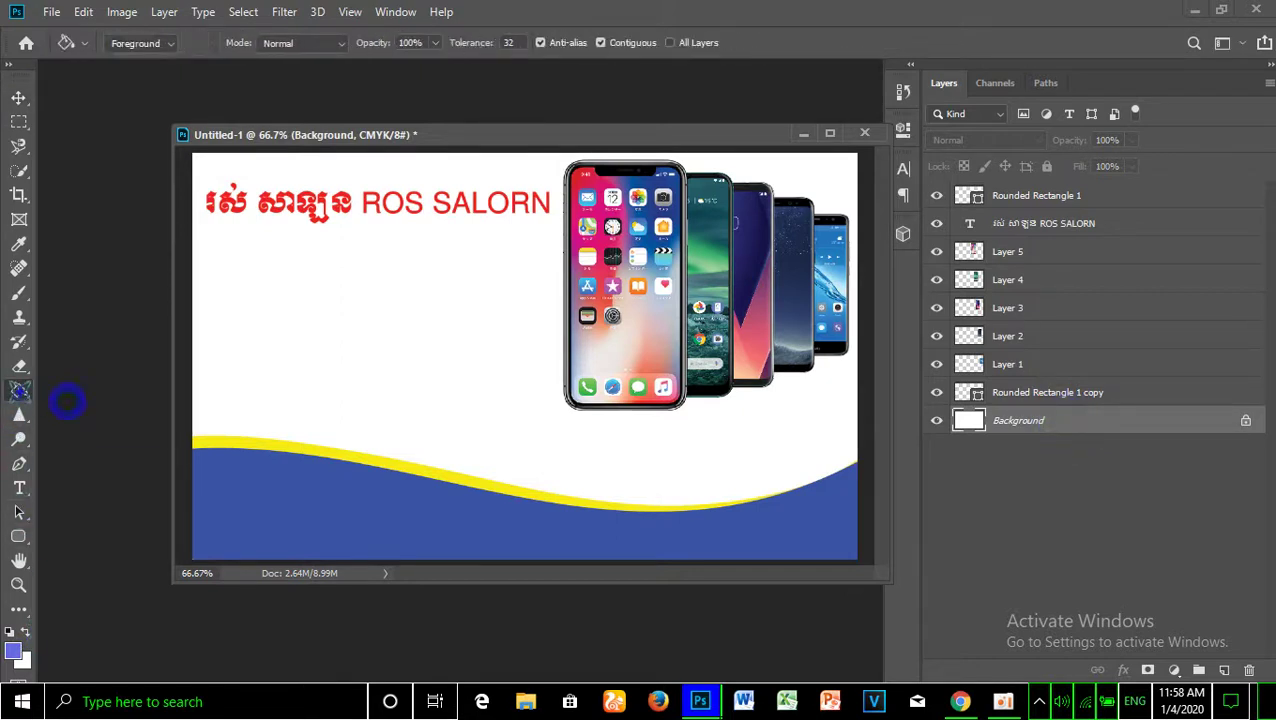
pyautogui.rightClick(20, 390)
pyautogui.click(50, 390)
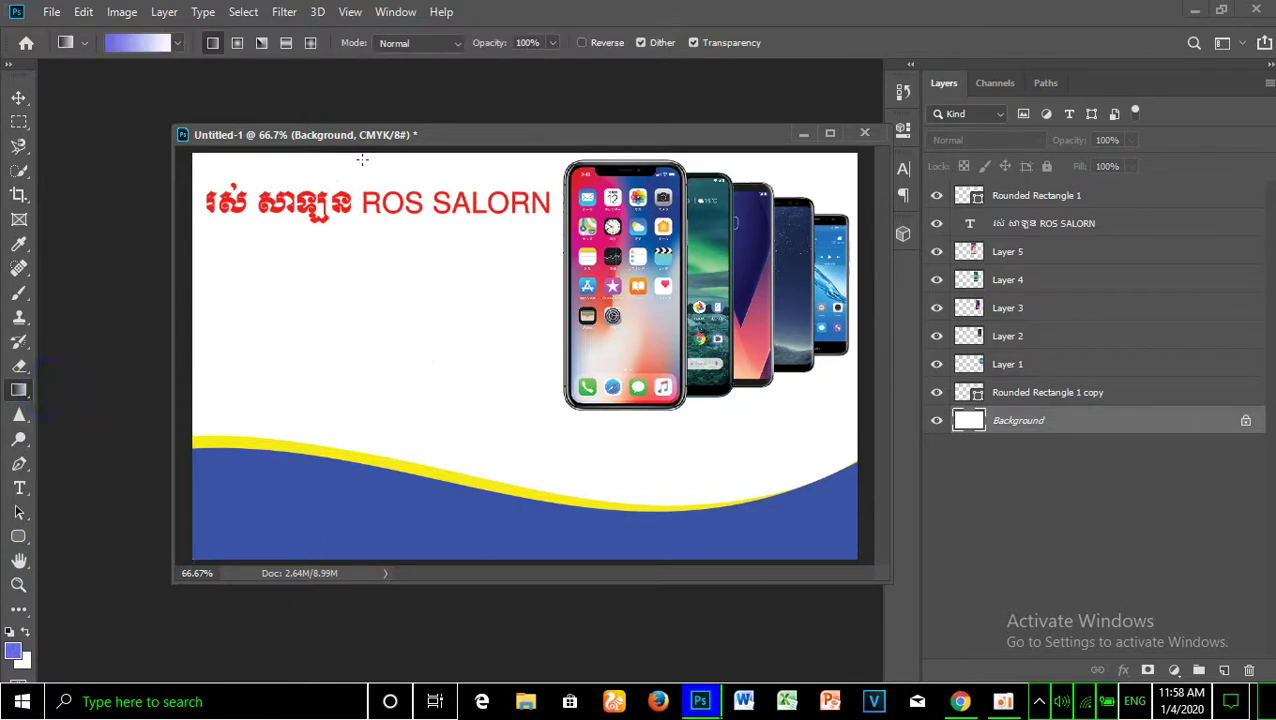
pyautogui.moveTo(362, 155); pyautogui.dragTo(358, 458)
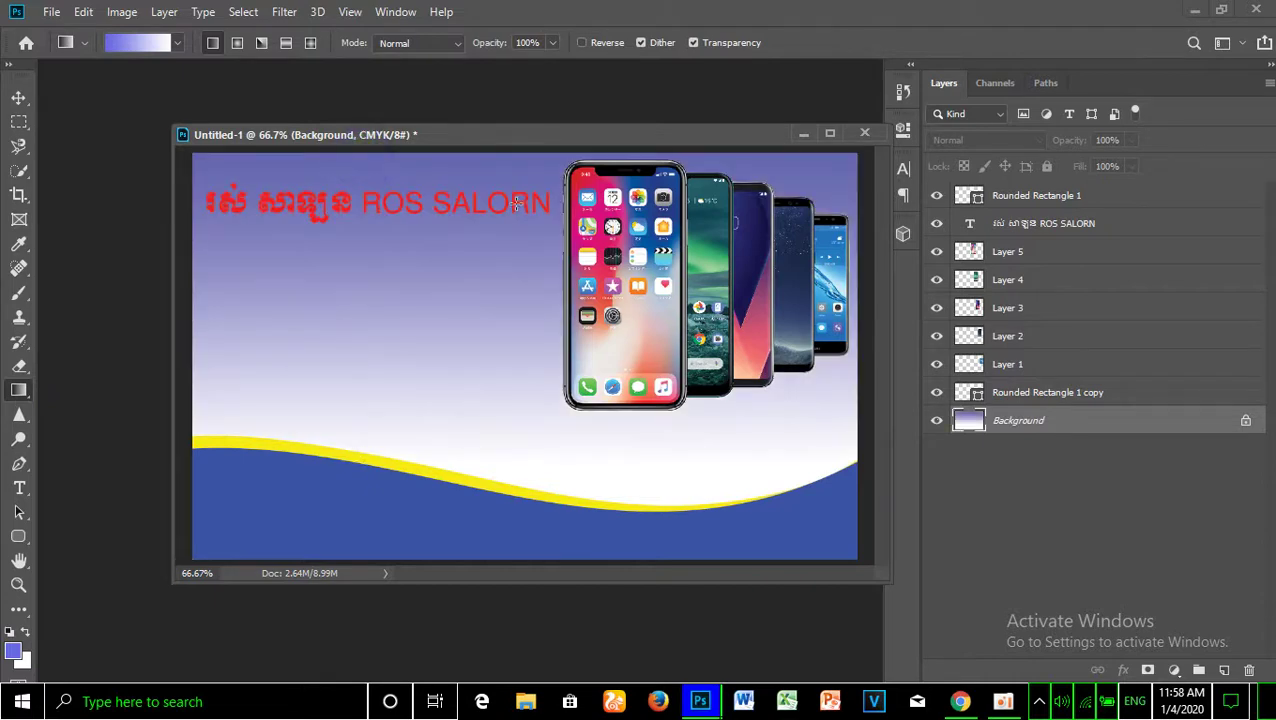
pyautogui.click(18, 96)
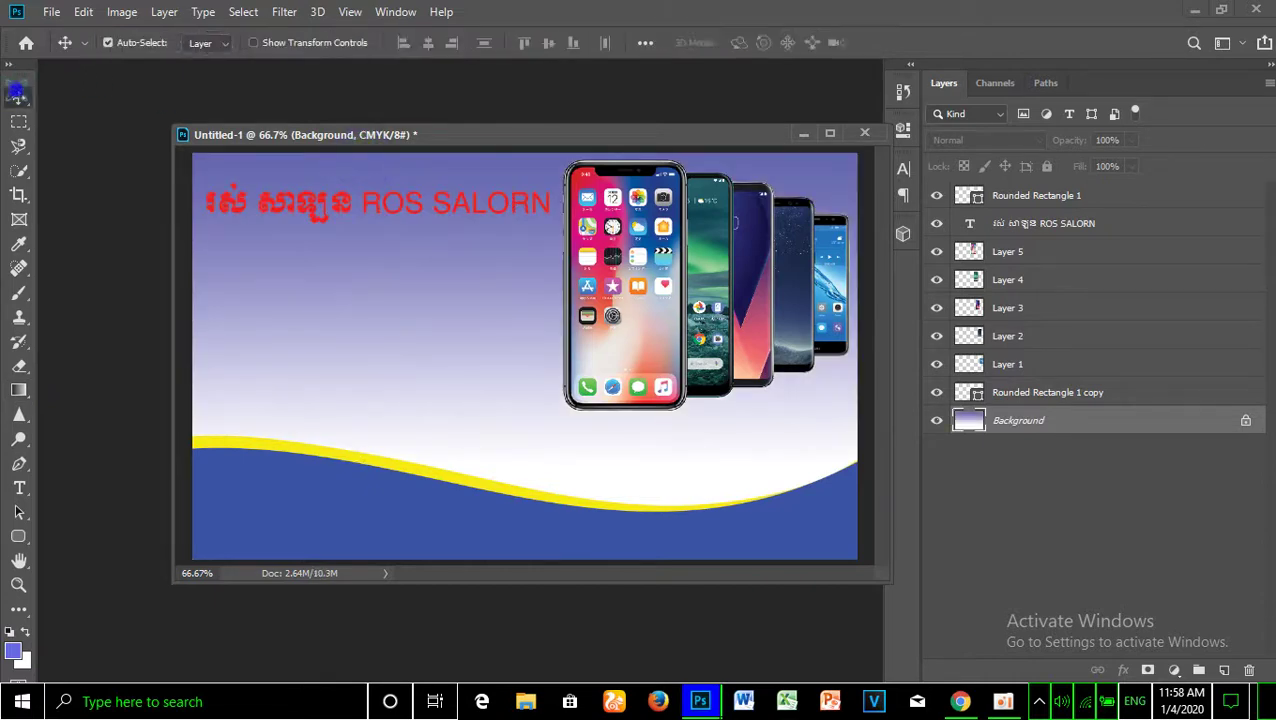
# Give the heading a drop shadow and 4 px white (ffffff) stroke, then highlight its Latin name words.
pyautogui.click(497, 218)
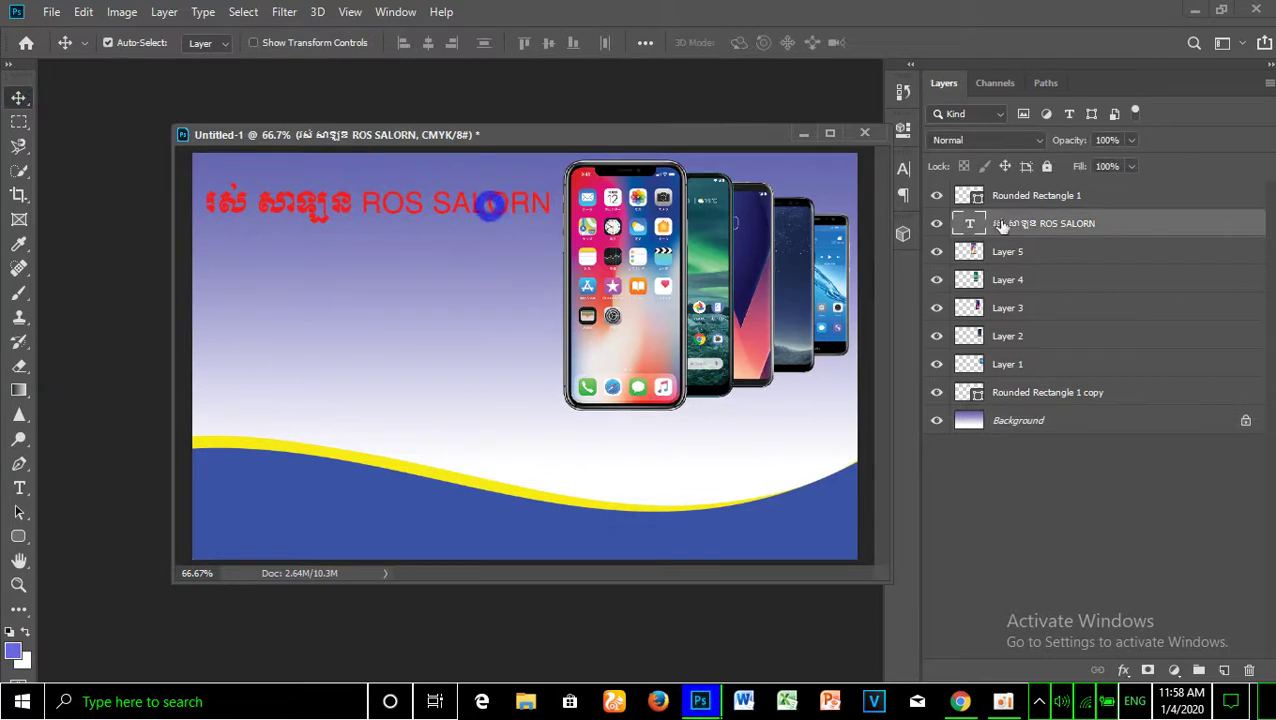
pyautogui.doubleClick(1261, 230)
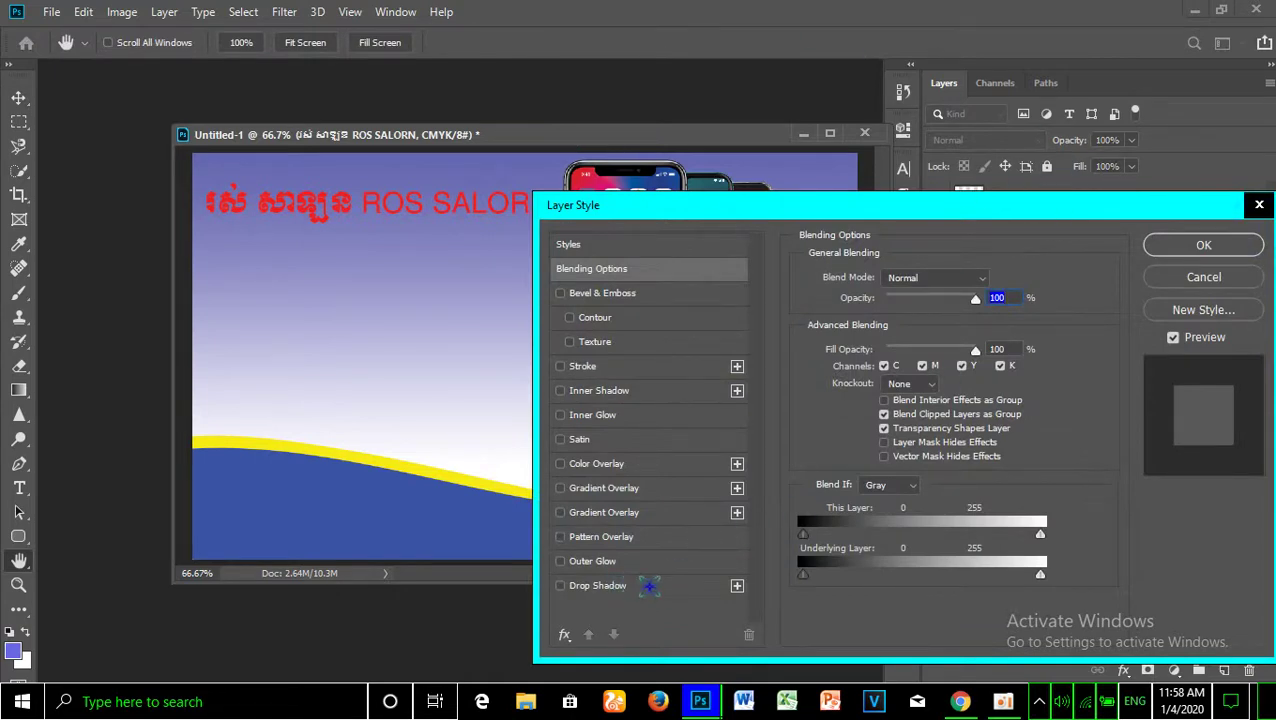
pyautogui.click(649, 587)
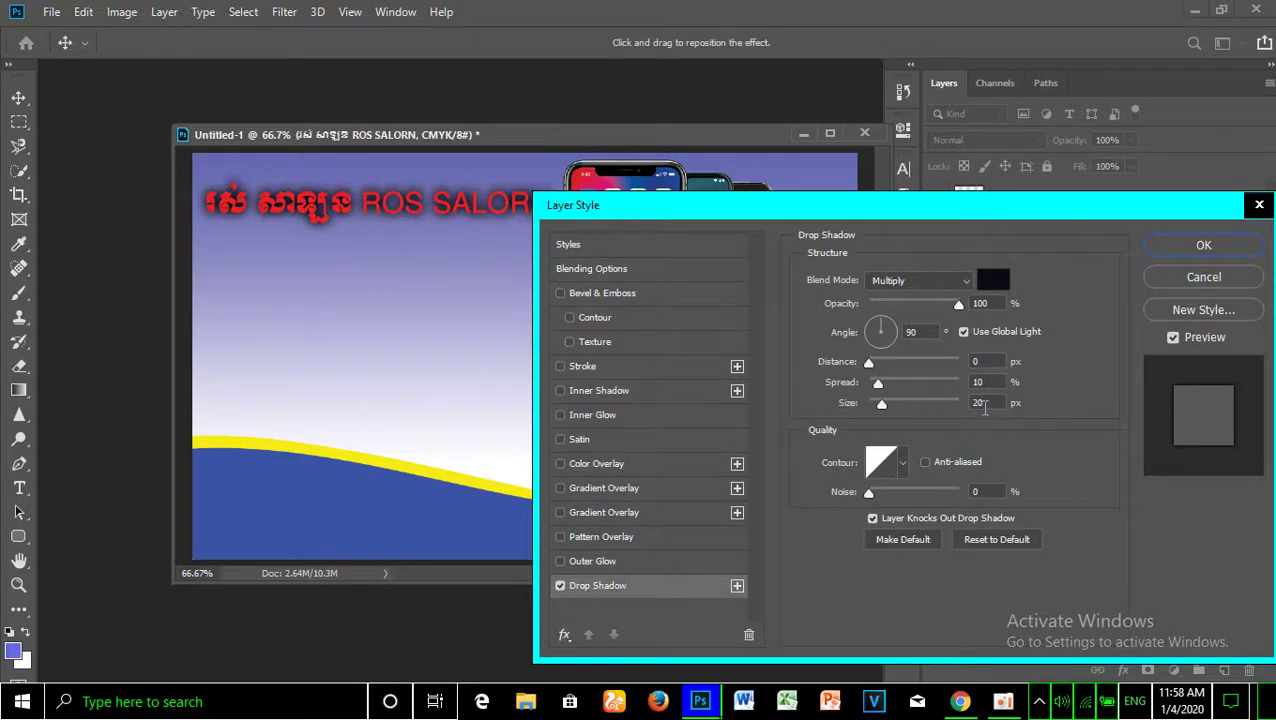
pyautogui.click(600, 366)
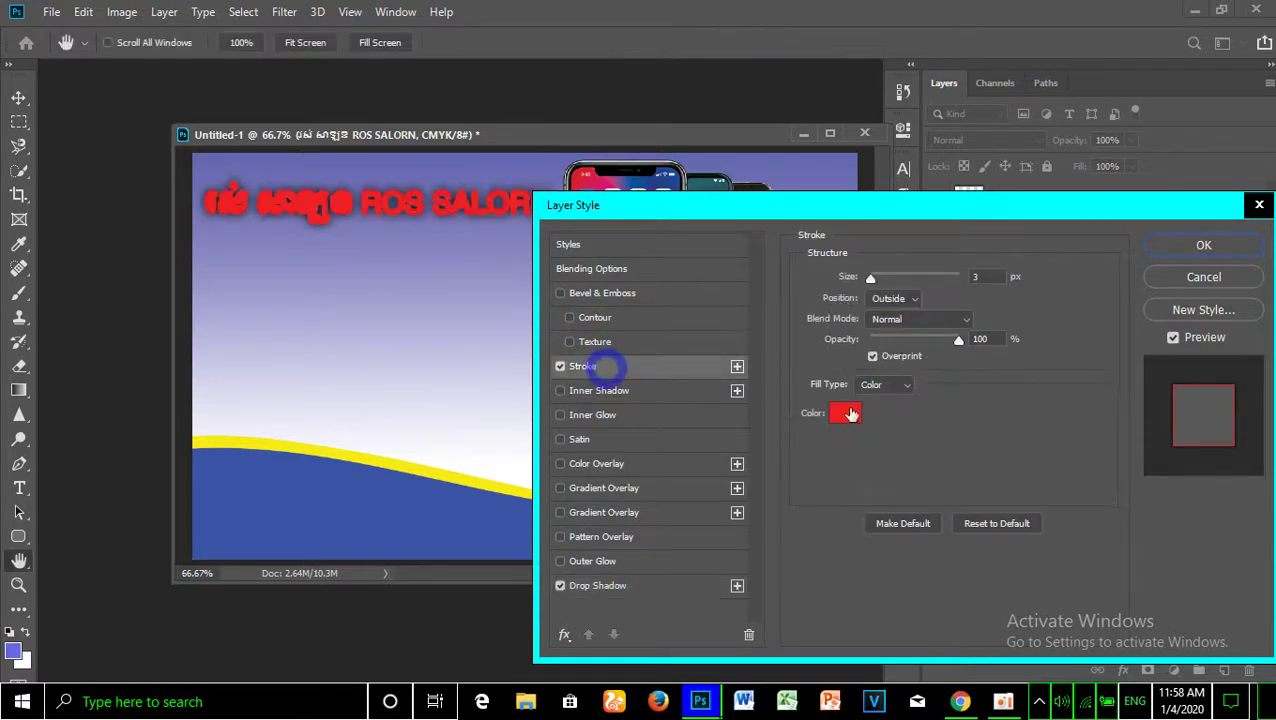
pyautogui.click(849, 414)
pyautogui.write('ffffff')
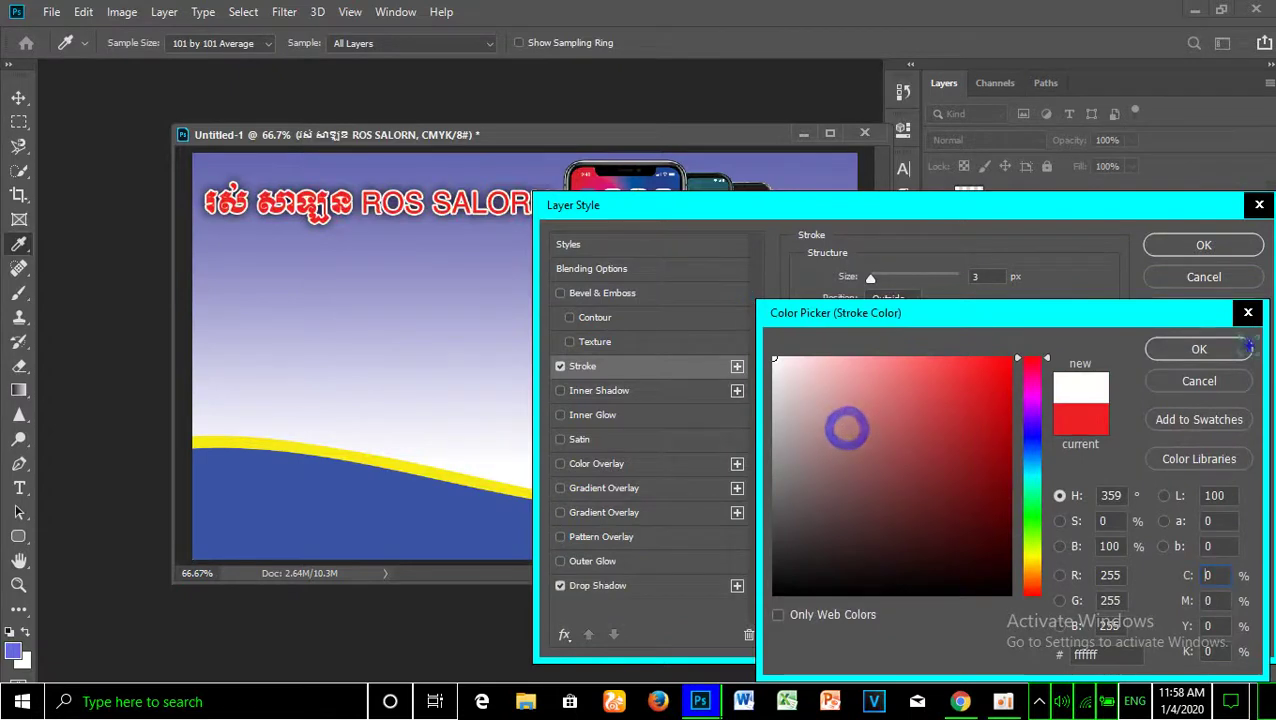
pyautogui.click(1247, 345)
pyautogui.doubleClick(992, 278)
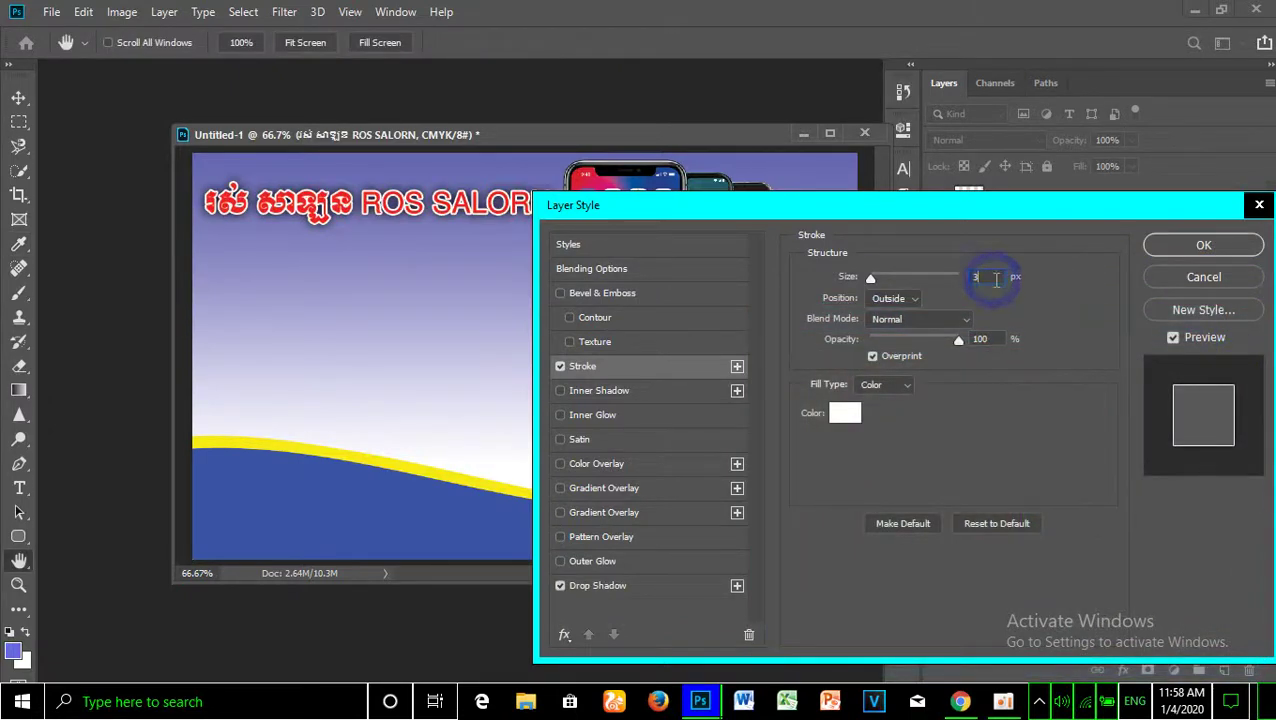
pyautogui.write('4')
pyautogui.doubleClick(990, 276)
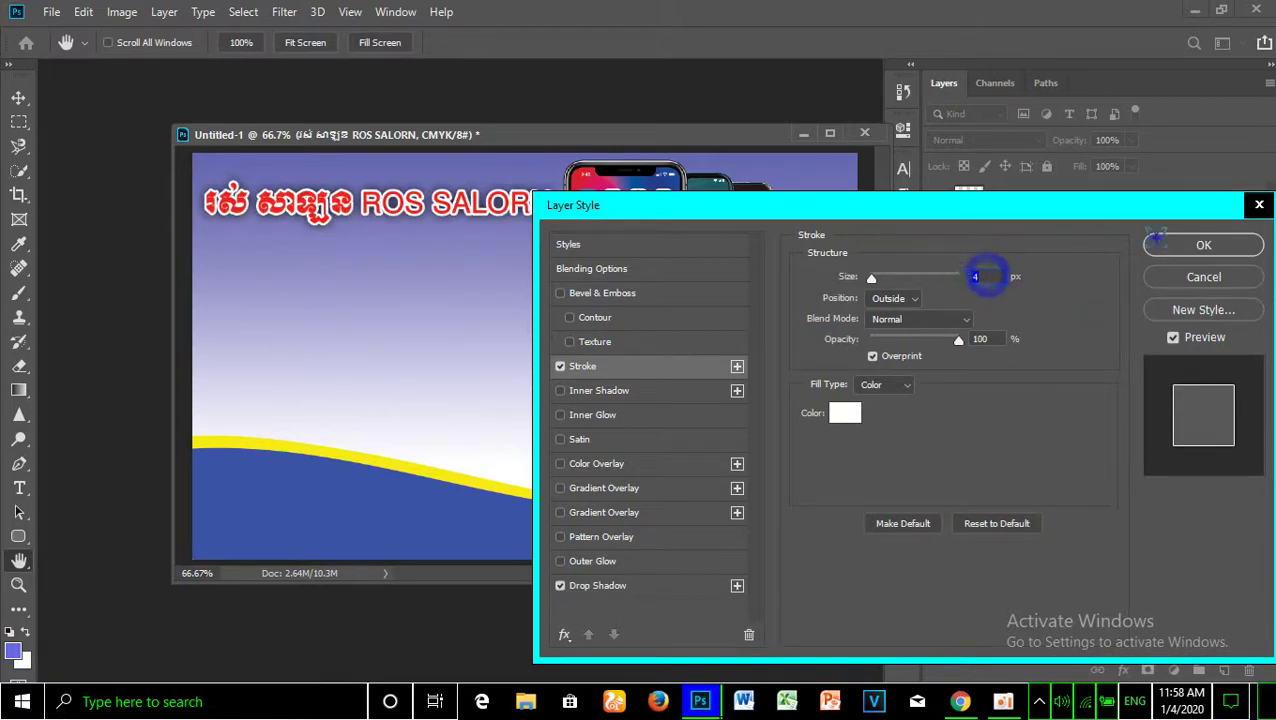
pyautogui.click(1203, 245)
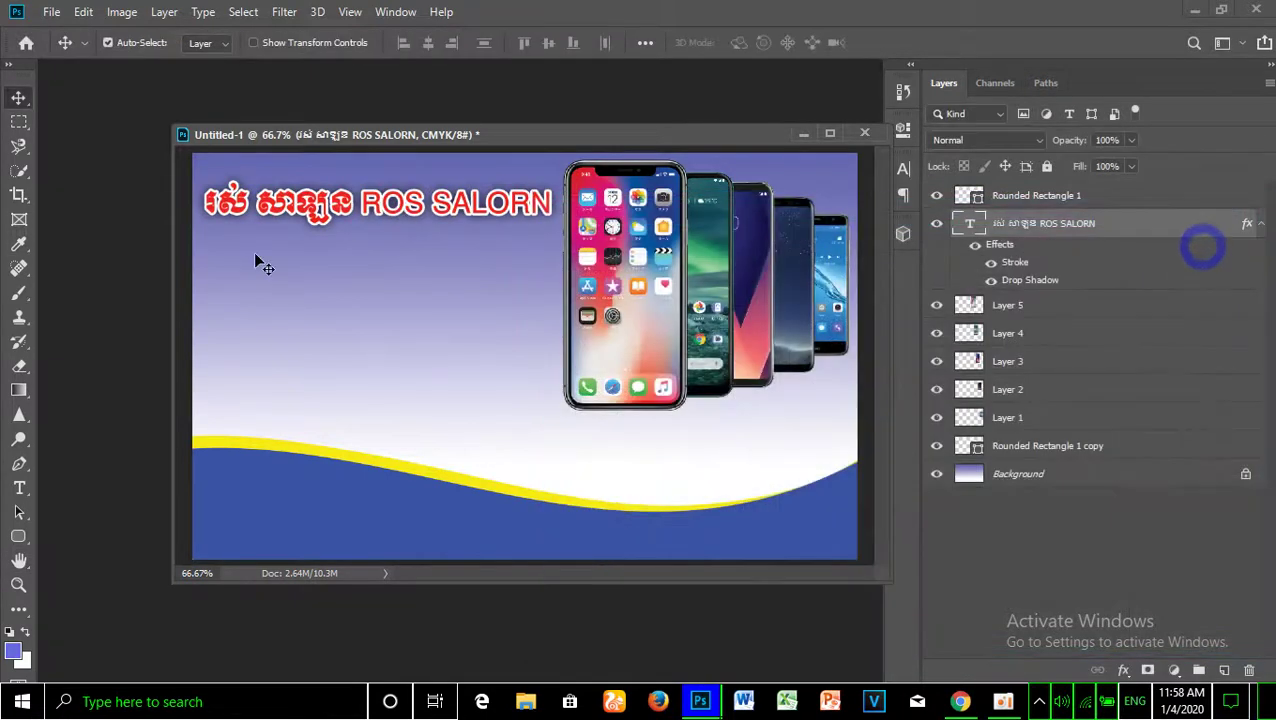
pyautogui.click(19, 487)
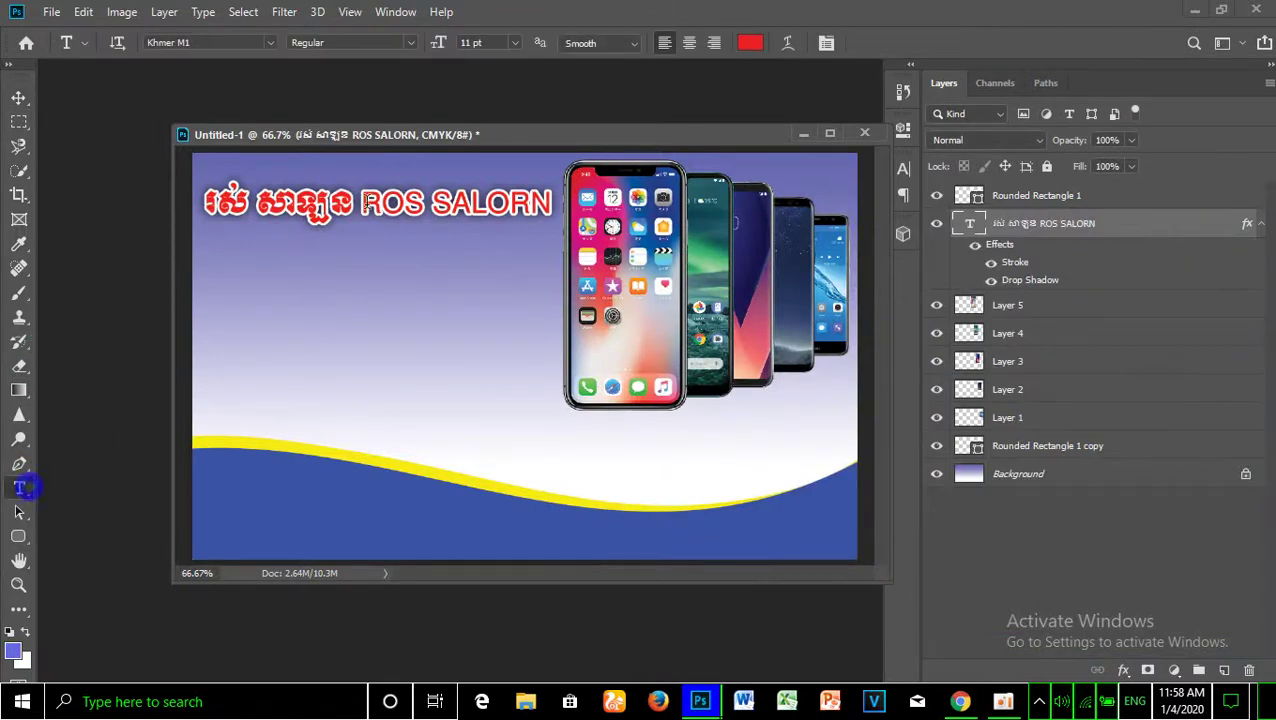
pyautogui.moveTo(360, 203); pyautogui.dragTo(545, 200)
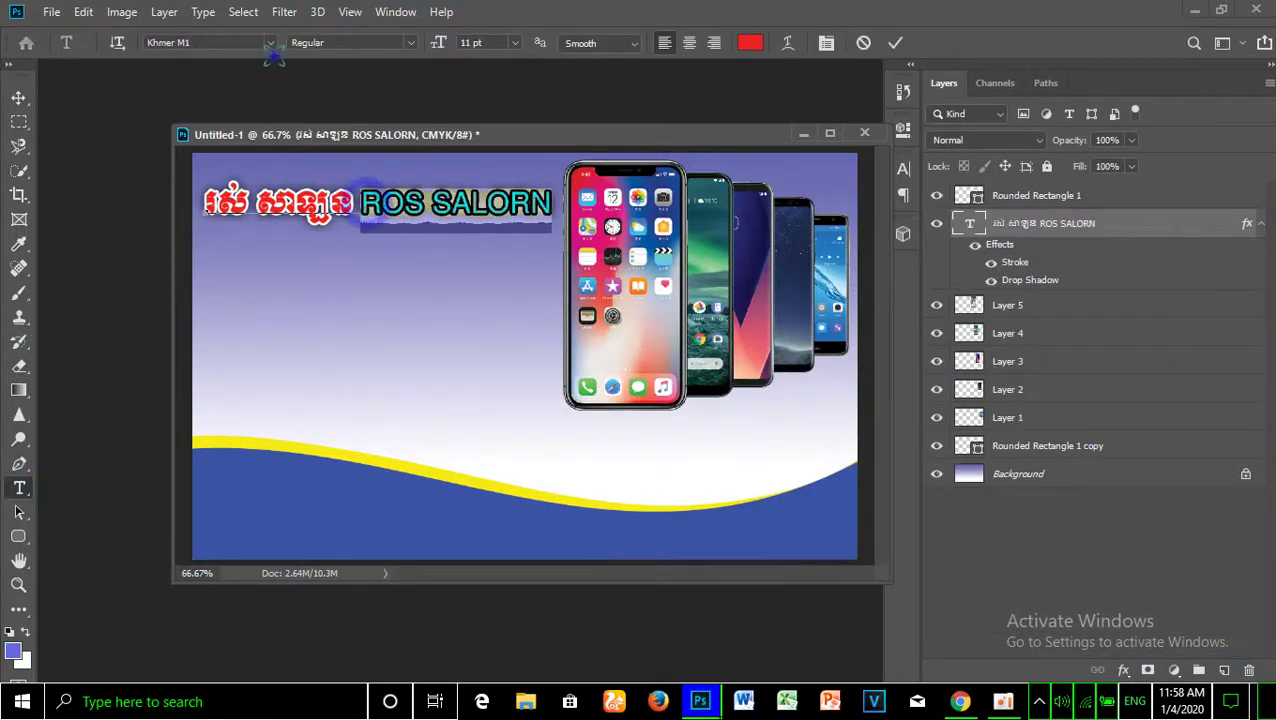
# Set the highlighted Latin name words in the AKbalthom Seoul font.
pyautogui.click(268, 42)
pyautogui.click(420, 117)
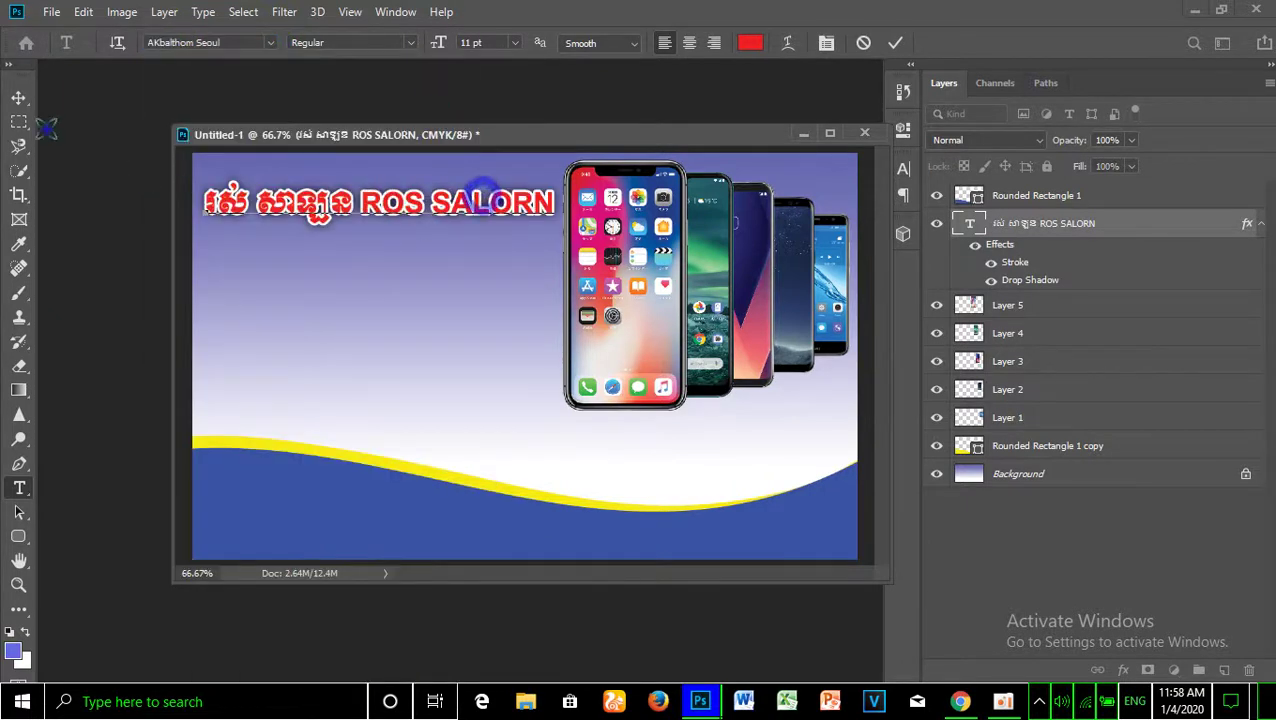
pyautogui.click(19, 97)
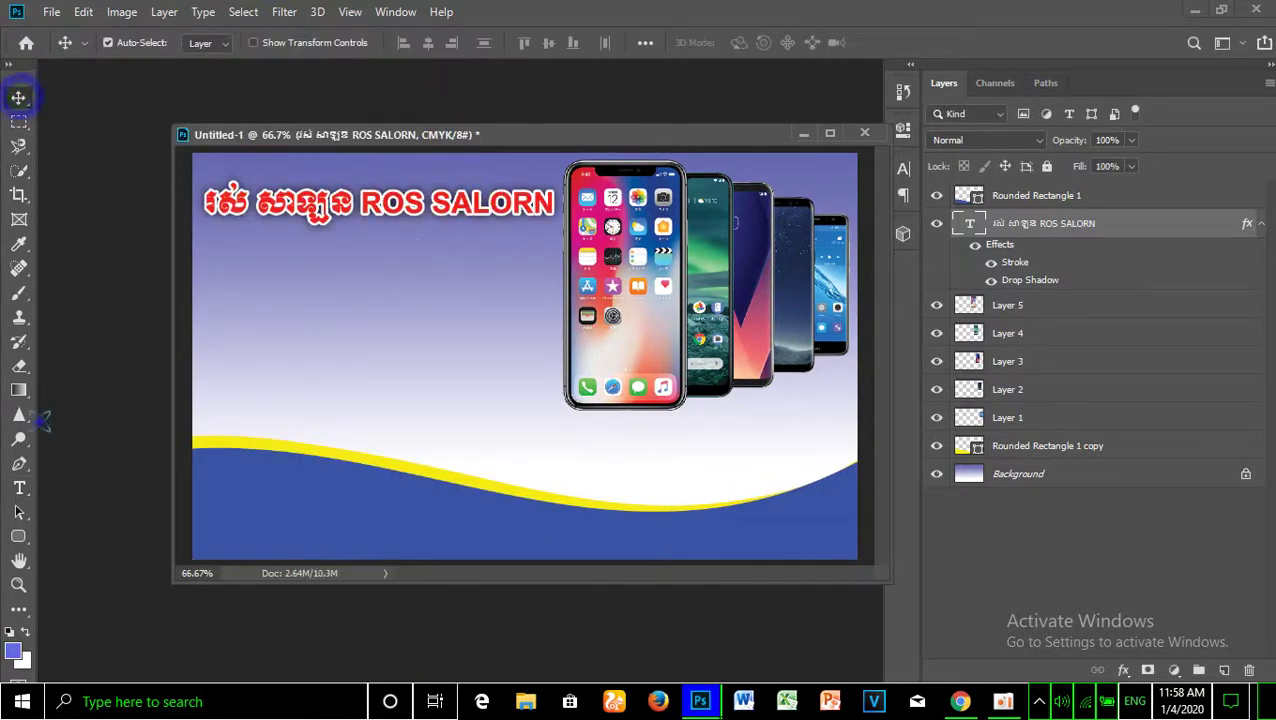
# Add a red Khmer services line starting 'សេវាកម្មយើង' beneath the headline at left.
pyautogui.click(19, 487)
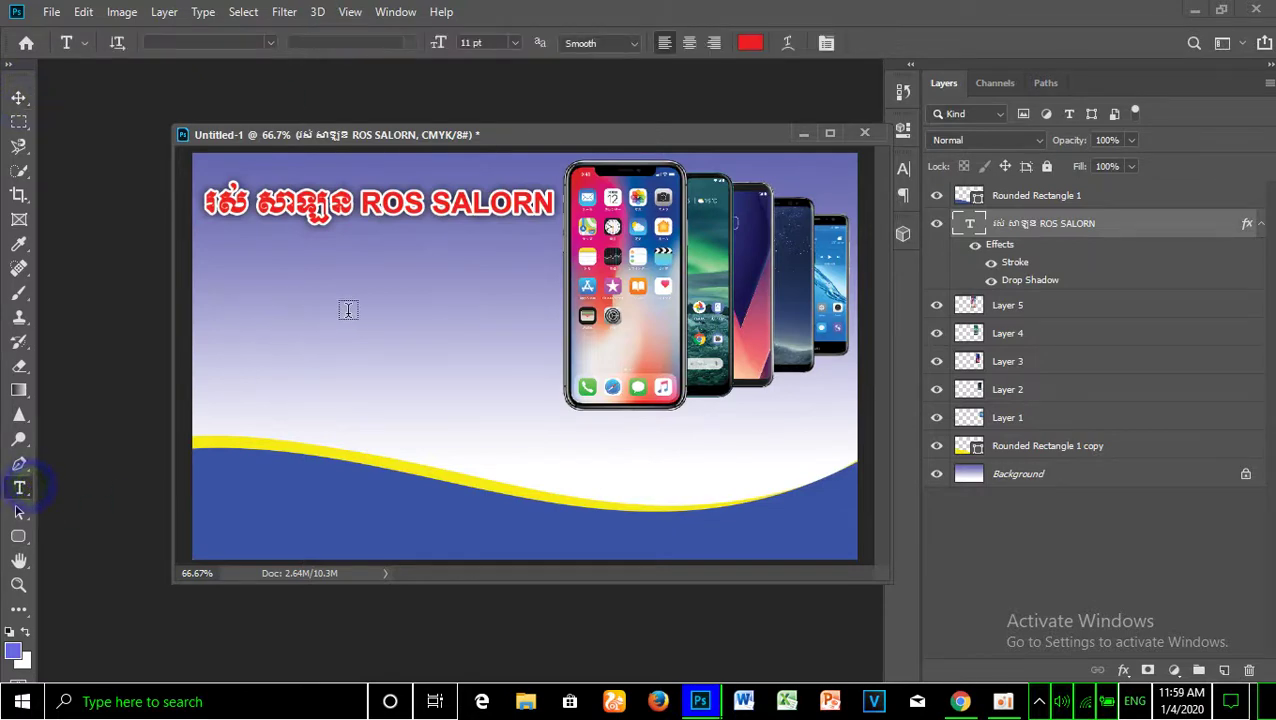
pyautogui.click(385, 309)
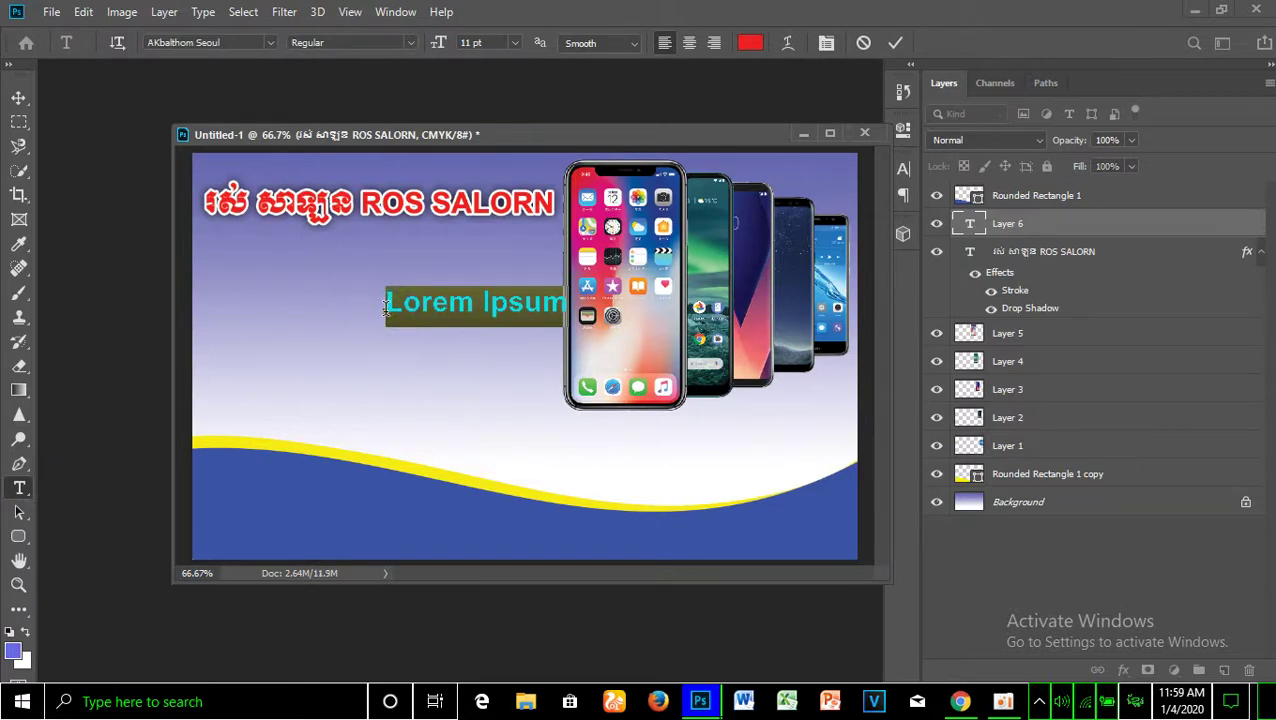
pyautogui.write('ភ')
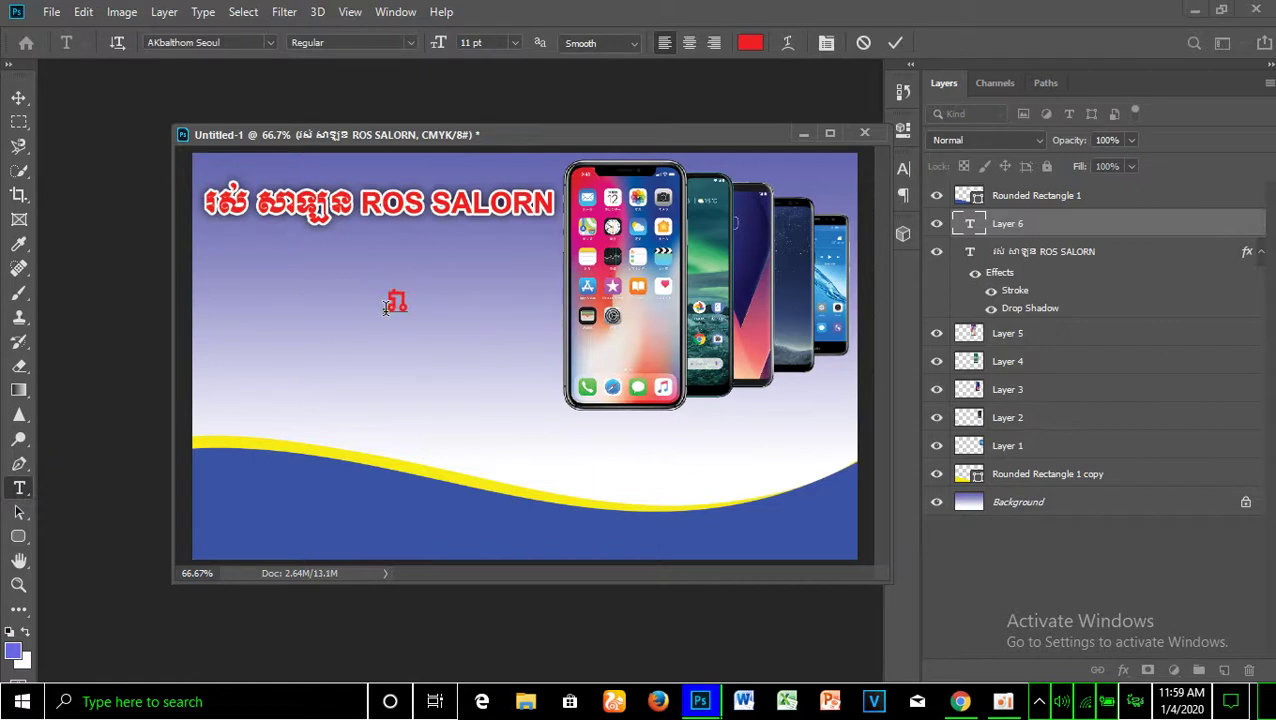
pyautogui.press('BackSpace')
pyautogui.write('សេ')
pyautogui.write('វាកម្ម')
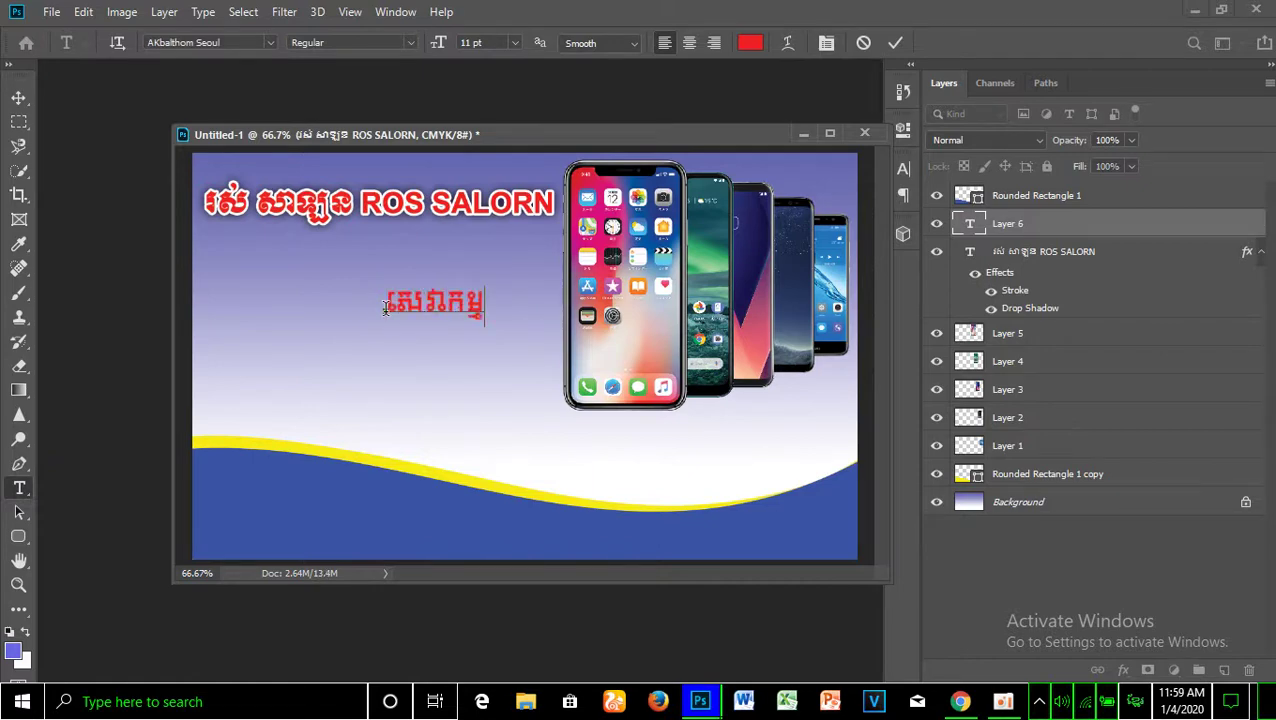
pyautogui.write('យើងខ្ញុំមាន')
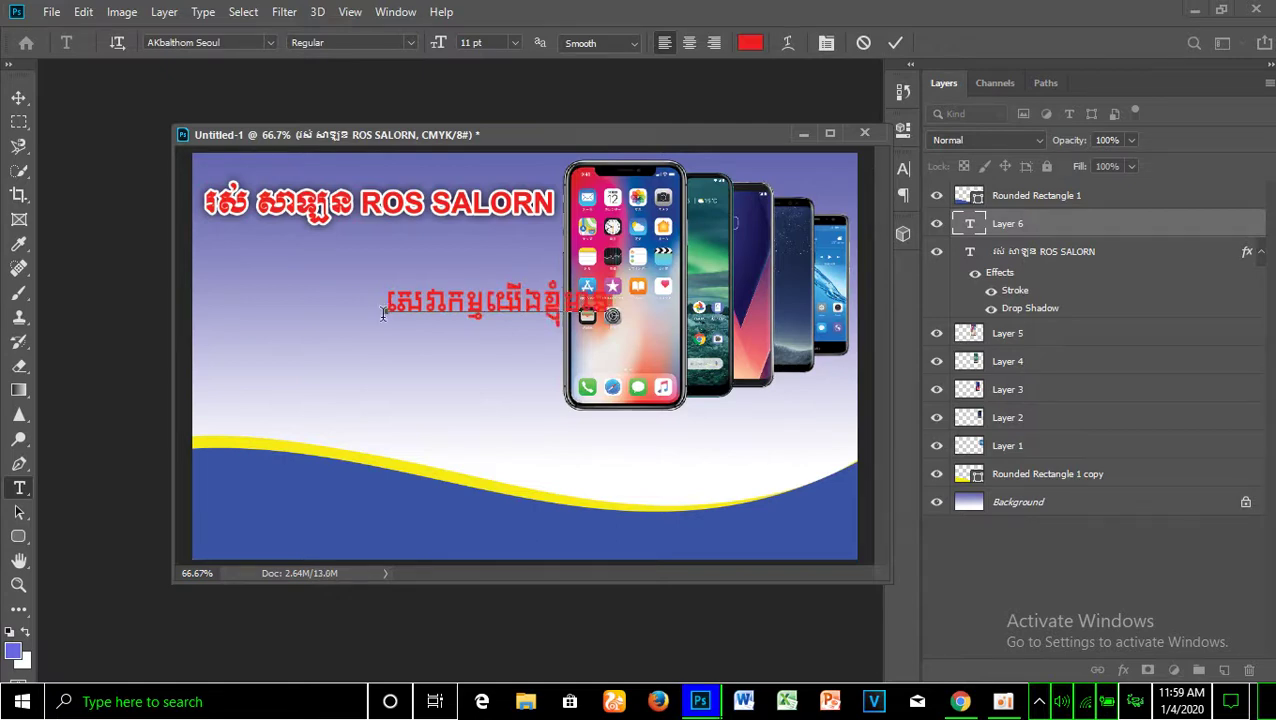
pyautogui.moveTo(420, 375); pyautogui.dragTo(282, 360)
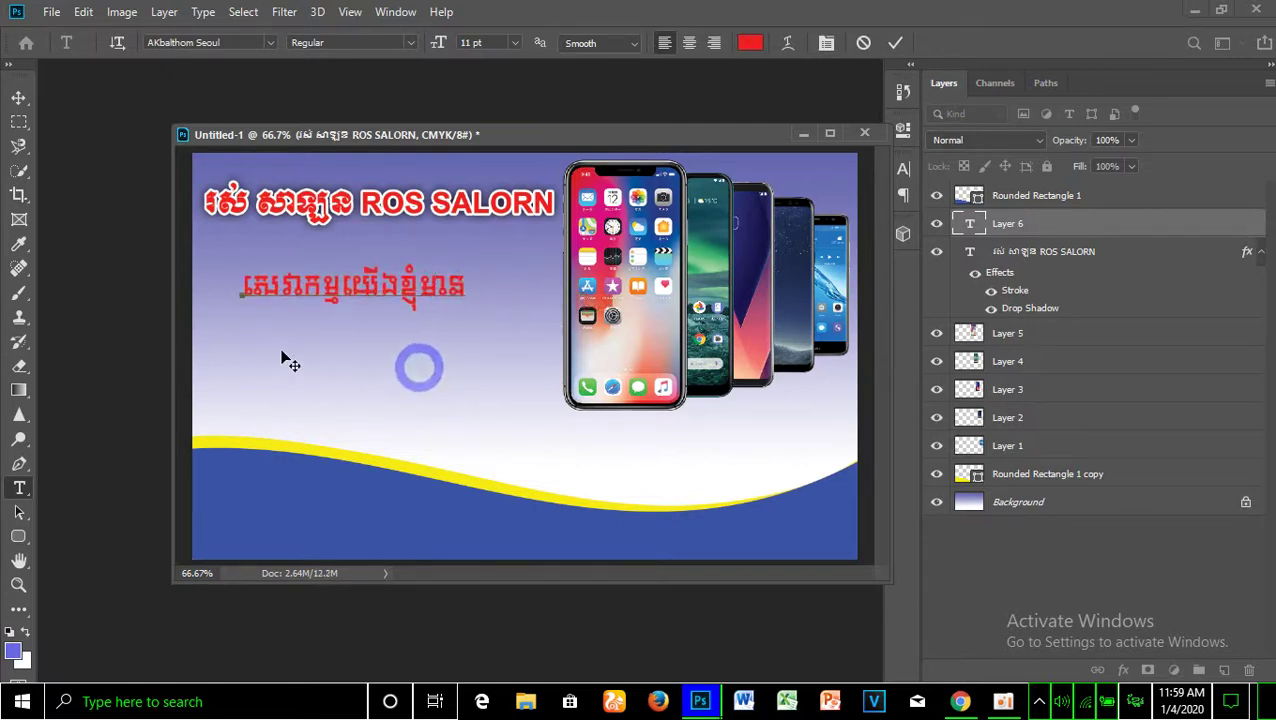
pyautogui.write('ទទួល')
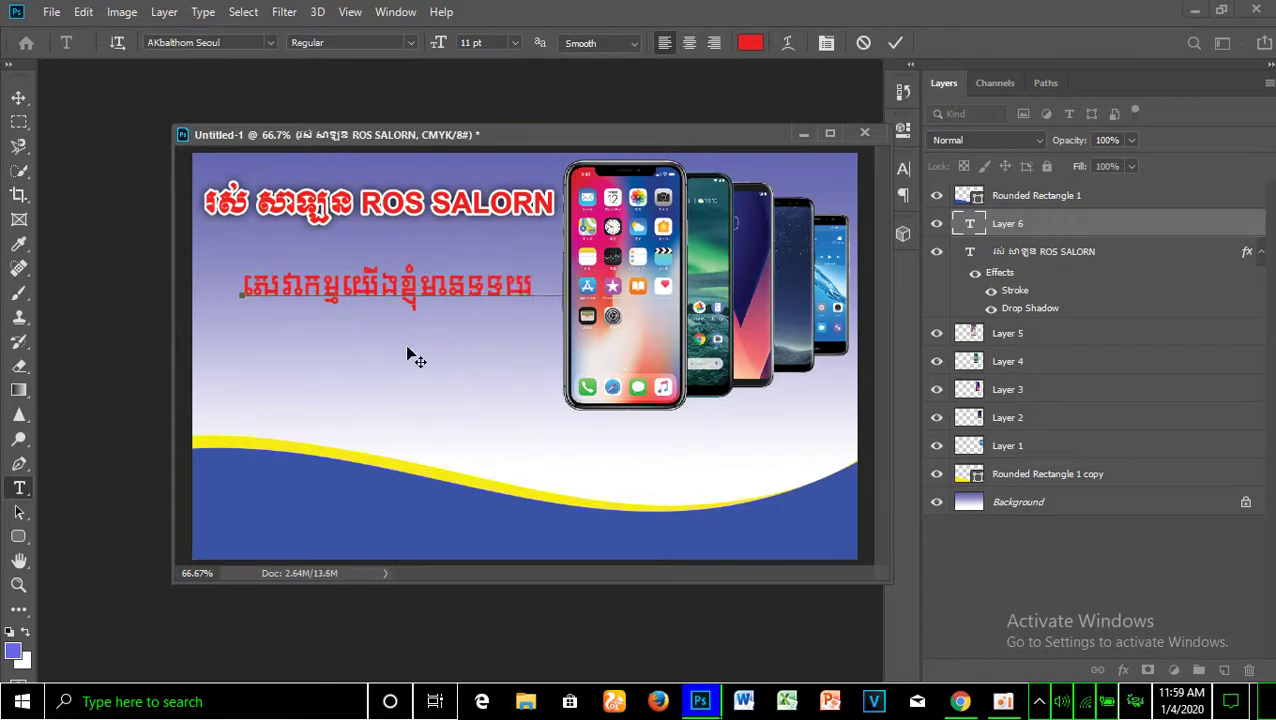
pyautogui.write('ួល')
pyautogui.write('ួស')
pyautogui.click(407, 348)
pyautogui.write('ជុល')
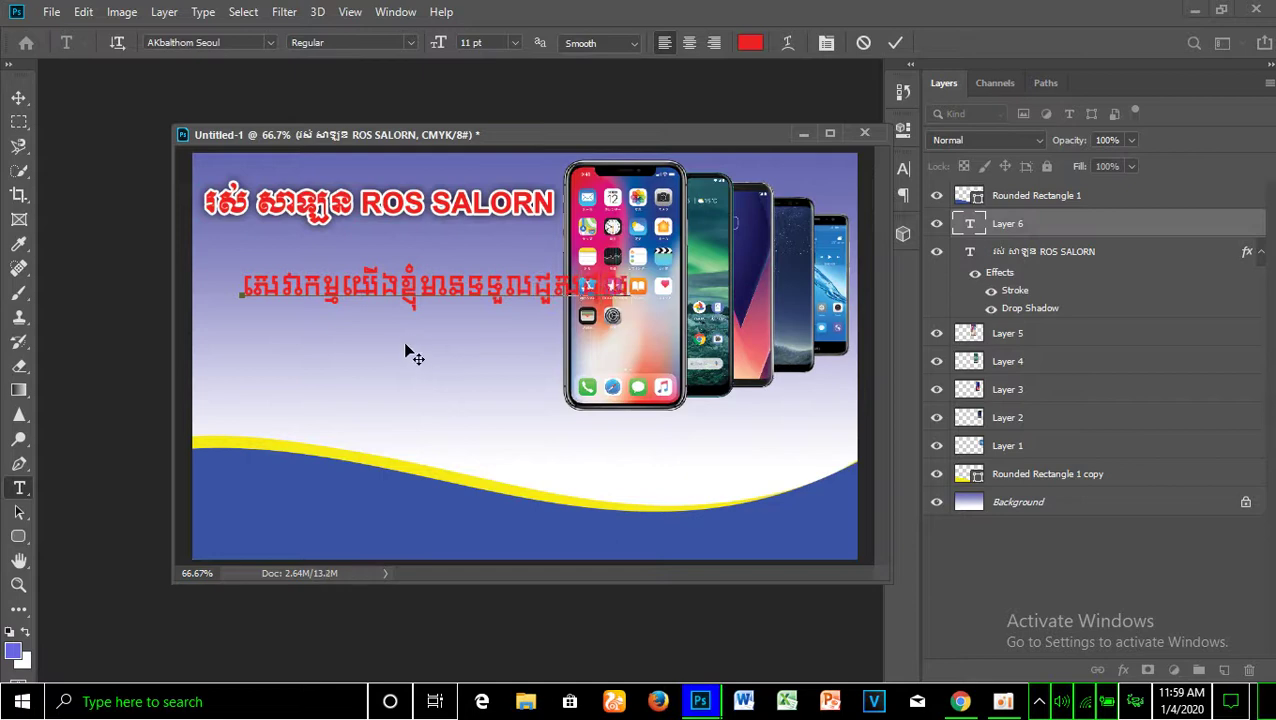
pyautogui.moveTo(498, 127); pyautogui.dragTo(535, 132)
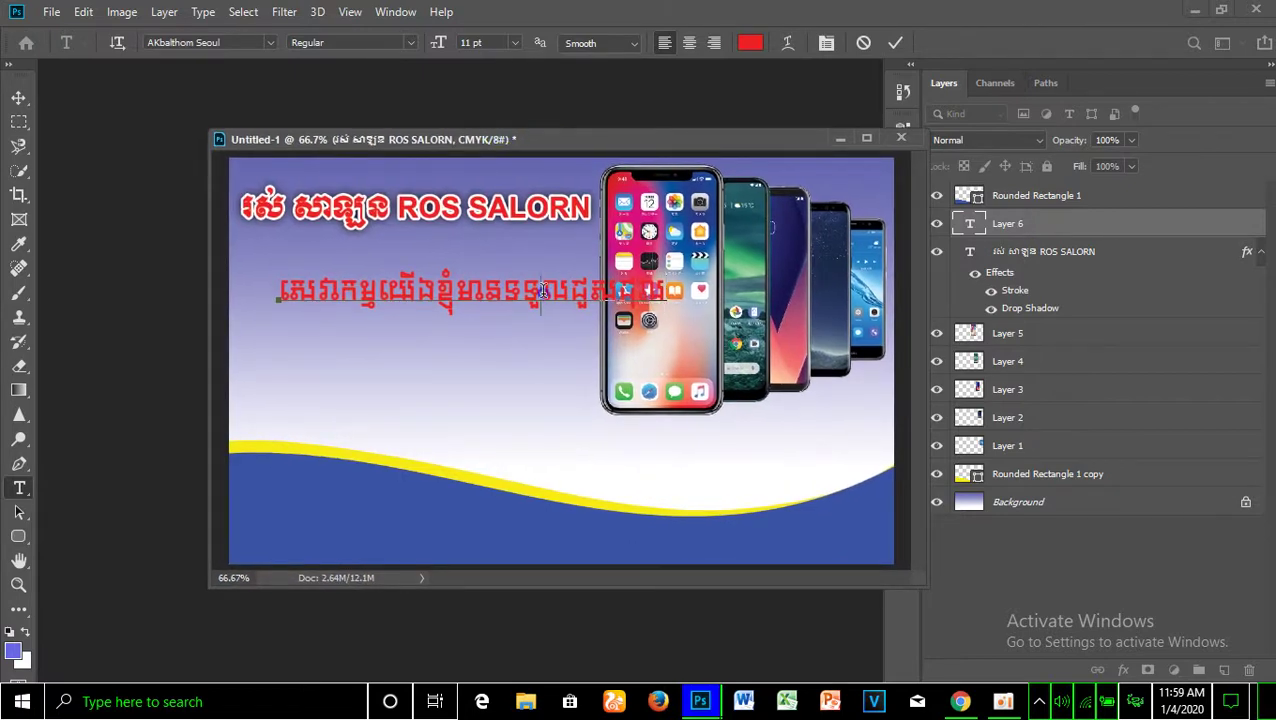
pyautogui.doubleClick(540, 293)
pyautogui.click(270, 42)
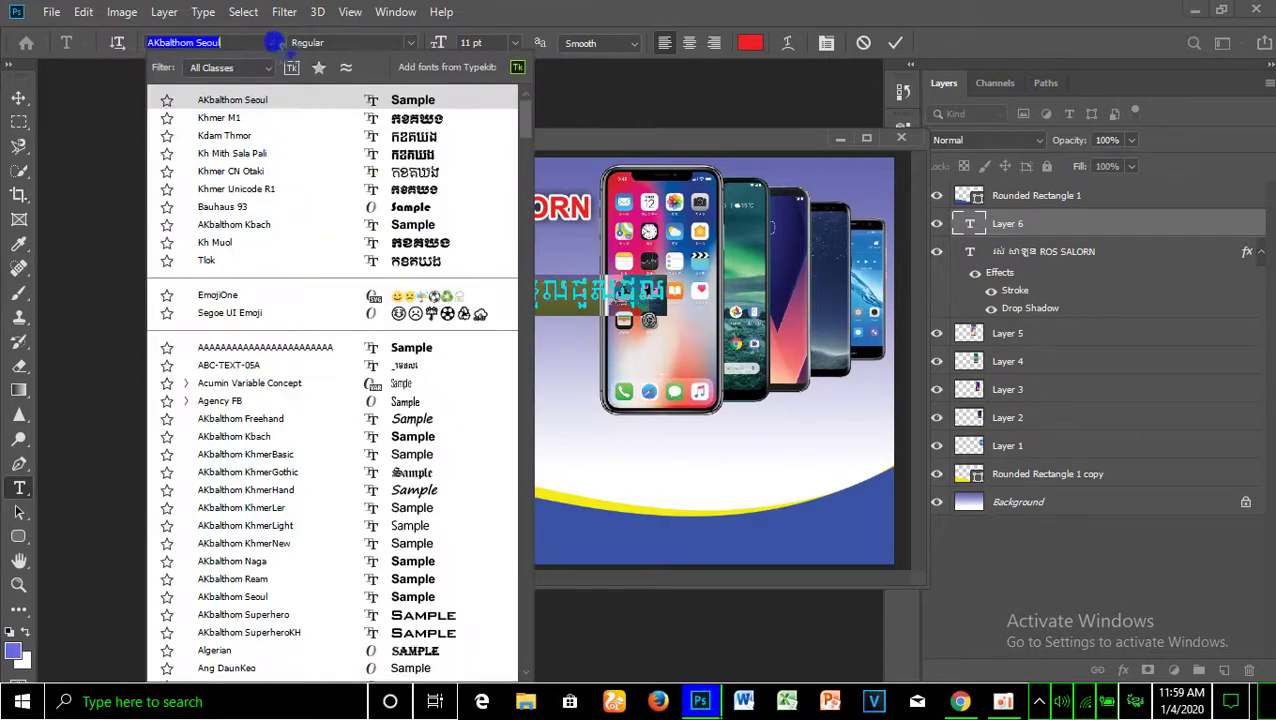
# Restyle the Khmer services line in Kdam Thmor at 8 pt and nudge it into place.
pyautogui.click(370, 135)
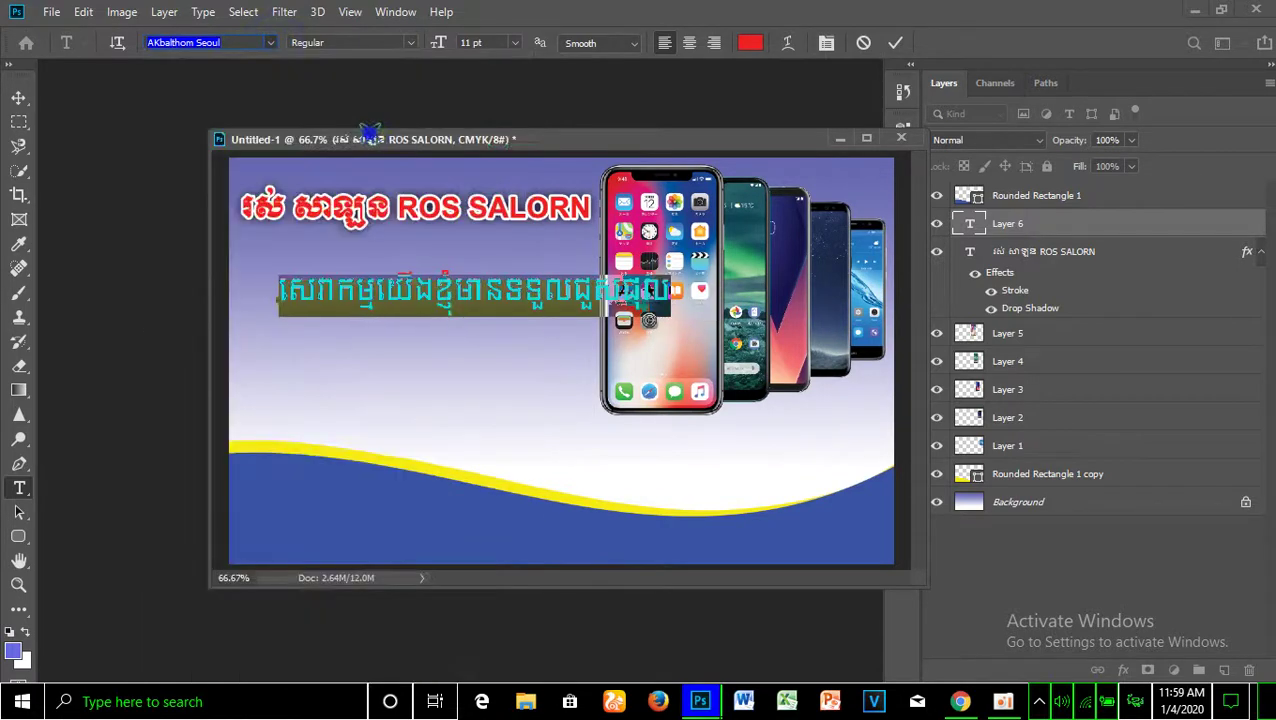
pyautogui.click(586, 292)
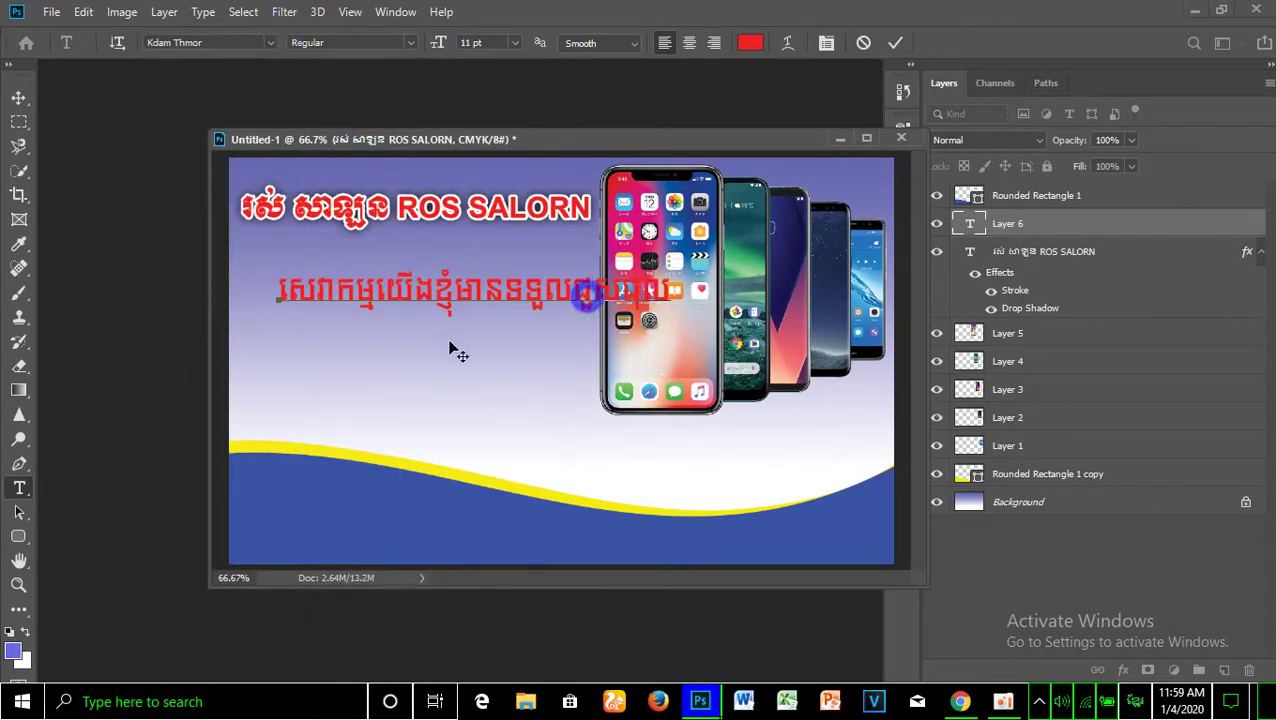
pyautogui.moveTo(446, 341); pyautogui.dragTo(420, 328)
pyautogui.tripleClick(483, 280)
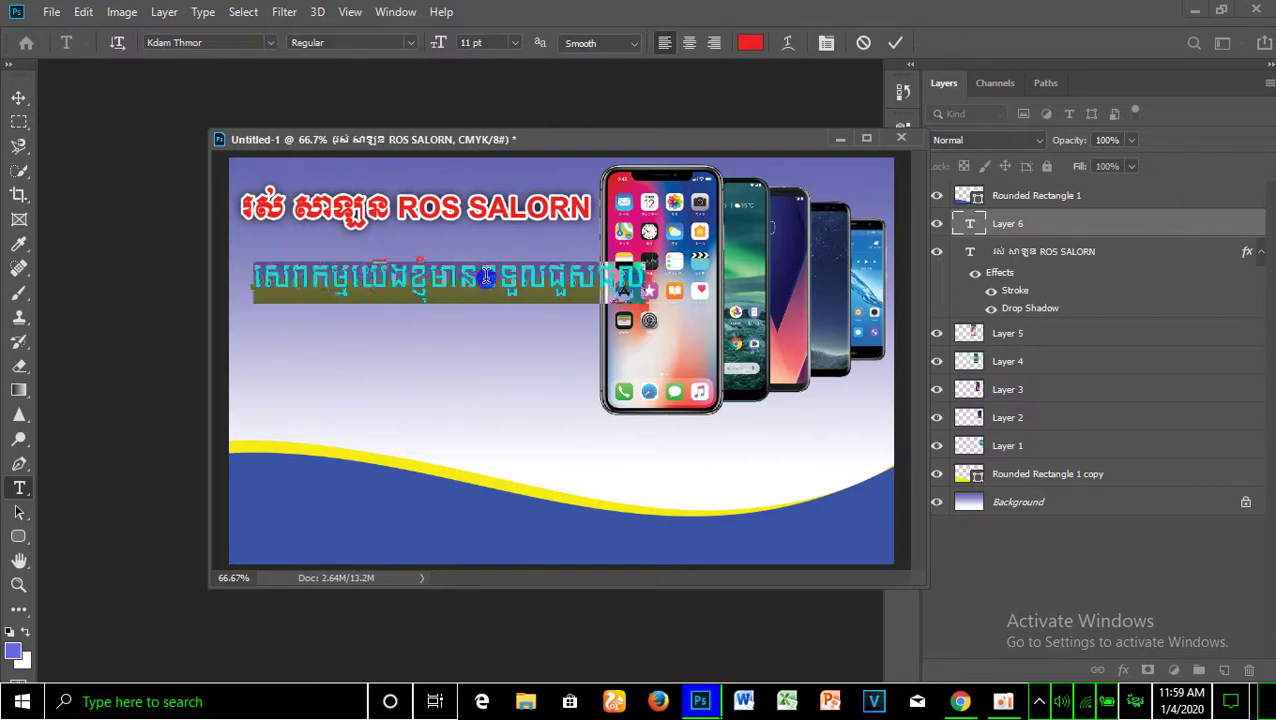
pyautogui.click(513, 42)
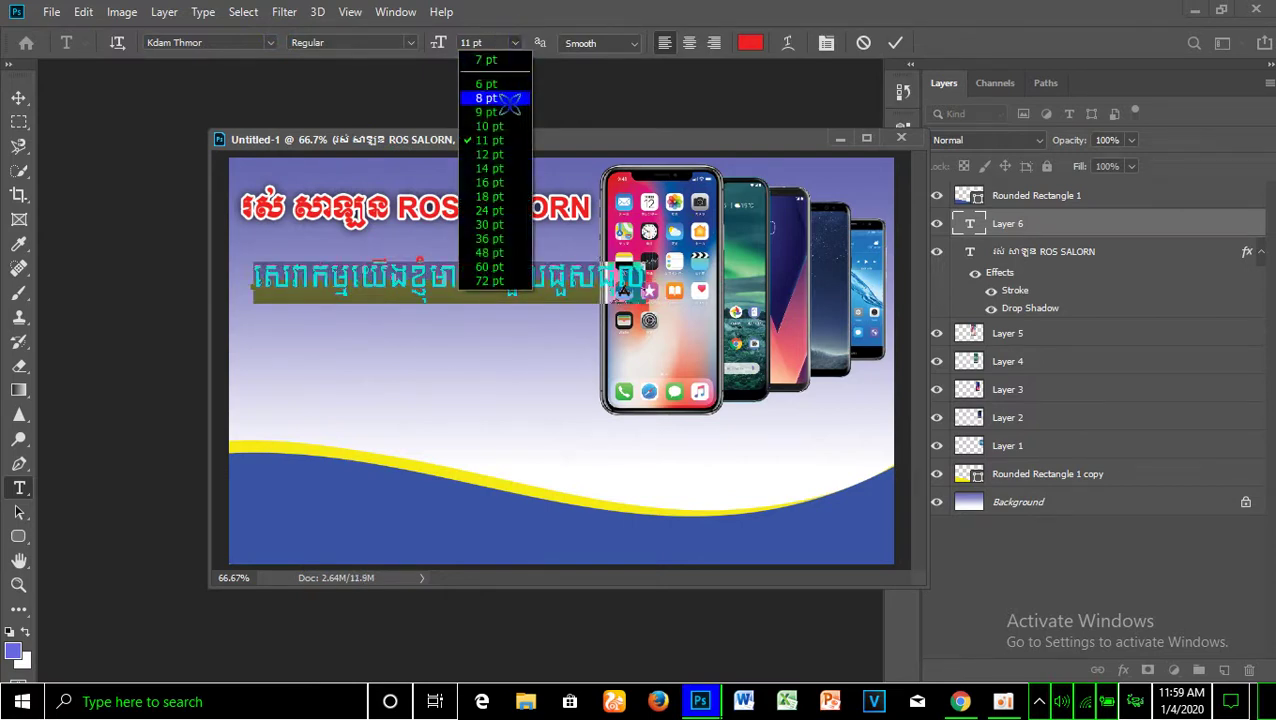
pyautogui.click(510, 104)
pyautogui.click(508, 274)
pyautogui.moveTo(498, 287); pyautogui.dragTo(505, 313)
# Continue the services text onto a second line ending in '៖' and select both lines.
pyautogui.click(537, 271)
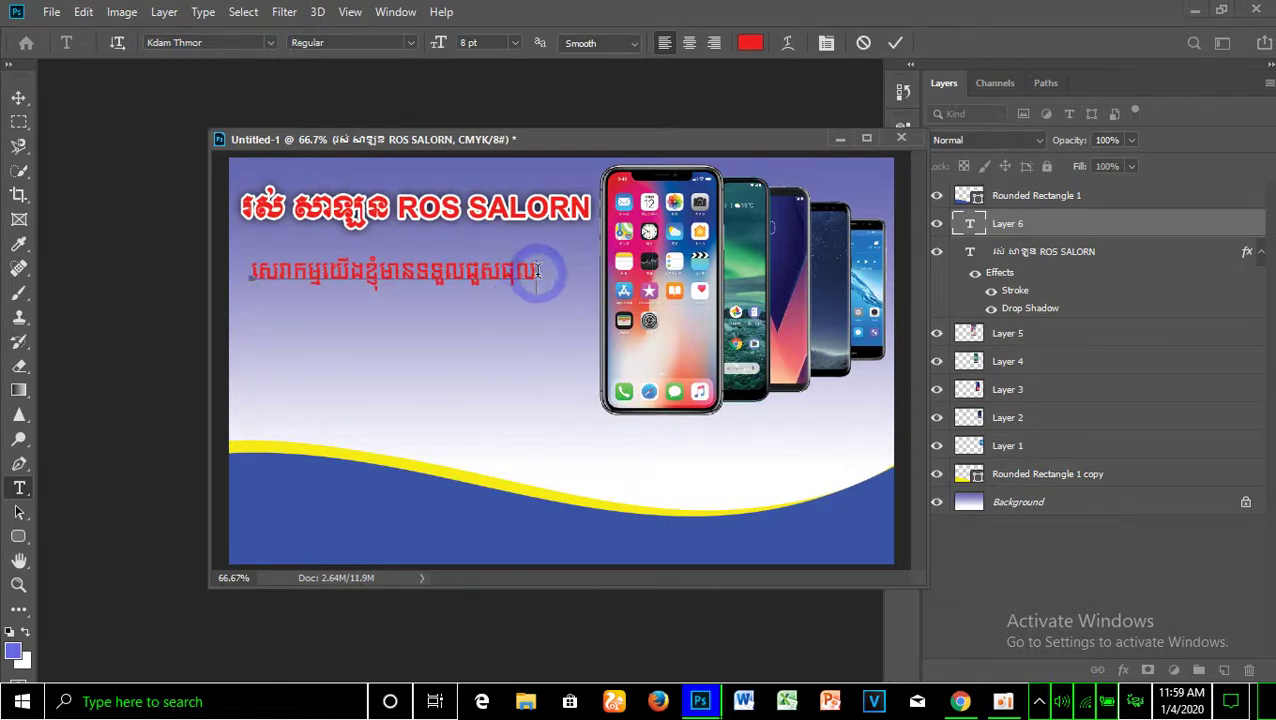
pyautogui.press('Return')
pyautogui.write('ទូរស័ព្ទដៃគ្រប់ប្រេក')
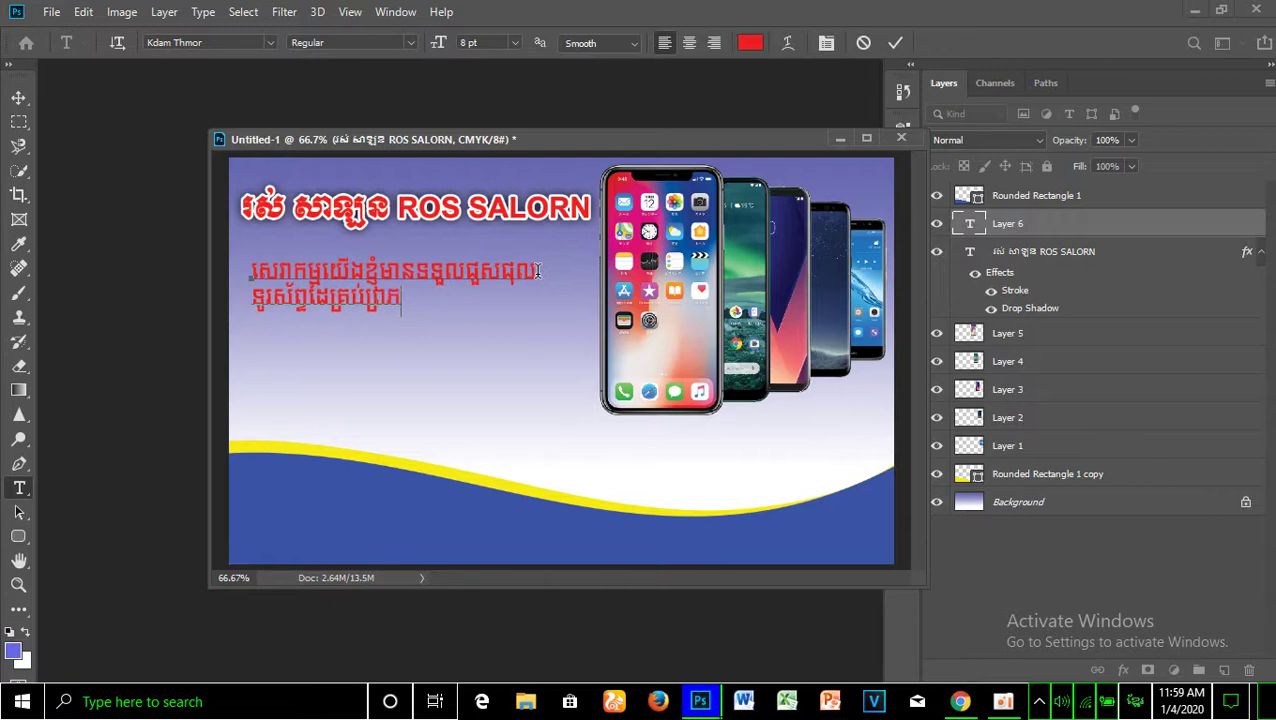
pyautogui.press('BackSpace')
pyautogui.press('BackSpace')
pyautogui.press('BackSpace')
pyautogui.press('BackSpace')
pyautogui.press('BackSpace')
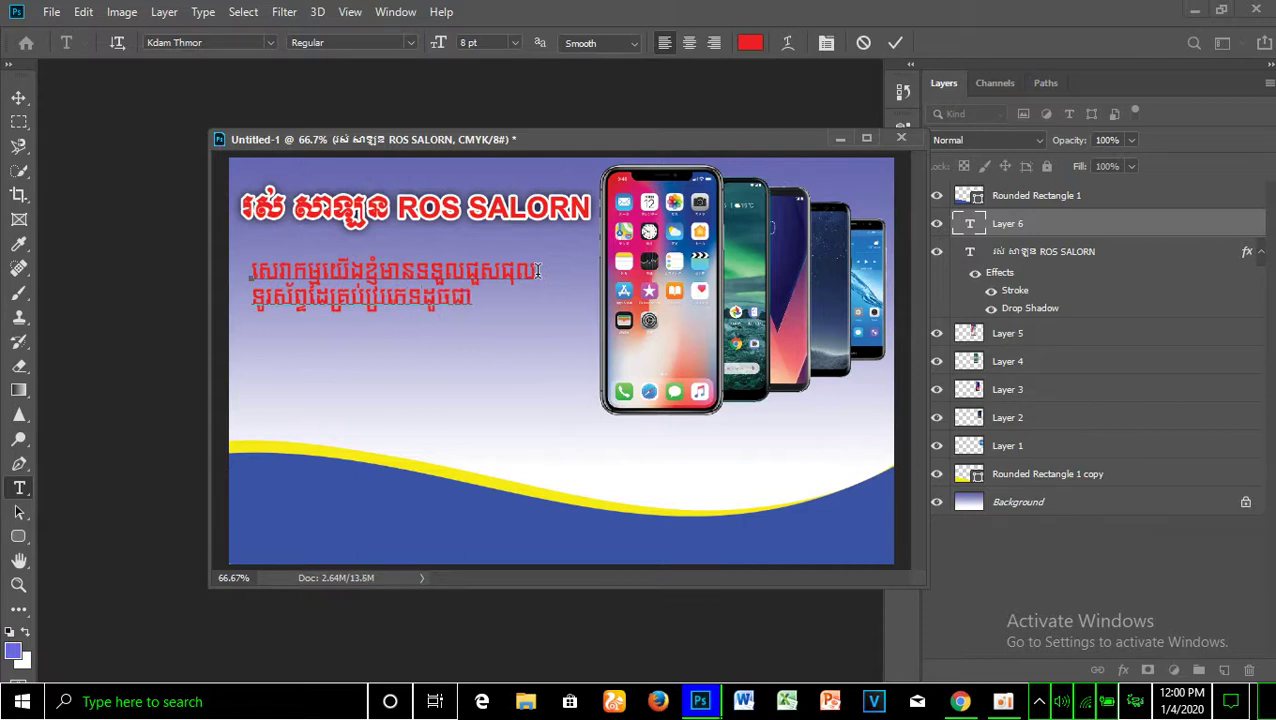
pyautogui.write('៖')
pyautogui.moveTo(511, 333); pyautogui.dragTo(516, 349)
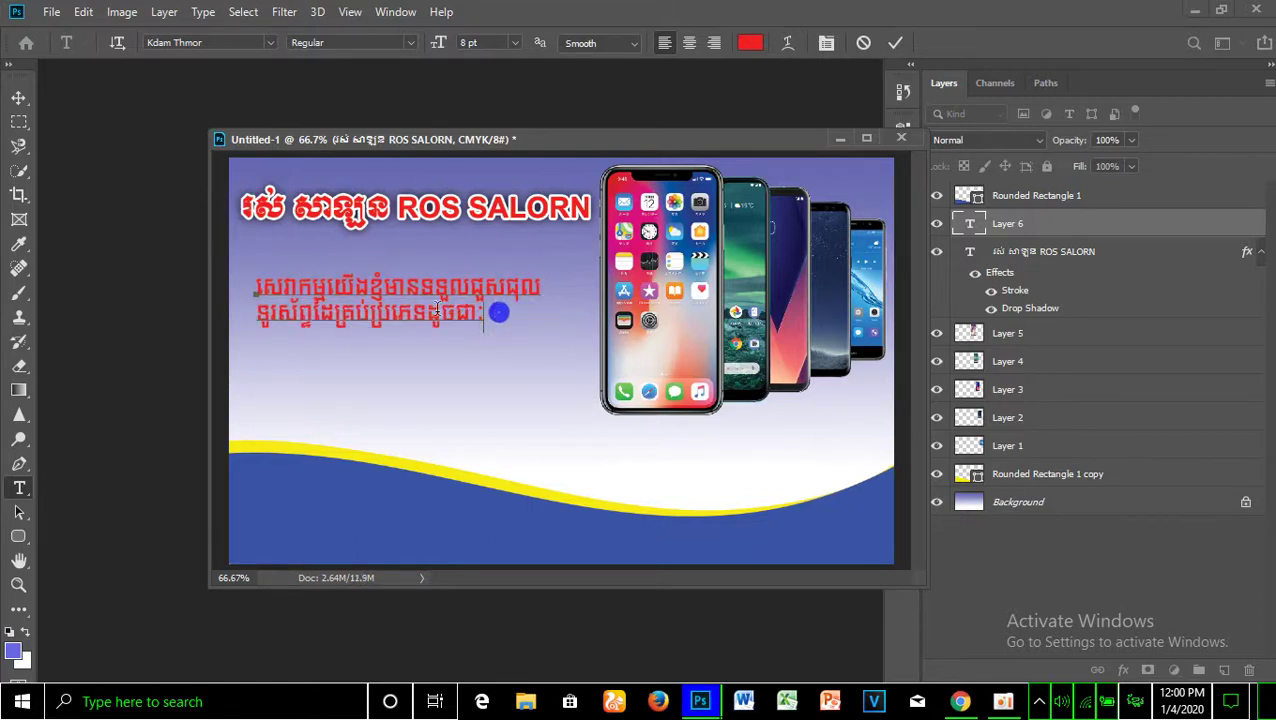
pyautogui.moveTo(498, 312); pyautogui.dragTo(256, 282)
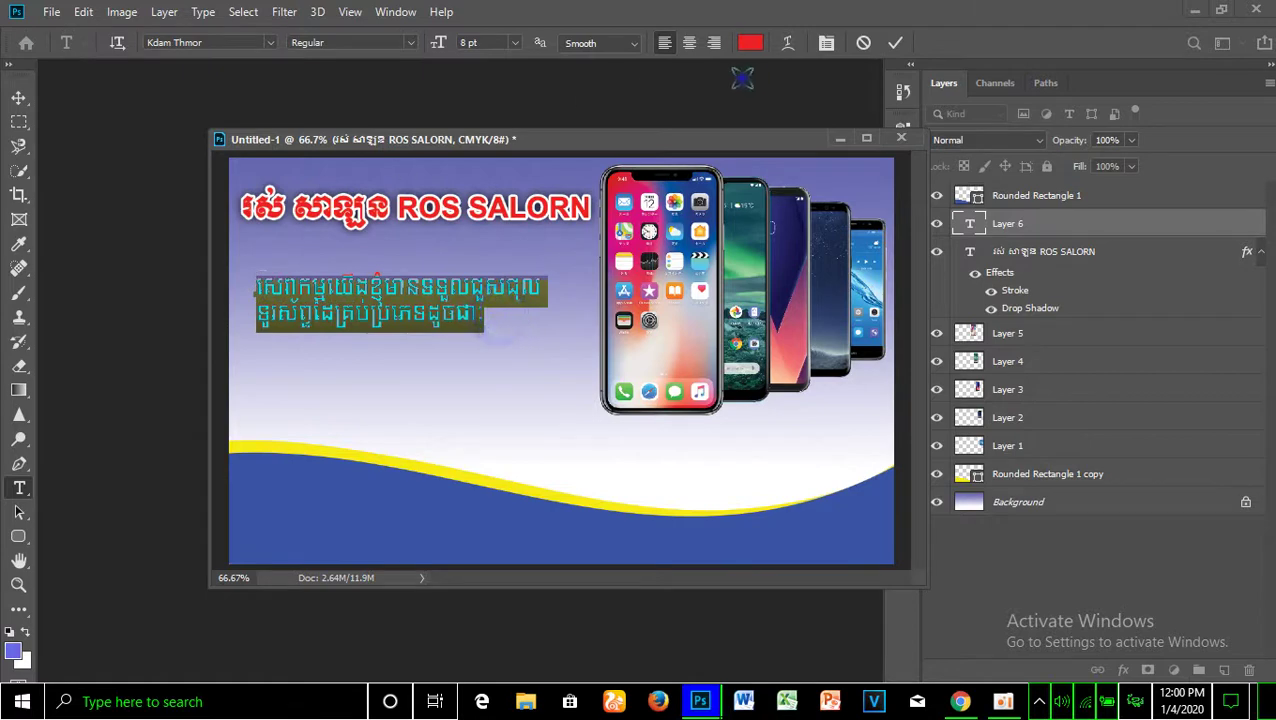
pyautogui.click(826, 42)
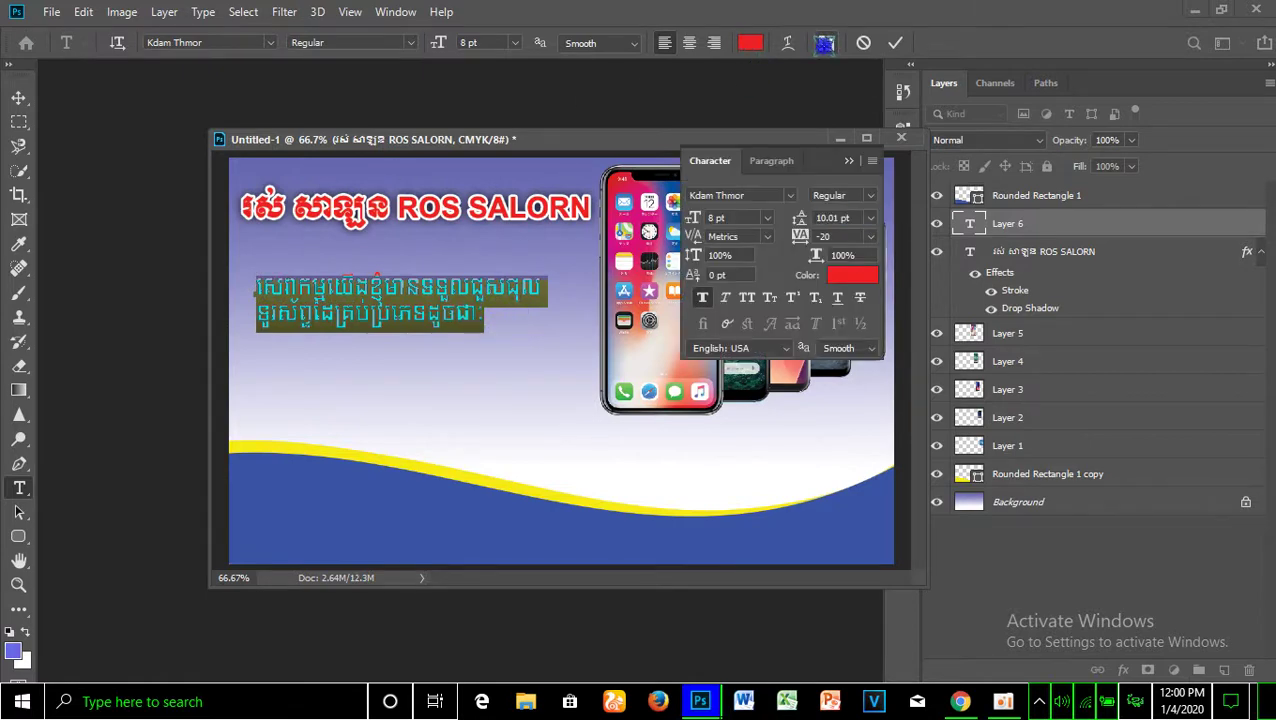
# Set the leading of the two Khmer lines to 16.01 pt.
pyautogui.click(801, 217)
pyautogui.moveTo(801, 217); pyautogui.dragTo(805, 218)
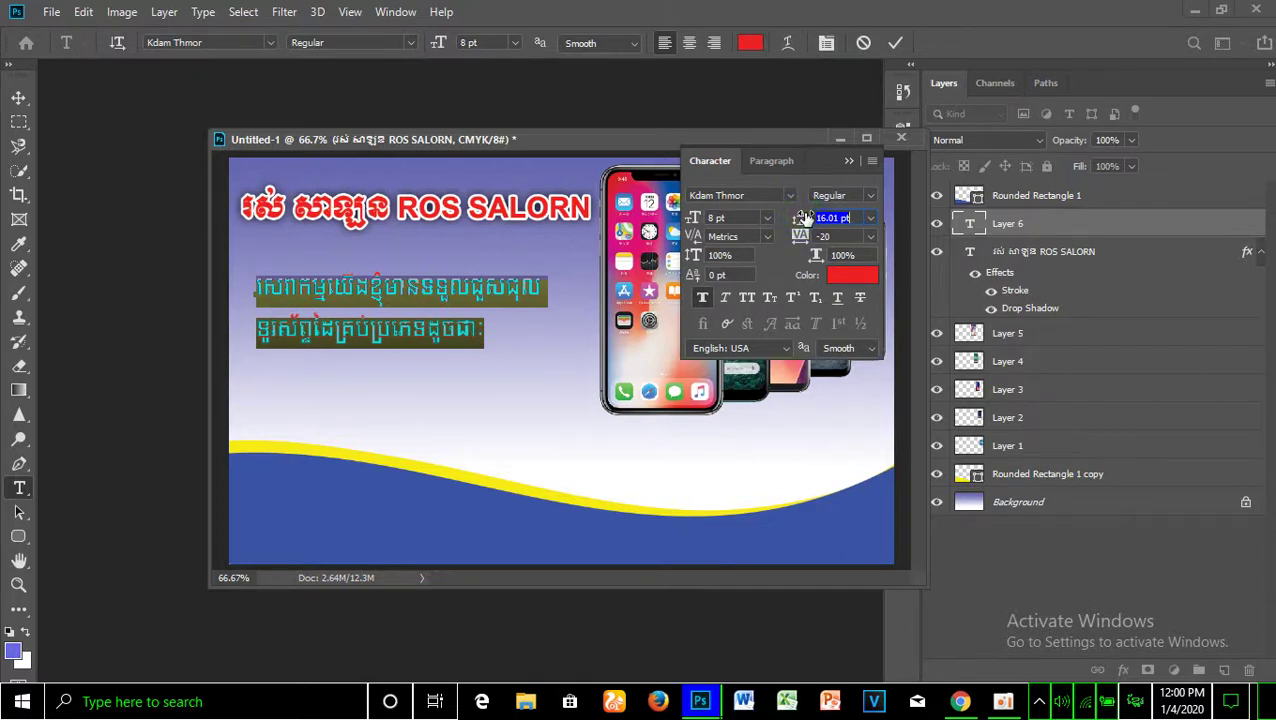
pyautogui.click(846, 161)
# Type the phone brands SAMSUNG, IPHOE, HUAWAI, NOKIA, OPPO, LG after the colon.
pyautogui.click(492, 328)
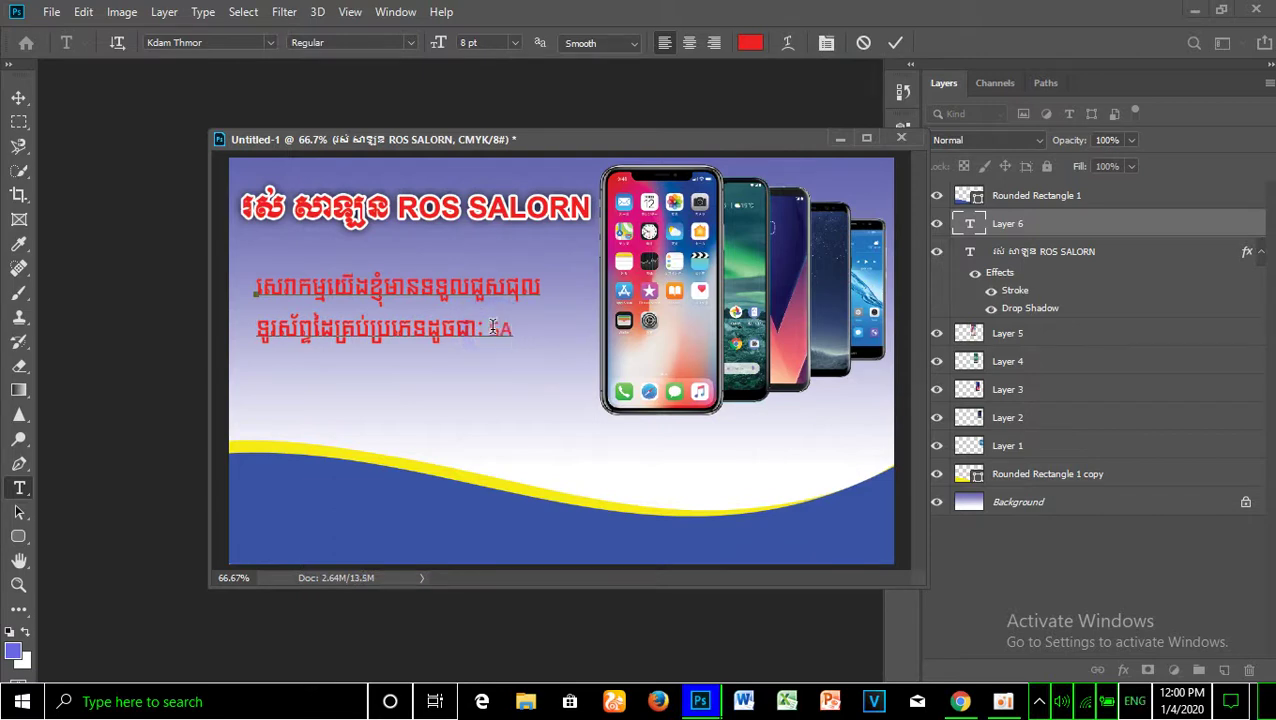
pyautogui.write('MSUNG')
pyautogui.write('IPHOE,HA')
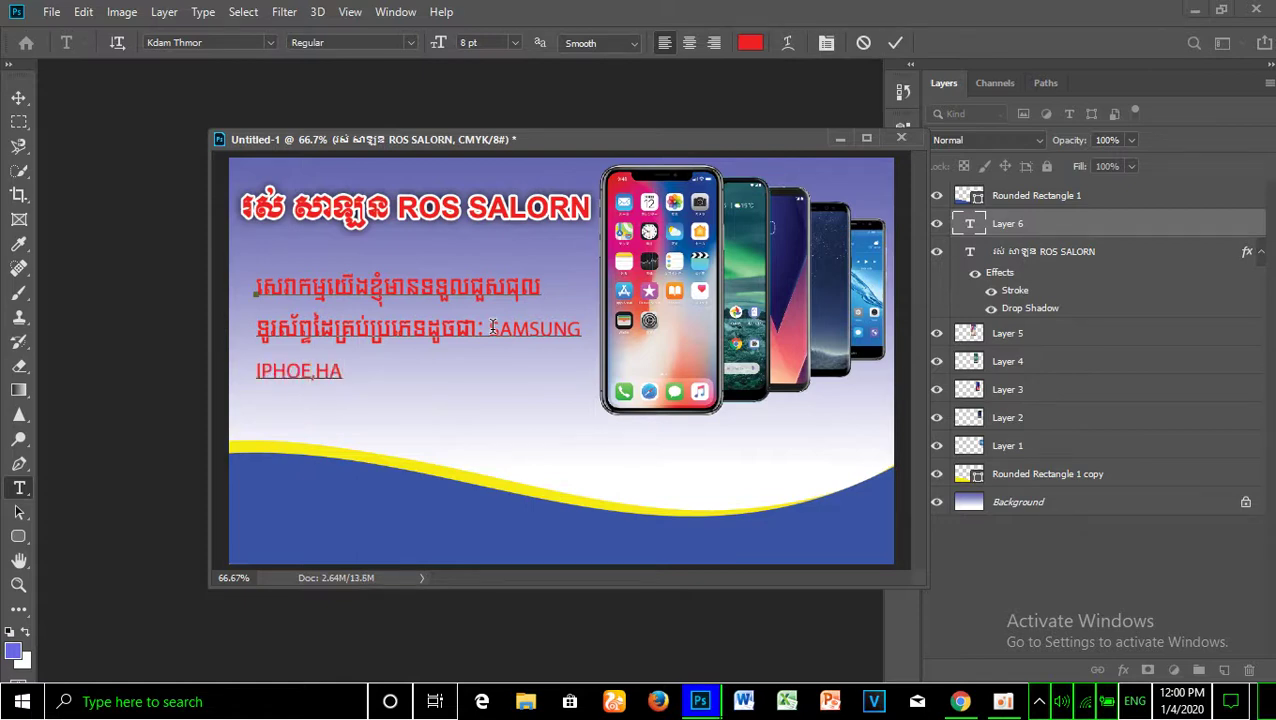
pyautogui.press('Left')
pyautogui.write('U')
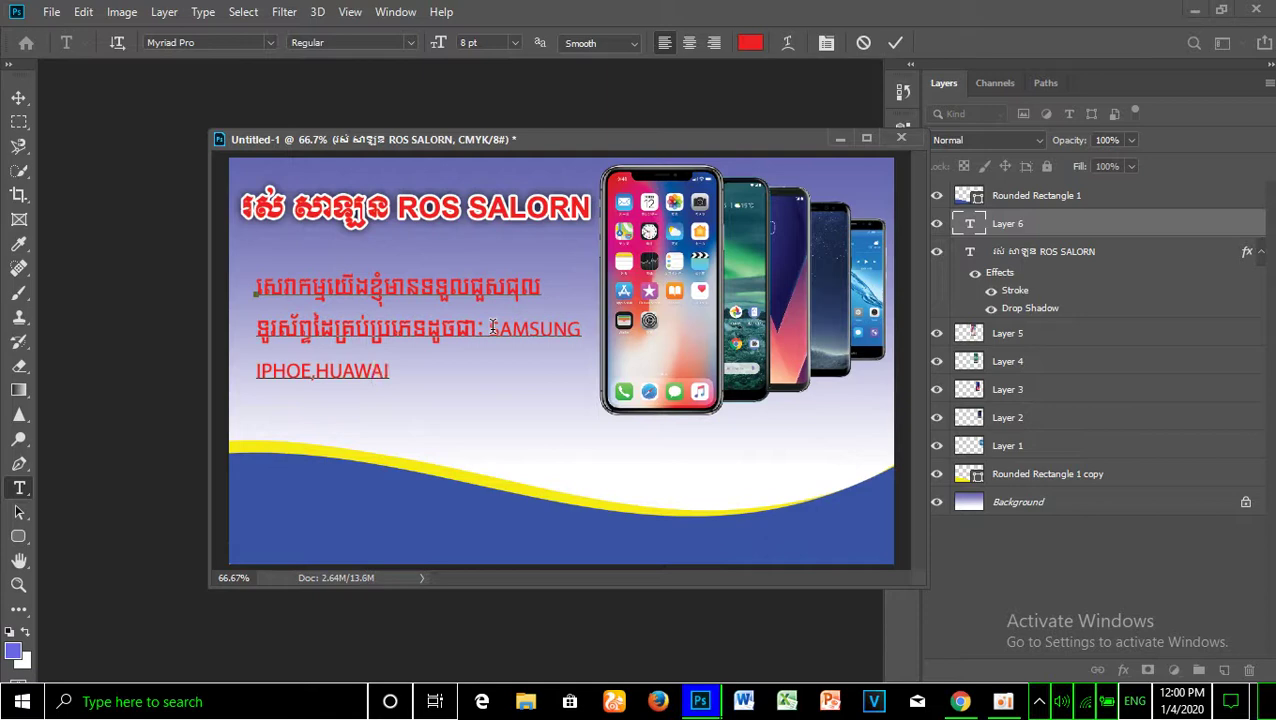
pyautogui.write('N')
pyautogui.press('BackSpace')
pyautogui.write('OPPO,LG...')
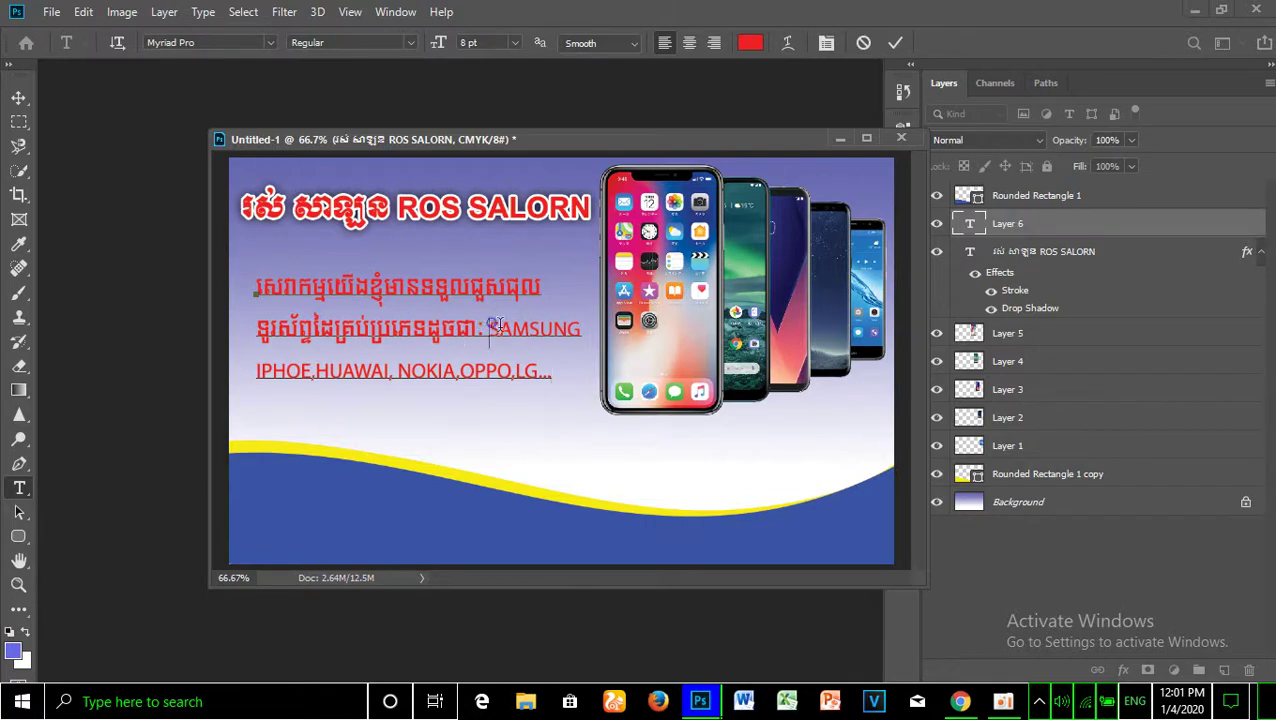
# Set the brand text in the AKbalthom Seoul font.
pyautogui.moveTo(487, 327); pyautogui.dragTo(550, 372)
pyautogui.click(270, 42)
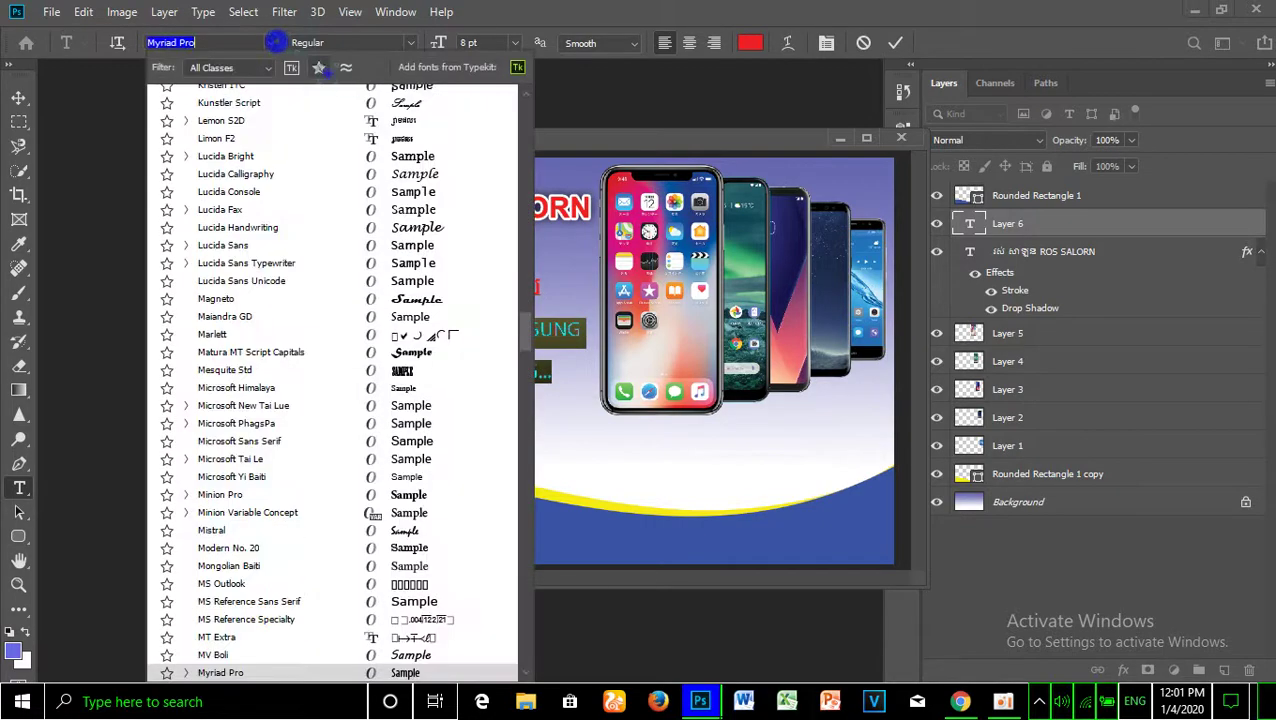
pyautogui.scroll(5, 525, 330)
pyautogui.scroll(5, 525, 330)
pyautogui.scroll(5, 525, 330)
pyautogui.click(445, 118)
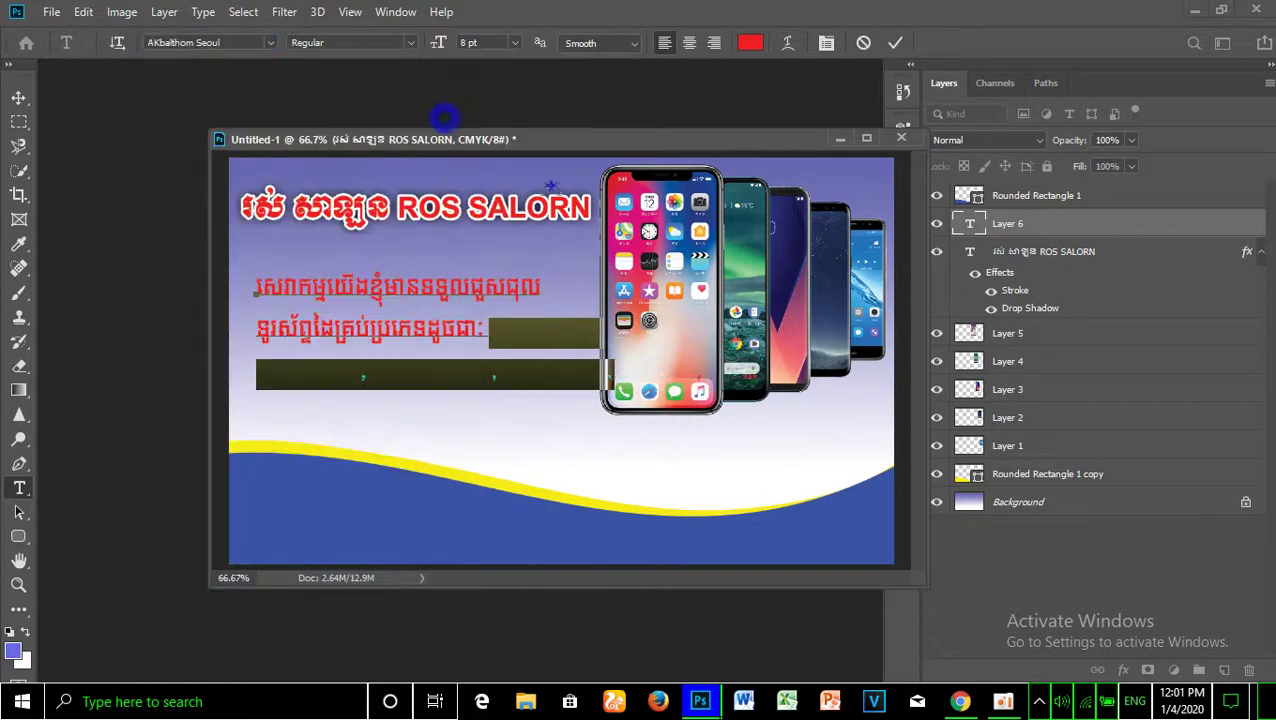
pyautogui.moveTo(539, 413); pyautogui.dragTo(518, 415)
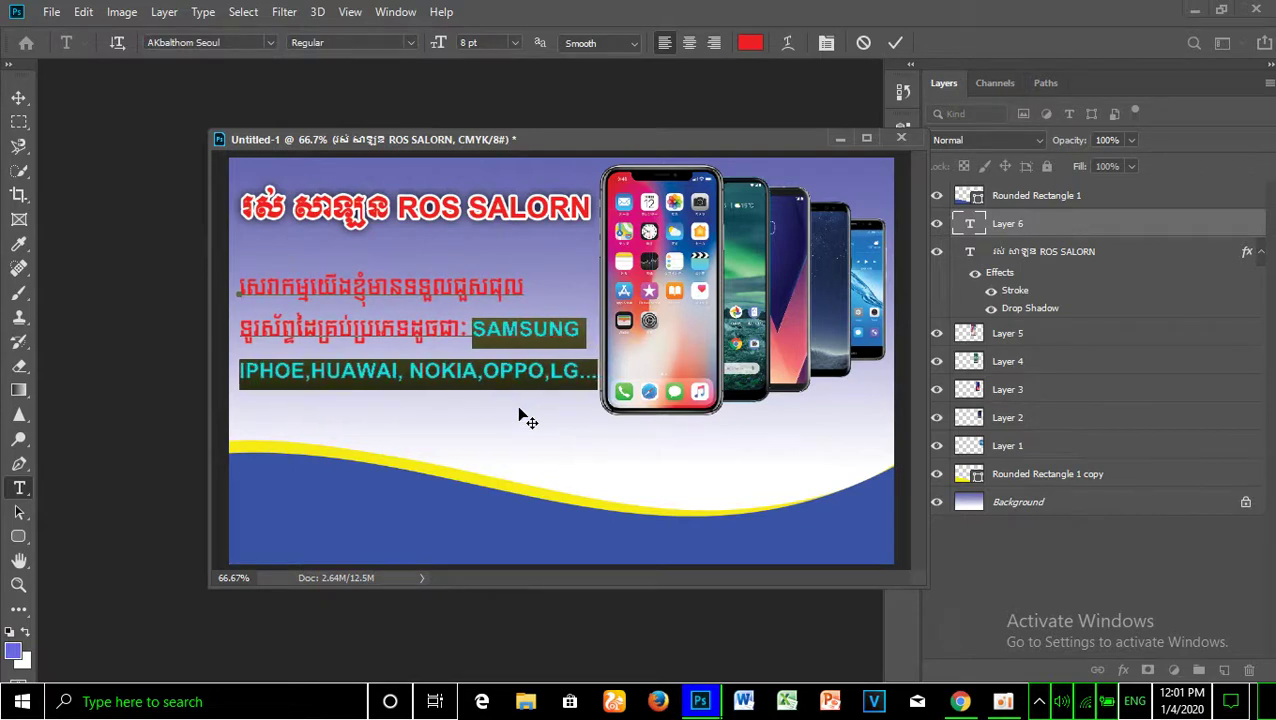
# Centre-align all three brand lines, commit them, and place the block under the red heading.
pyautogui.click(515, 362)
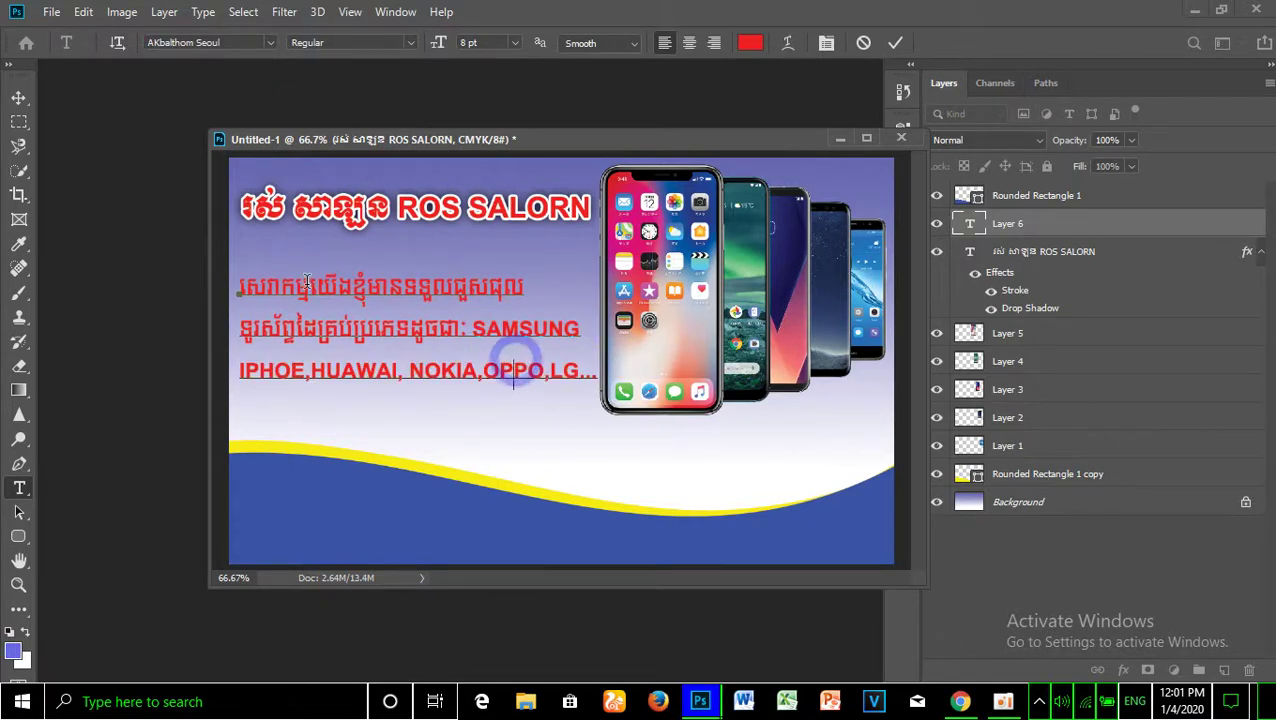
pyautogui.moveTo(243, 286); pyautogui.dragTo(612, 385)
pyautogui.moveTo(243, 286); pyautogui.dragTo(585, 342)
pyautogui.click(483, 338)
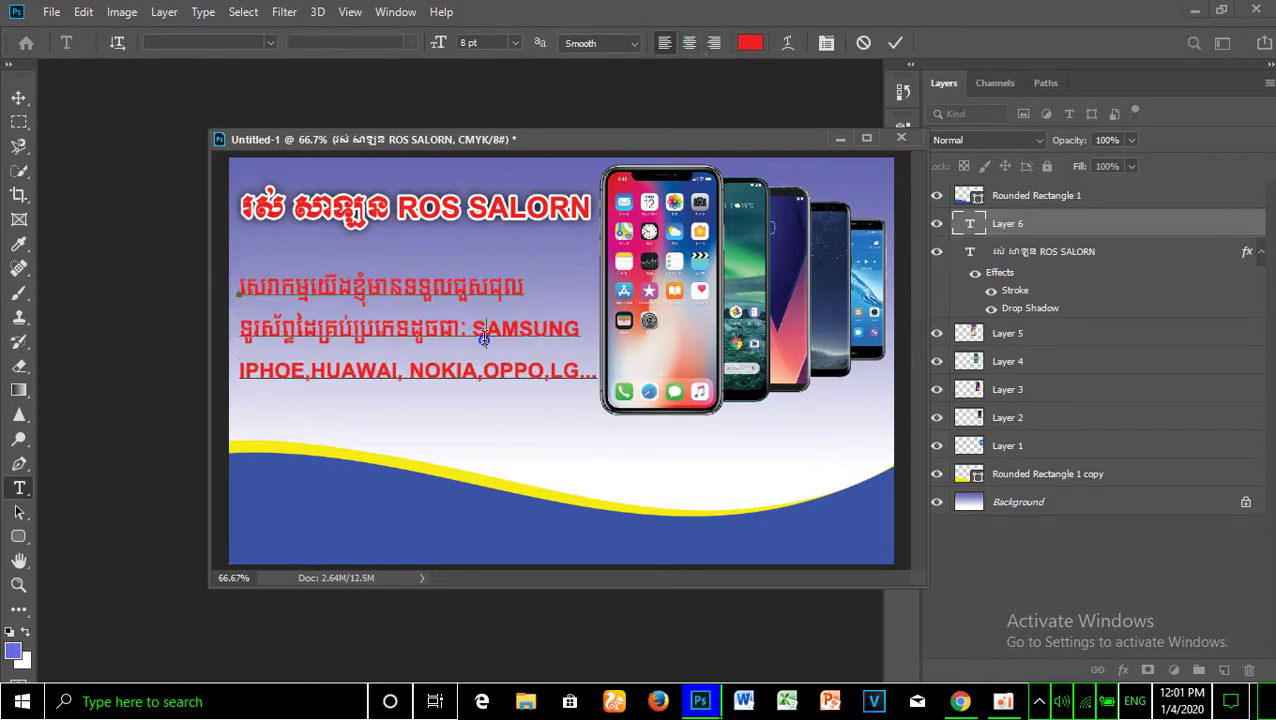
pyautogui.hotkey('ctrl', 'a')
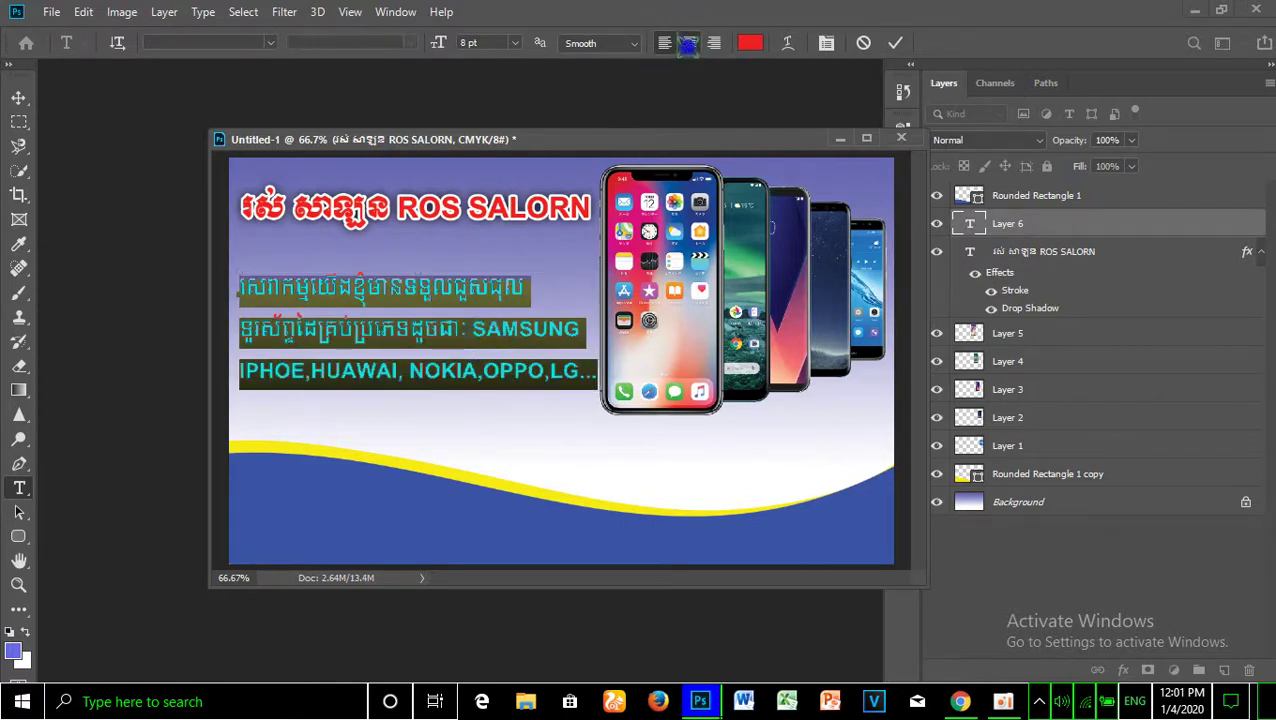
pyautogui.click(689, 43)
pyautogui.click(453, 397)
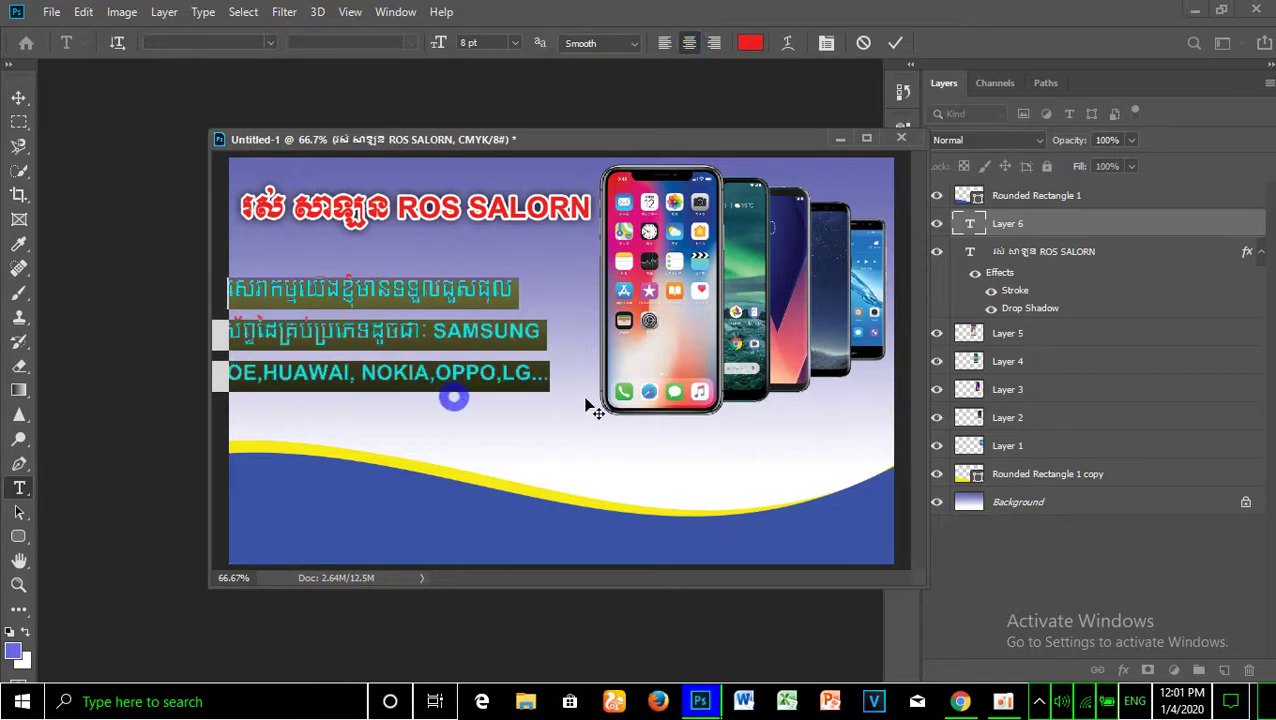
pyautogui.moveTo(590, 405); pyautogui.dragTo(633, 420)
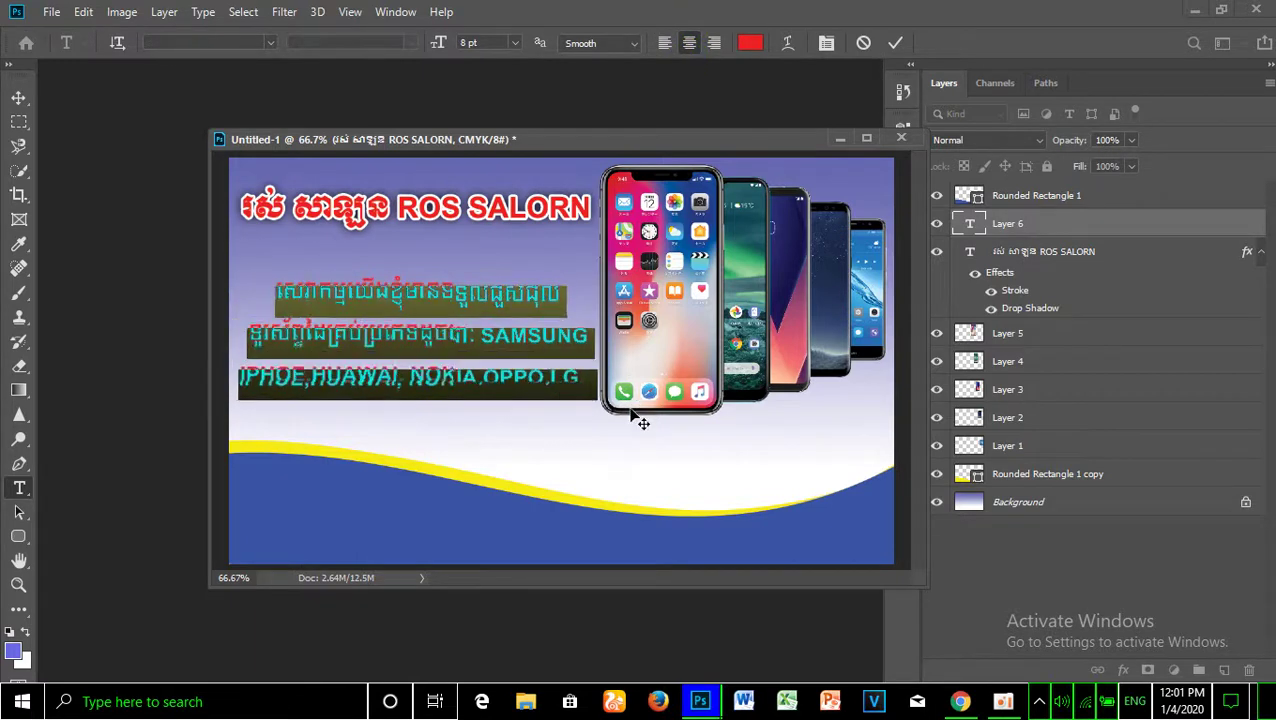
pyautogui.click(507, 370)
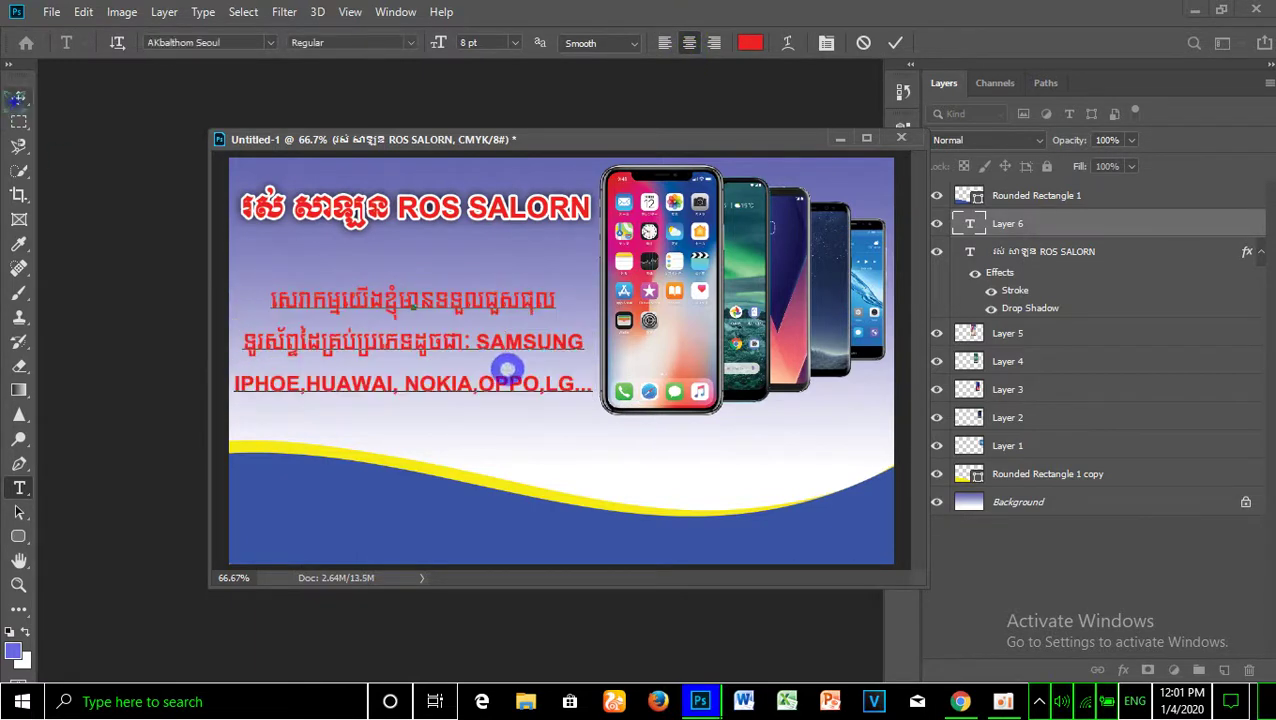
pyautogui.click(19, 97)
pyautogui.moveTo(497, 349); pyautogui.dragTo(500, 327)
# Give the brand text a Drop Shadow with near-zero spread and 2 px size, without a stroke.
pyautogui.doubleClick(1261, 225)
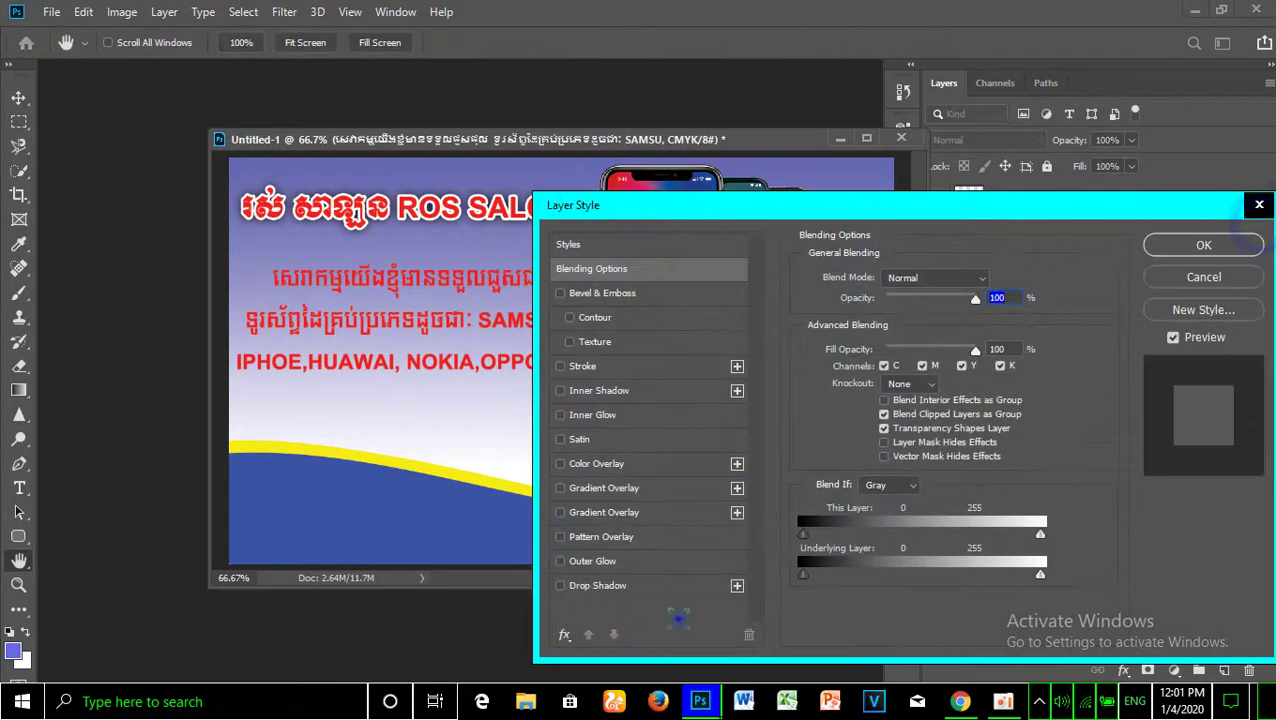
pyautogui.click(603, 585)
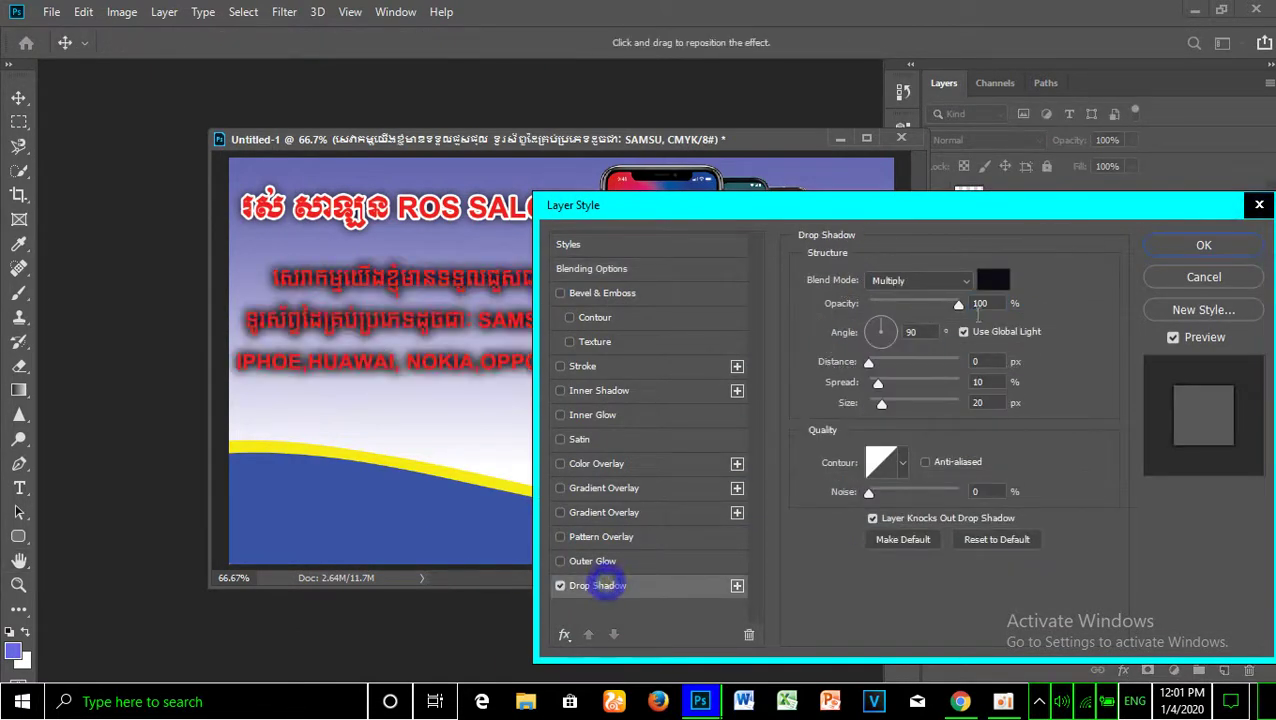
pyautogui.click(651, 364)
pyautogui.moveTo(875, 278); pyautogui.dragTo(872, 278)
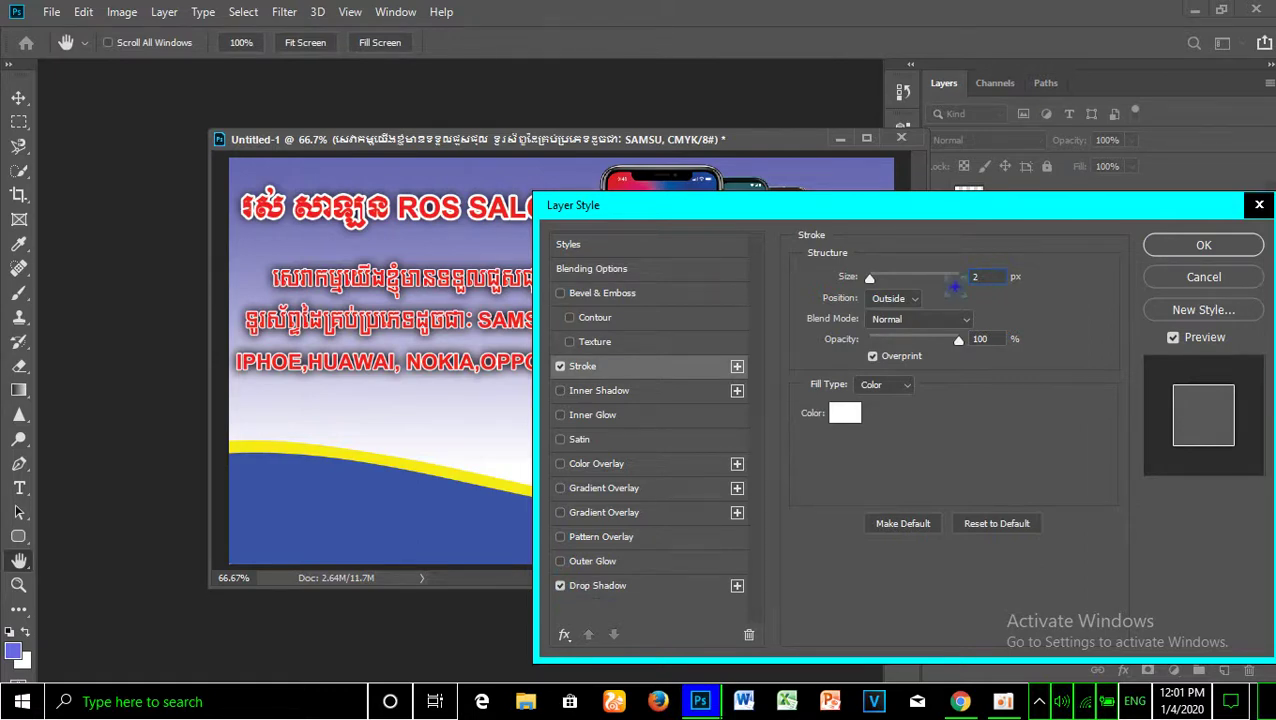
pyautogui.click(561, 366)
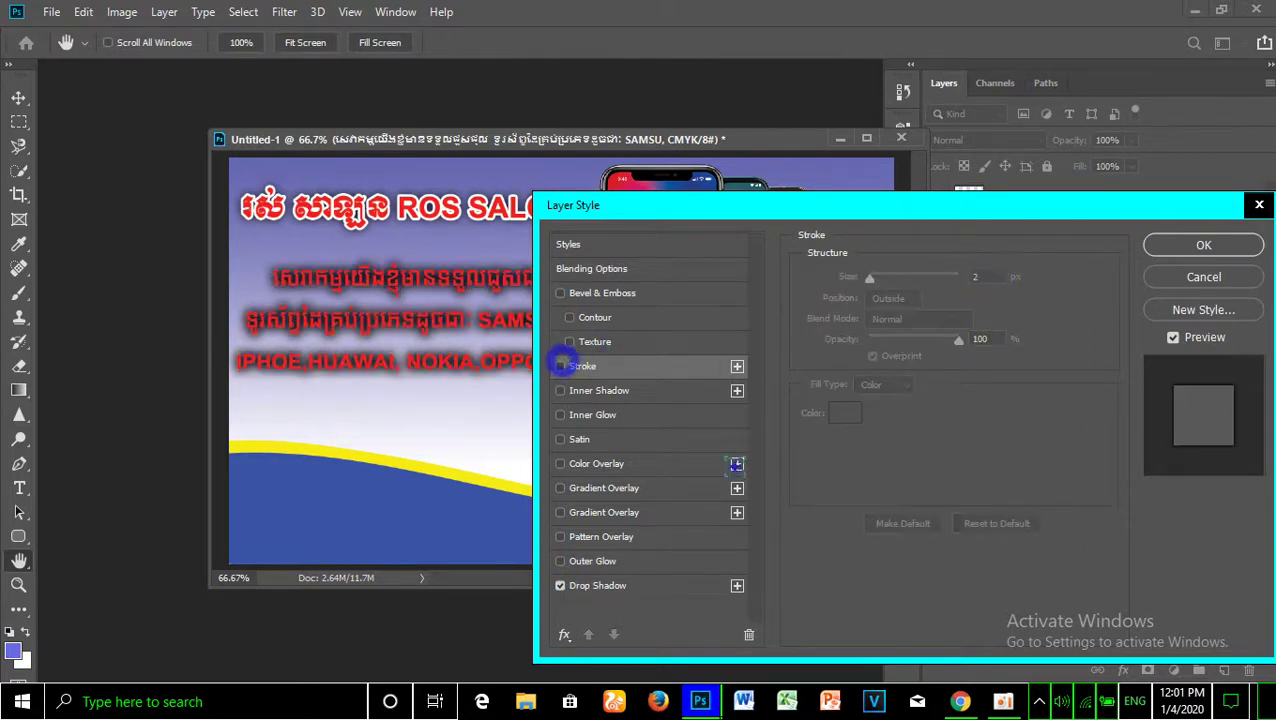
pyautogui.click(634, 587)
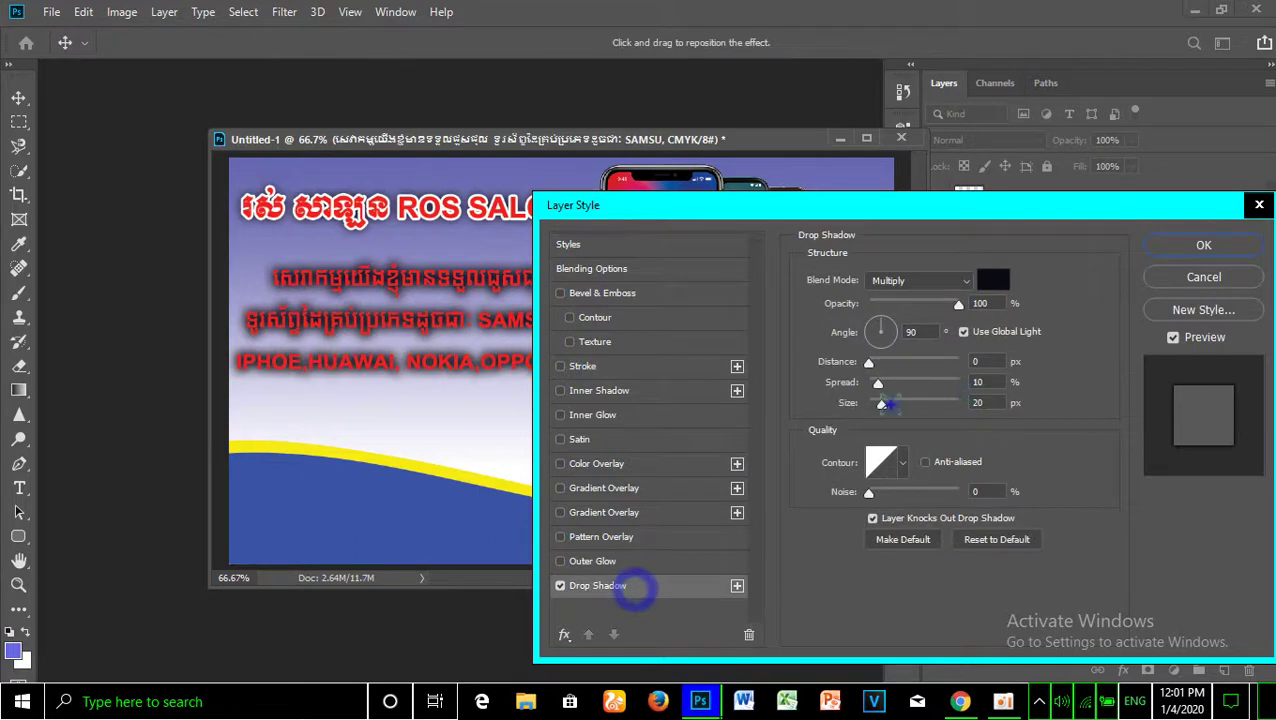
pyautogui.moveTo(881, 403); pyautogui.dragTo(858, 403)
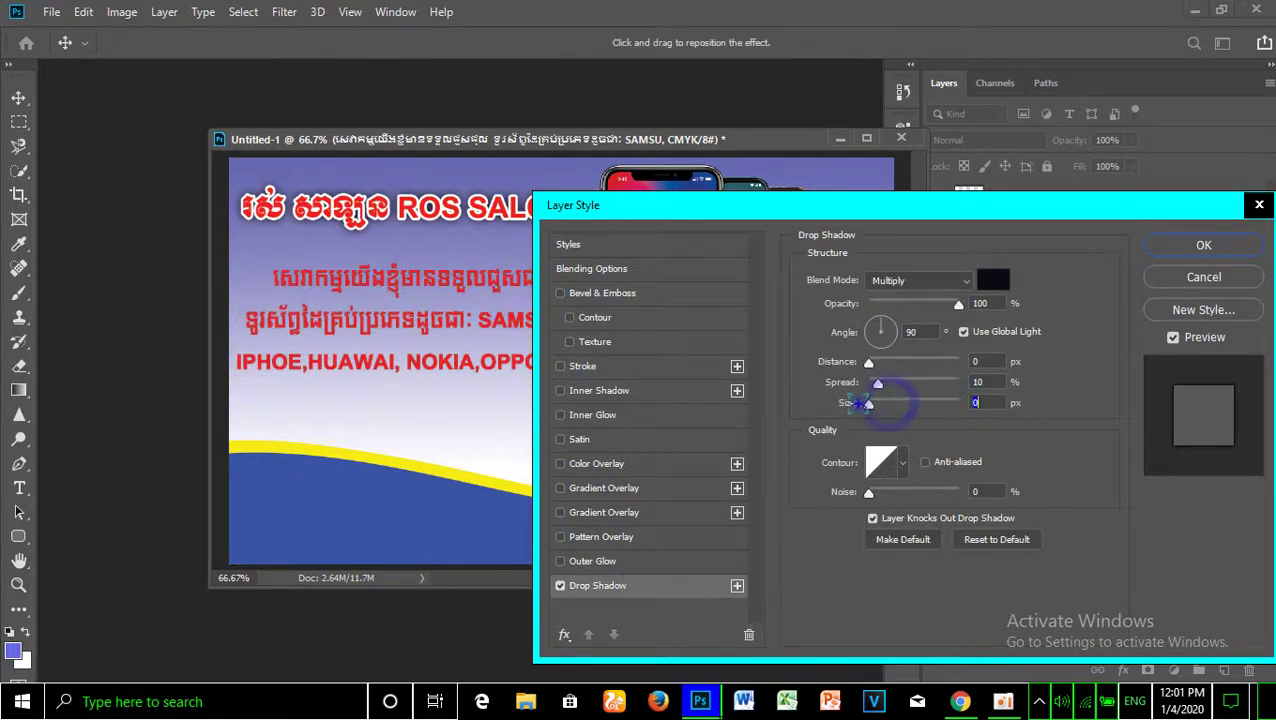
pyautogui.moveTo(866, 403); pyautogui.dragTo(866, 383)
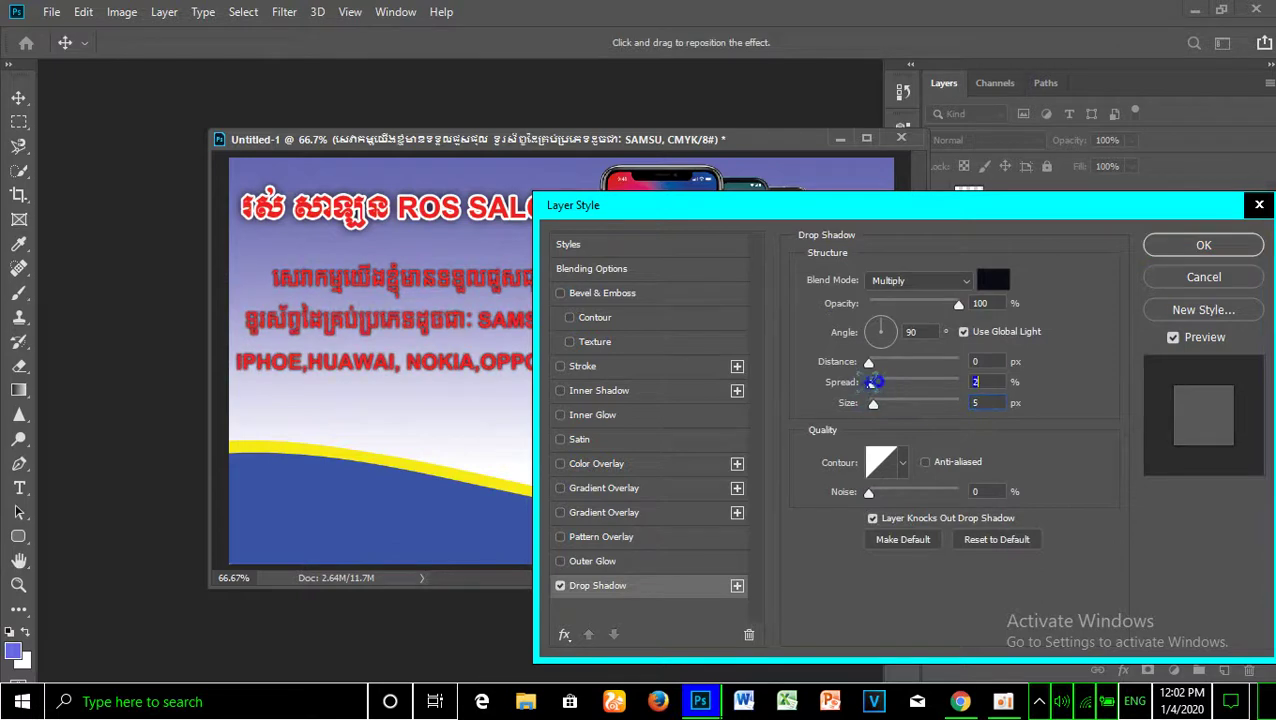
pyautogui.click(868, 403)
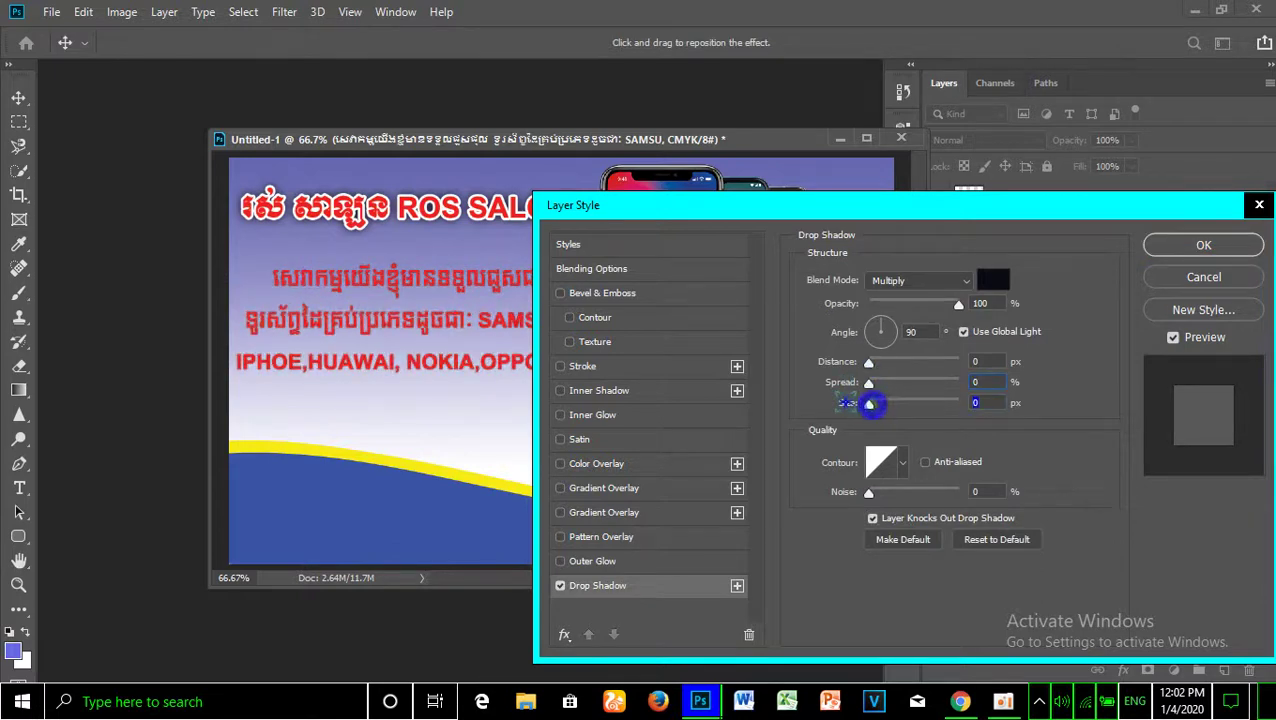
pyautogui.moveTo(868, 403); pyautogui.dragTo(874, 403)
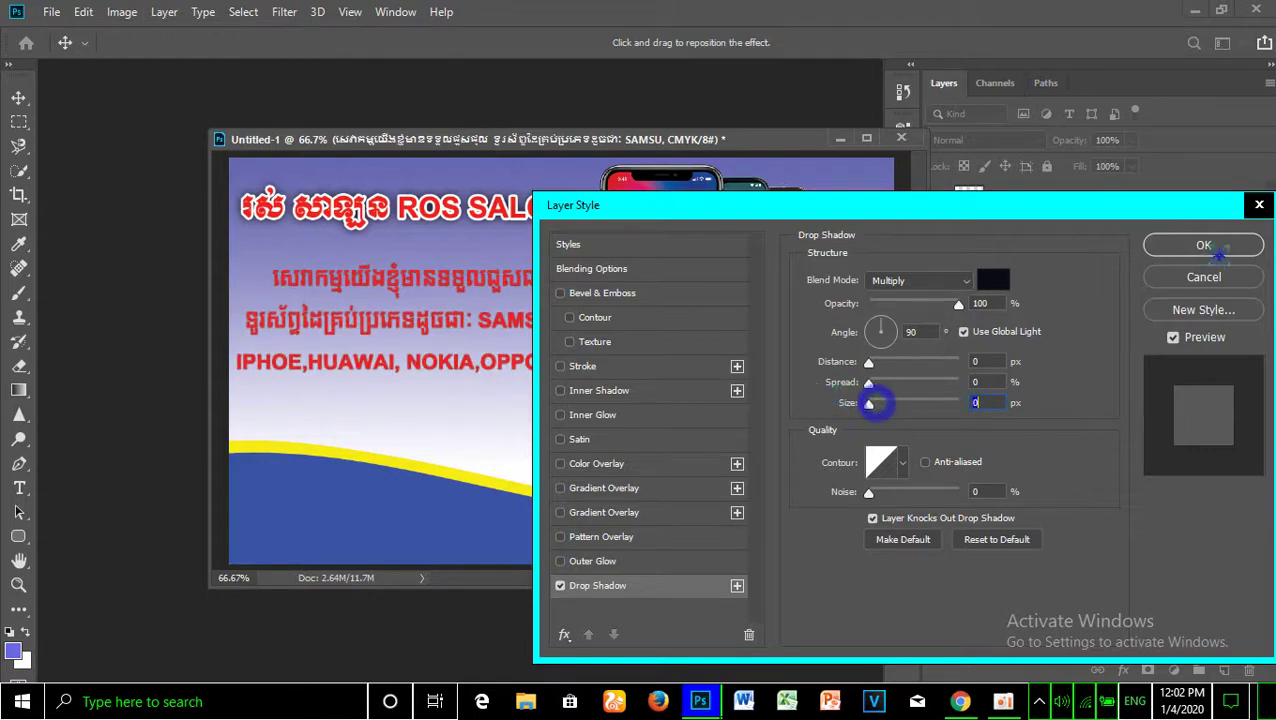
pyautogui.click(1228, 245)
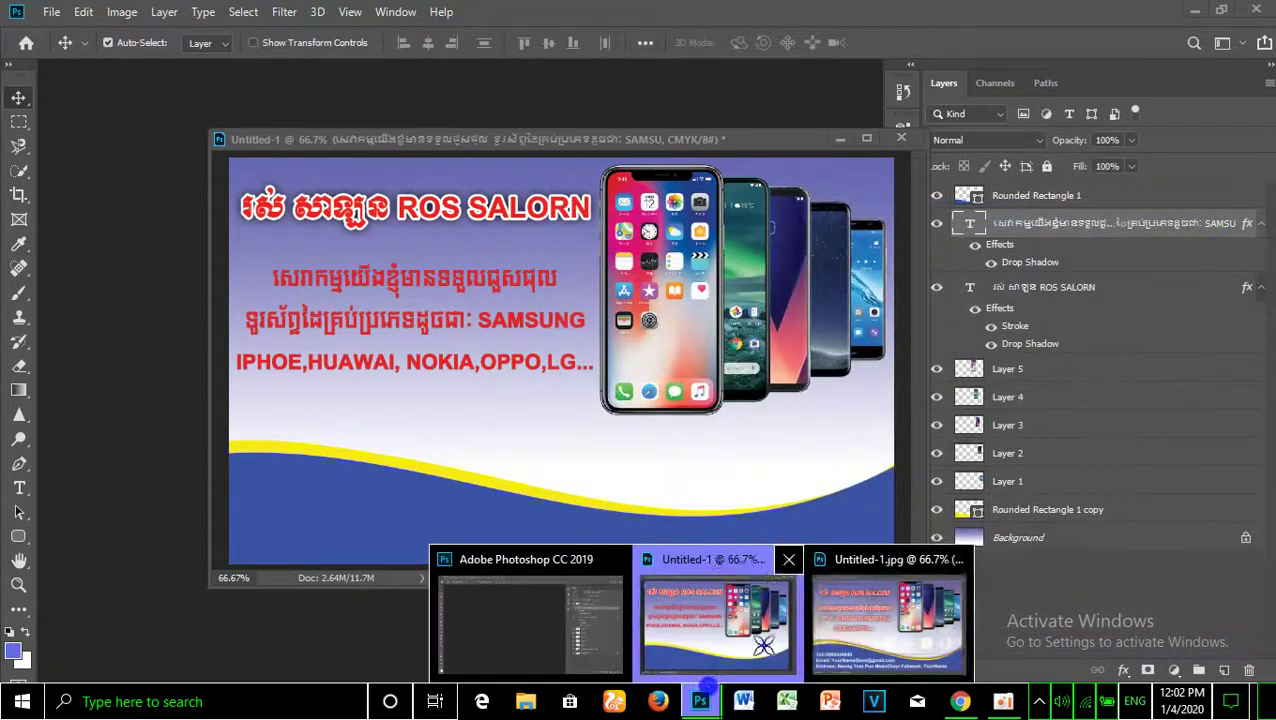
# Check the Untitled-1.jpg reference card, then close it.
pyautogui.click(866, 618)
pyautogui.click(697, 510)
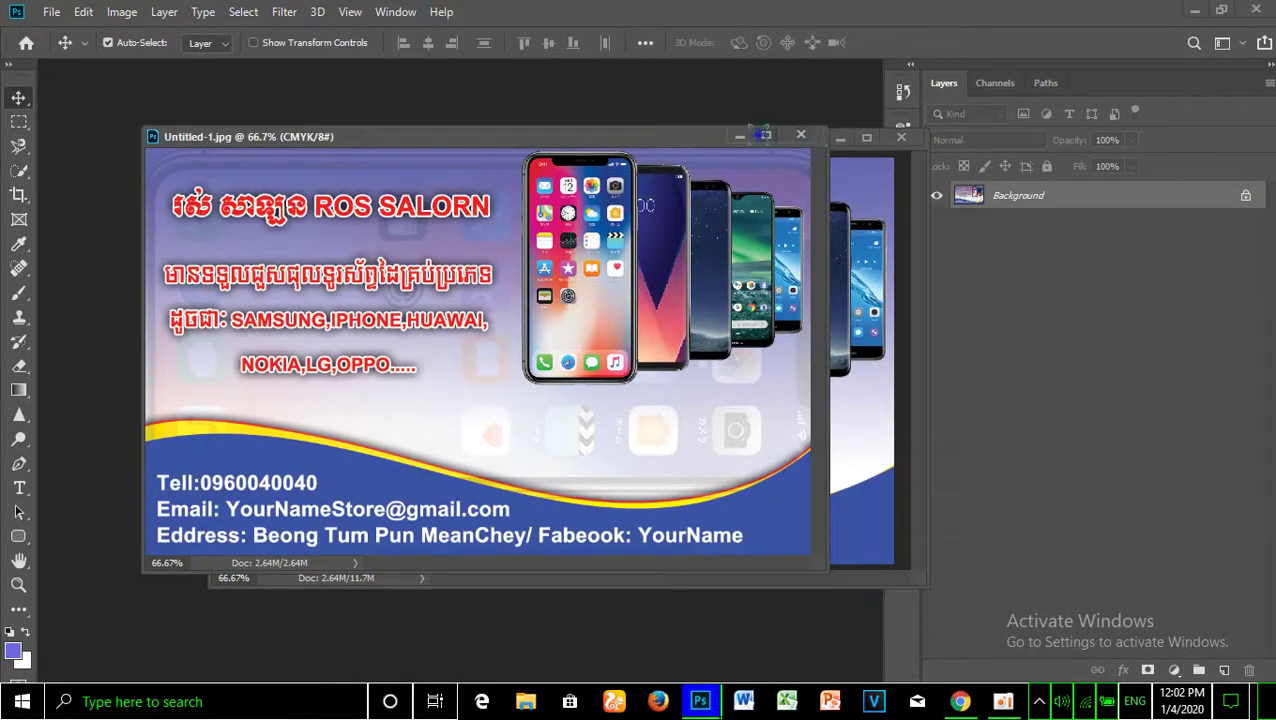
pyautogui.click(801, 134)
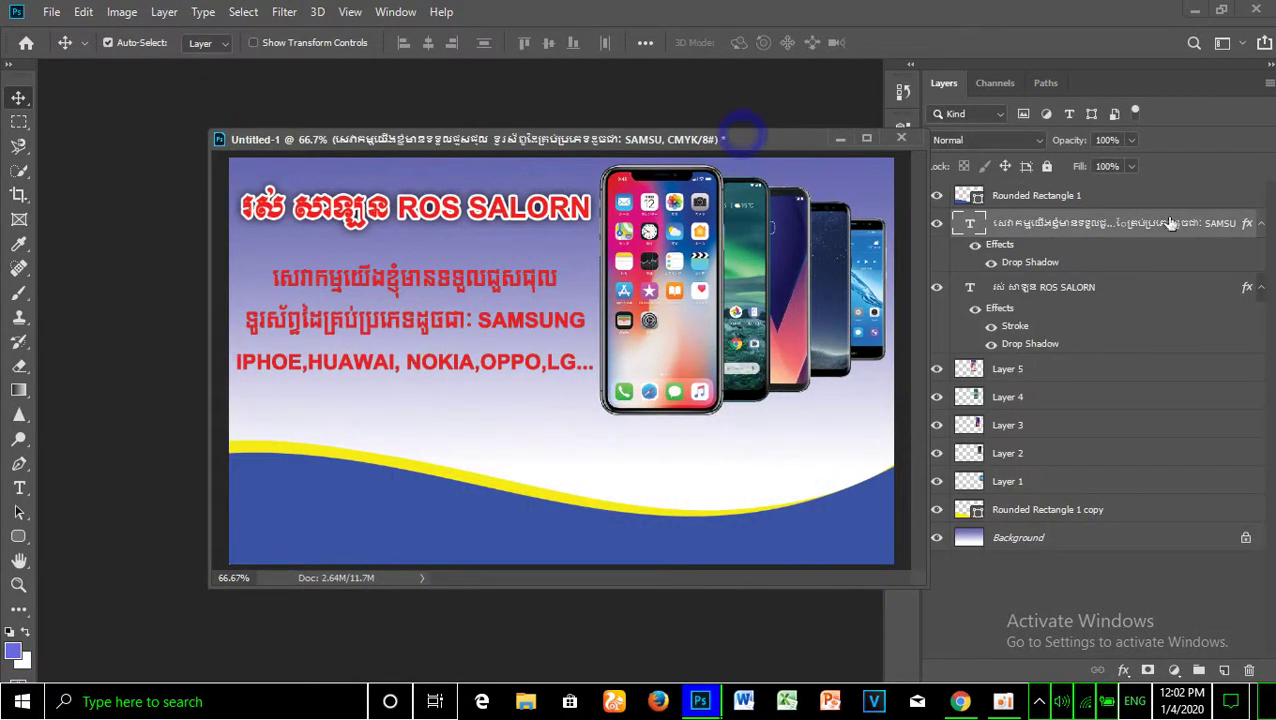
# Add a 2 px white outside Stroke to the brand text layer.
pyautogui.doubleClick(1248, 224)
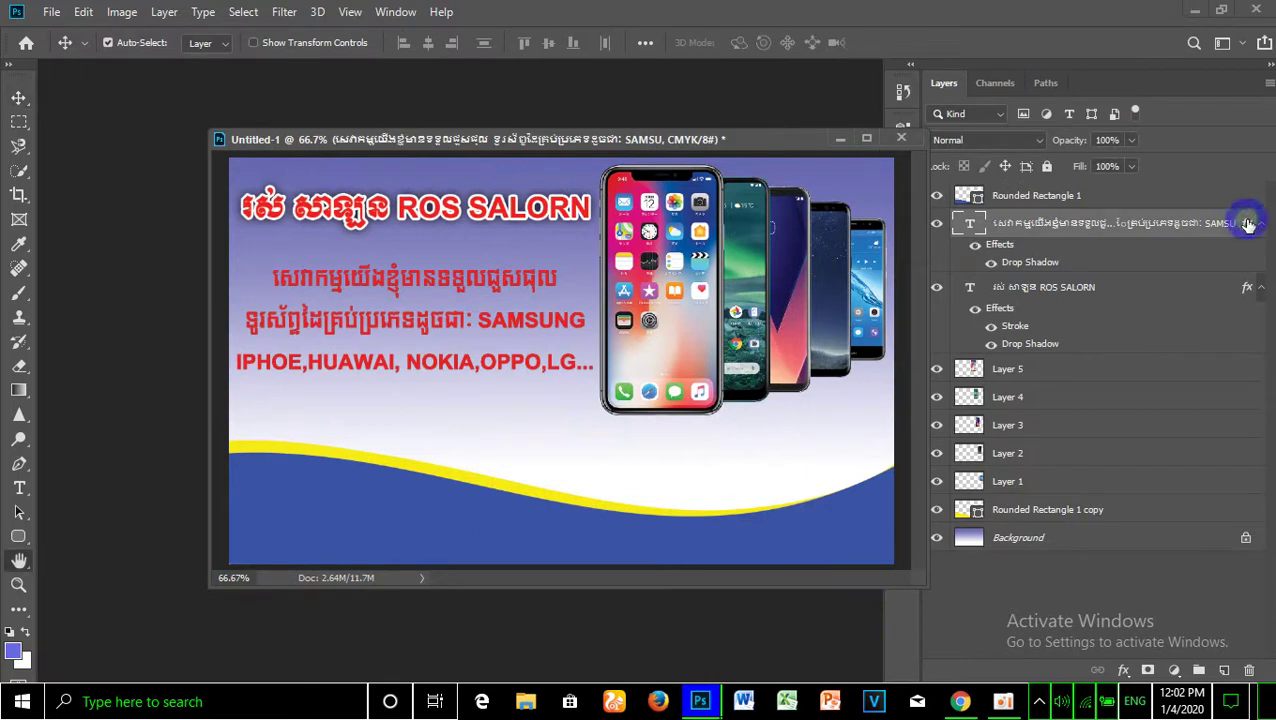
pyautogui.click(590, 366)
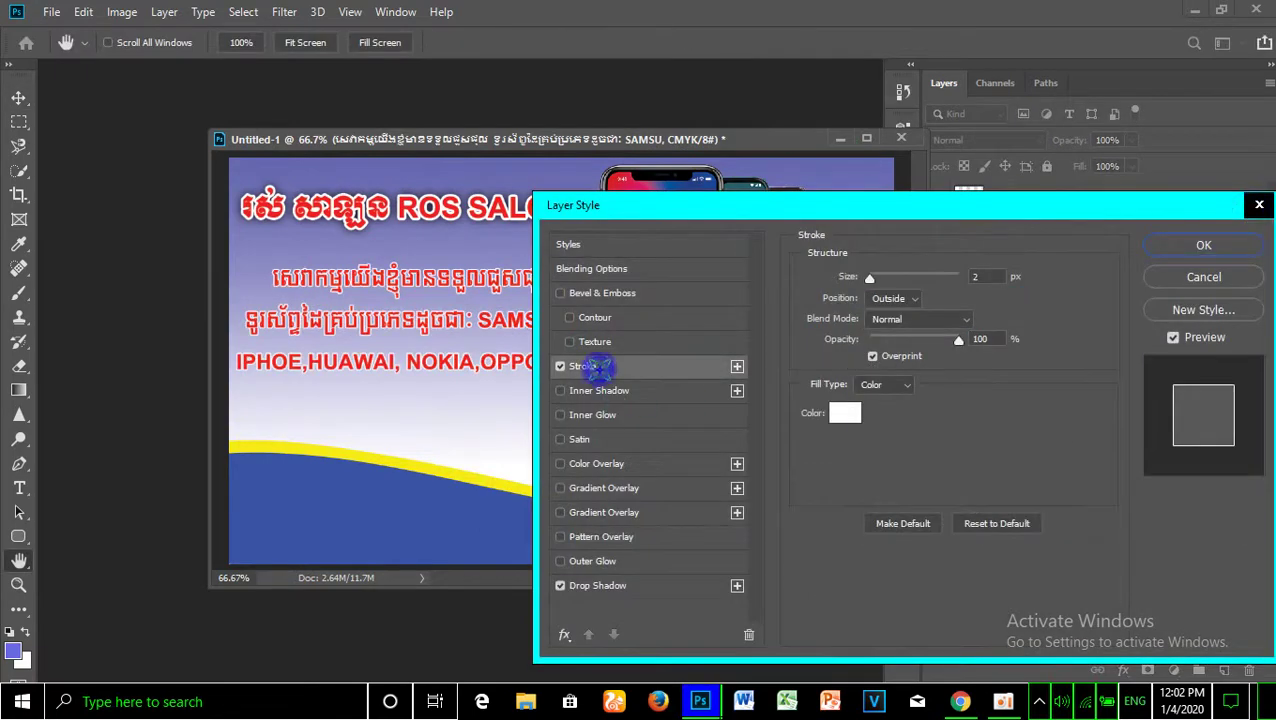
pyautogui.click(1202, 246)
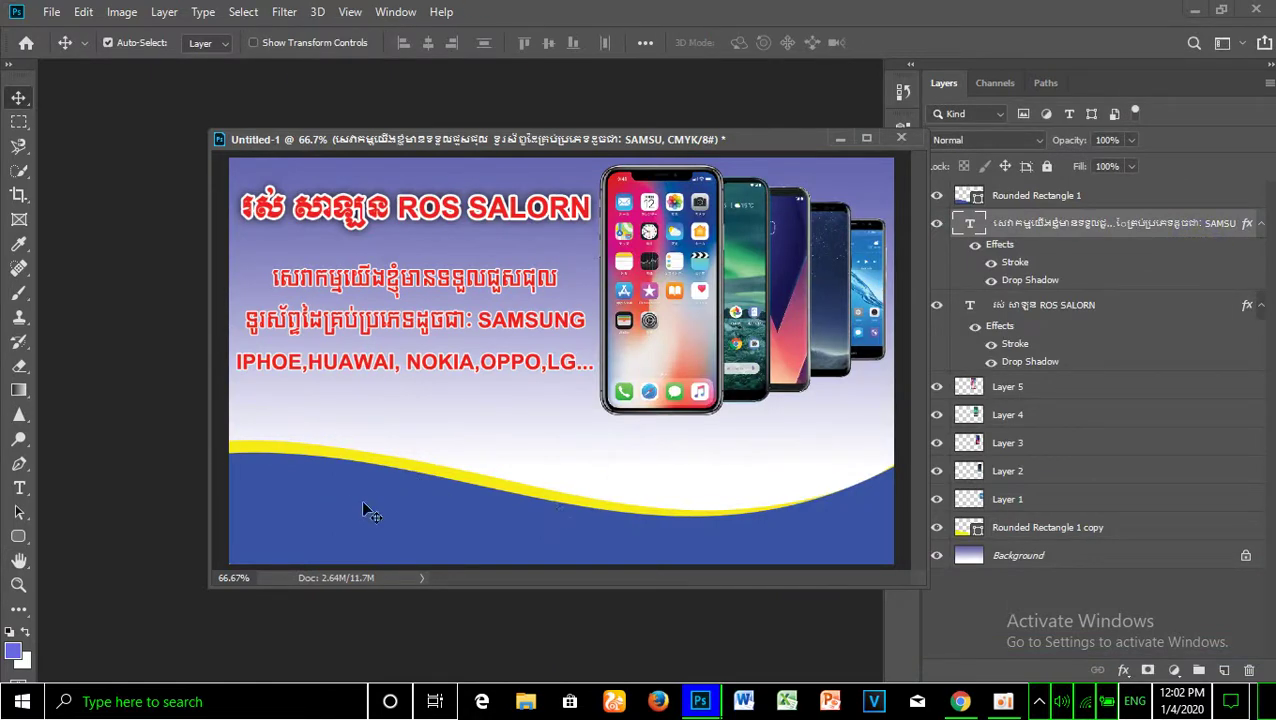
pyautogui.click(19, 488)
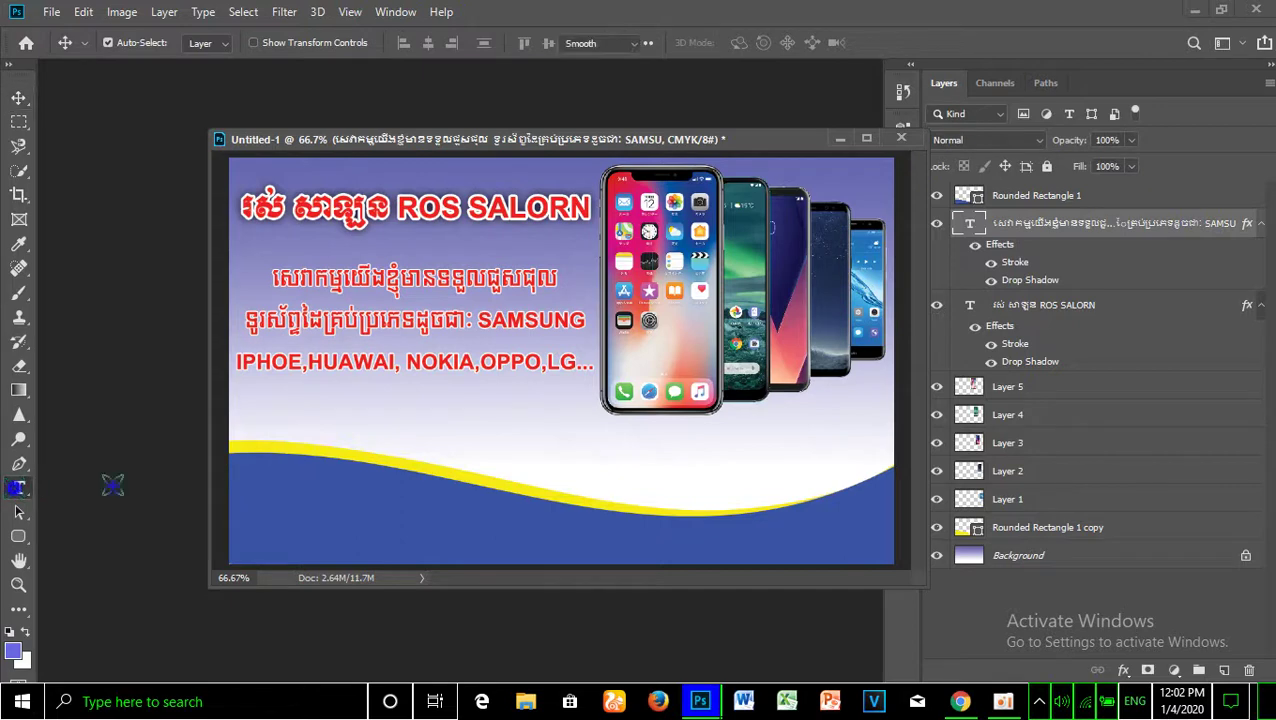
# Start a new text block near the bottom-left reading 'Tell' in white.
pyautogui.click(281, 487)
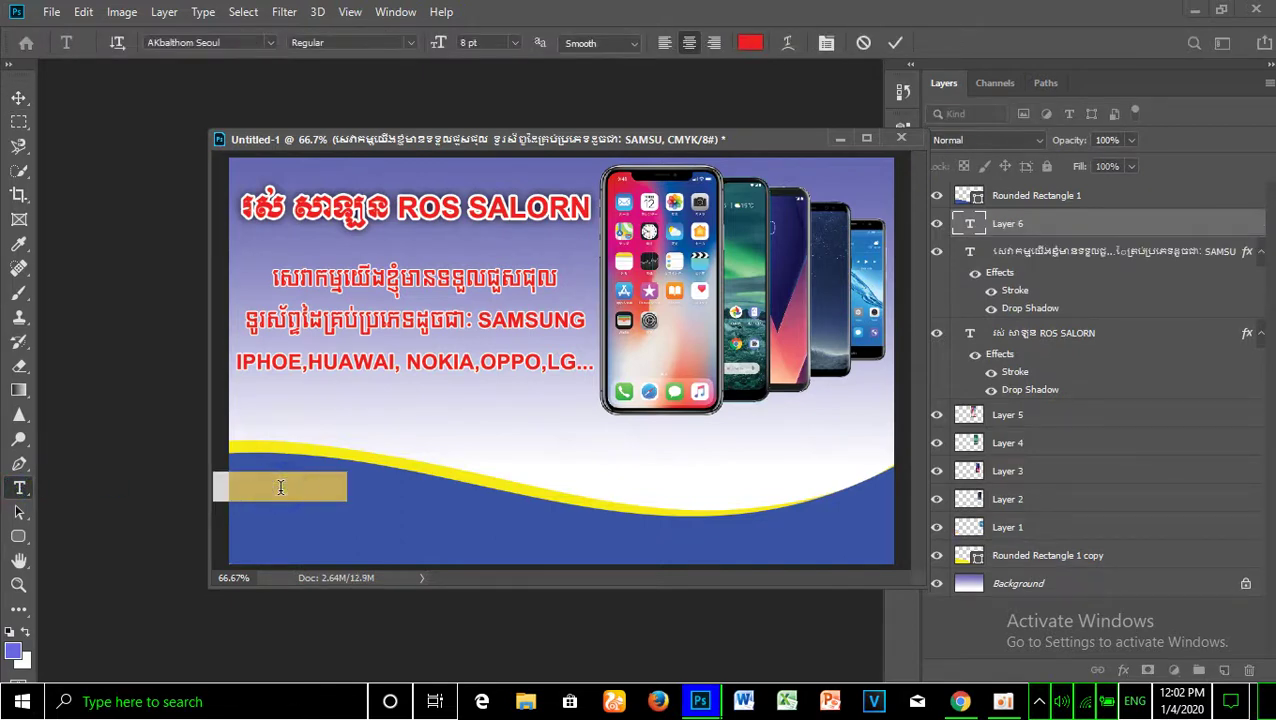
pyautogui.press('BackSpace')
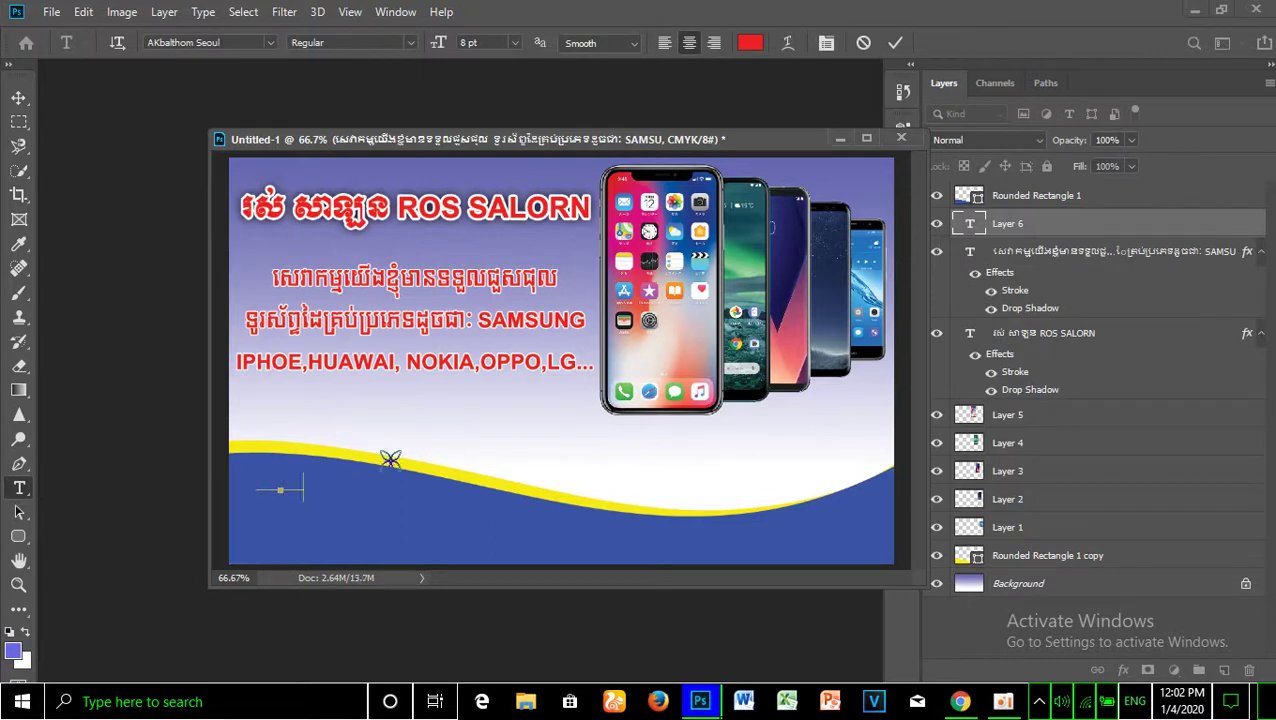
pyautogui.moveTo(1030, 226); pyautogui.dragTo(1027, 186)
pyautogui.click(325, 483)
pyautogui.doubleClick(296, 482)
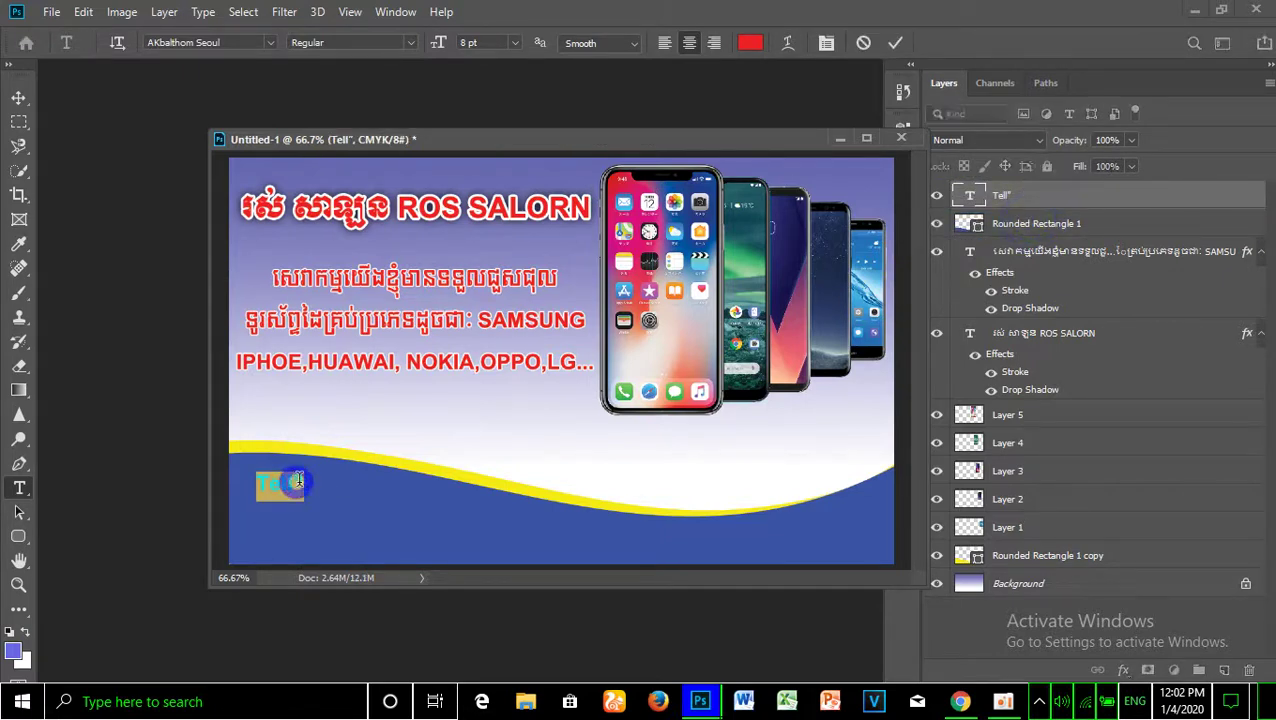
pyautogui.press('BackSpace')
pyautogui.write('Te')
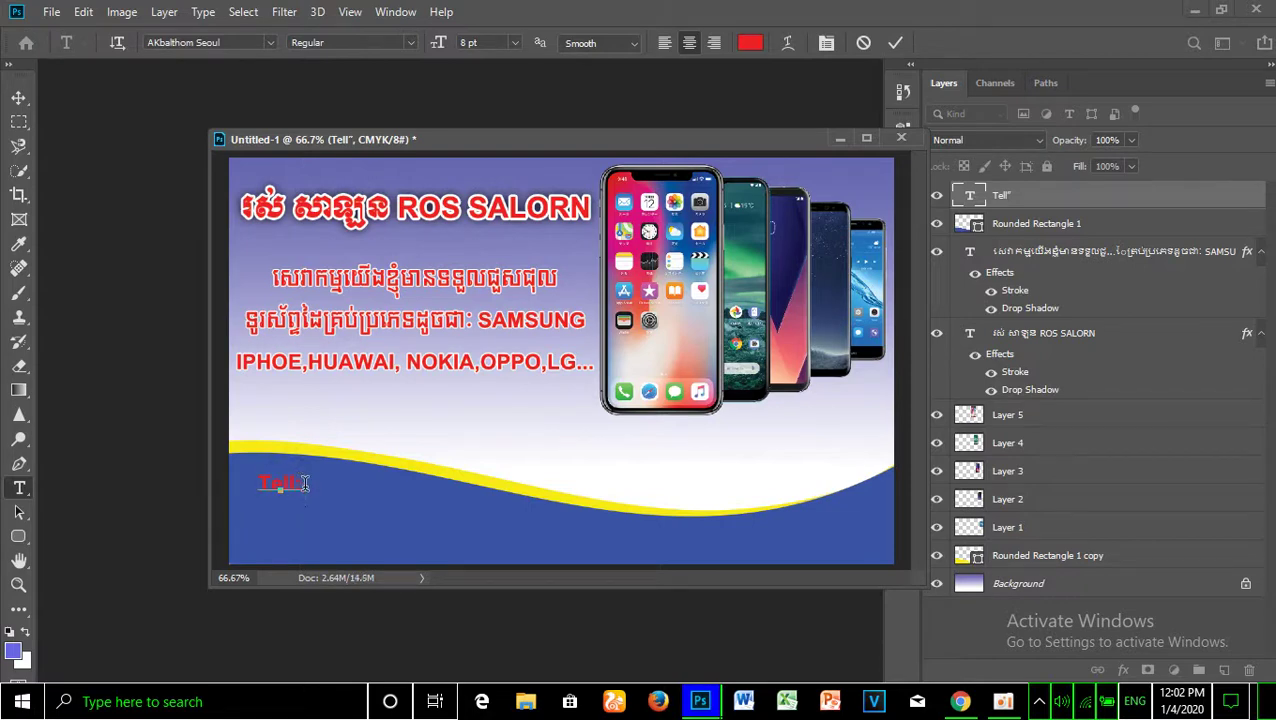
pyautogui.moveTo(305, 483); pyautogui.dragTo(255, 483)
pyautogui.click(750, 42)
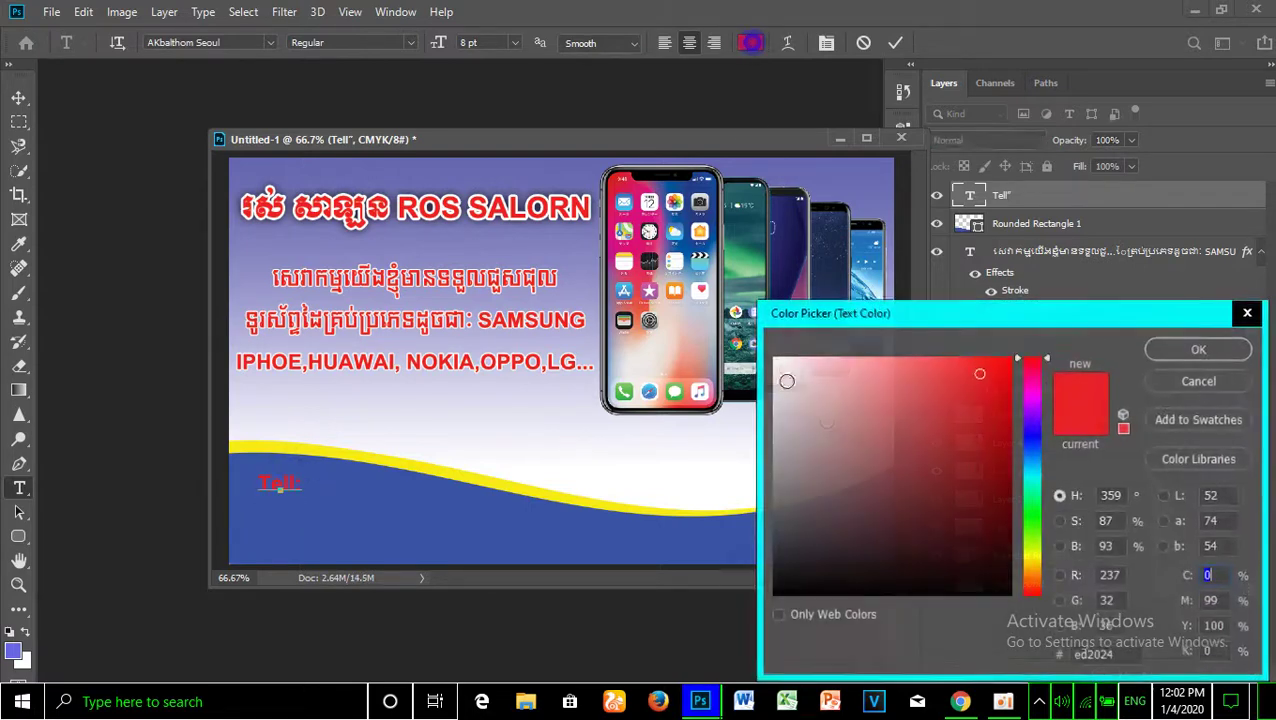
pyautogui.click(816, 393)
pyautogui.click(1205, 348)
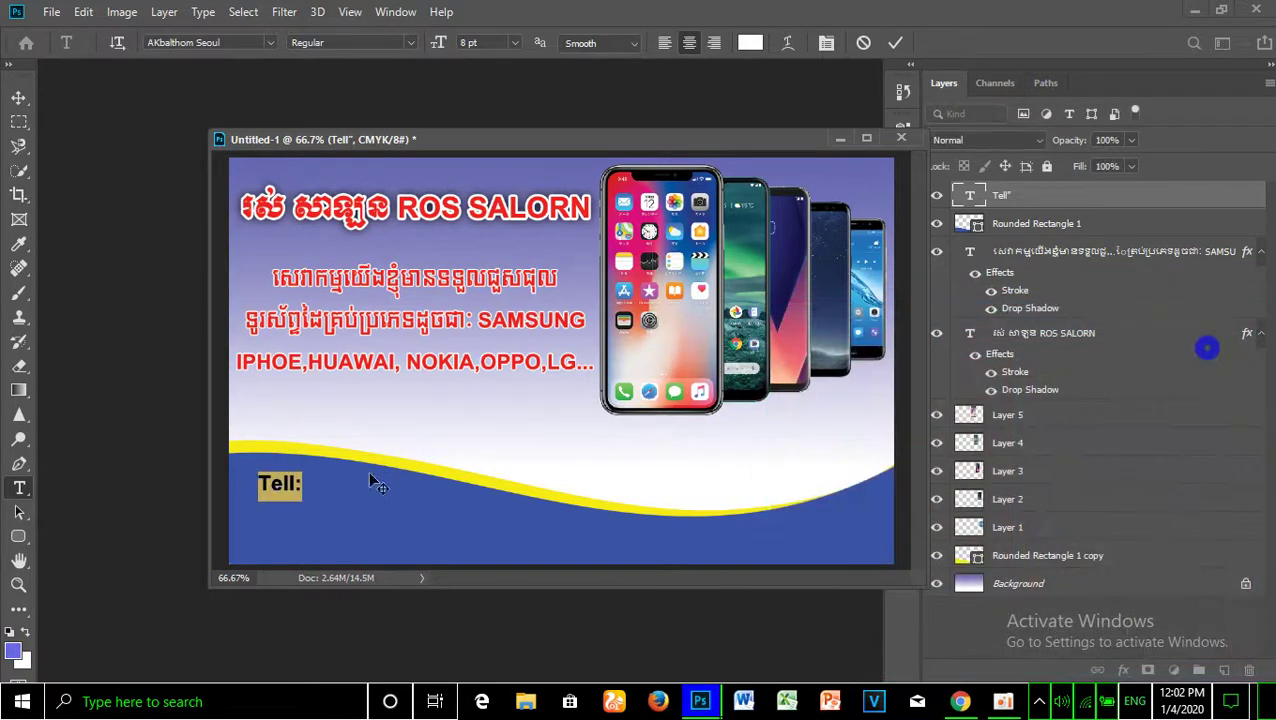
# Add the phone number to the Tell line and shift it fully onto the card.
pyautogui.click(310, 486)
pyautogui.write('0000000')
pyautogui.moveTo(341, 507); pyautogui.dragTo(375, 512)
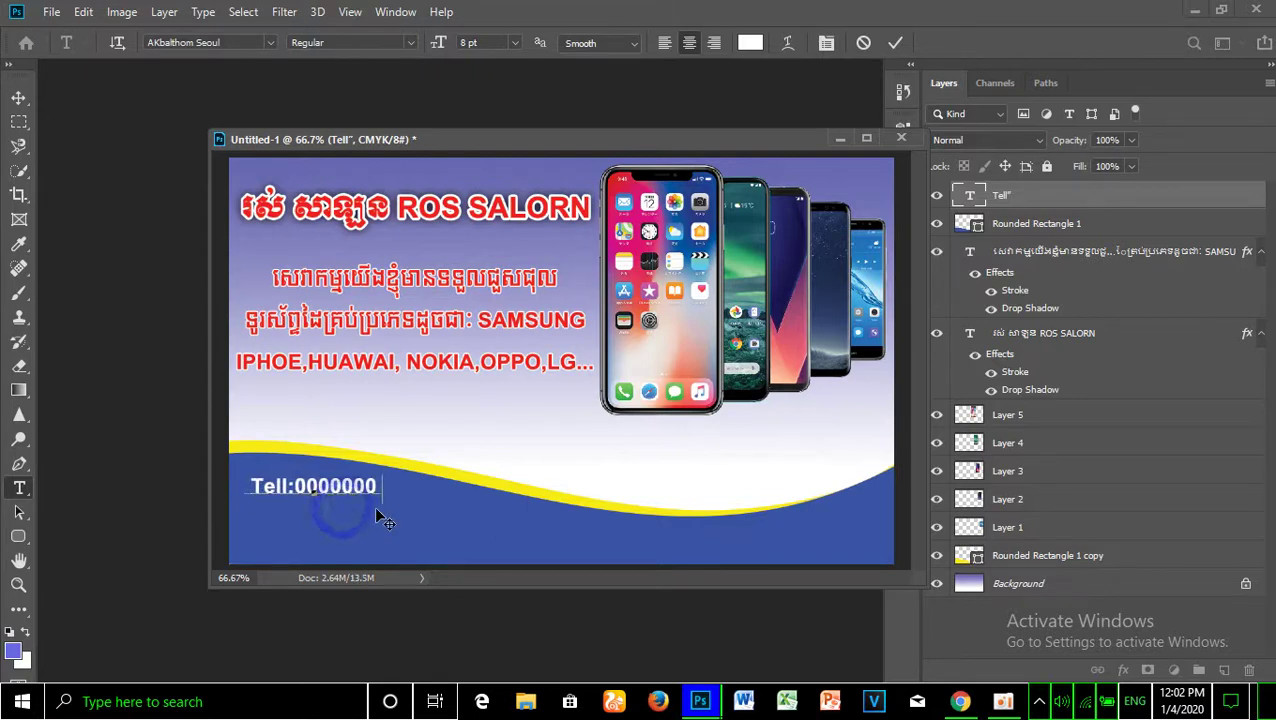
pyautogui.write('000')
pyautogui.moveTo(376, 512); pyautogui.dragTo(381, 512)
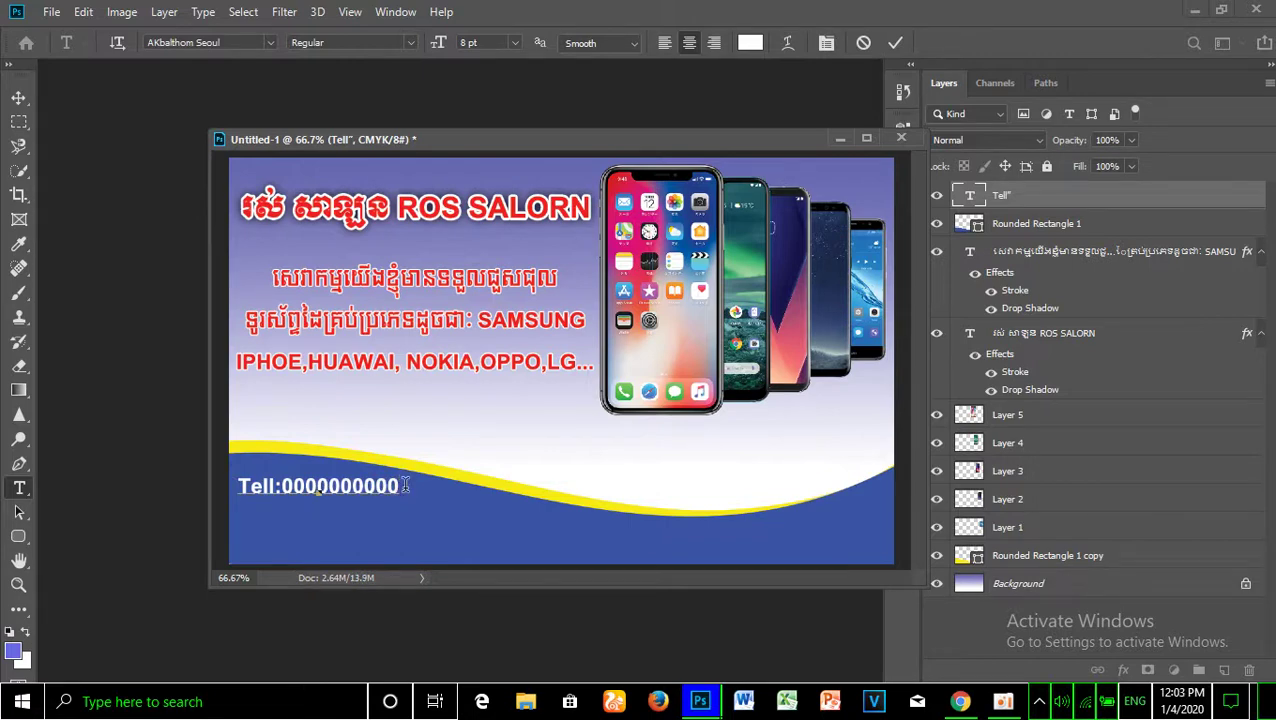
# Type 'Email: Beong TumPun MeanChey' below, fixing typos, then select all the text.
pyautogui.write('Ema')
pyautogui.write('il')
pyautogui.write(':')
pyautogui.write(' Ko')
pyautogui.press('BackSpace')
pyautogui.press('BackSpace')
pyautogui.write('Bo')
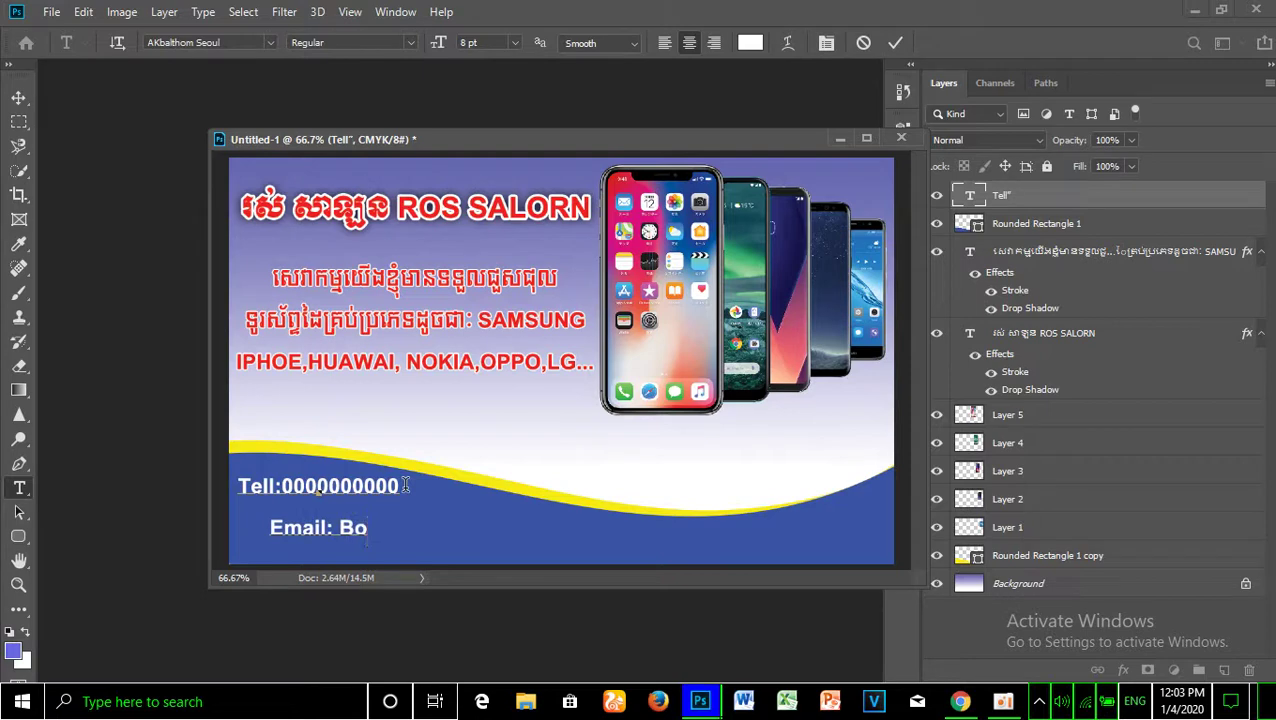
pyautogui.press('BackSpace')
pyautogui.write('eong ')
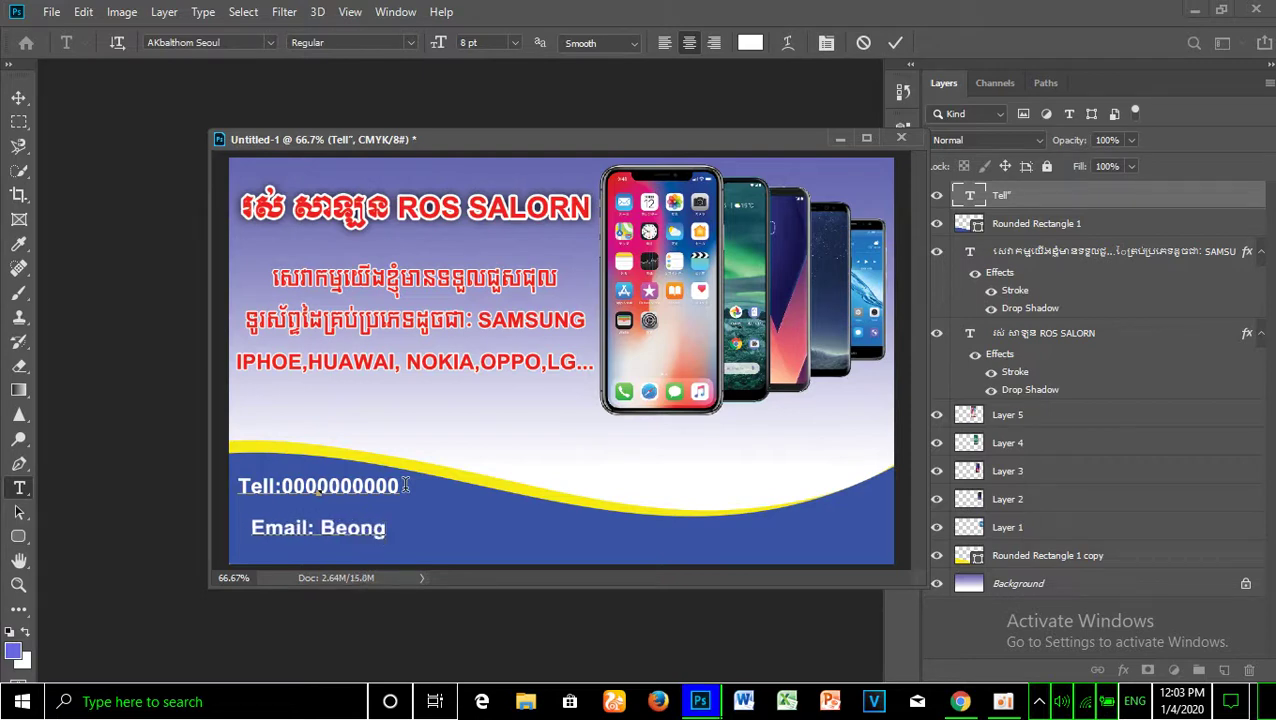
pyautogui.write('TumPon')
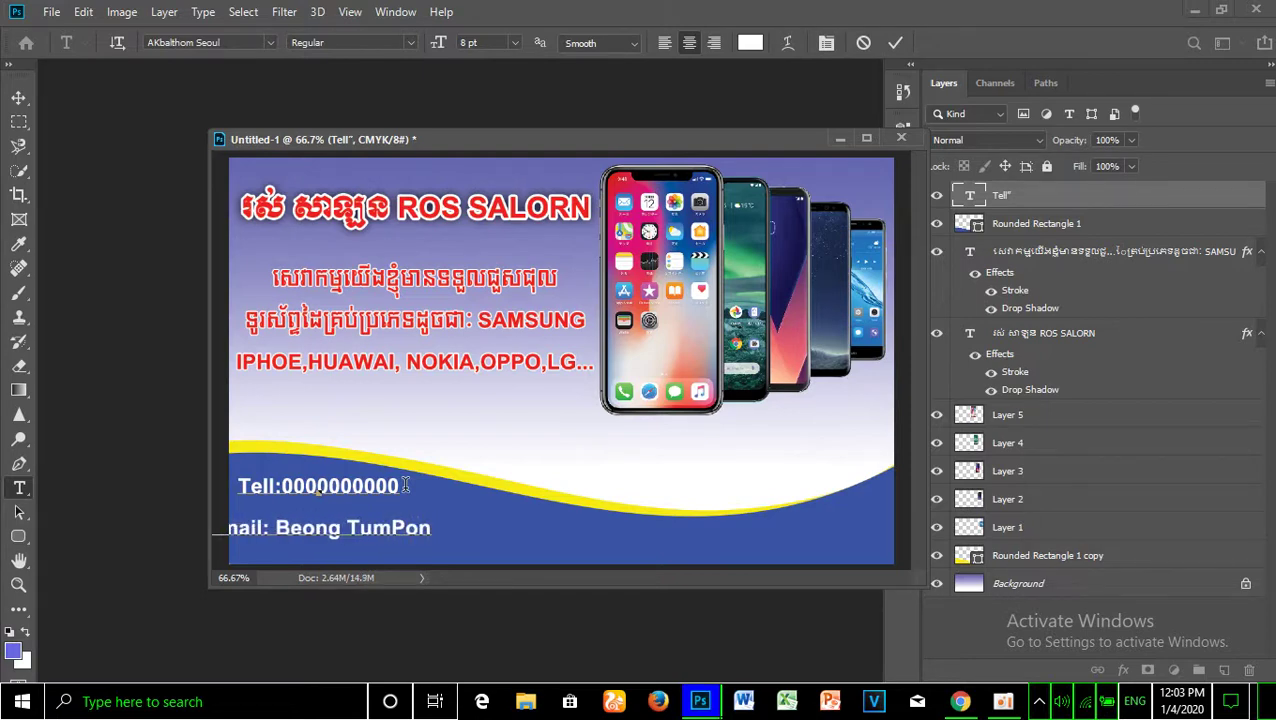
pyautogui.press('BackSpace')
pyautogui.press('BackSpace')
pyautogui.write('Un')
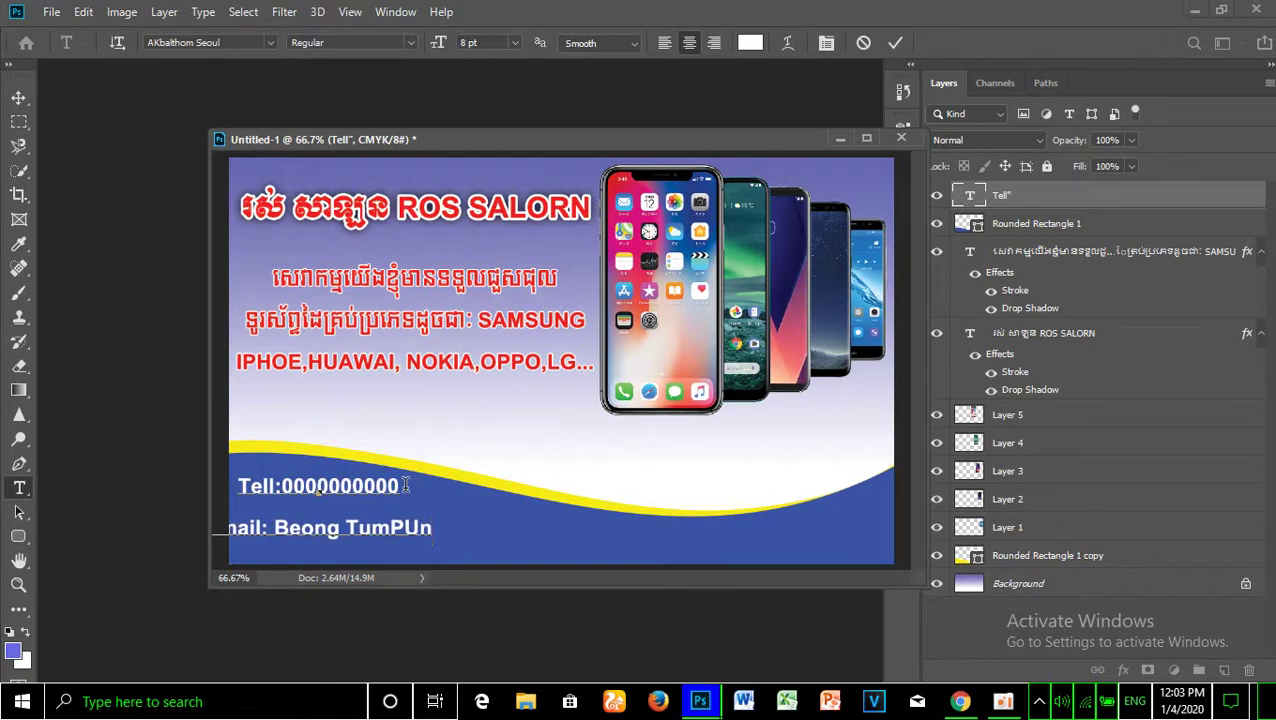
pyautogui.press('BackSpace')
pyautogui.press('BackSpace')
pyautogui.write('u')
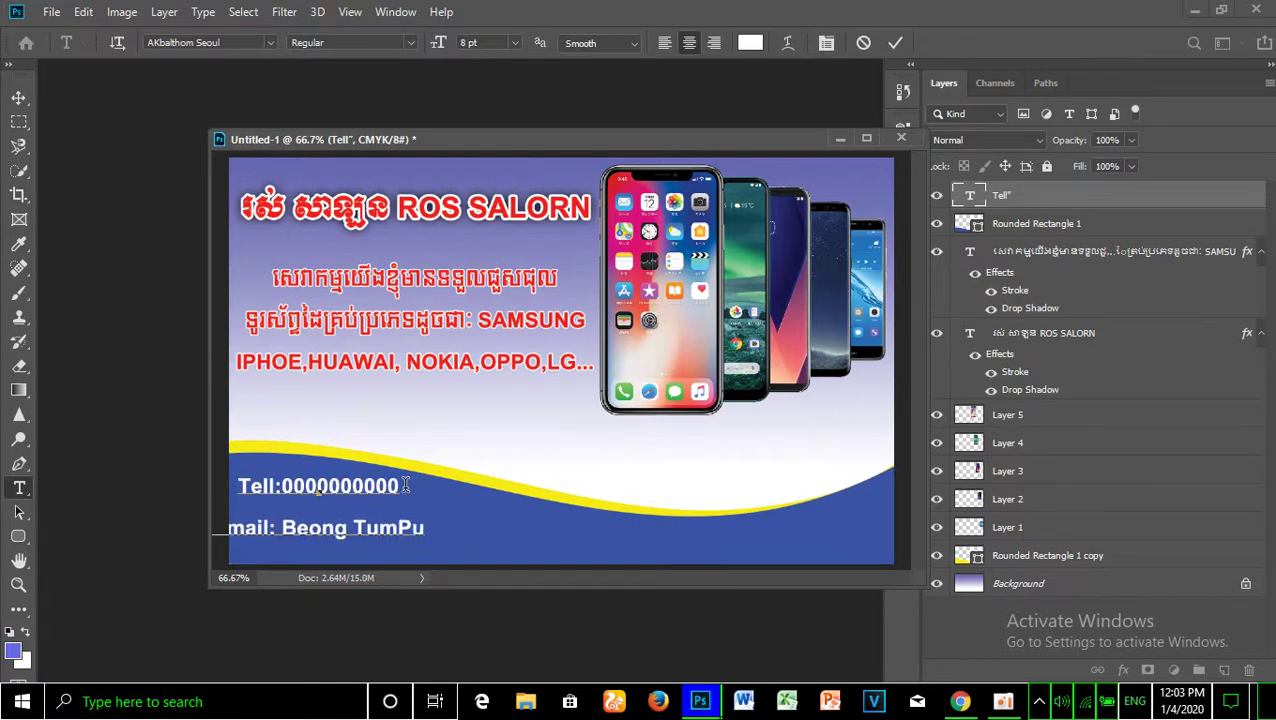
pyautogui.write('n Meancher')
pyautogui.press('BackSpace')
pyautogui.press('BackSpace')
pyautogui.press('BackSpace')
pyautogui.press('BackSpace')
pyautogui.write('Ch')
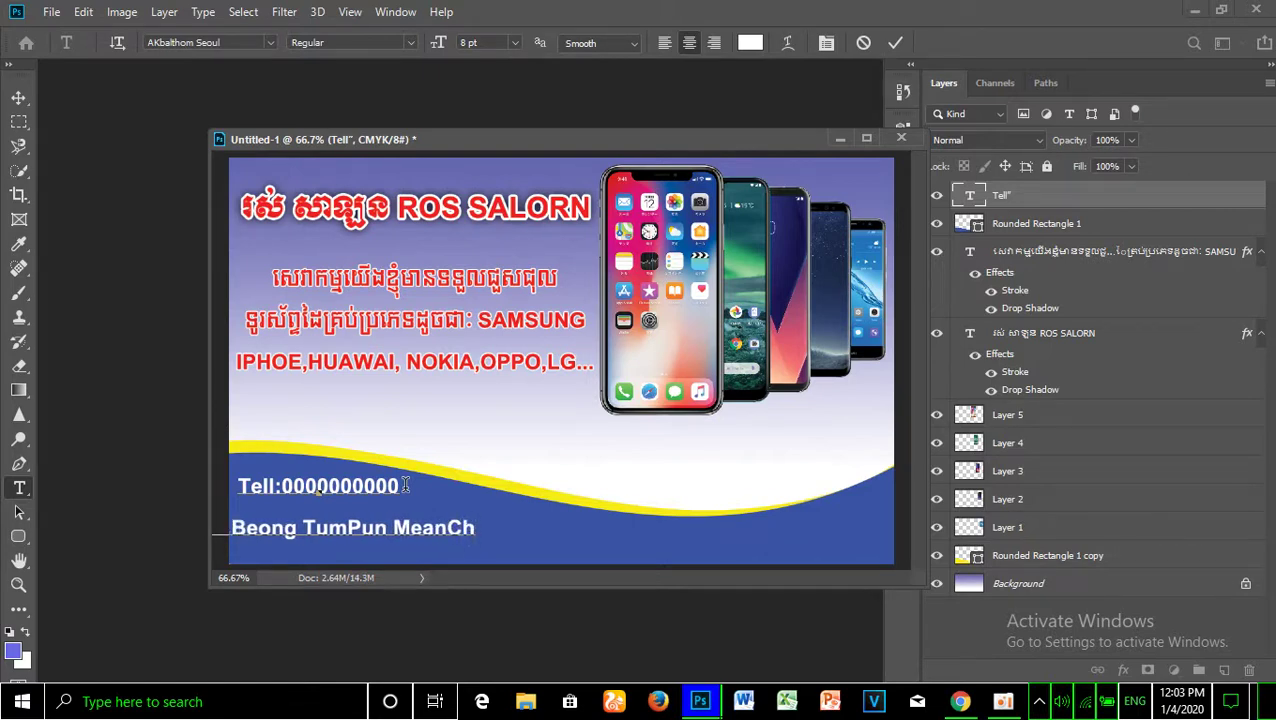
pyautogui.write('ey')
pyautogui.click(495, 523)
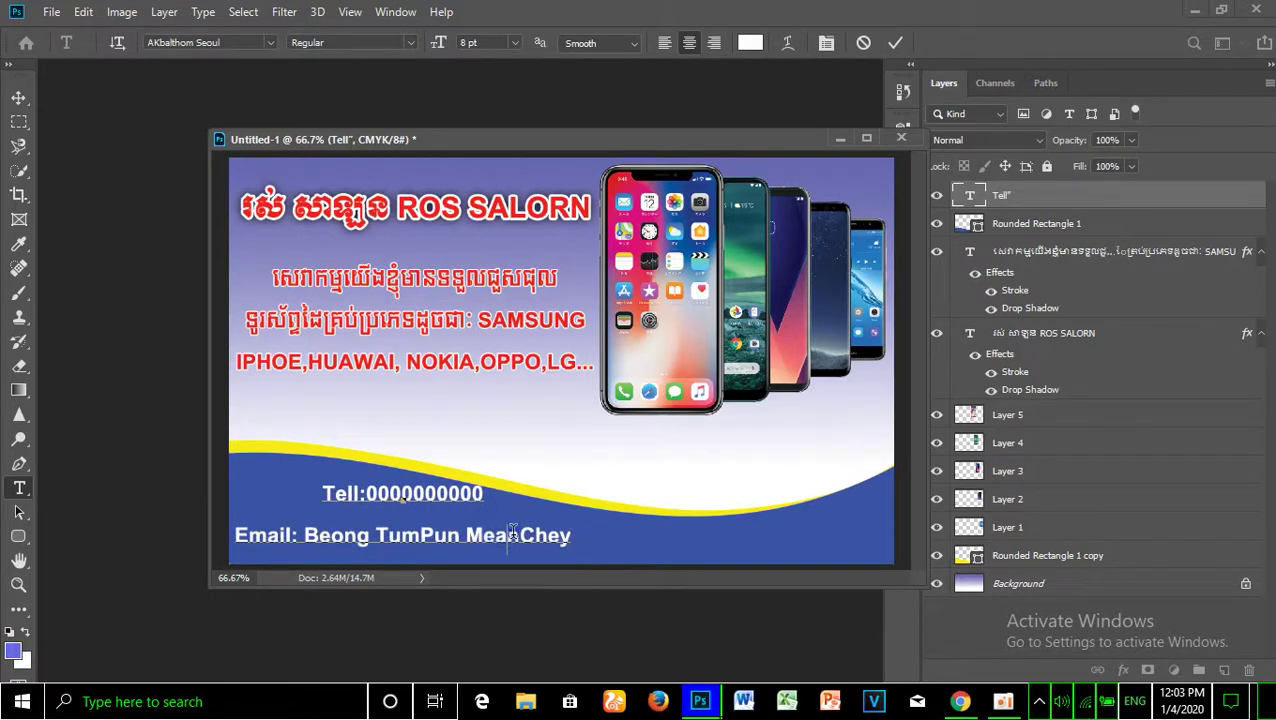
pyautogui.hotkey('ctrl', 'a')
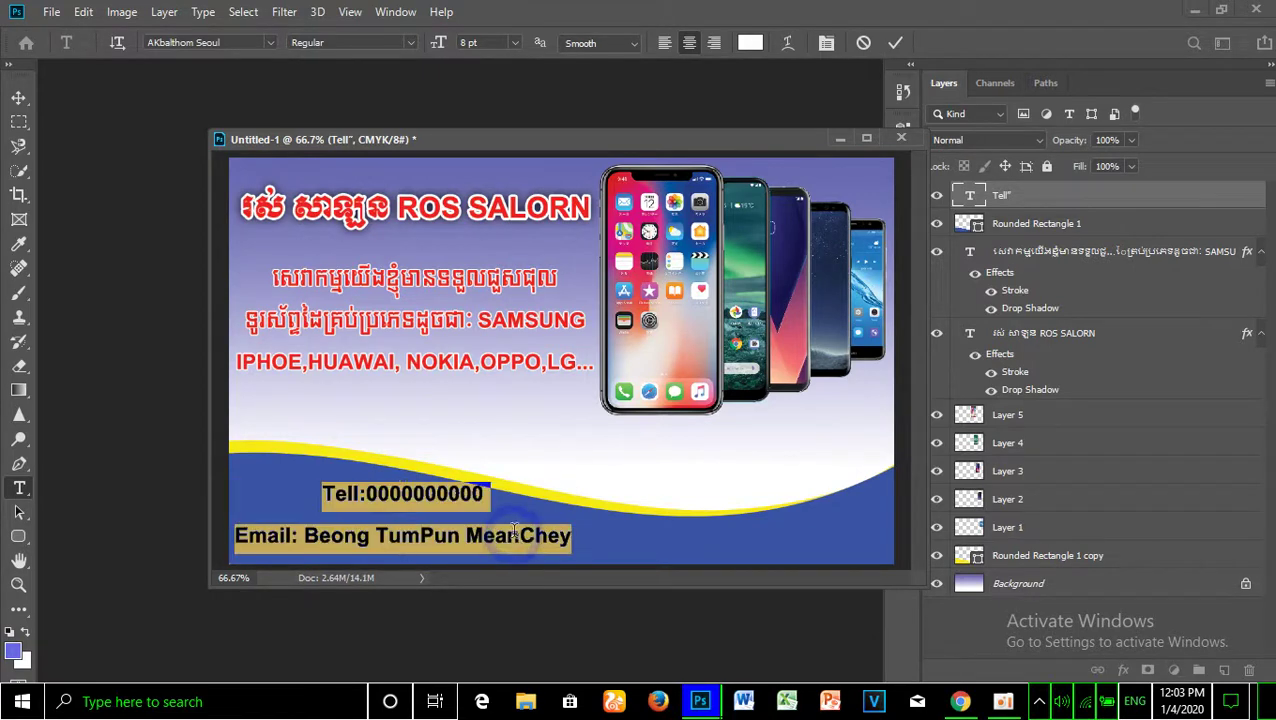
# Left-align the Tell and Email lines and move them toward the card's left edge.
pyautogui.click(665, 43)
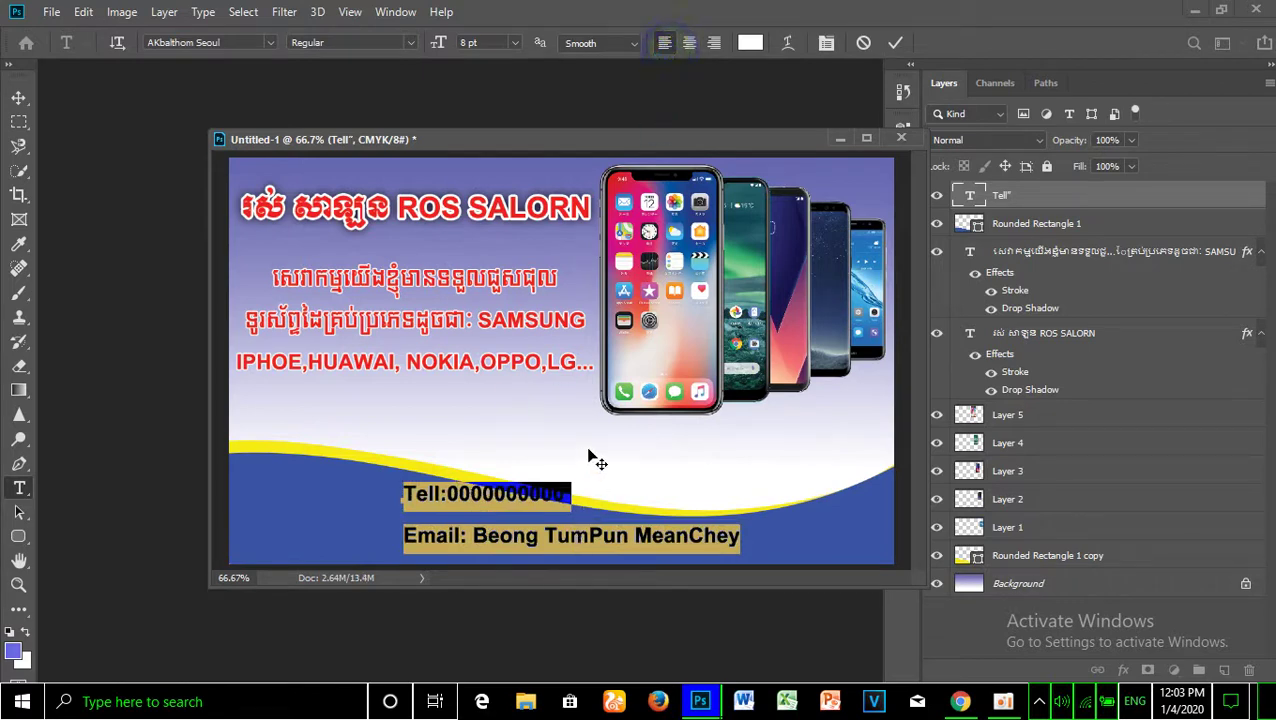
pyautogui.moveTo(588, 458); pyautogui.dragTo(430, 458)
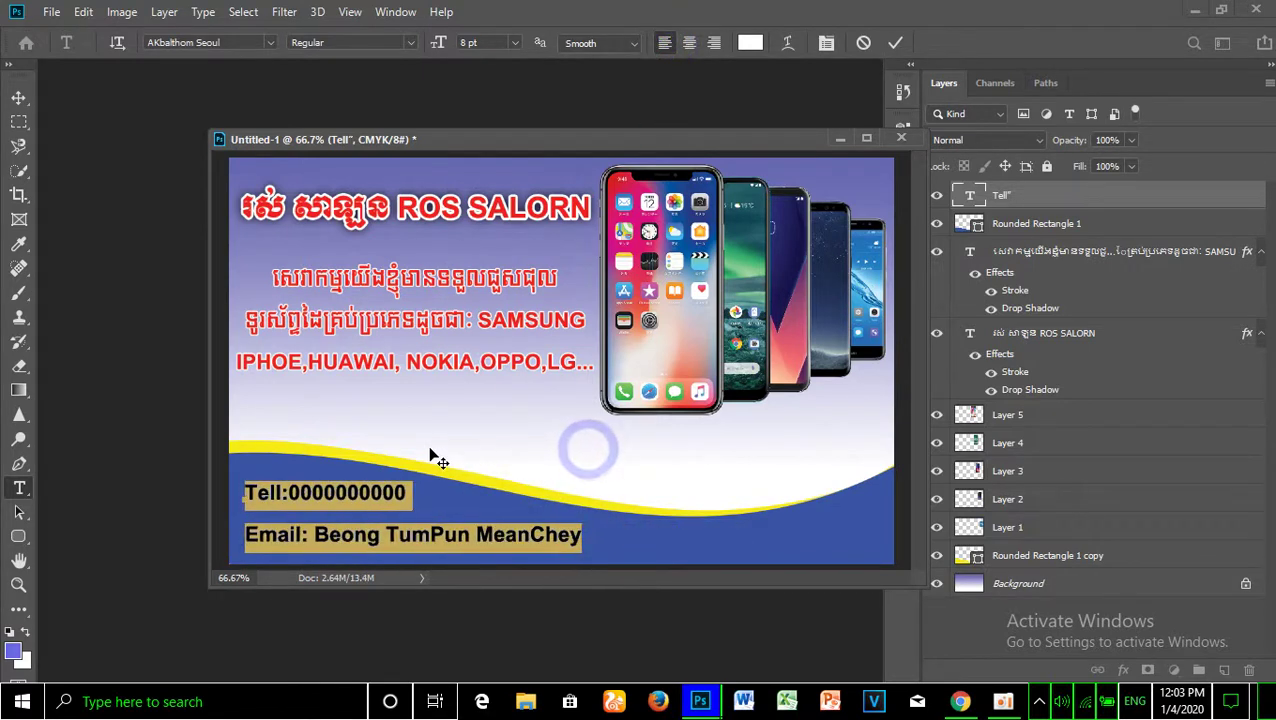
pyautogui.click(432, 545)
pyautogui.click(585, 538)
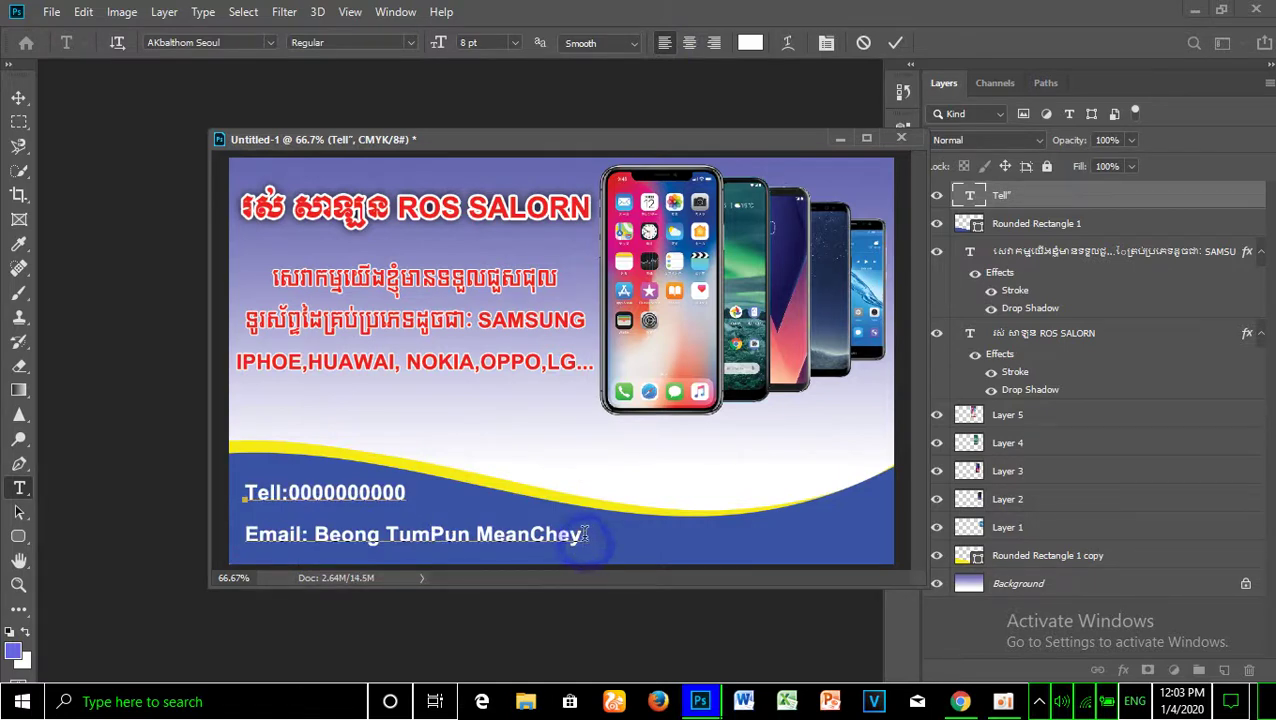
pyautogui.moveTo(595, 539); pyautogui.dragTo(595, 533)
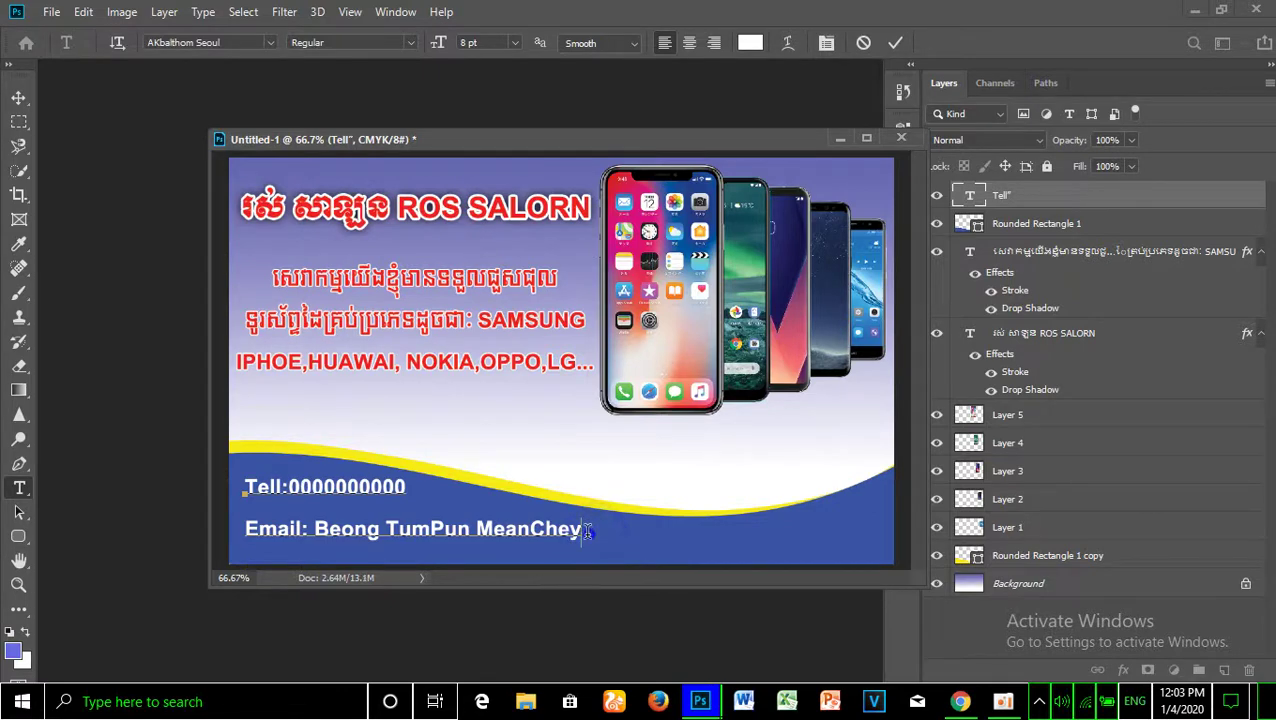
# Reduce the contact lines' leading from 16.01 pt to 8.01 pt.
pyautogui.moveTo(589, 532); pyautogui.dragTo(244, 487)
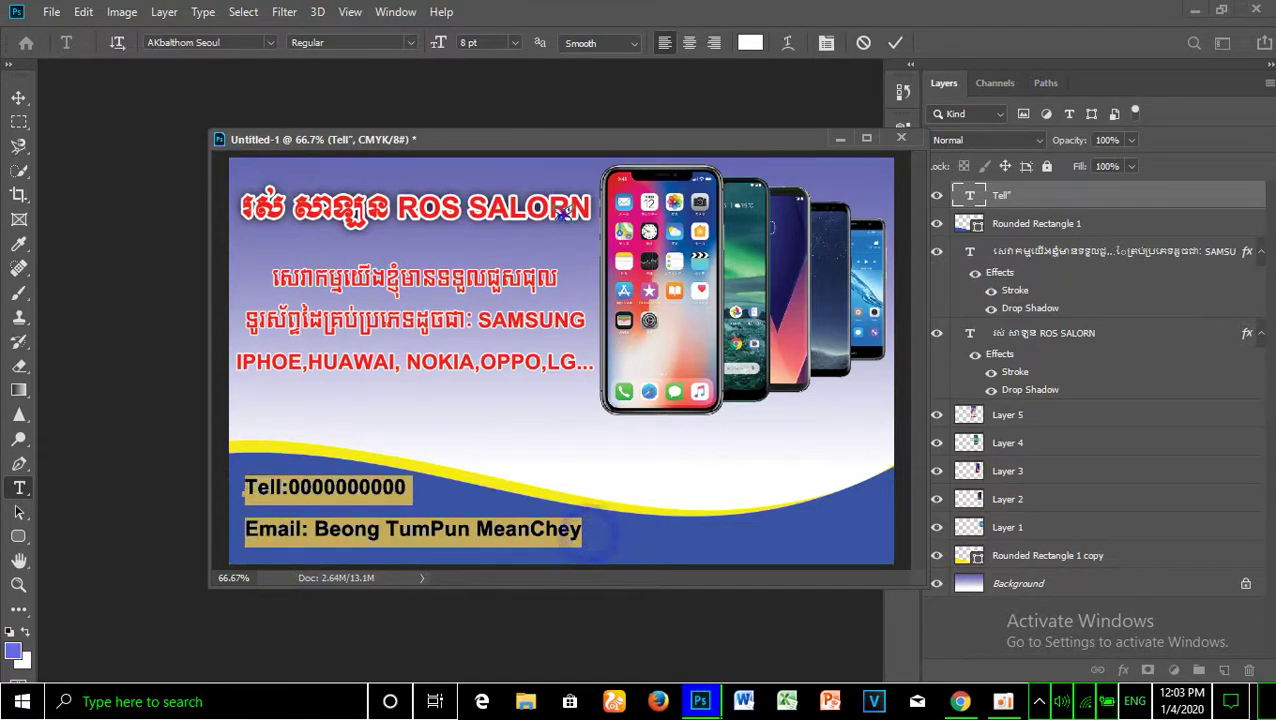
pyautogui.click(825, 42)
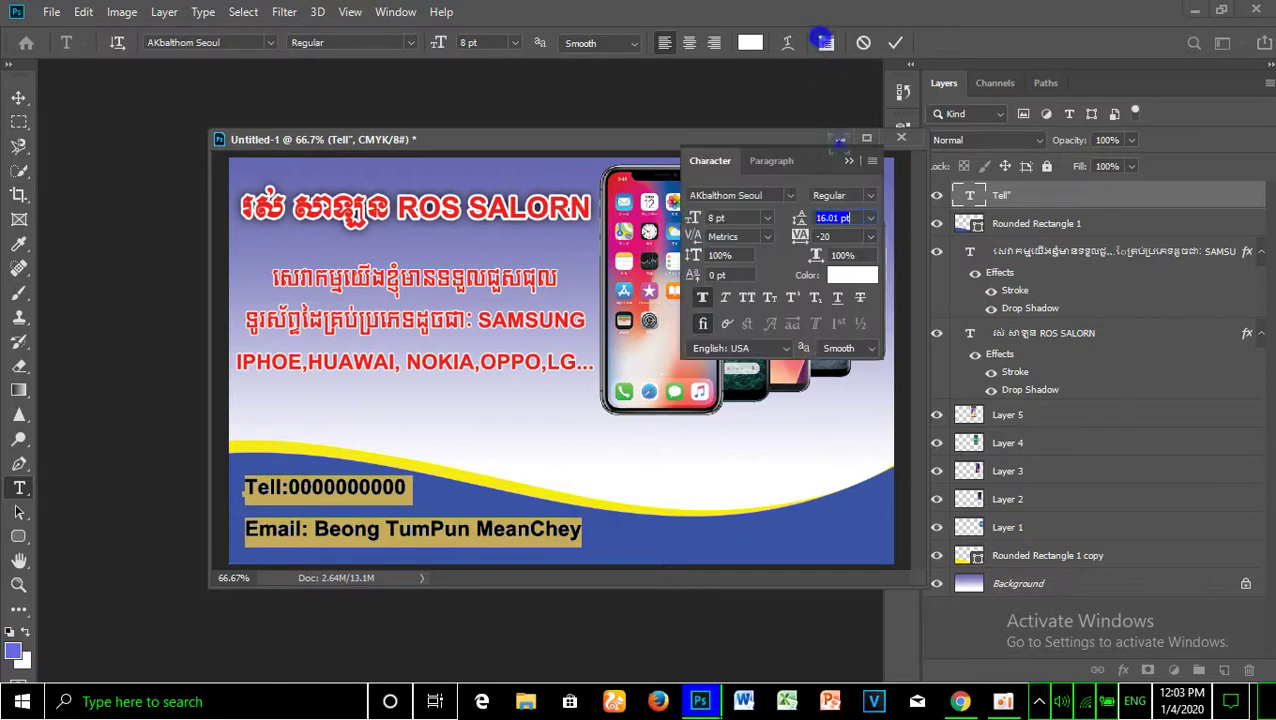
pyautogui.moveTo(800, 225); pyautogui.dragTo(795, 222)
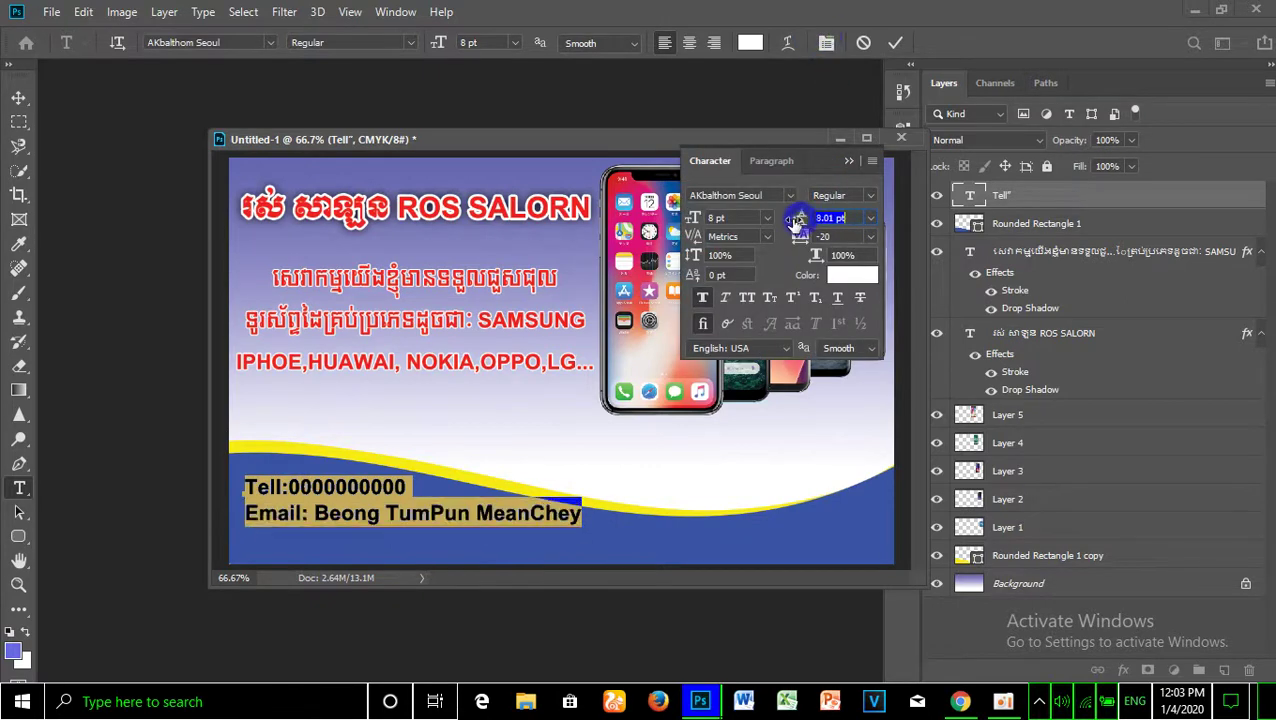
pyautogui.click(847, 161)
pyautogui.click(407, 519)
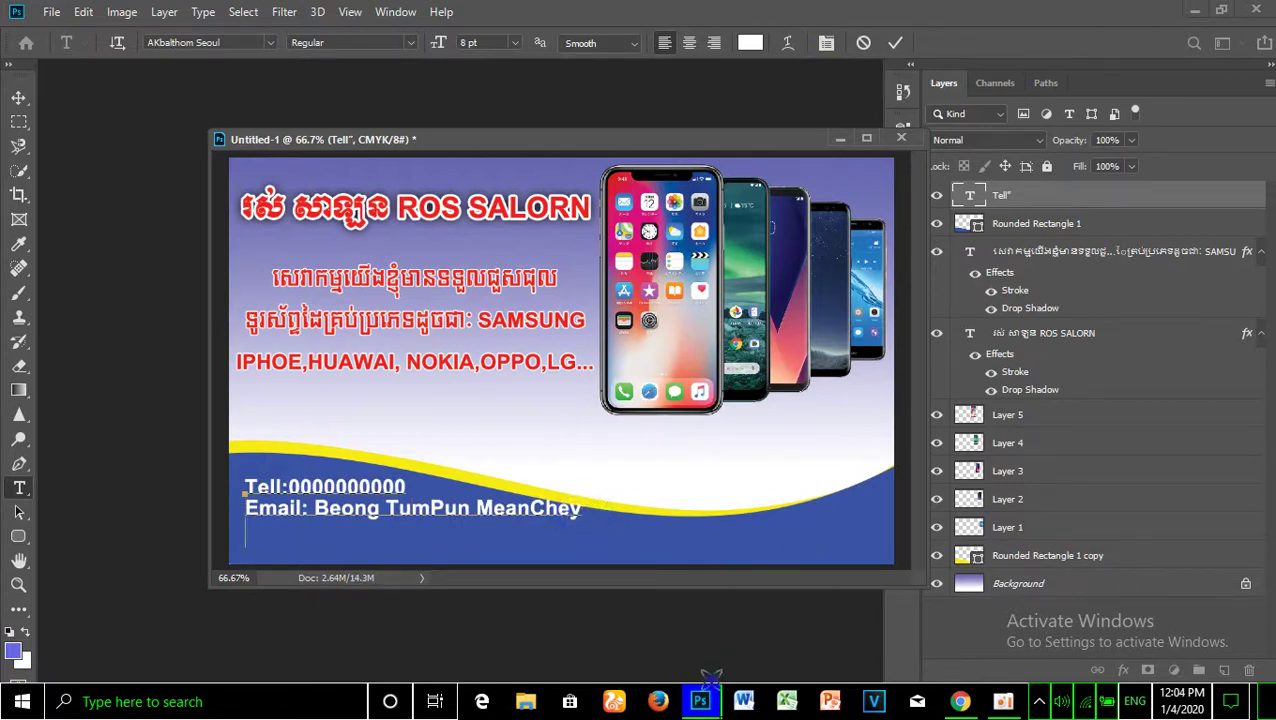
pyautogui.moveTo(700, 701)
pyautogui.click(868, 627)
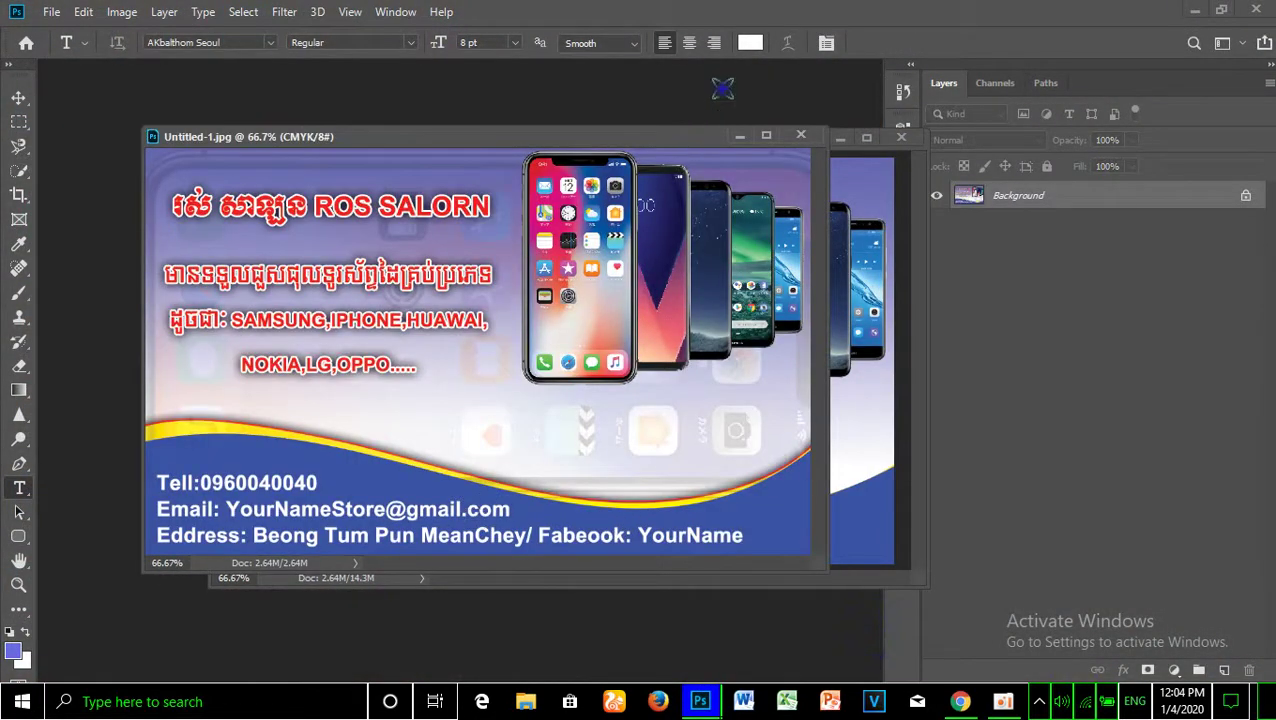
# Close the reference image and delete an accidental placeholder text layer.
pyautogui.click(740, 136)
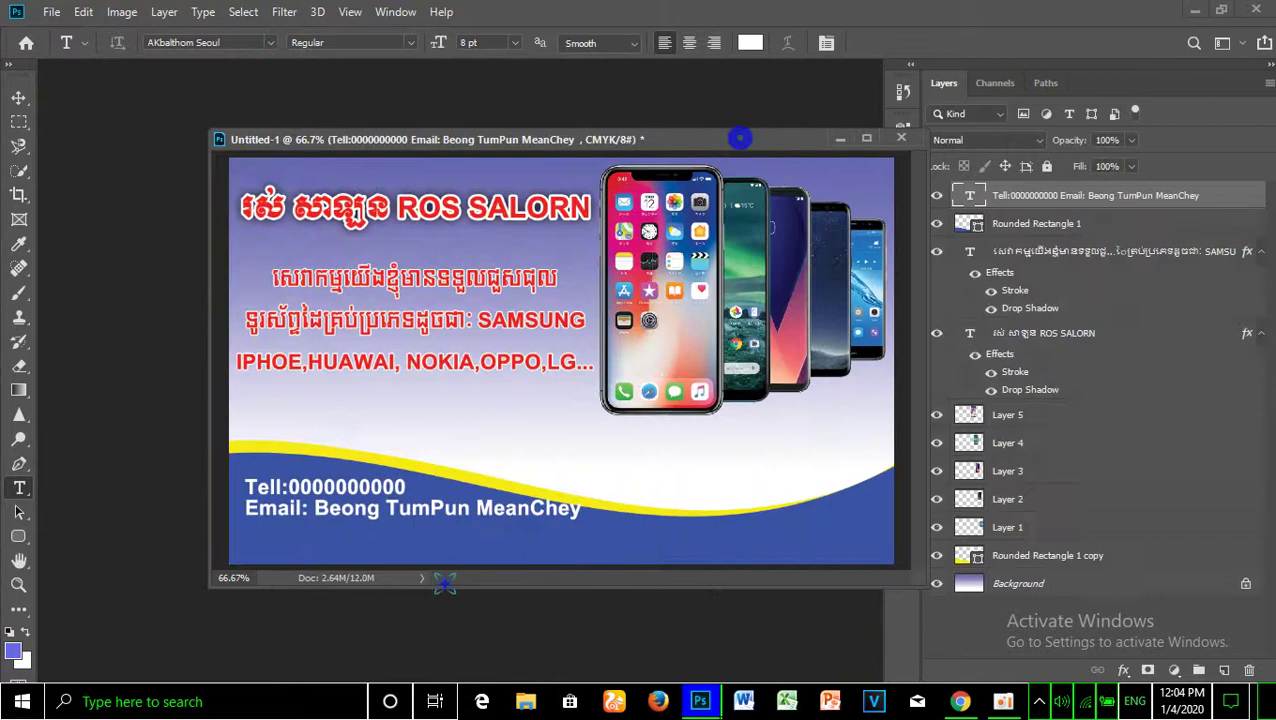
pyautogui.click(263, 547)
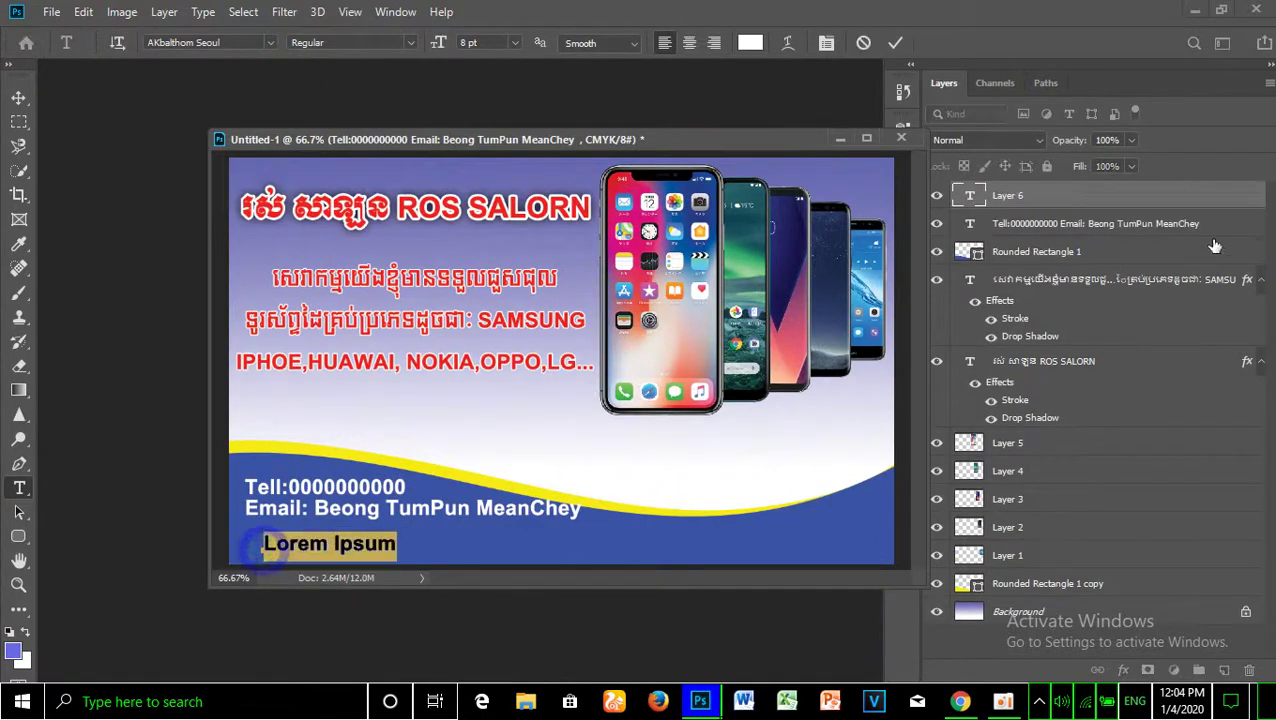
pyautogui.click(1253, 197)
pyautogui.press('Delete')
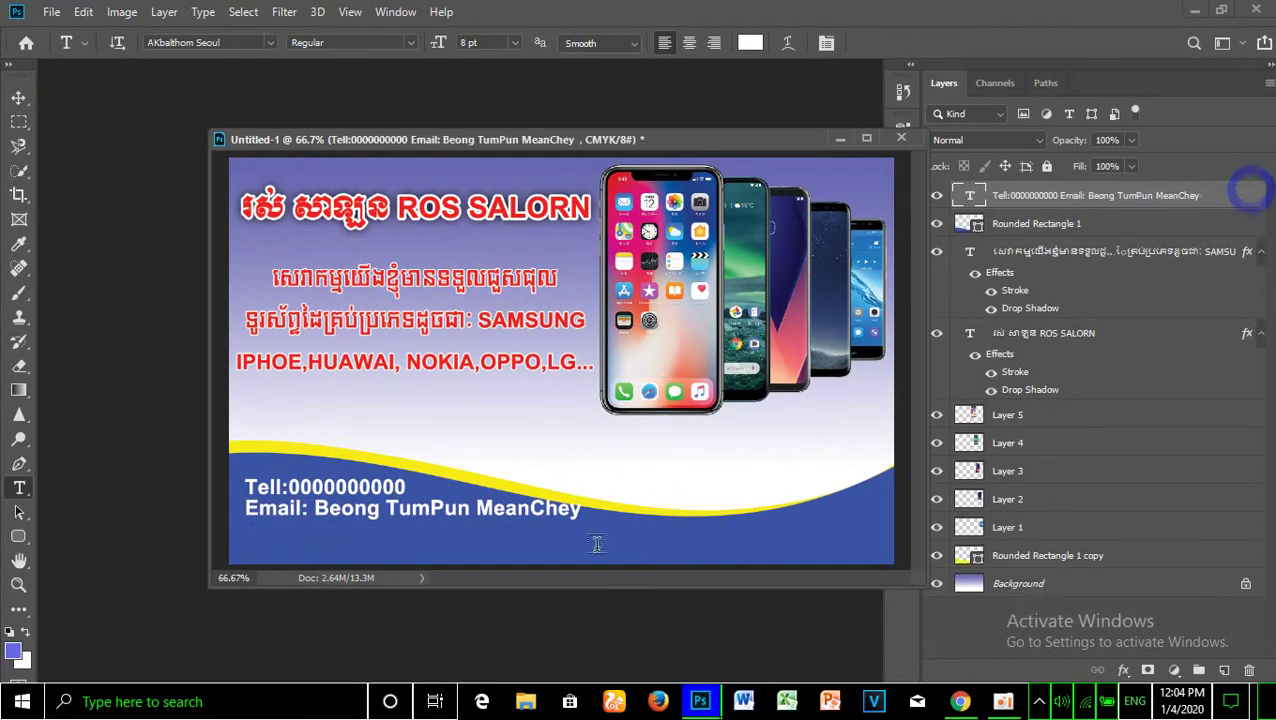
pyautogui.click(568, 510)
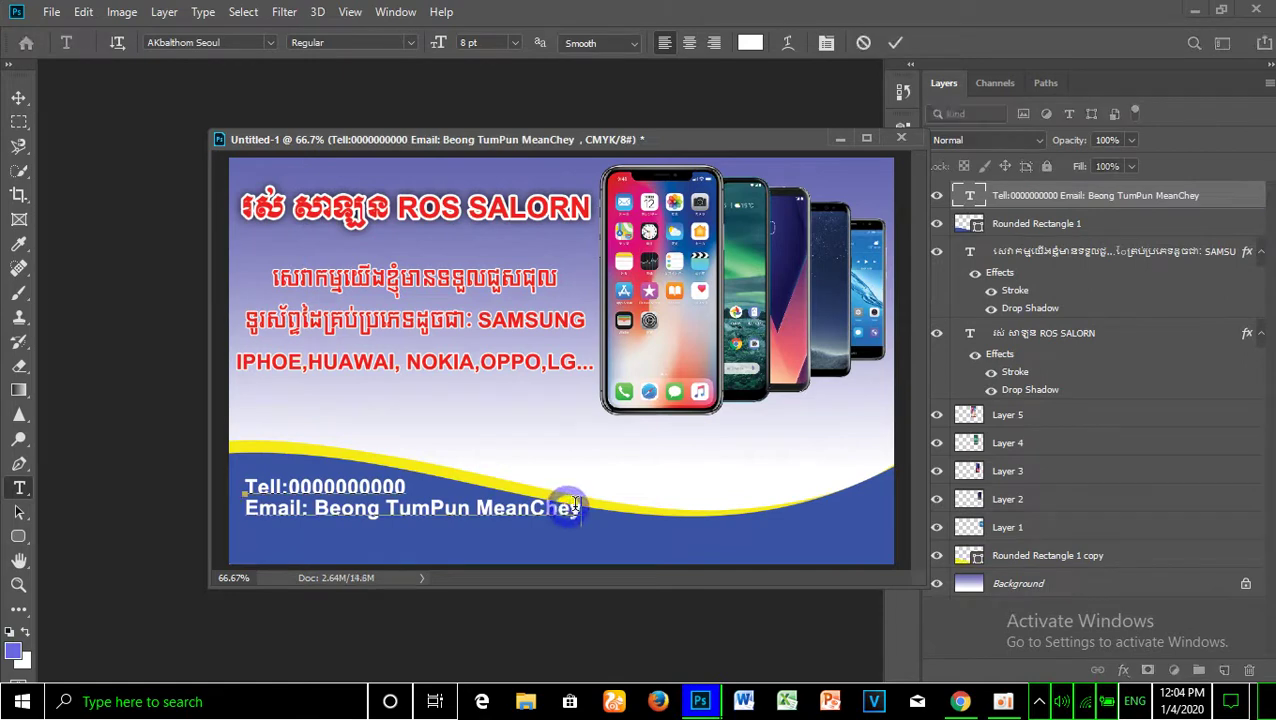
# Move the place name Beong TumPun MeanChey to a new Eddress line, leaving a placeholder email.
pyautogui.press('Return')
pyautogui.write('Eddress:')
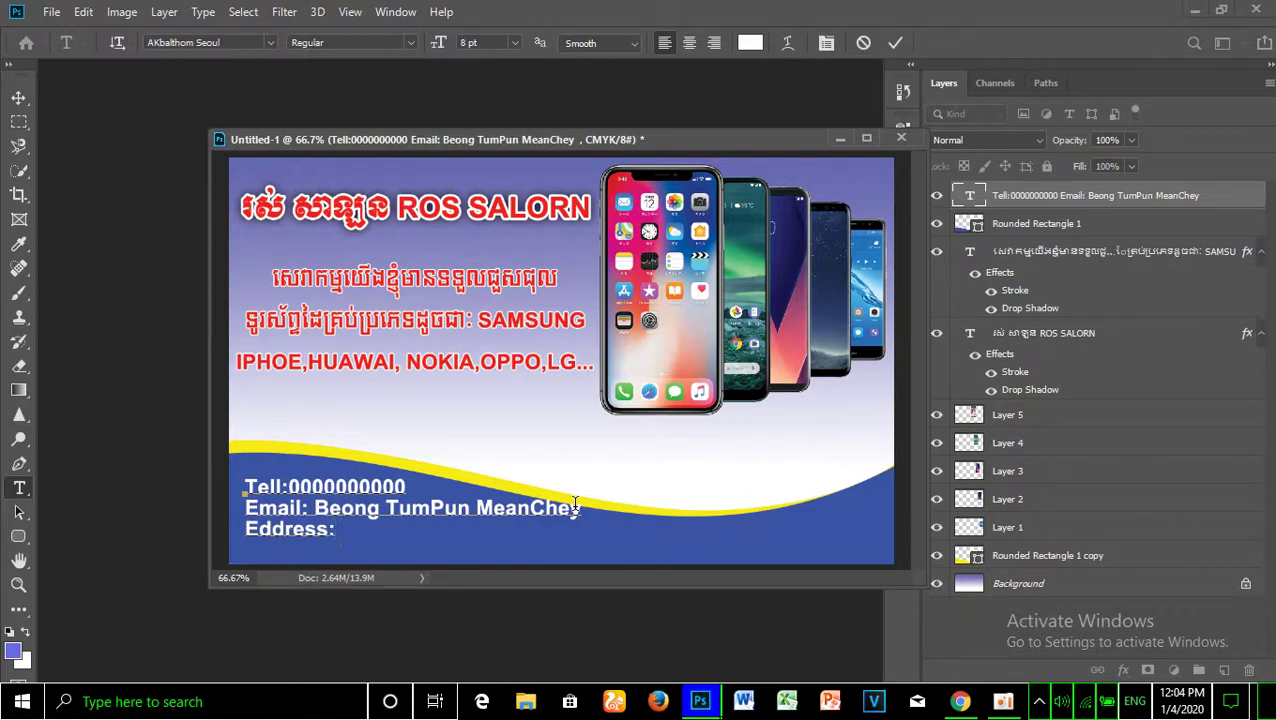
pyautogui.moveTo(318, 505); pyautogui.dragTo(598, 508)
pyautogui.hotkey('ctrl', 'c')
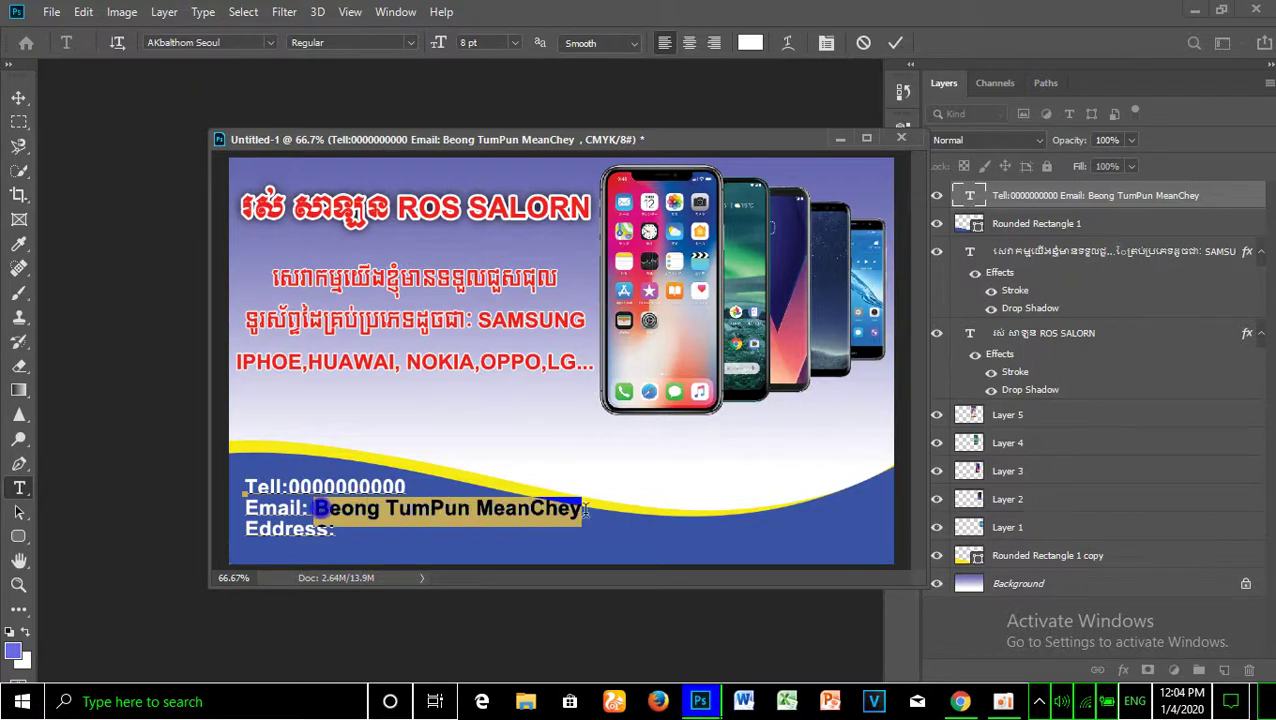
pyautogui.rightClick(600, 508)
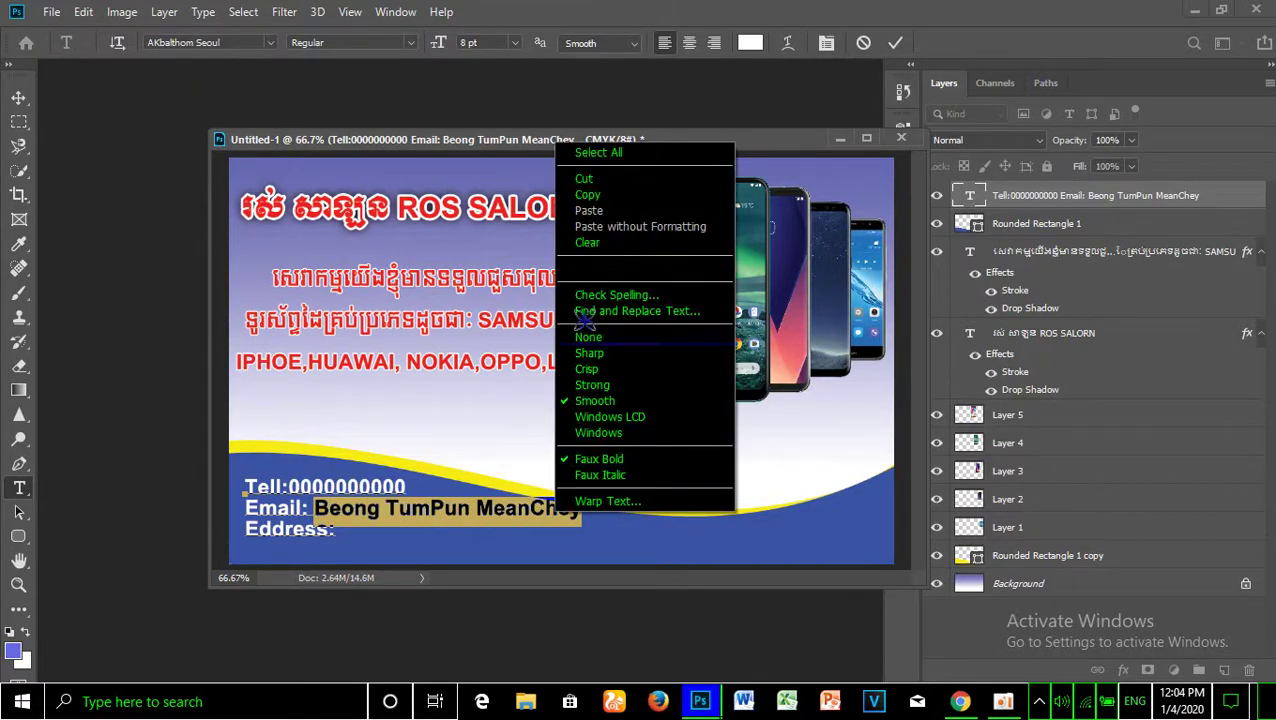
pyautogui.click(590, 195)
pyautogui.rightClick(362, 518)
pyautogui.click(426, 190)
pyautogui.press('BackSpace')
pyautogui.rightClick(347, 530)
pyautogui.click(380, 227)
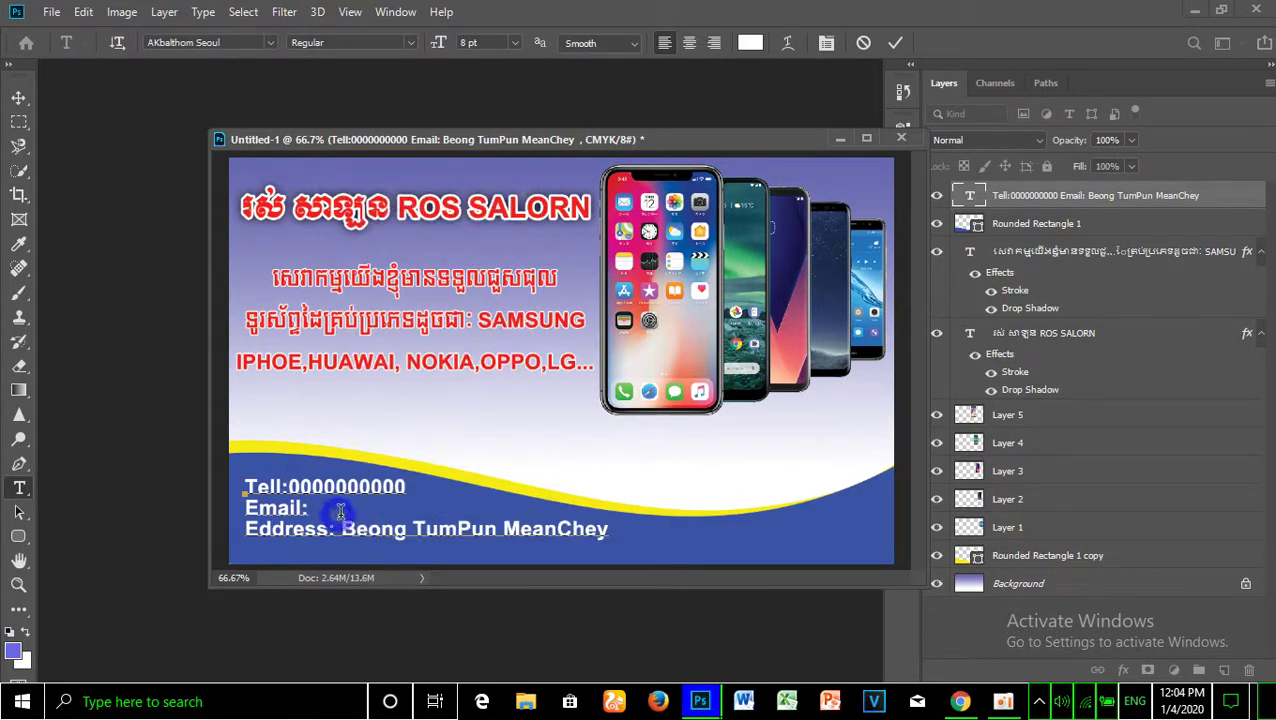
pyautogui.write('YourN')
pyautogui.write('amestoreGa')
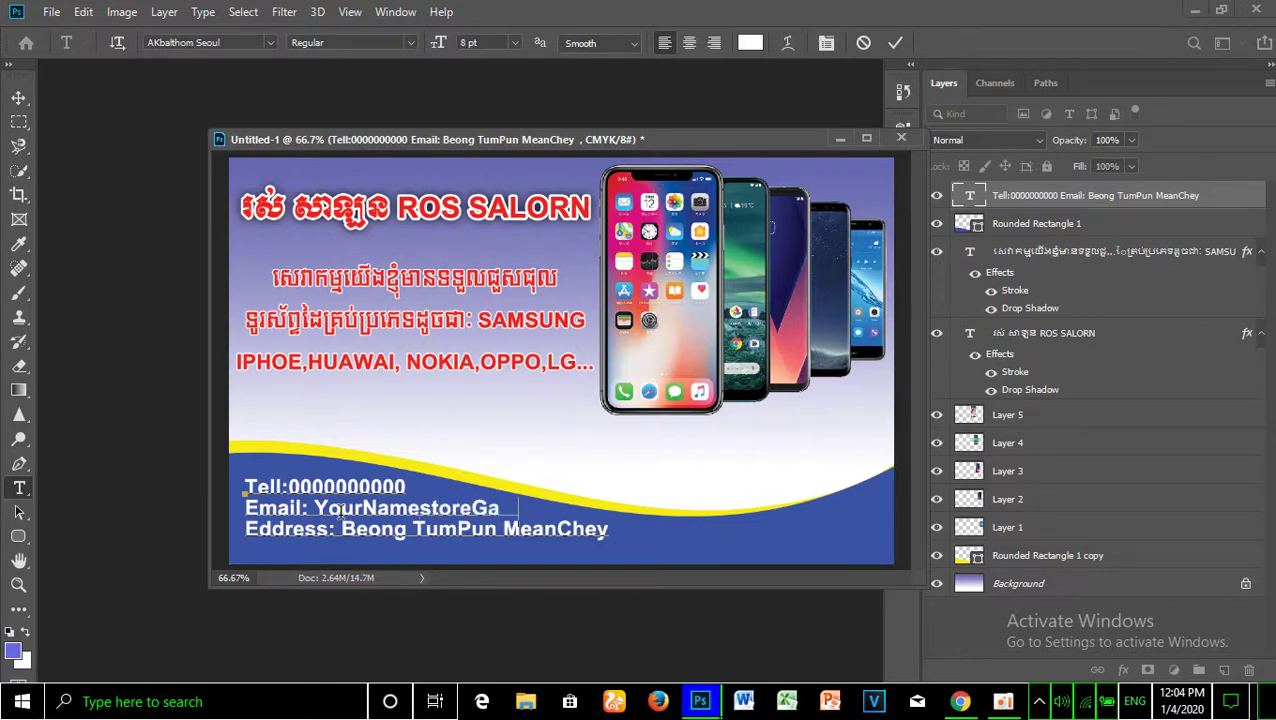
pyautogui.write('mi')
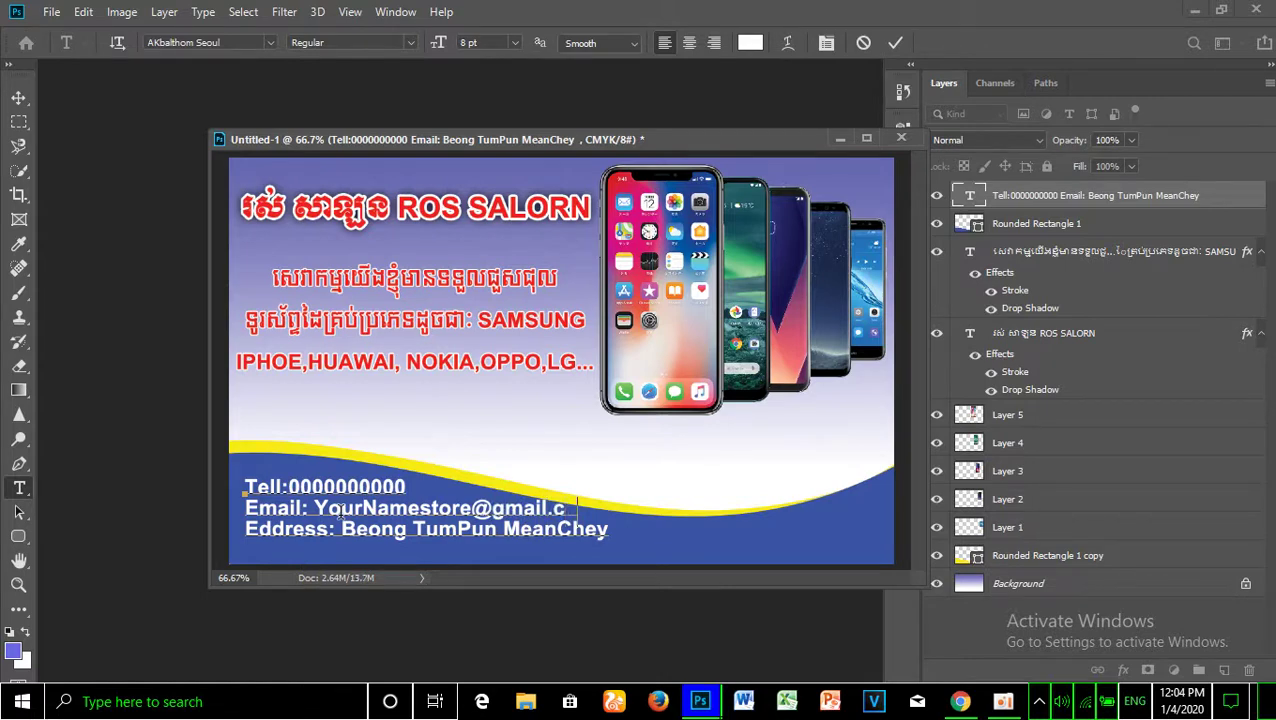
# End the Eddress line with '/ Facebook: Your Name' and select all contact text.
pyautogui.click(637, 543)
pyautogui.press('Return')
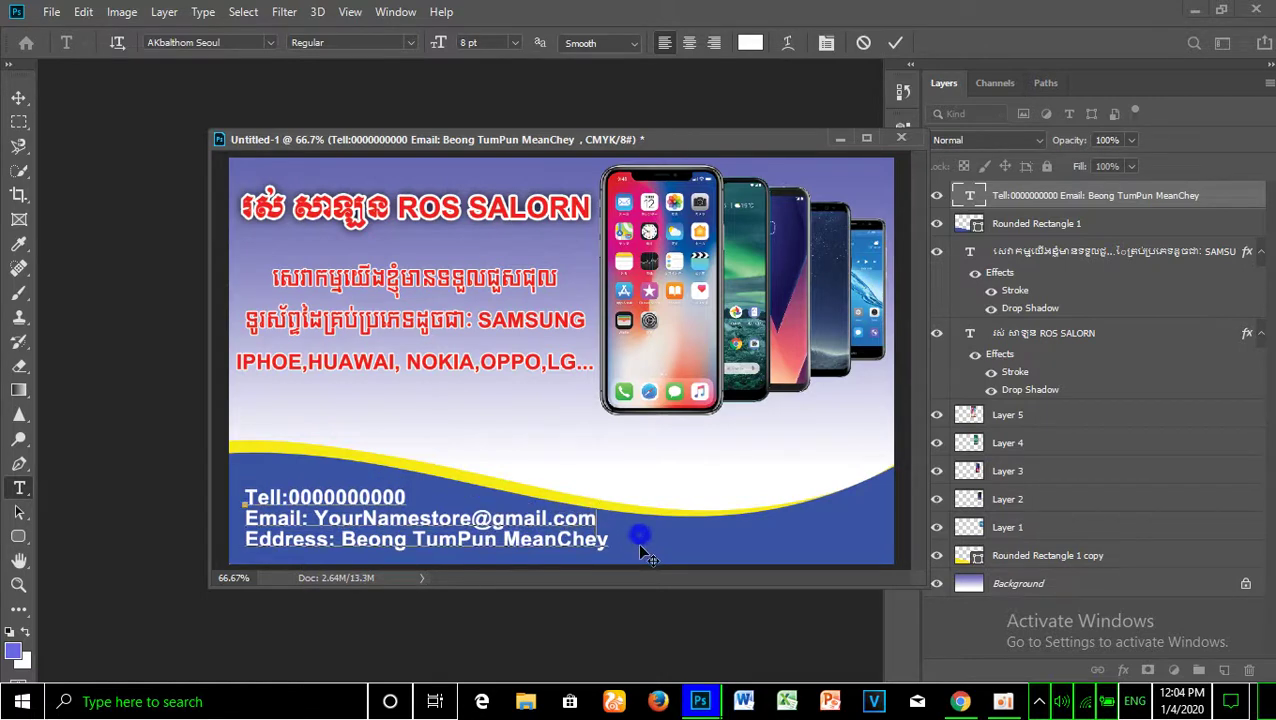
pyautogui.click(617, 548)
pyautogui.write(', Fa')
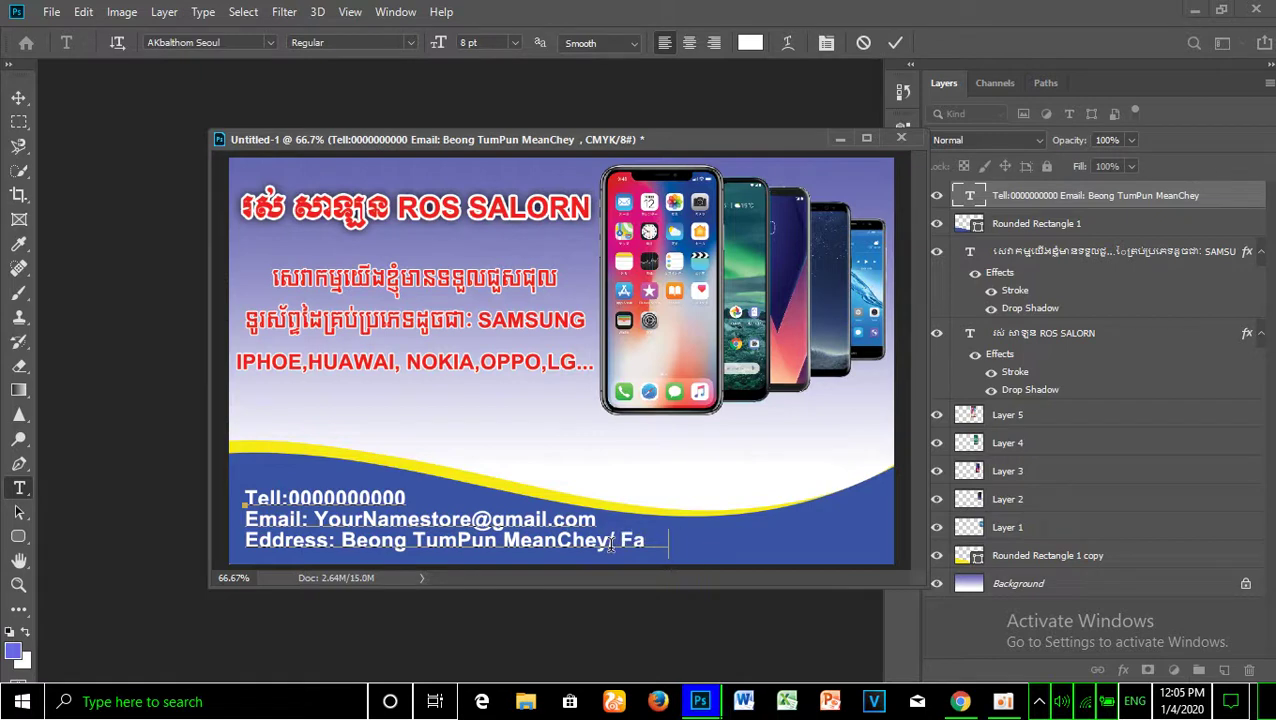
pyautogui.write('cebook:')
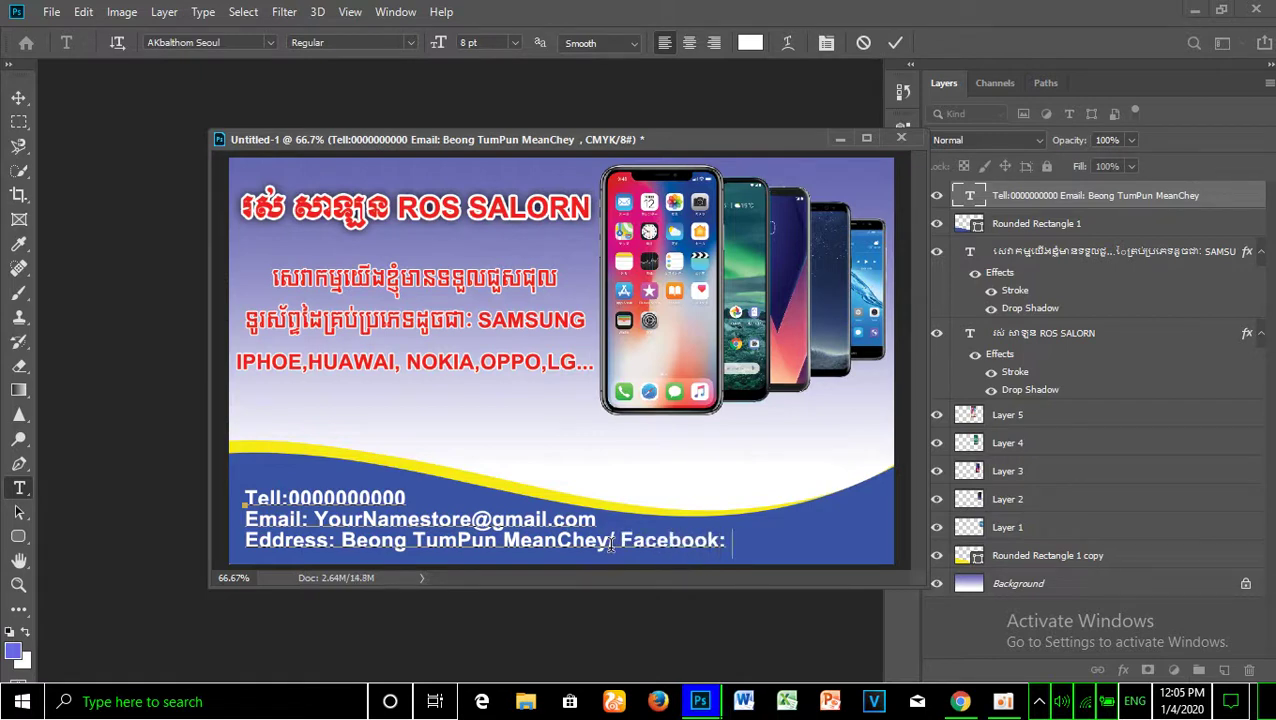
pyautogui.write(' Your Name')
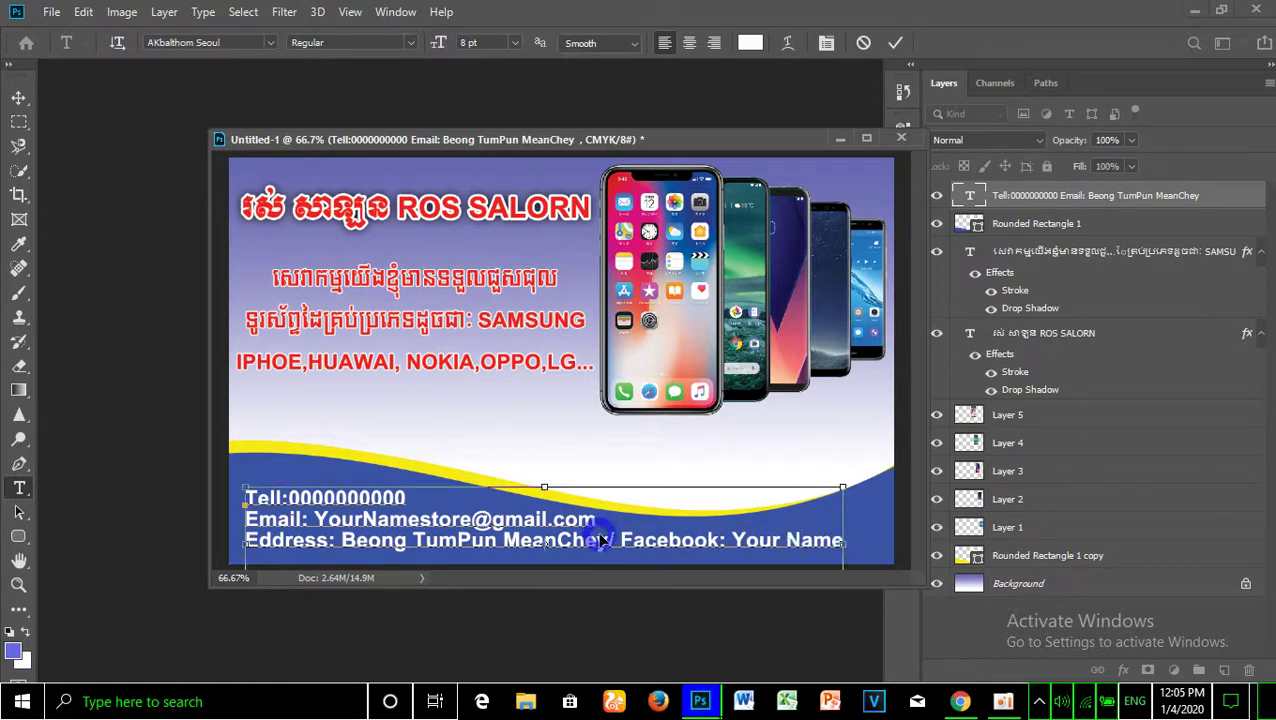
pyautogui.hotkey('ctrl', 'a')
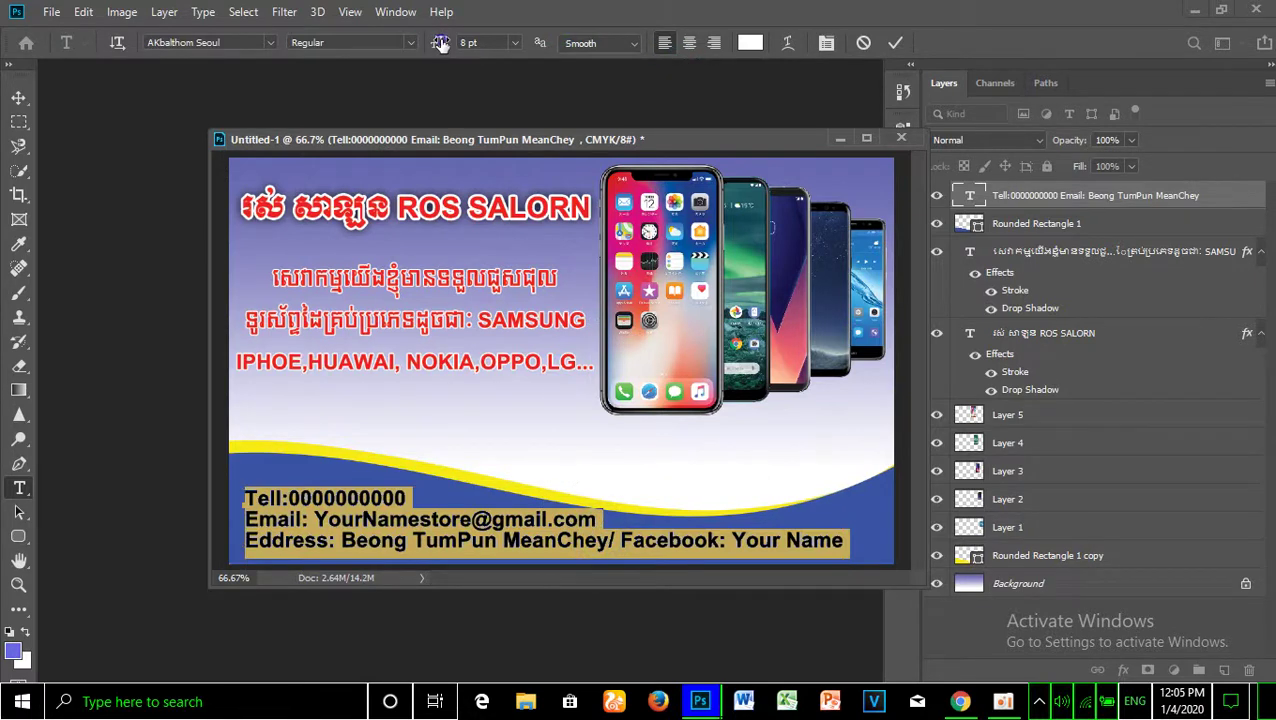
# Set the contact text to 7 pt and settle it in the lower left of the blue wave.
pyautogui.moveTo(441, 43); pyautogui.dragTo(436, 43)
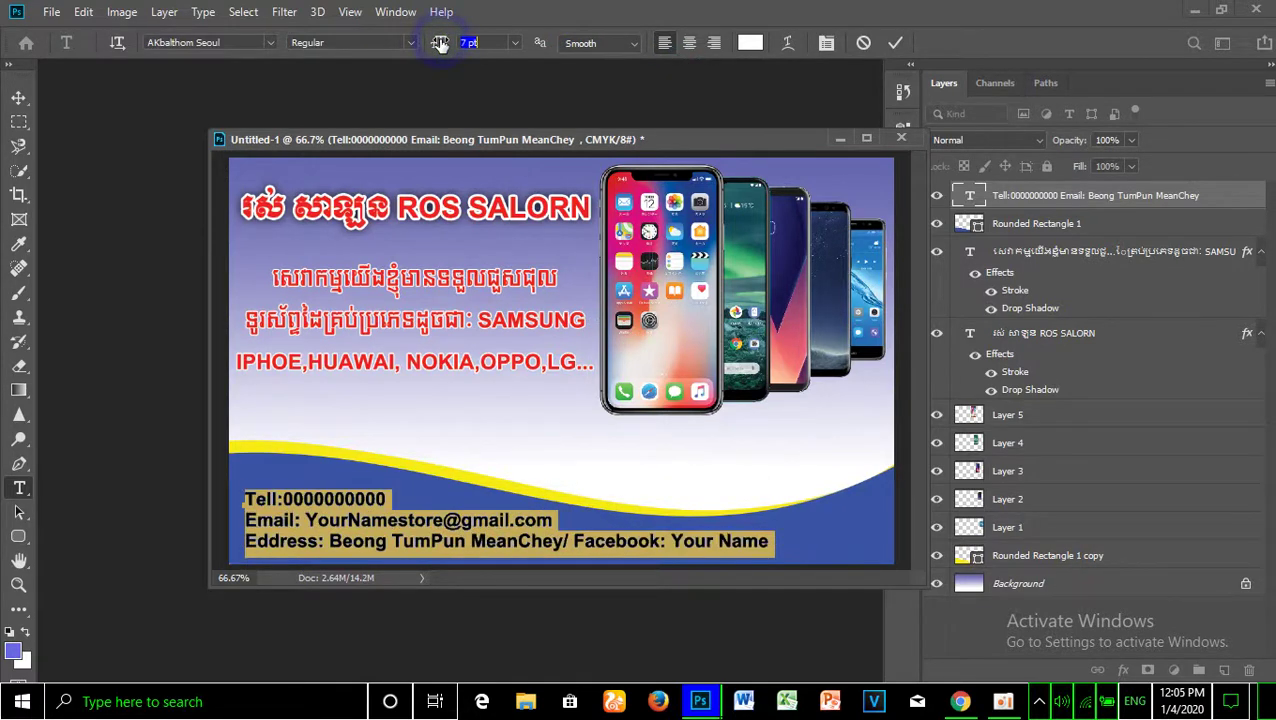
pyautogui.click(456, 500)
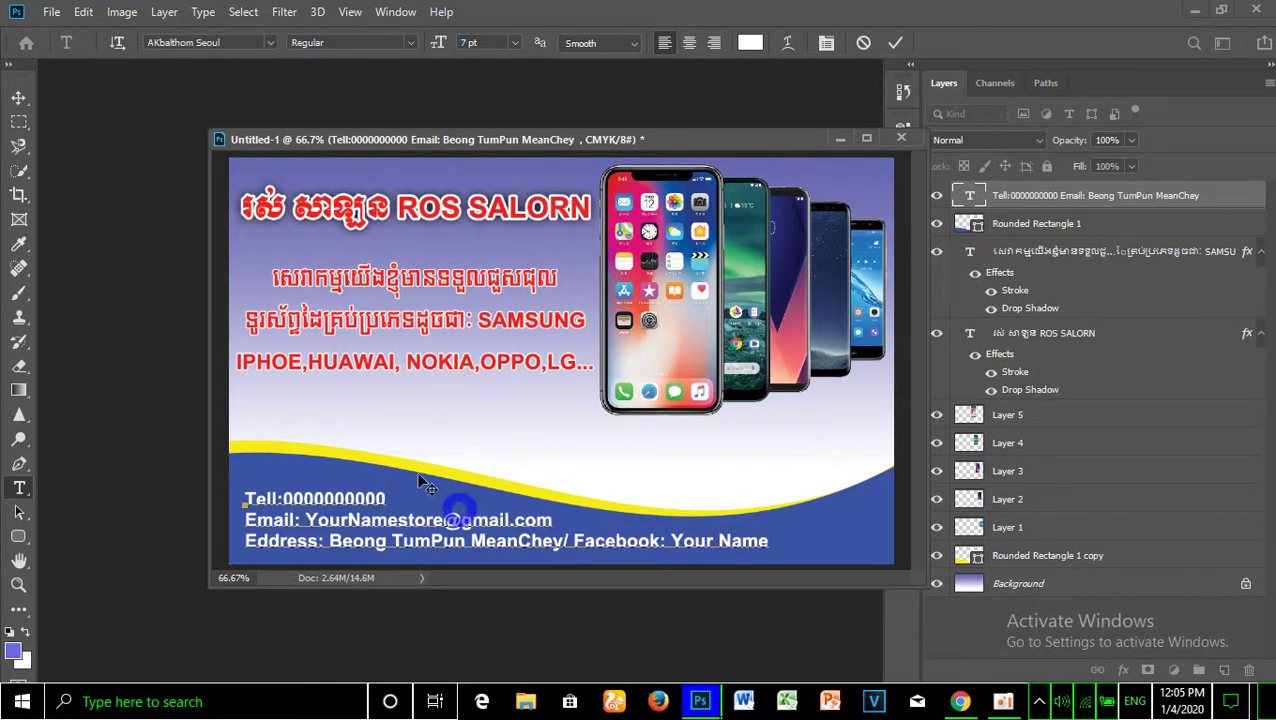
pyautogui.moveTo(413, 492); pyautogui.dragTo(405, 484)
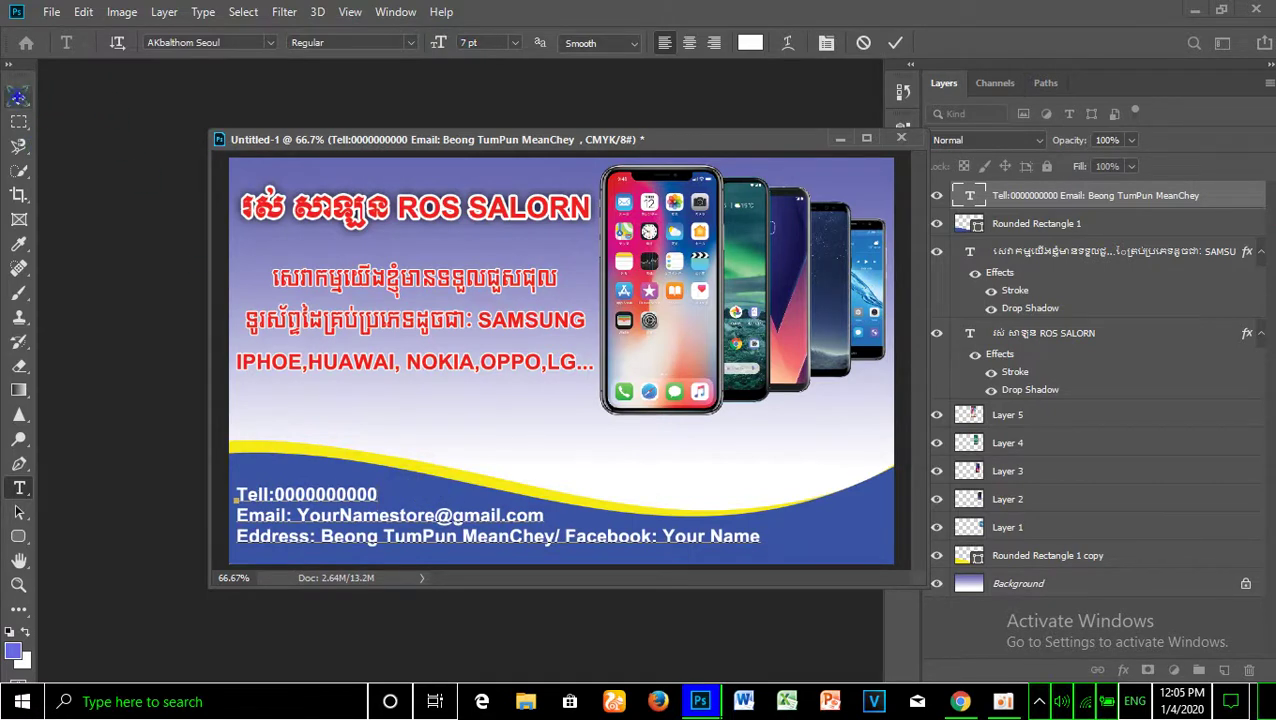
pyautogui.click(18, 97)
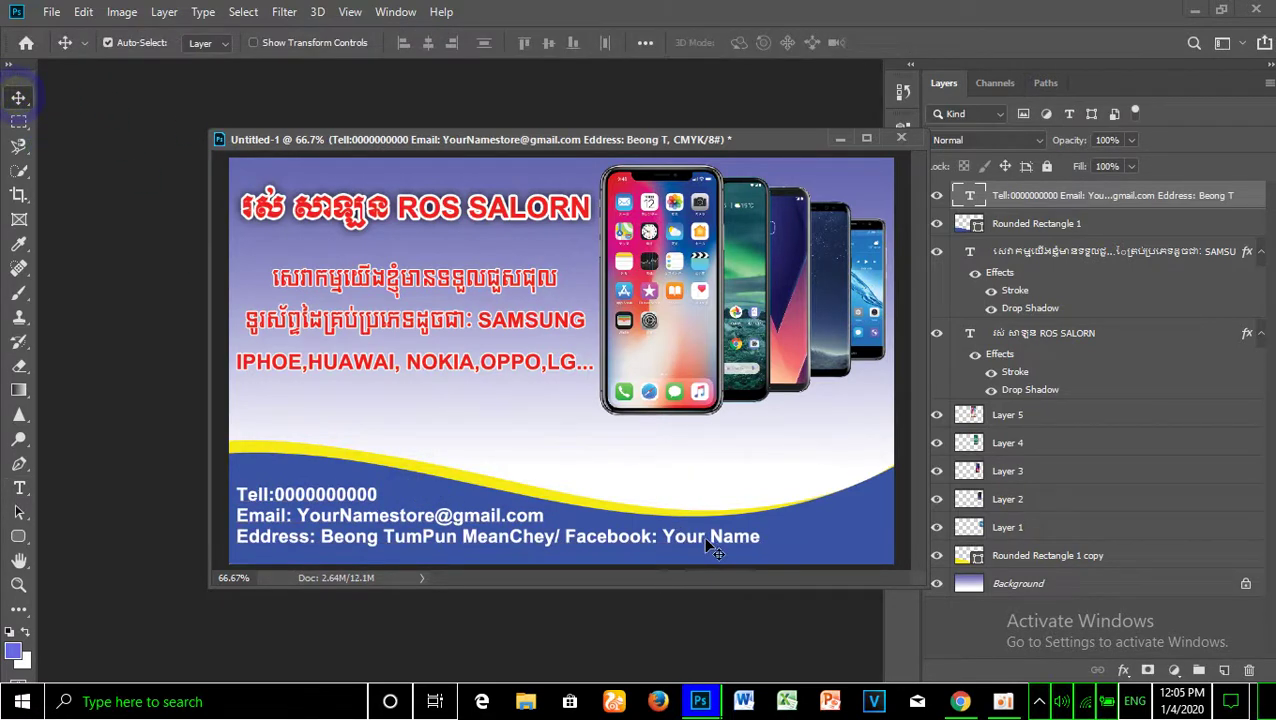
pyautogui.moveTo(703, 543); pyautogui.dragTo(705, 545)
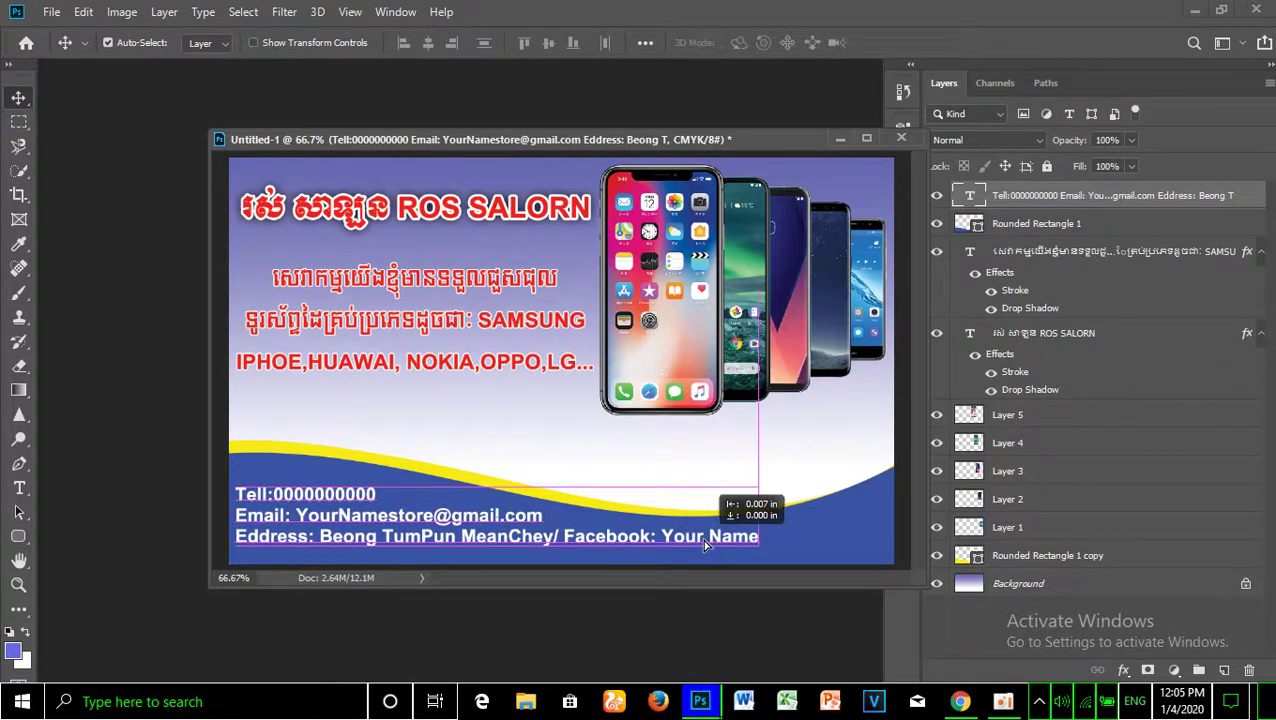
pyautogui.moveTo(705, 545); pyautogui.dragTo(735, 540)
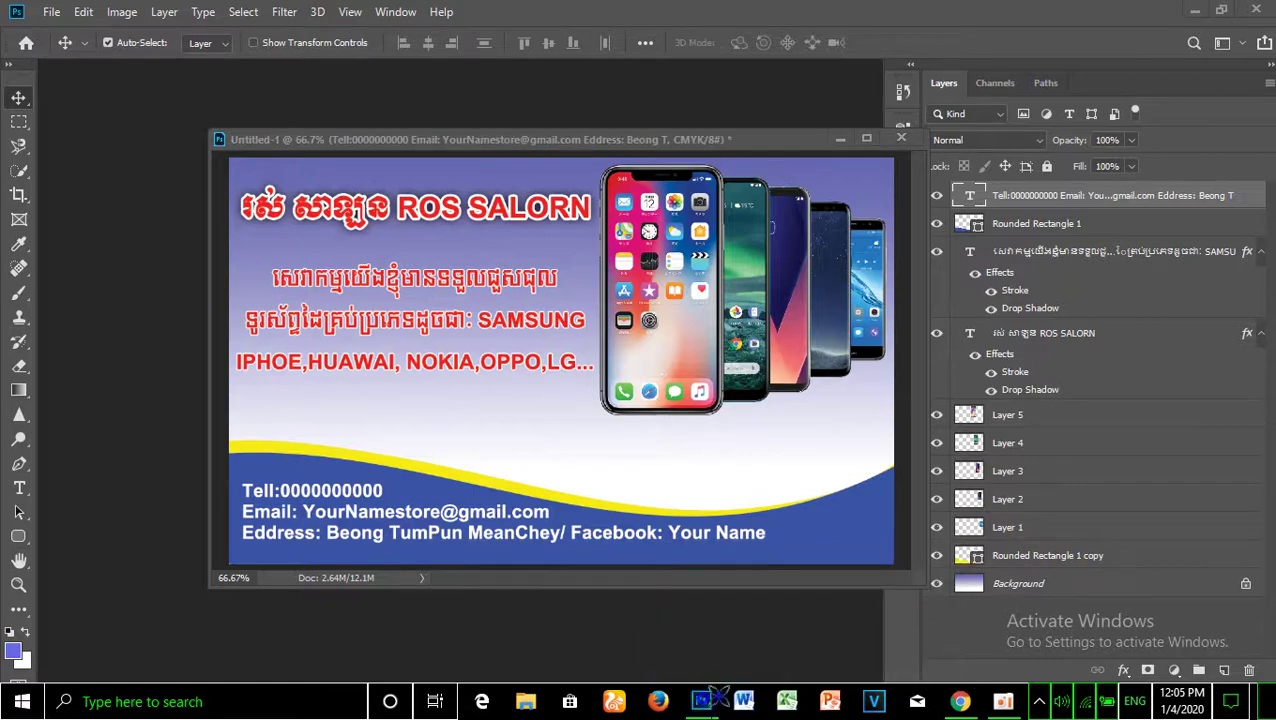
# Compare the card with the Untitled-1.jpg reference, then minimize Photoshop to the desktop.
pyautogui.click(897, 624)
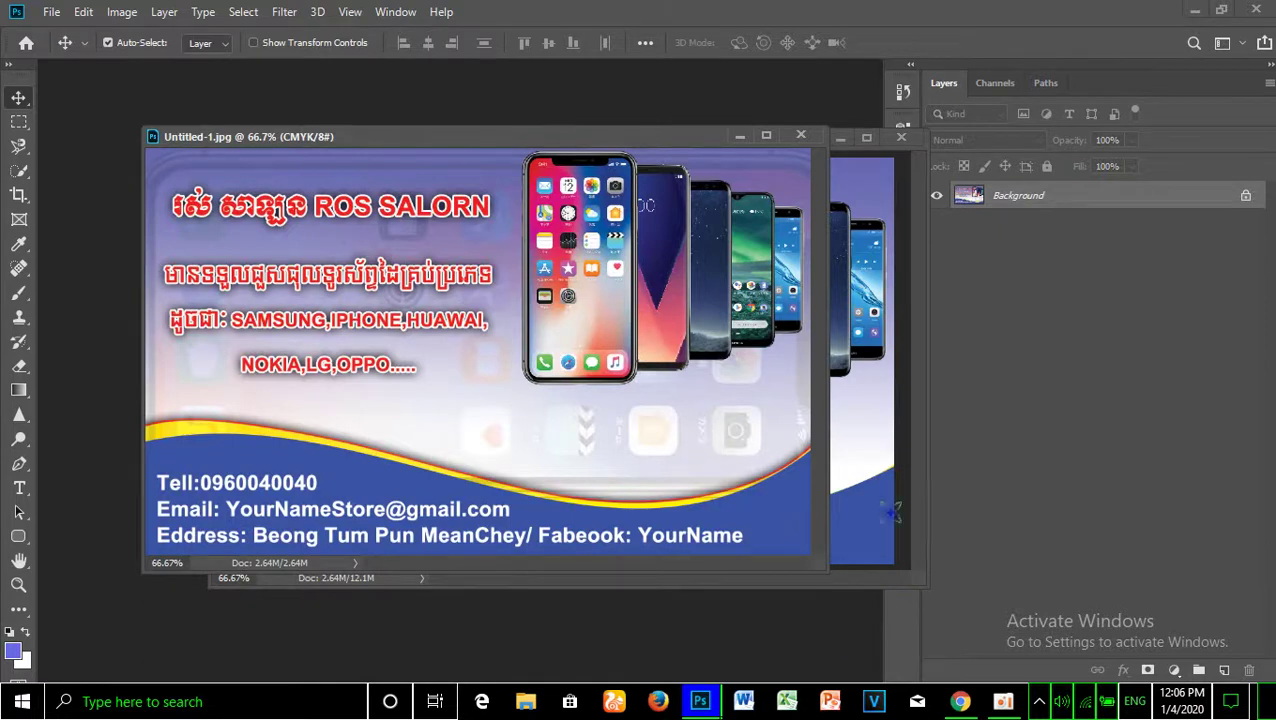
pyautogui.click(745, 131)
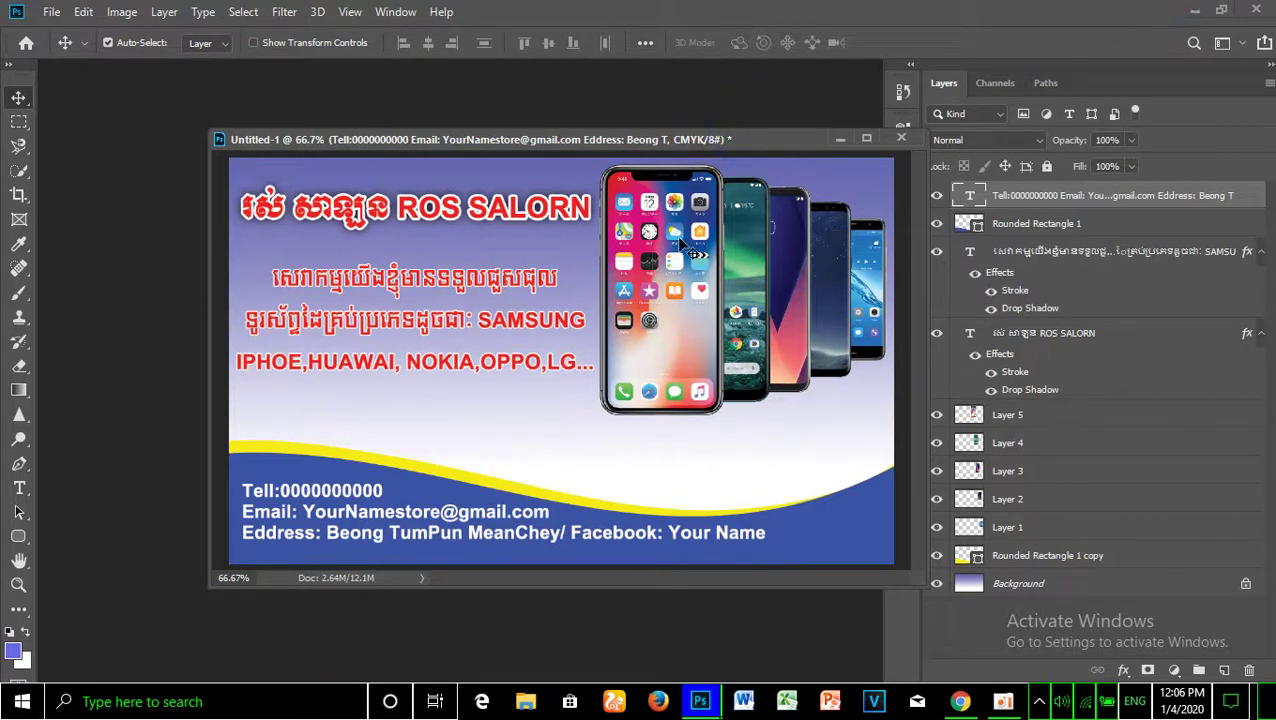
pyautogui.click(1187, 9)
pyautogui.moveTo(315, 498); pyautogui.dragTo(728, 562)
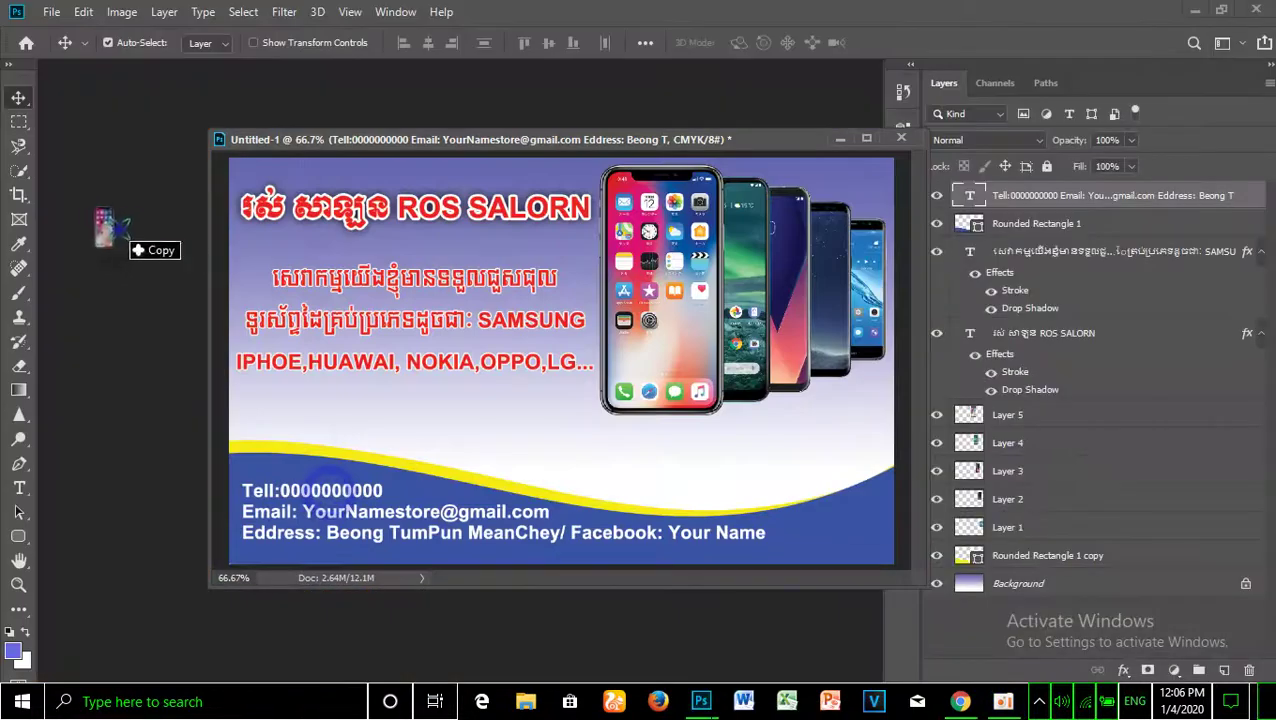
# Bring x_img_02_01_pc.png onto the card as a new layer.
pyautogui.moveTo(728, 562); pyautogui.dragTo(117, 211)
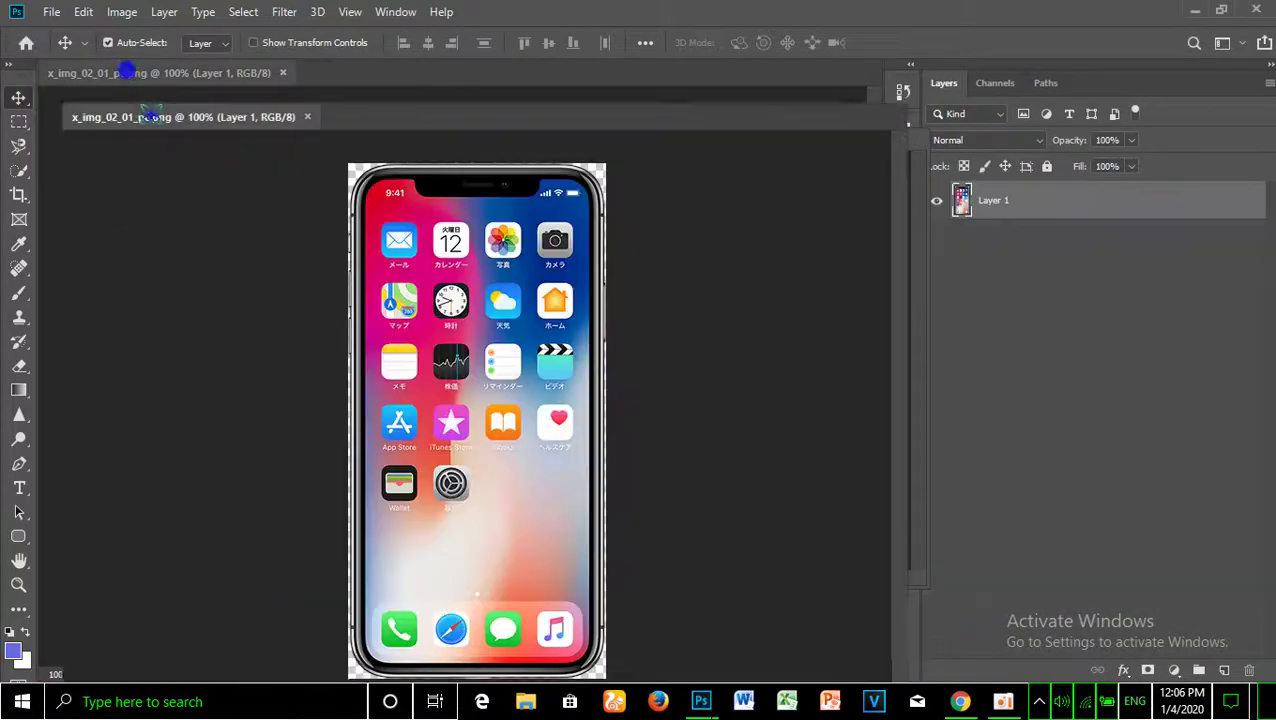
pyautogui.moveTo(150, 72); pyautogui.dragTo(148, 126)
pyautogui.moveTo(233, 269)
pyautogui.mouseDown()
pyautogui.moveTo(497, 290)
pyautogui.moveTo(214, 250)
pyautogui.mouseUp()
pyautogui.click(317, 125)
# Rotate the phone 90°, scale it to 204%, and place it below the heading layers.
pyautogui.hotkey('ctrl', 't')
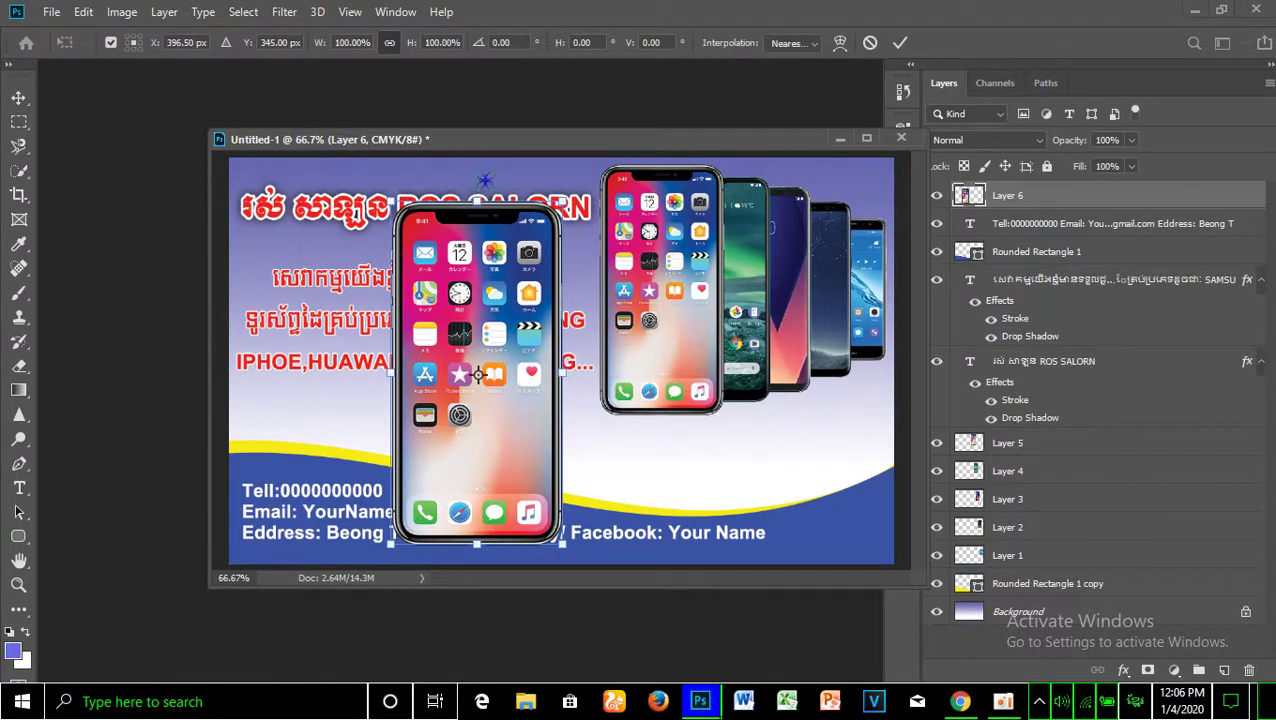
pyautogui.moveTo(473, 243); pyautogui.dragTo(498, 239)
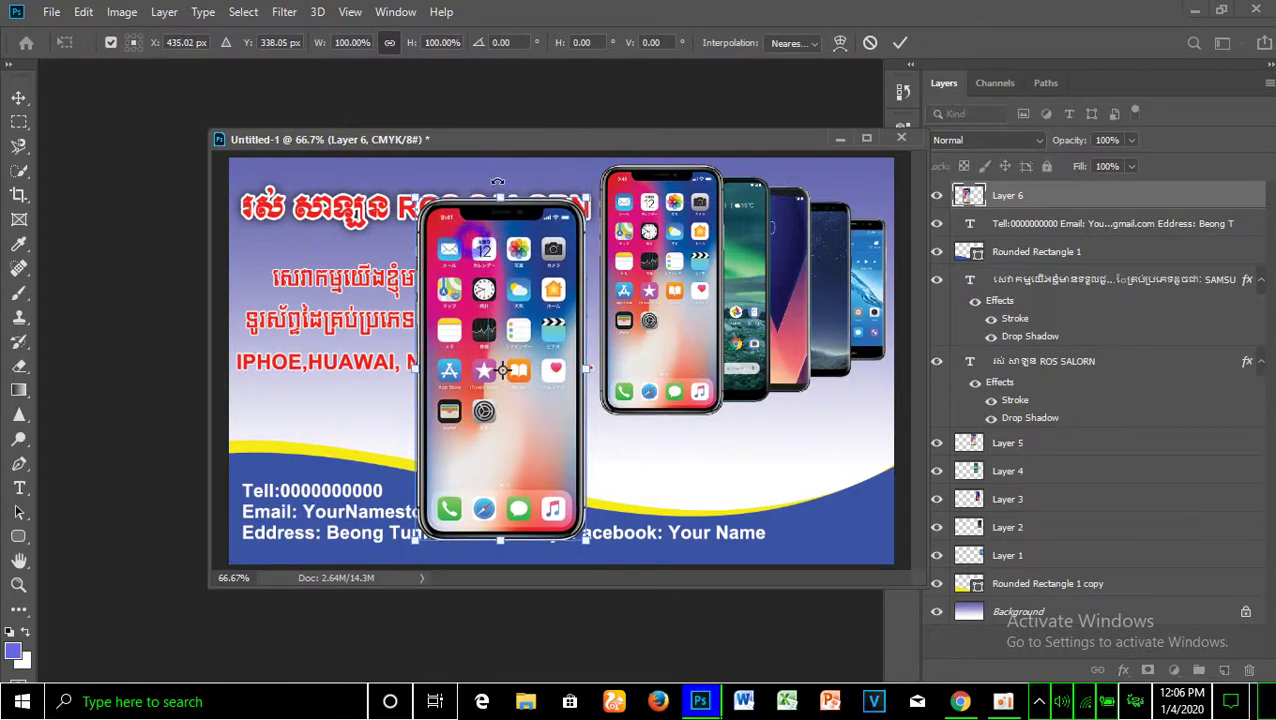
pyautogui.moveTo(497, 181)
pyautogui.mouseDown()
pyautogui.moveTo(648, 318)
pyautogui.moveTo(660, 355)
pyautogui.mouseUp()
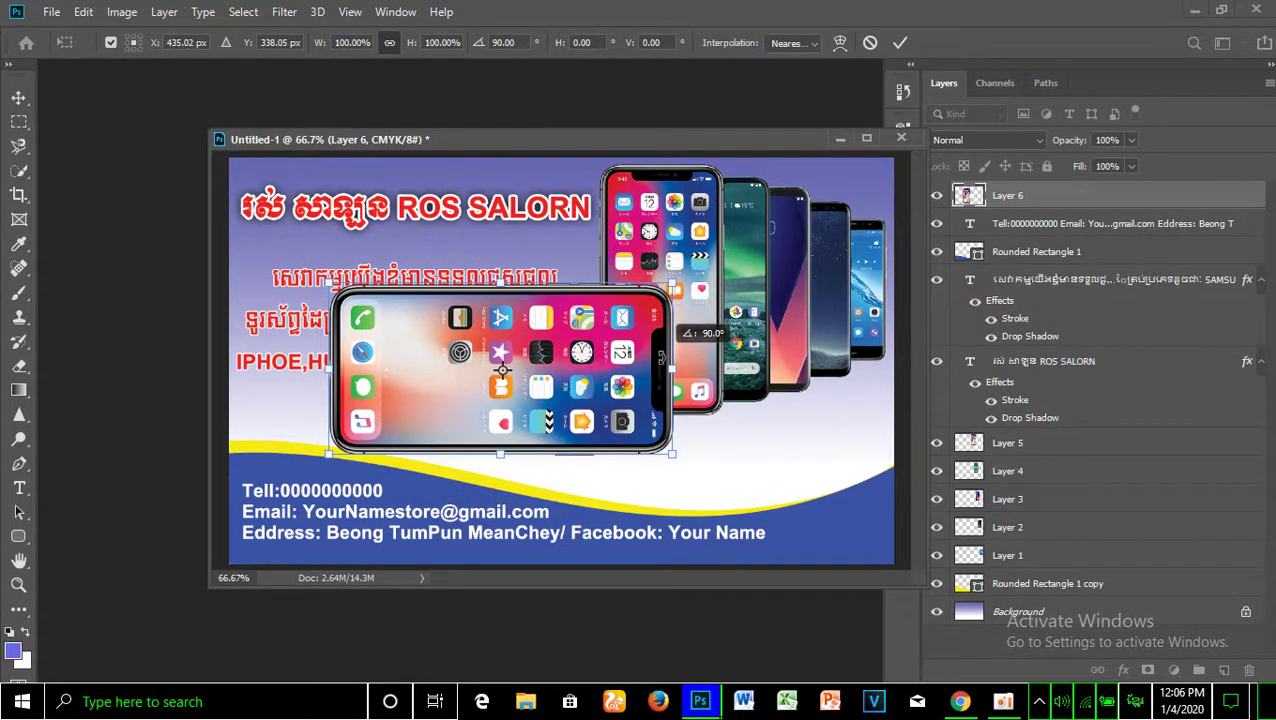
pyautogui.moveTo(415, 50); pyautogui.dragTo(503, 62)
pyautogui.moveTo(618, 295)
pyautogui.mouseDown()
pyautogui.moveTo(713, 248)
pyautogui.moveTo(682, 238)
pyautogui.mouseUp()
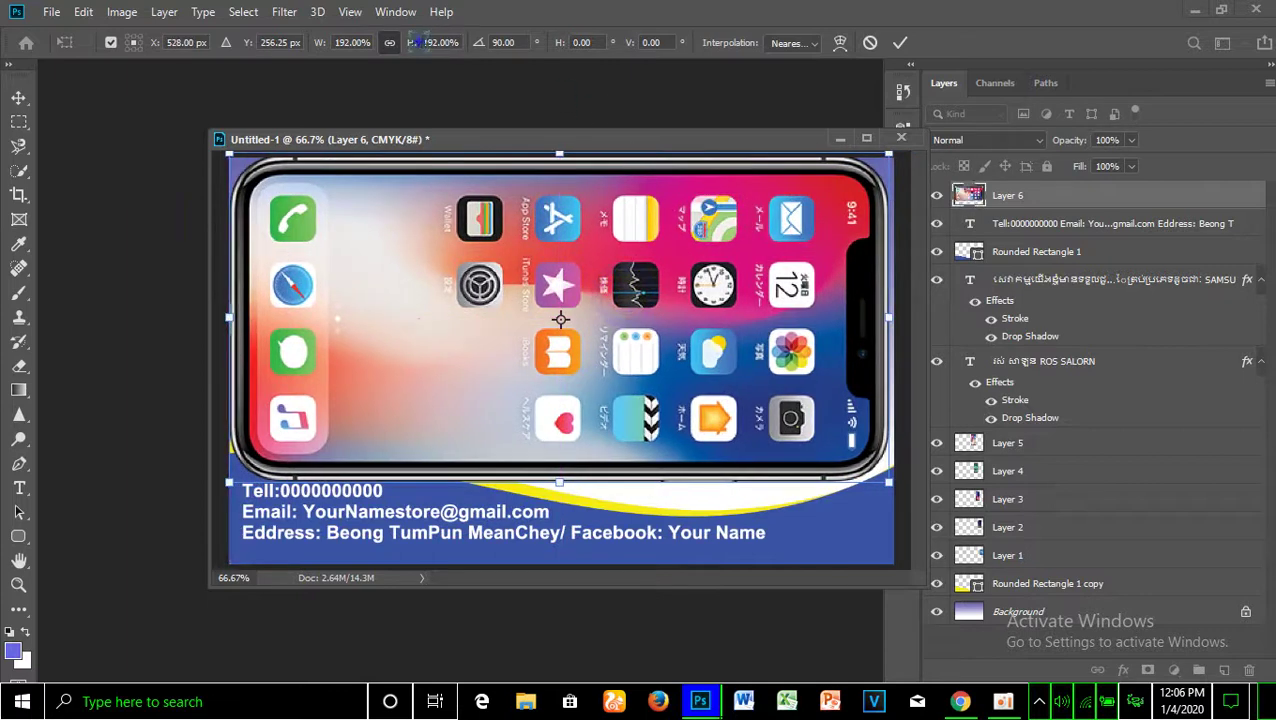
pyautogui.moveTo(416, 48); pyautogui.dragTo(965, 140)
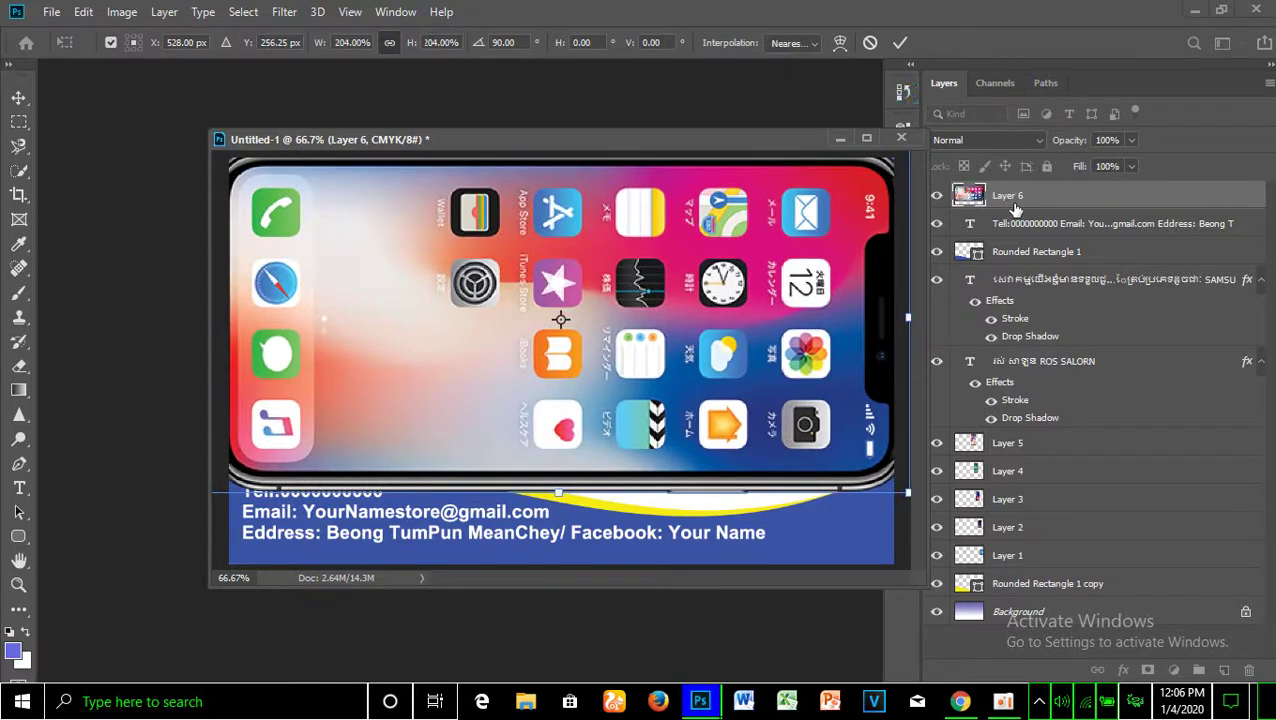
pyautogui.moveTo(1025, 198); pyautogui.dragTo(1027, 427)
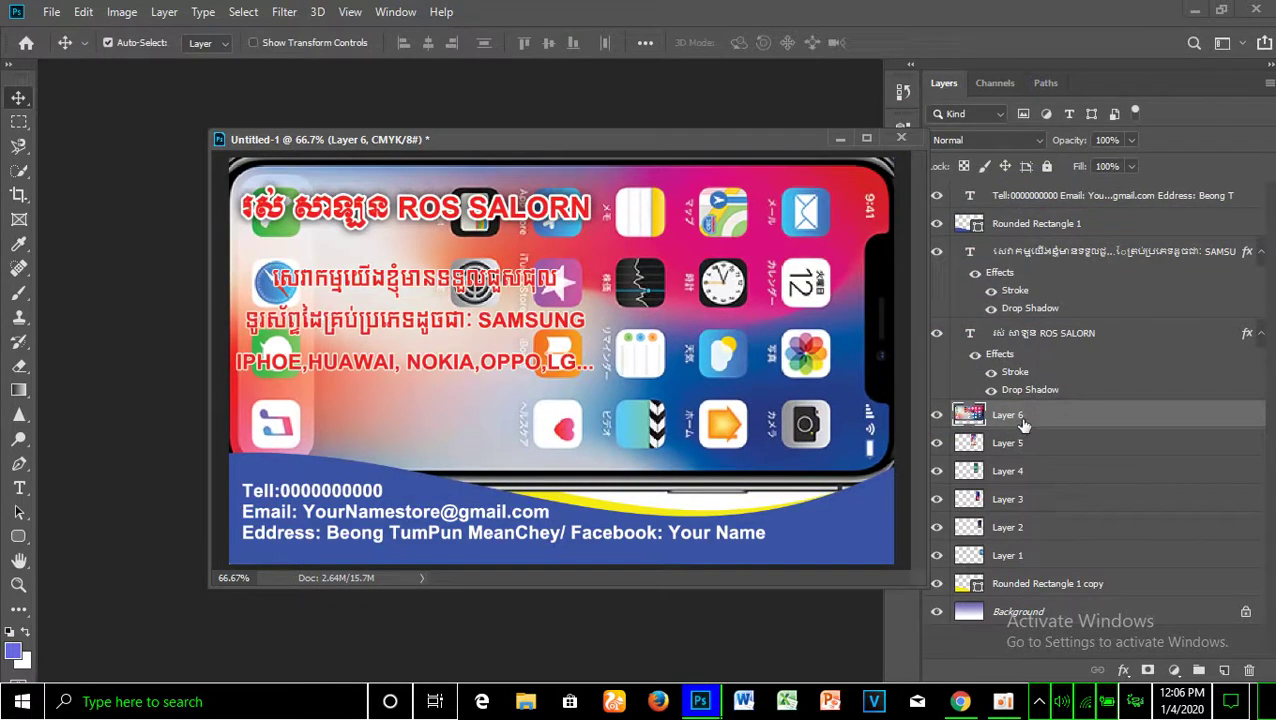
# Move Layer 6, the enlarged phone, below Rounded Rectangle 1 copy in the Layers panel.
pyautogui.click(1073, 414)
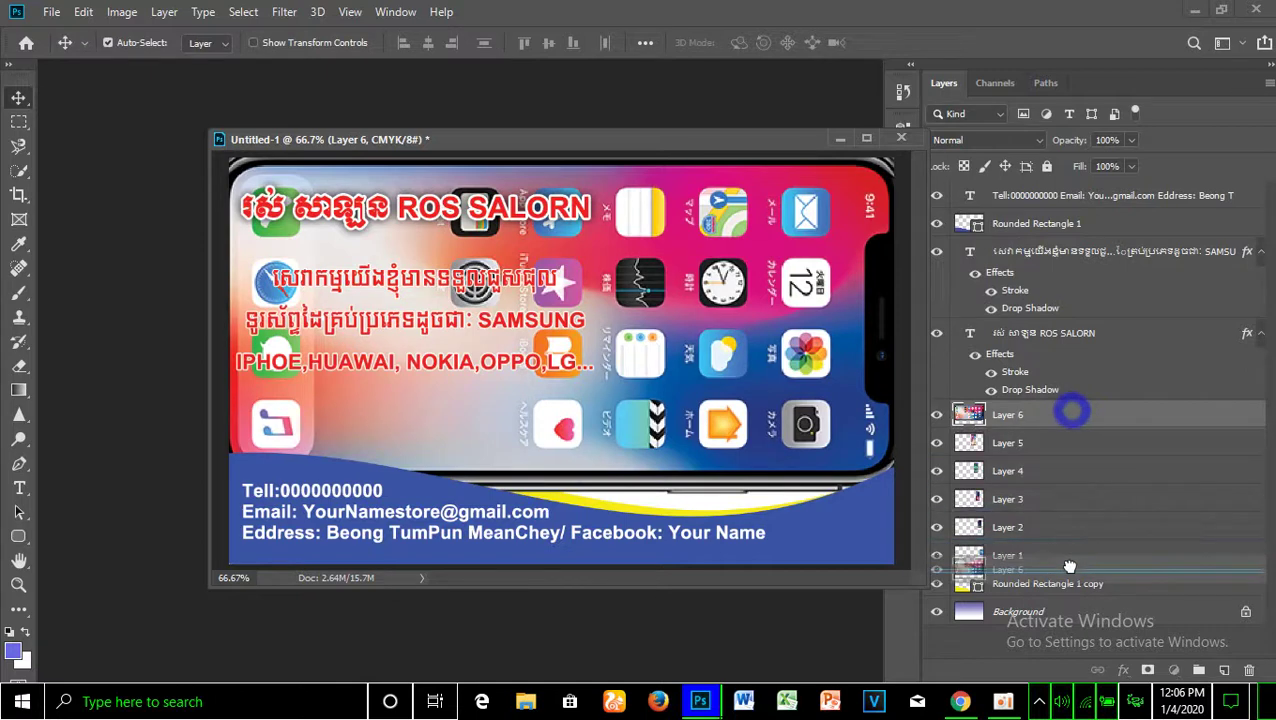
pyautogui.moveTo(1070, 570); pyautogui.dragTo(1066, 572)
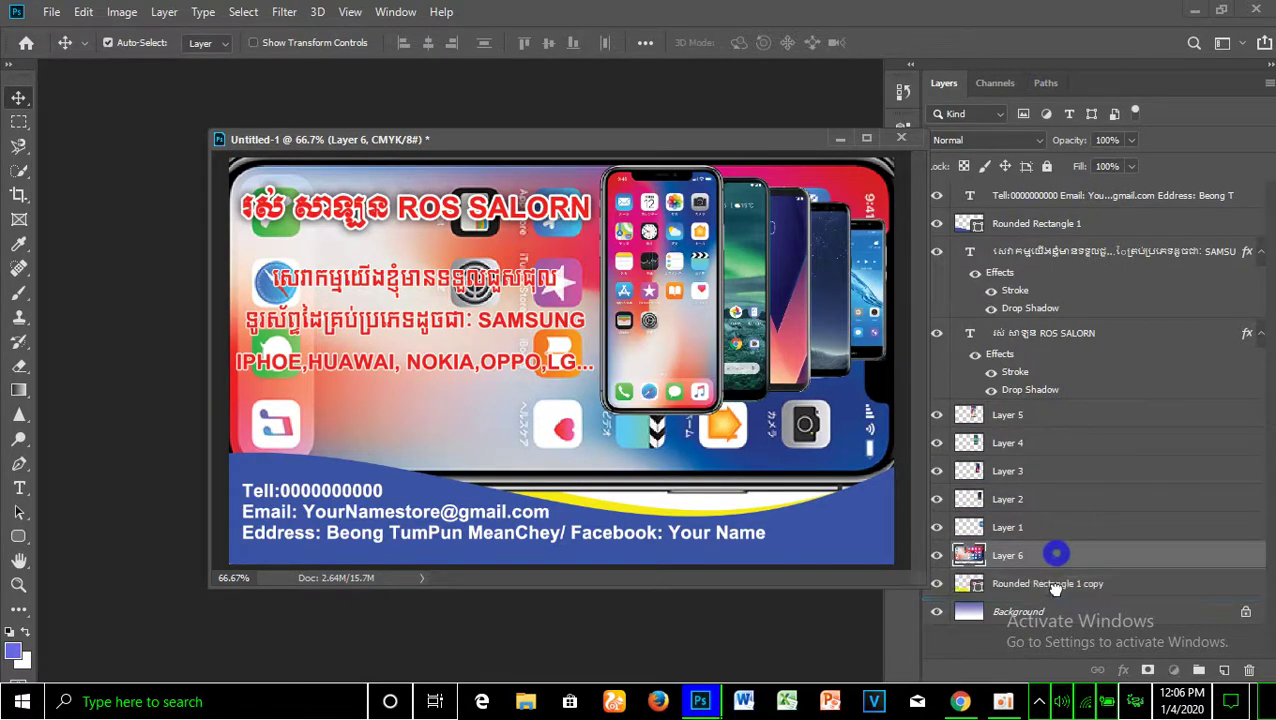
pyautogui.moveTo(1062, 553); pyautogui.dragTo(1057, 590)
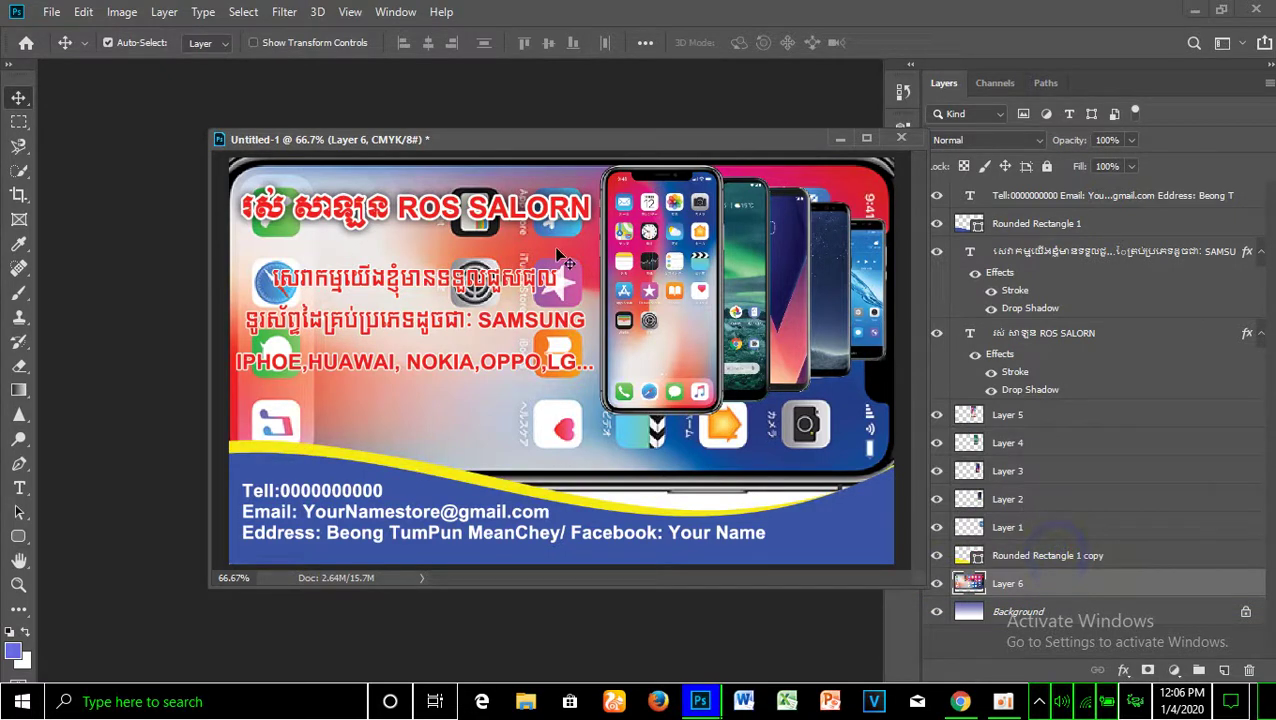
pyautogui.moveTo(714, 313)
pyautogui.mouseDown()
pyautogui.moveTo(731, 321)
pyautogui.moveTo(728, 308)
pyautogui.mouseUp()
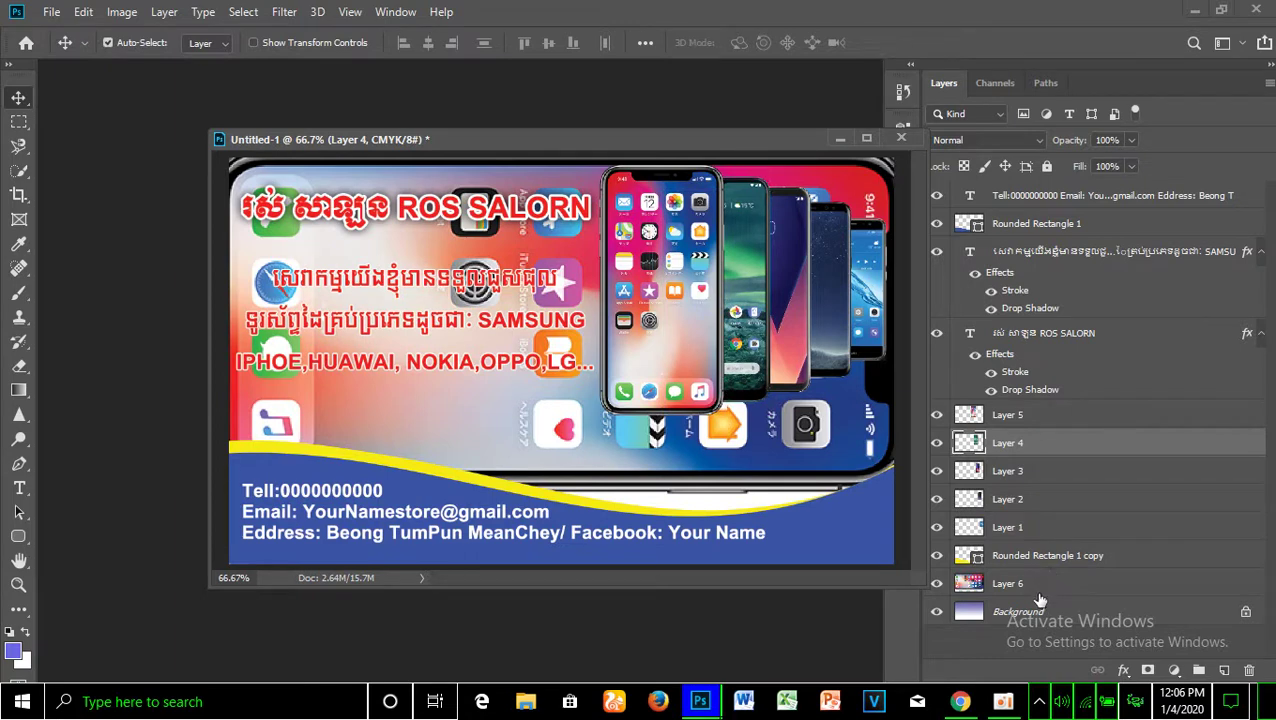
pyautogui.click(1005, 586)
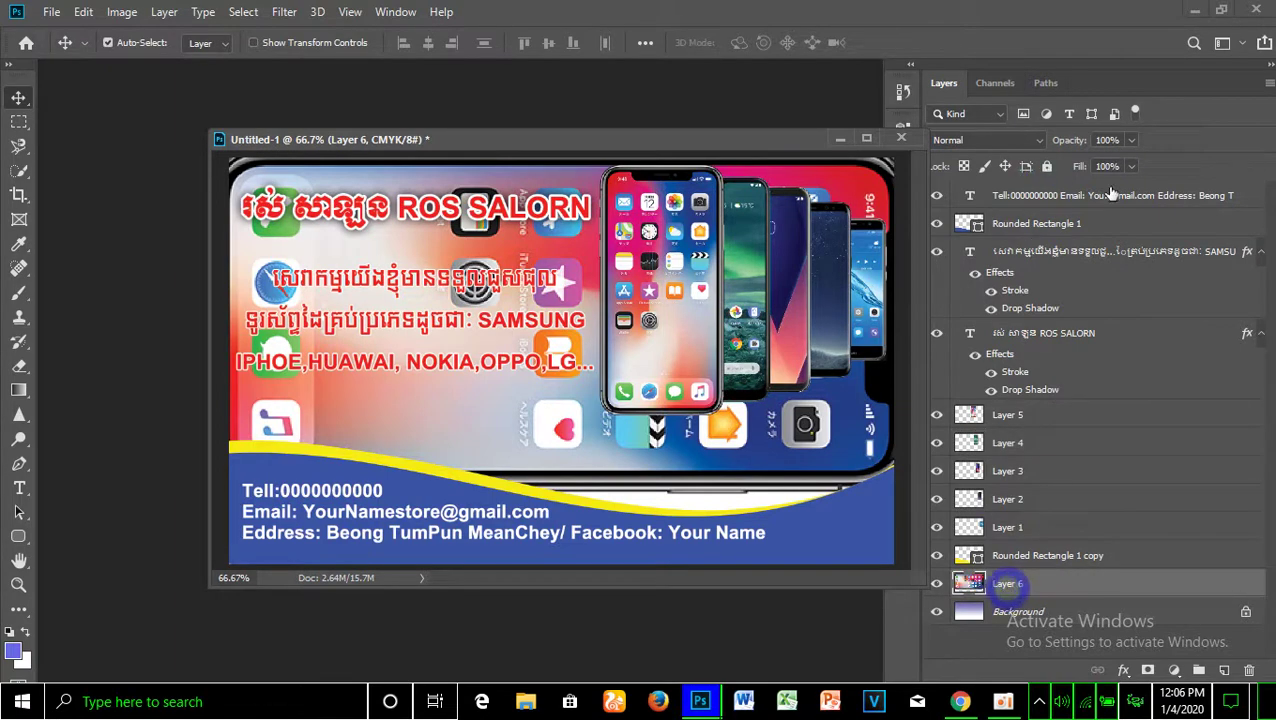
# Set Layer 6's fill to 10% so the phone becomes a faint backdrop.
pyautogui.click(1090, 170)
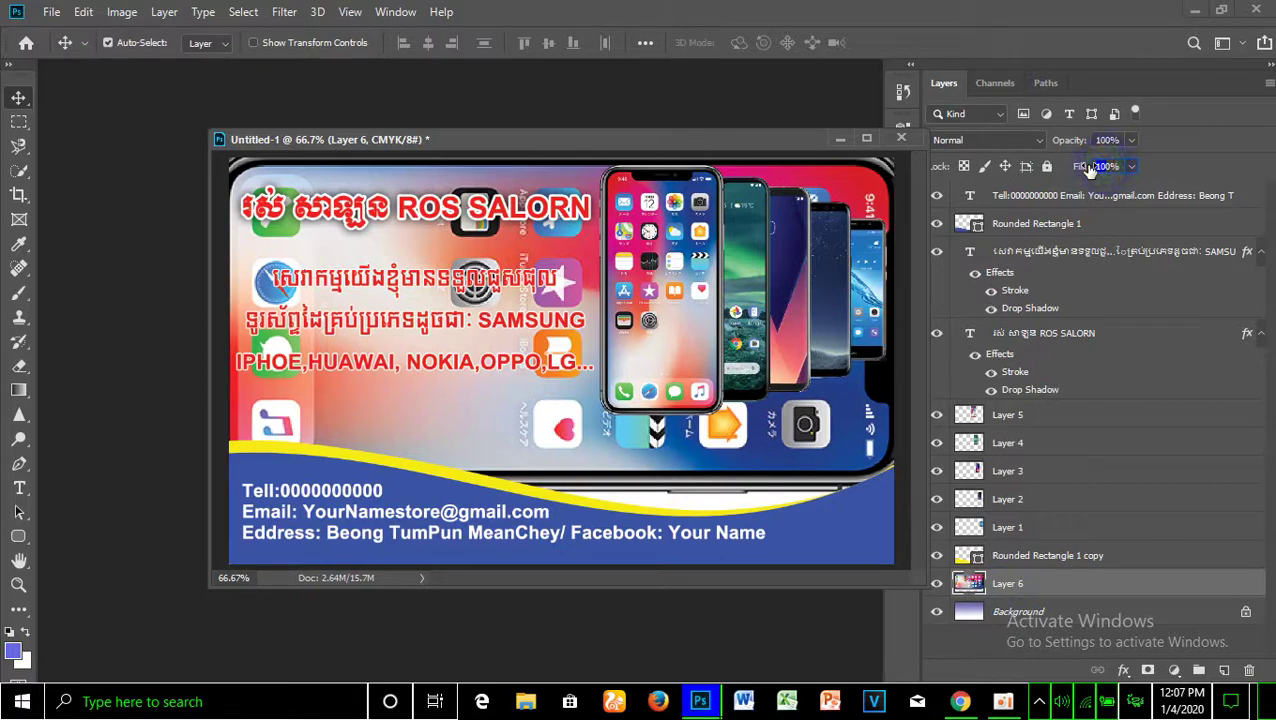
pyautogui.write('10')
pyautogui.press('Return')
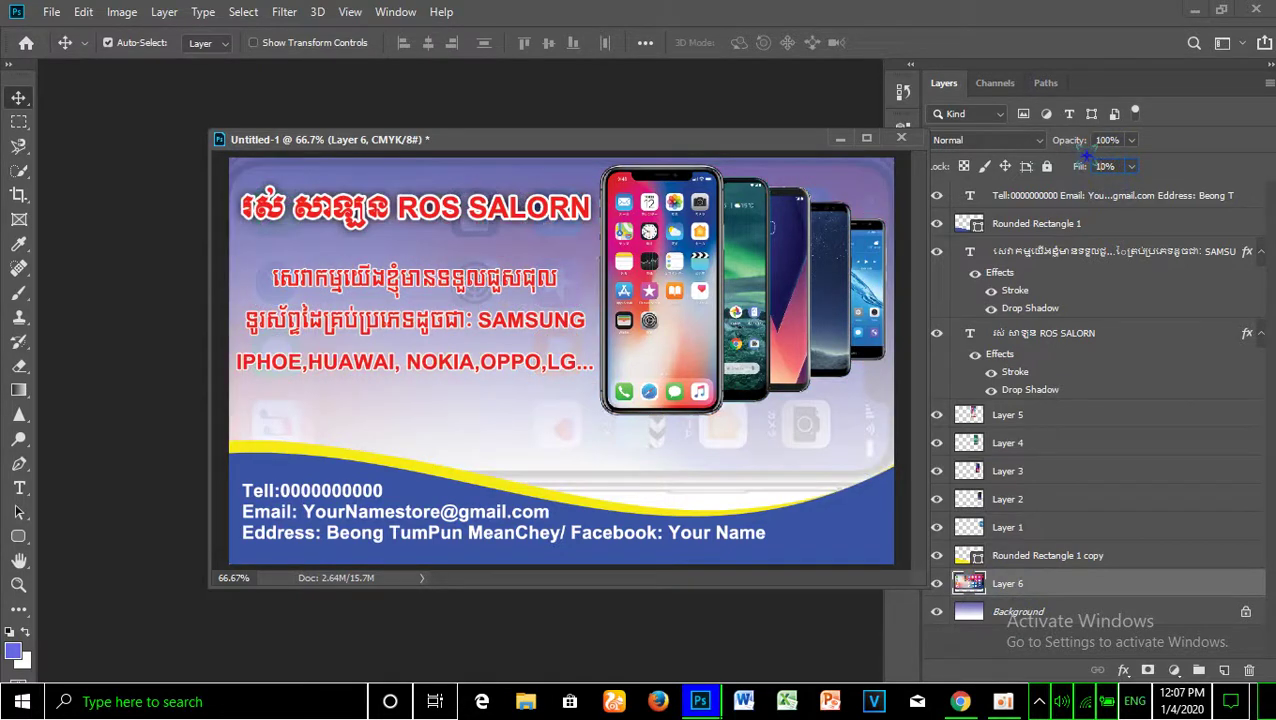
pyautogui.click(1191, 171)
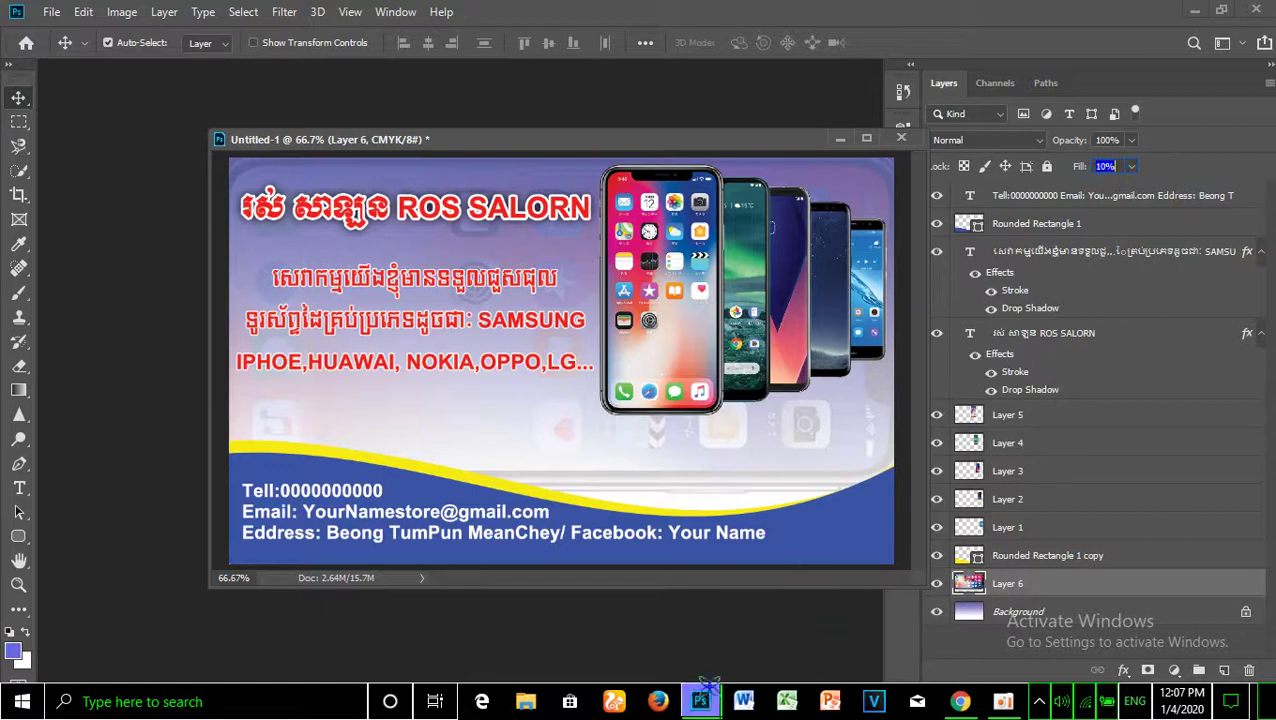
pyautogui.click(701, 700)
# Compare the card against the reference Untitled-1.jpg, then minimize it and shift the card window left.
pyautogui.click(870, 622)
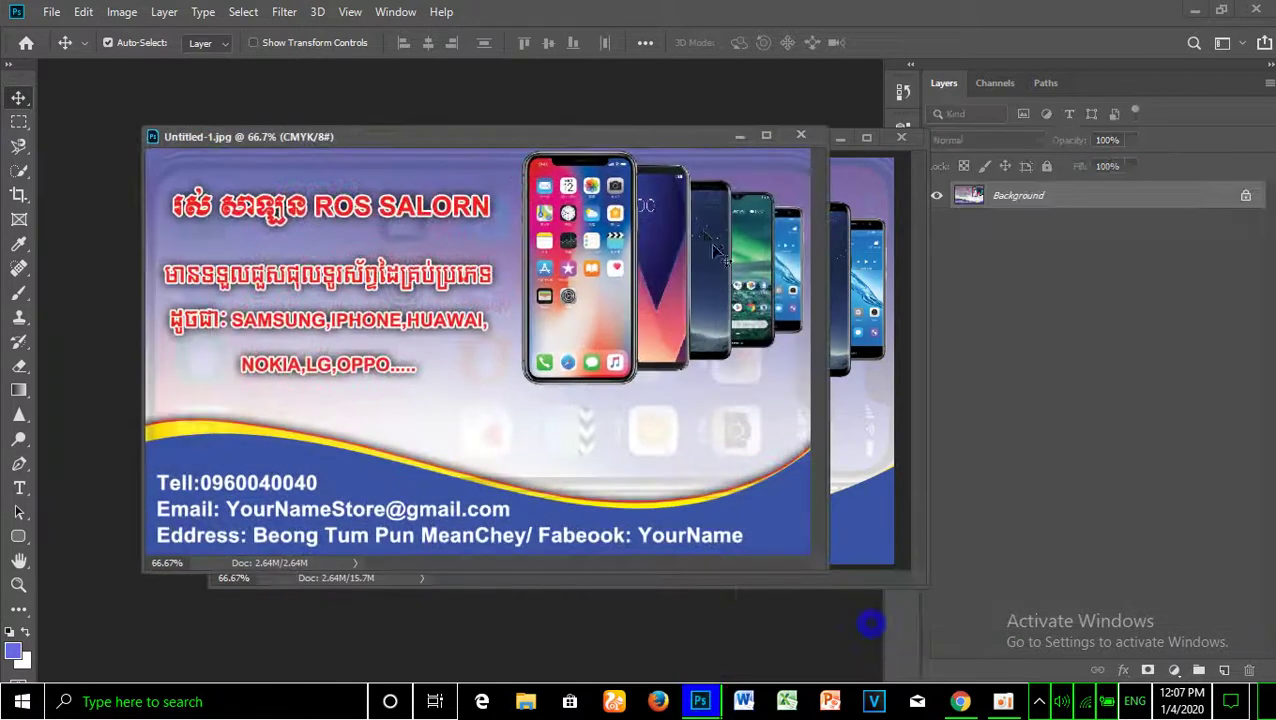
pyautogui.click(736, 134)
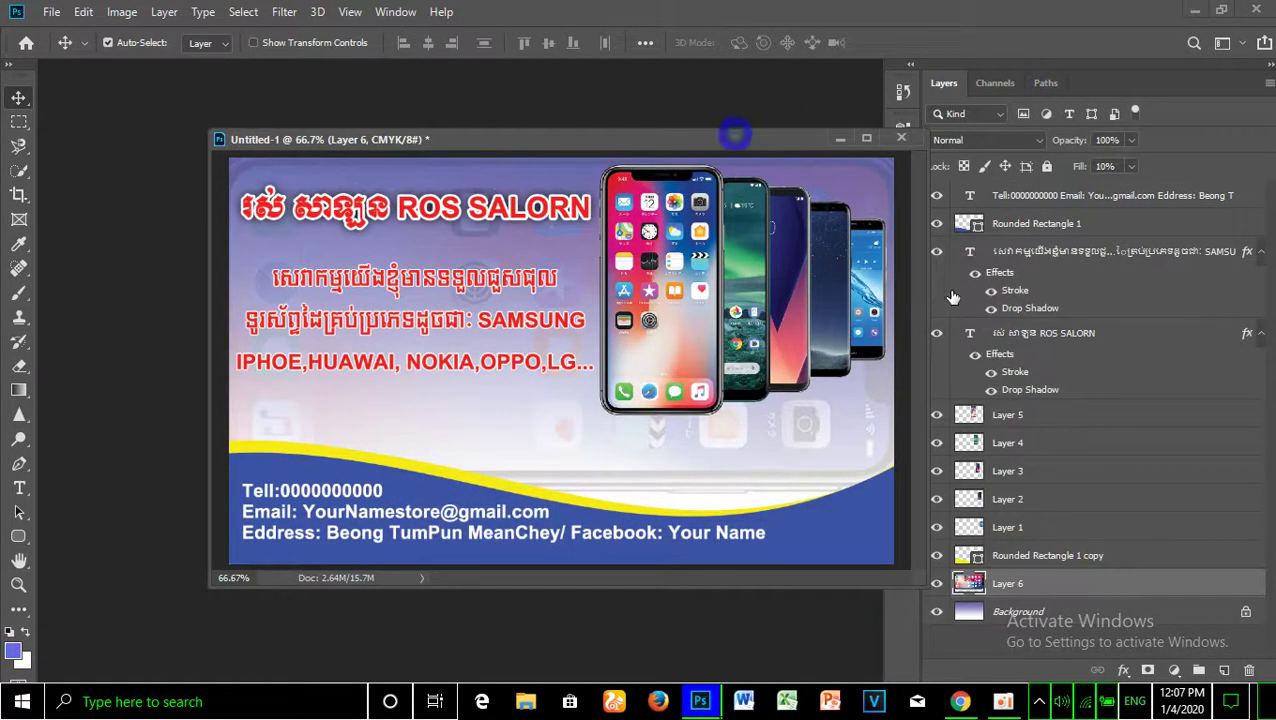
pyautogui.moveTo(758, 134); pyautogui.dragTo(679, 131)
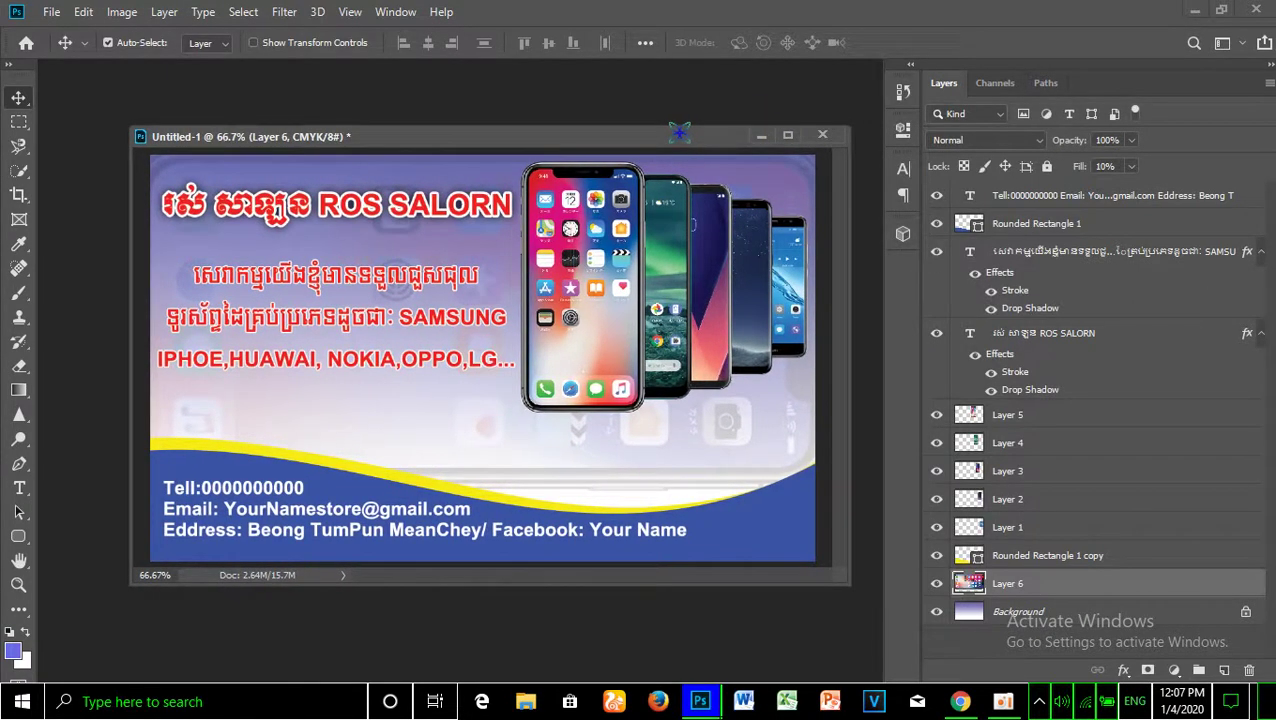
pyautogui.click(1003, 701)
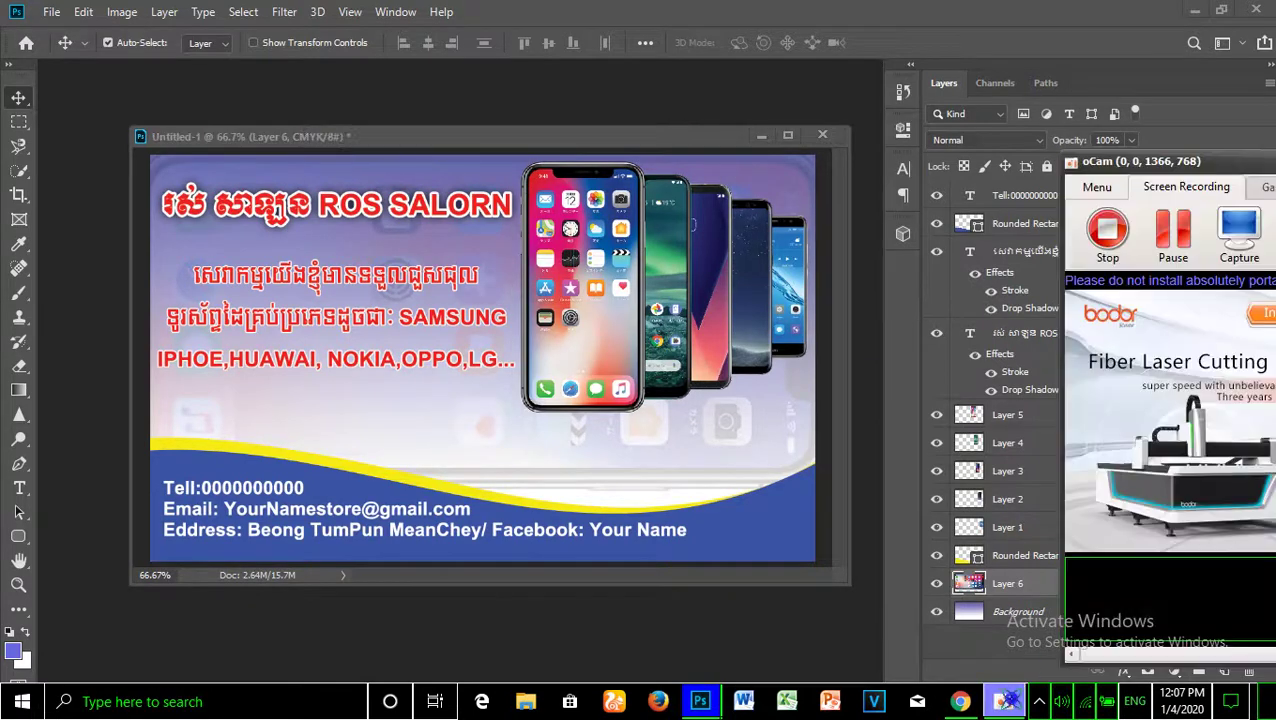
pyautogui.click(1112, 245)
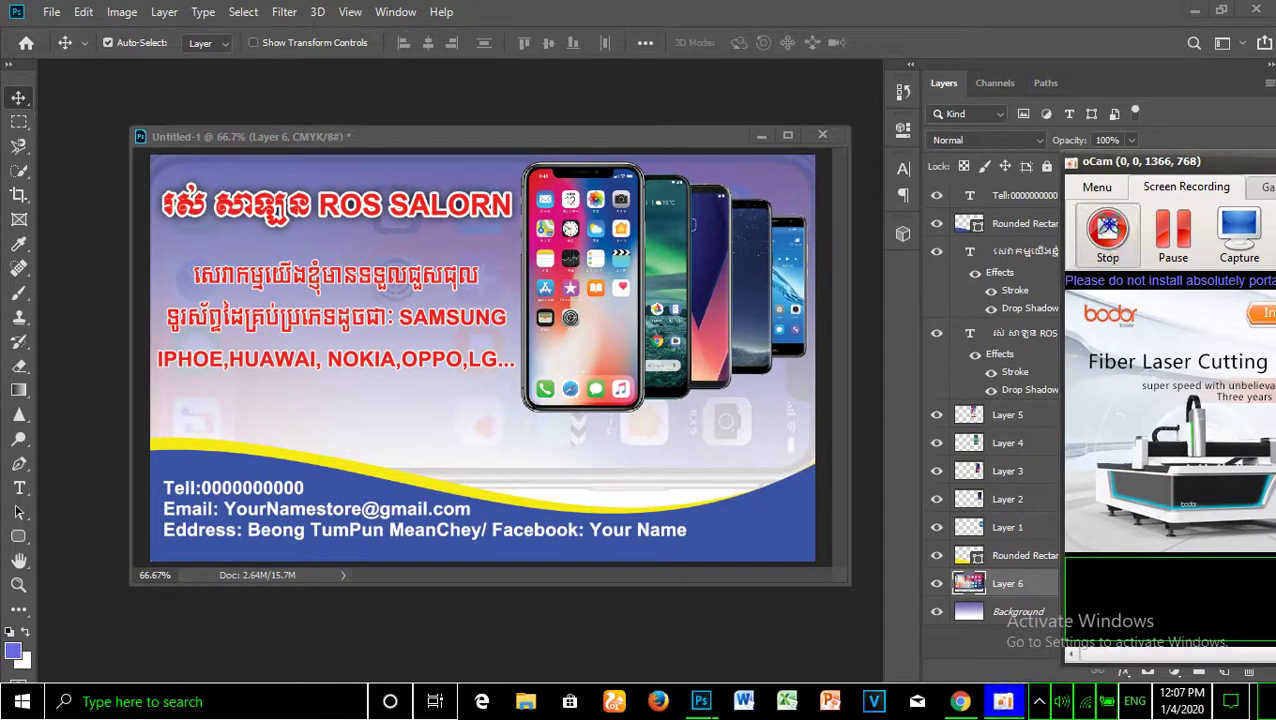